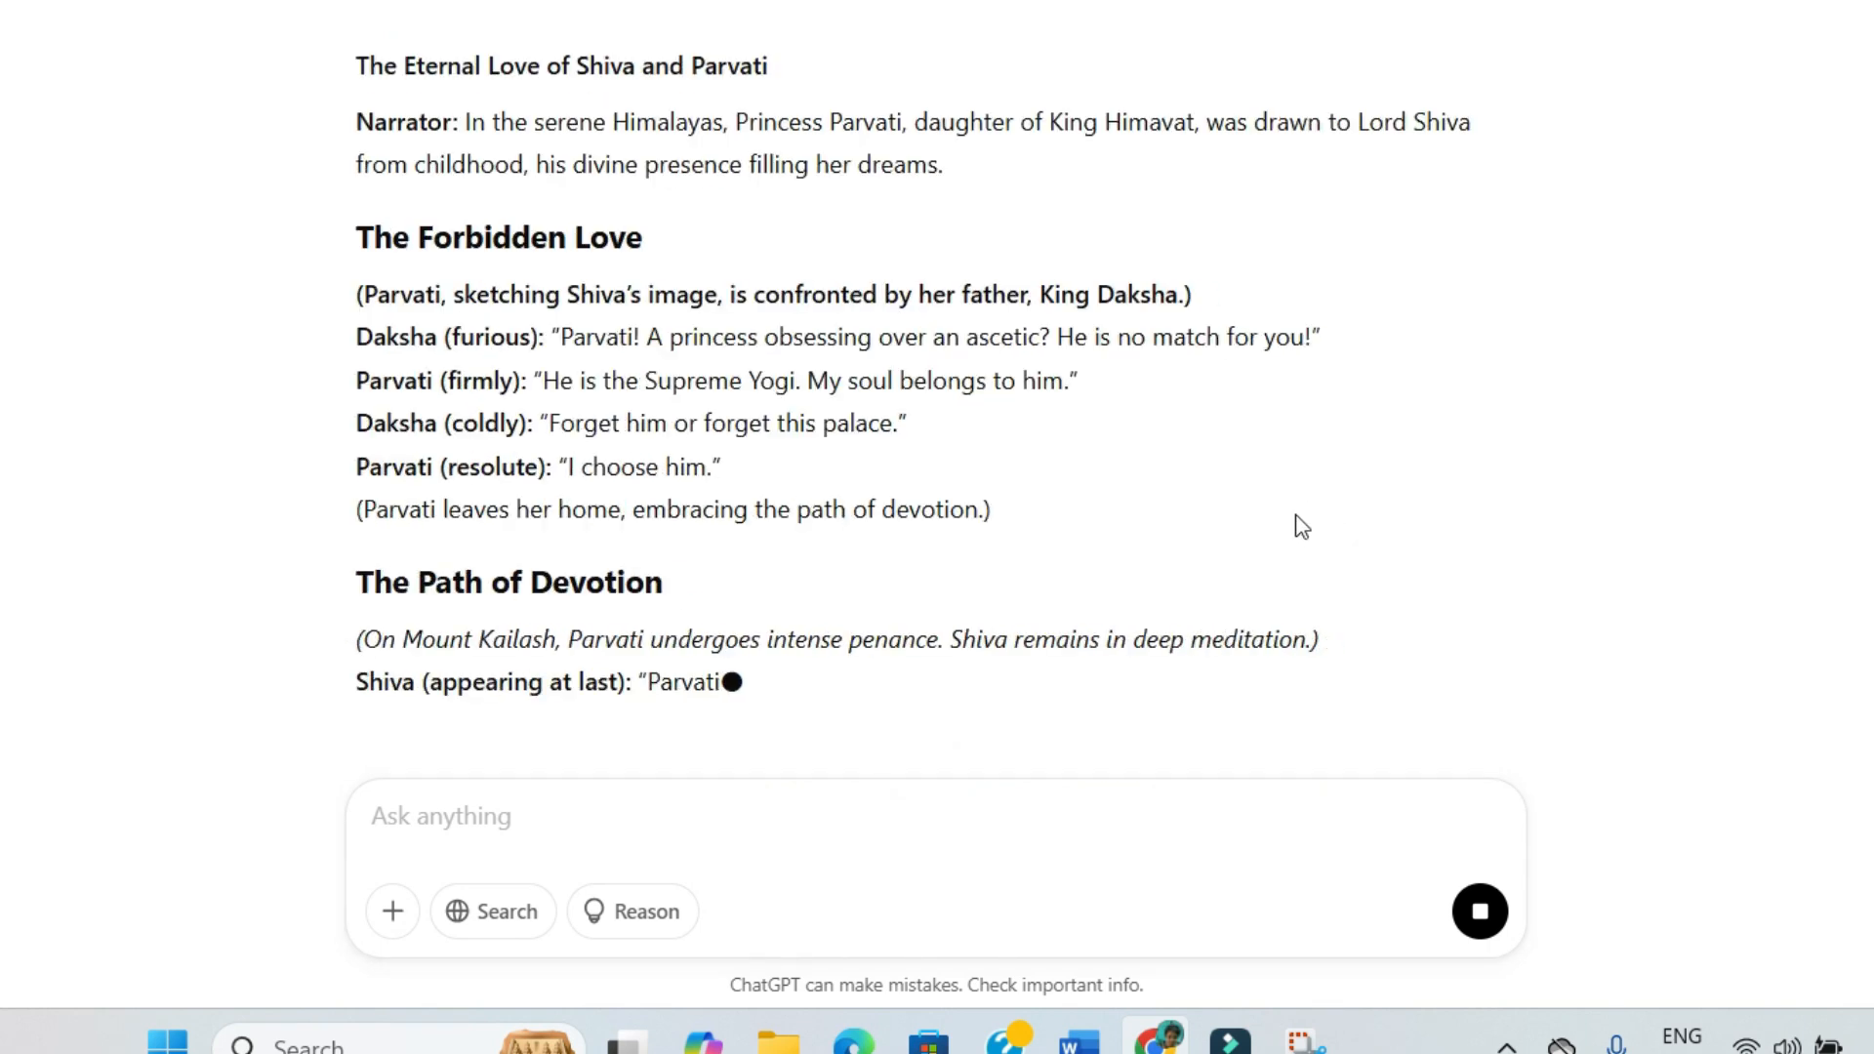
Step: Switch to the Word prompt document and copy the full text of the 3rd Image Prompt
scroll(1122, 514, up, 10)
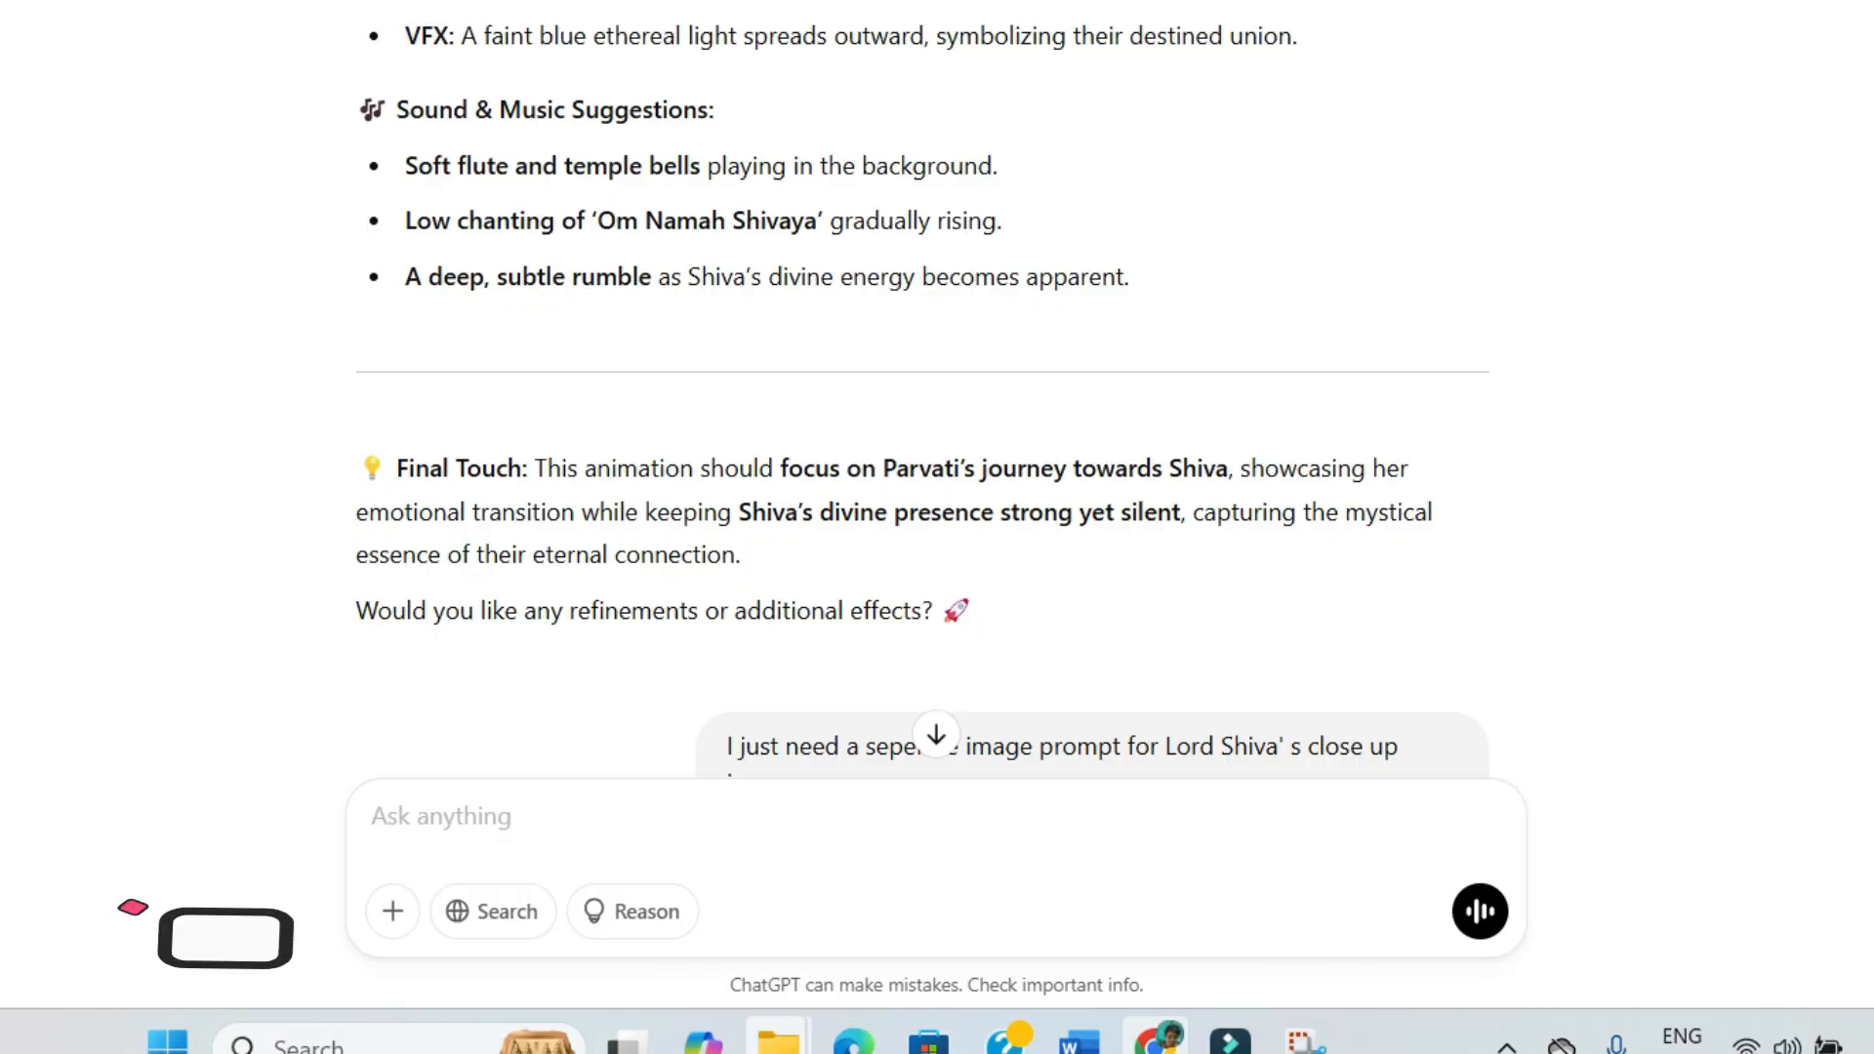
click(1079, 1042)
scroll(878, 631, down, 5)
scroll(1044, 655, down, 5)
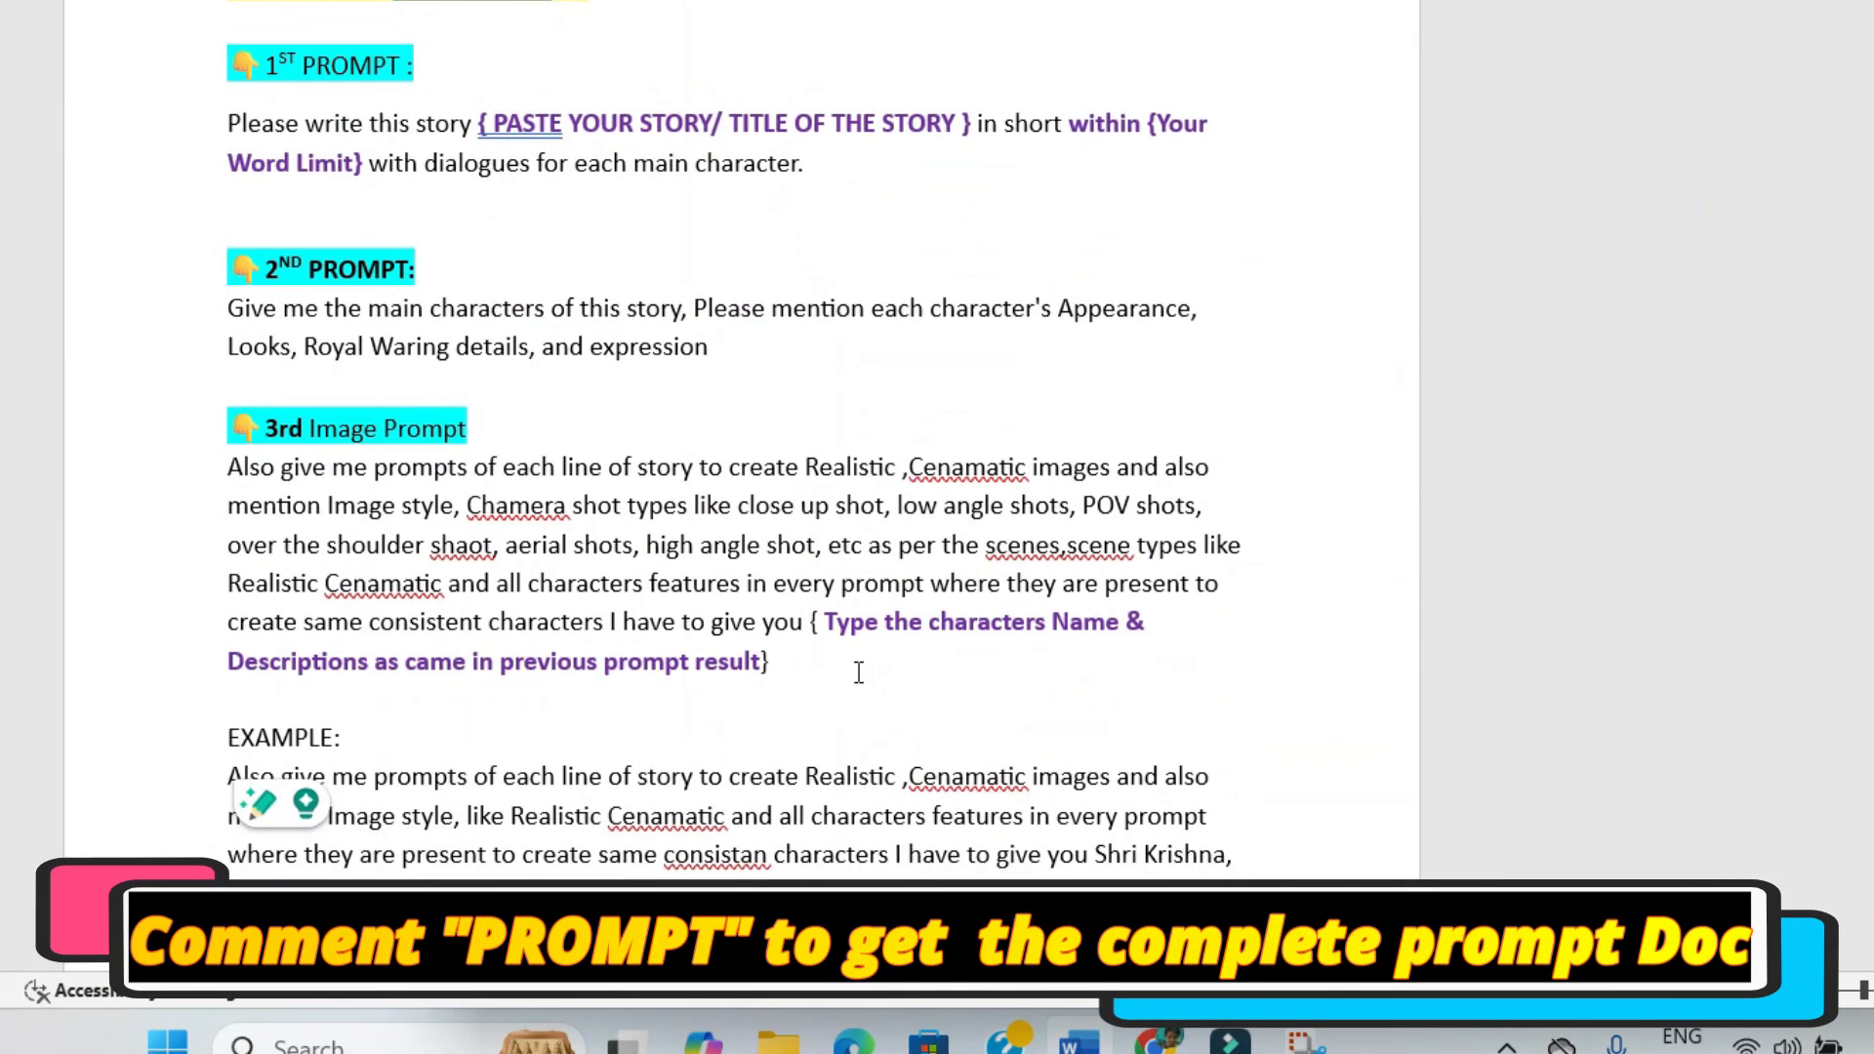
drag(228, 467, 777, 663)
key(ctrl+c)
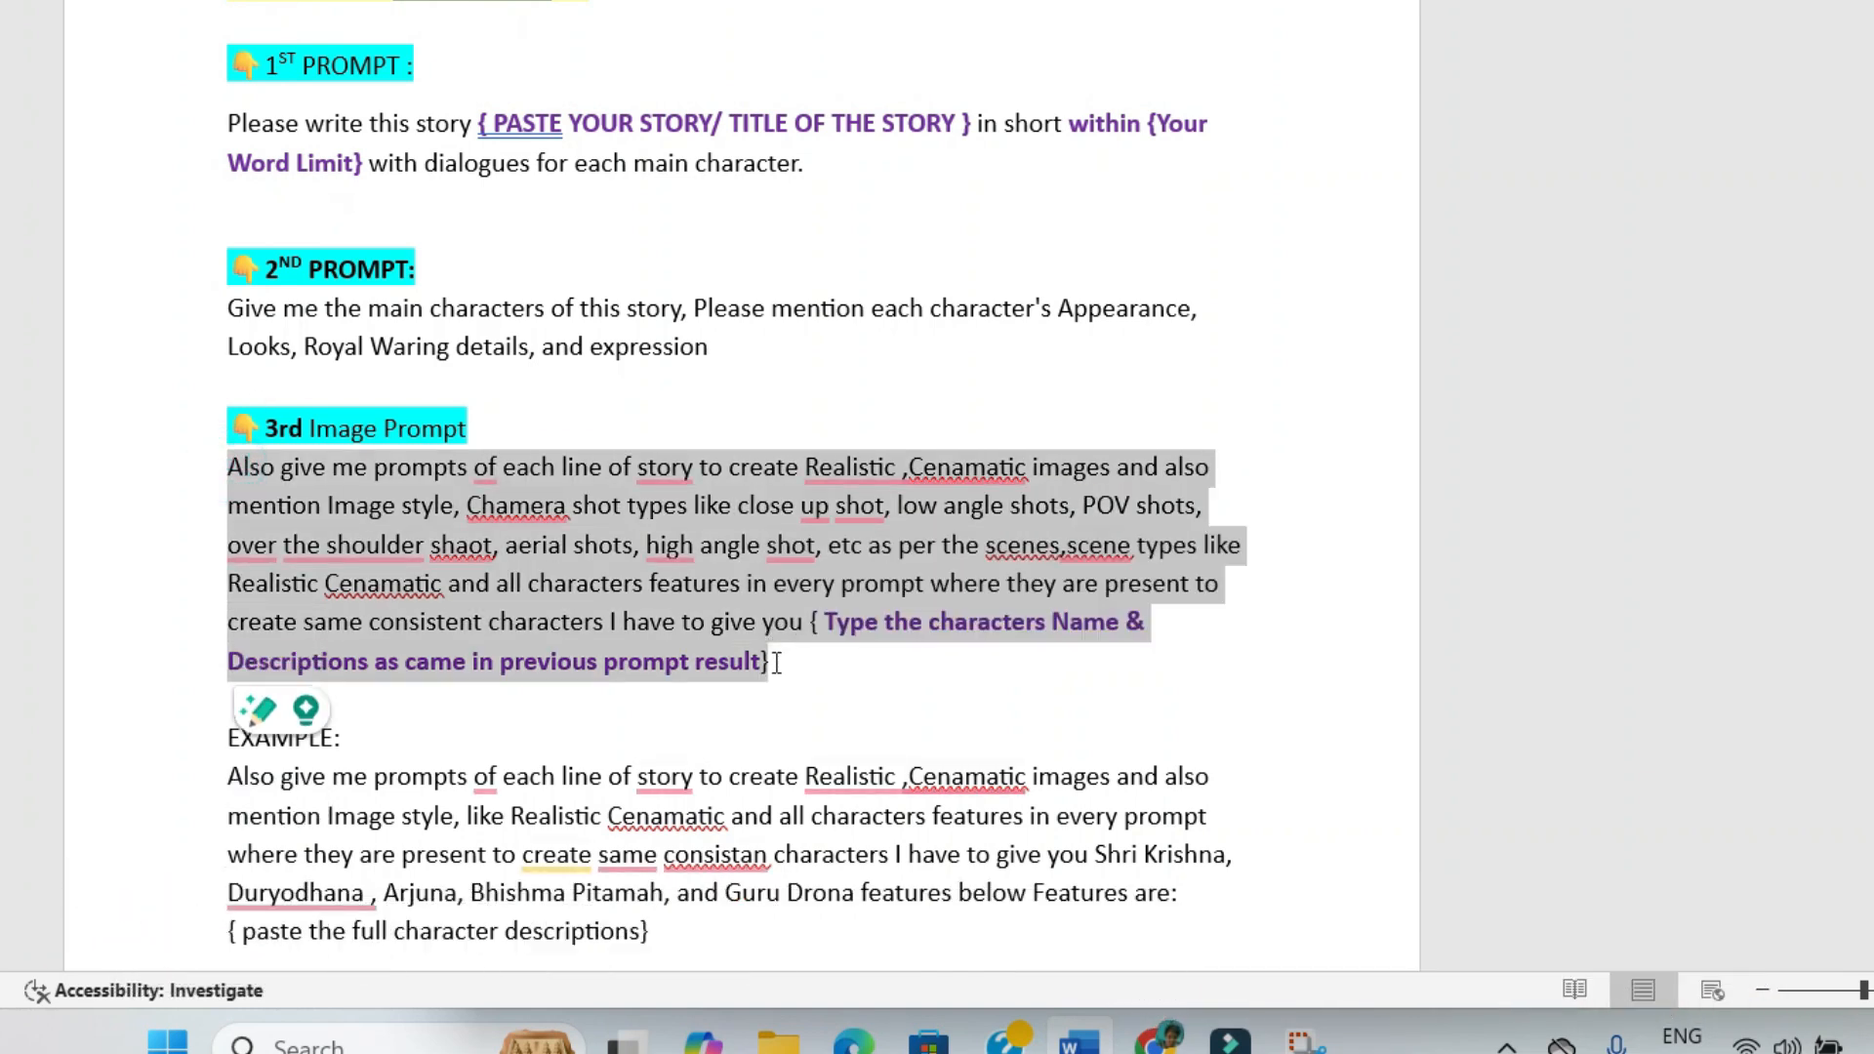
Step: Switch back to ChatGPT, paste the image prompt into a new message and select its placeholder for character names and descriptions
key(alt+Tab)
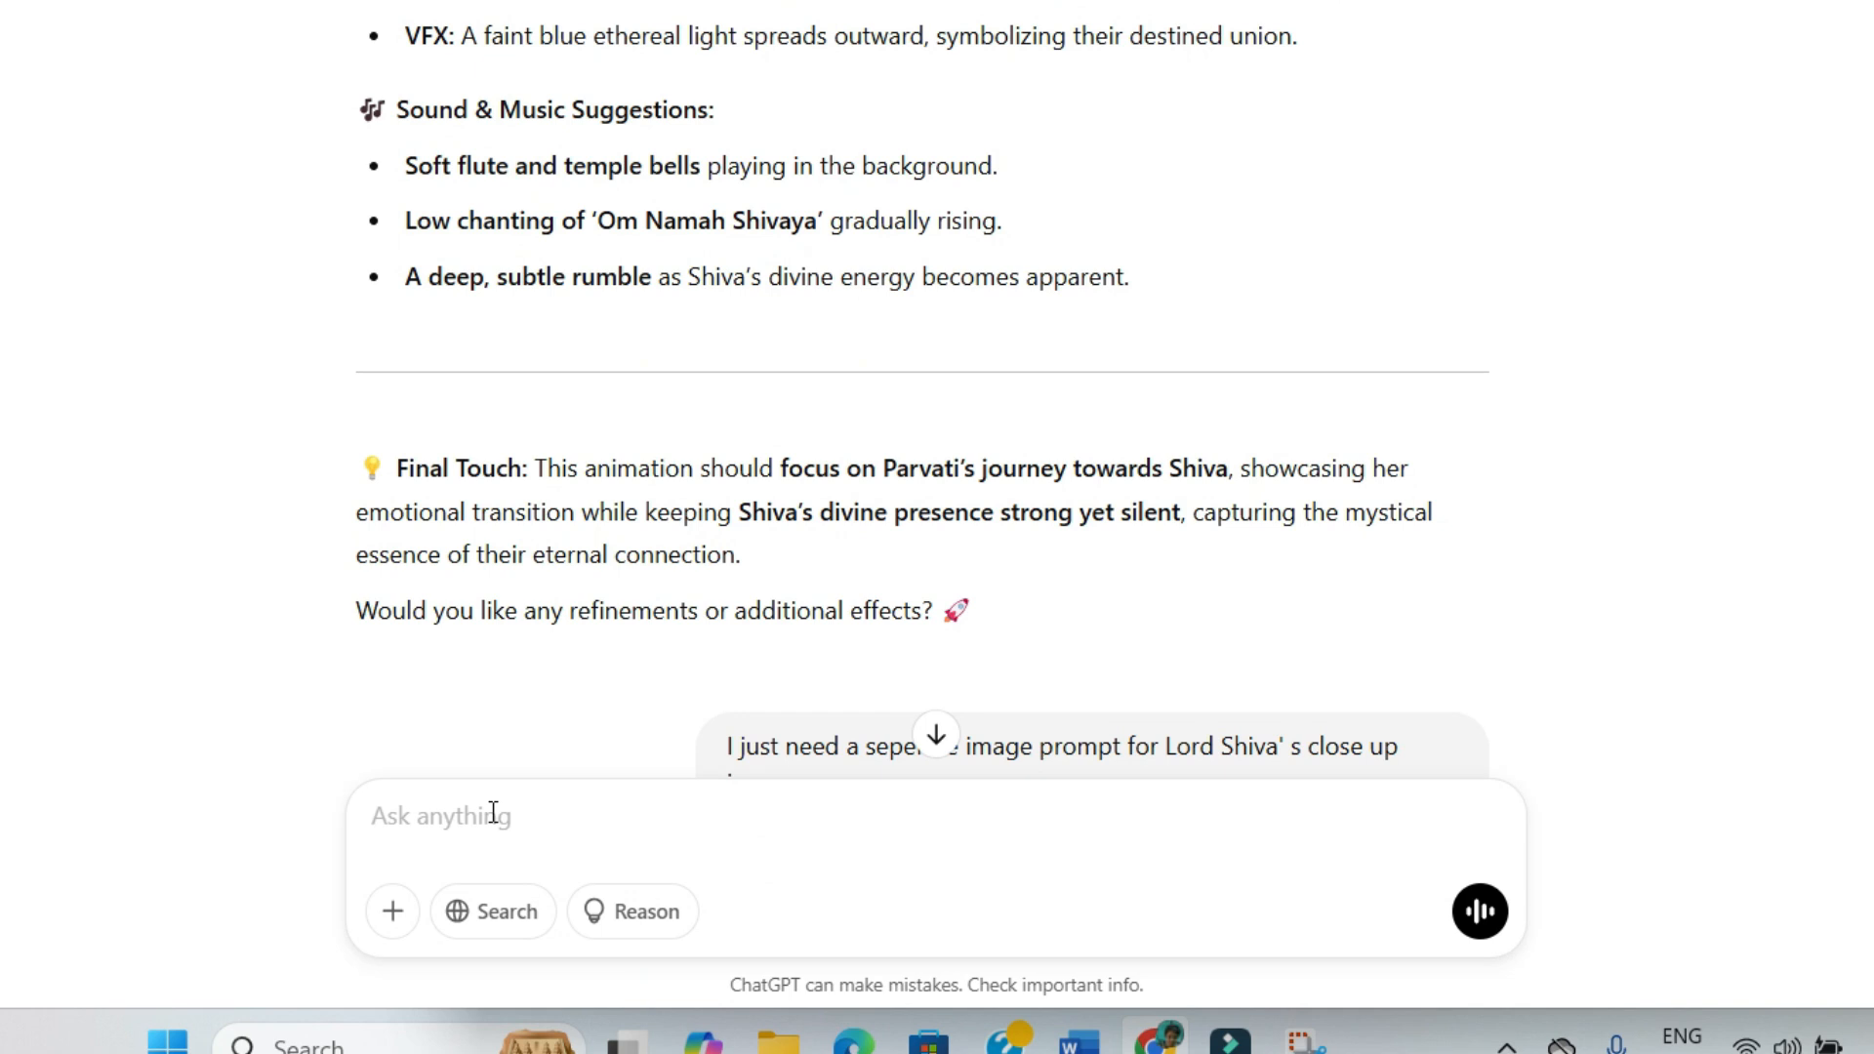
click(493, 813)
key(ctrl+v)
drag(562, 822, 1384, 832)
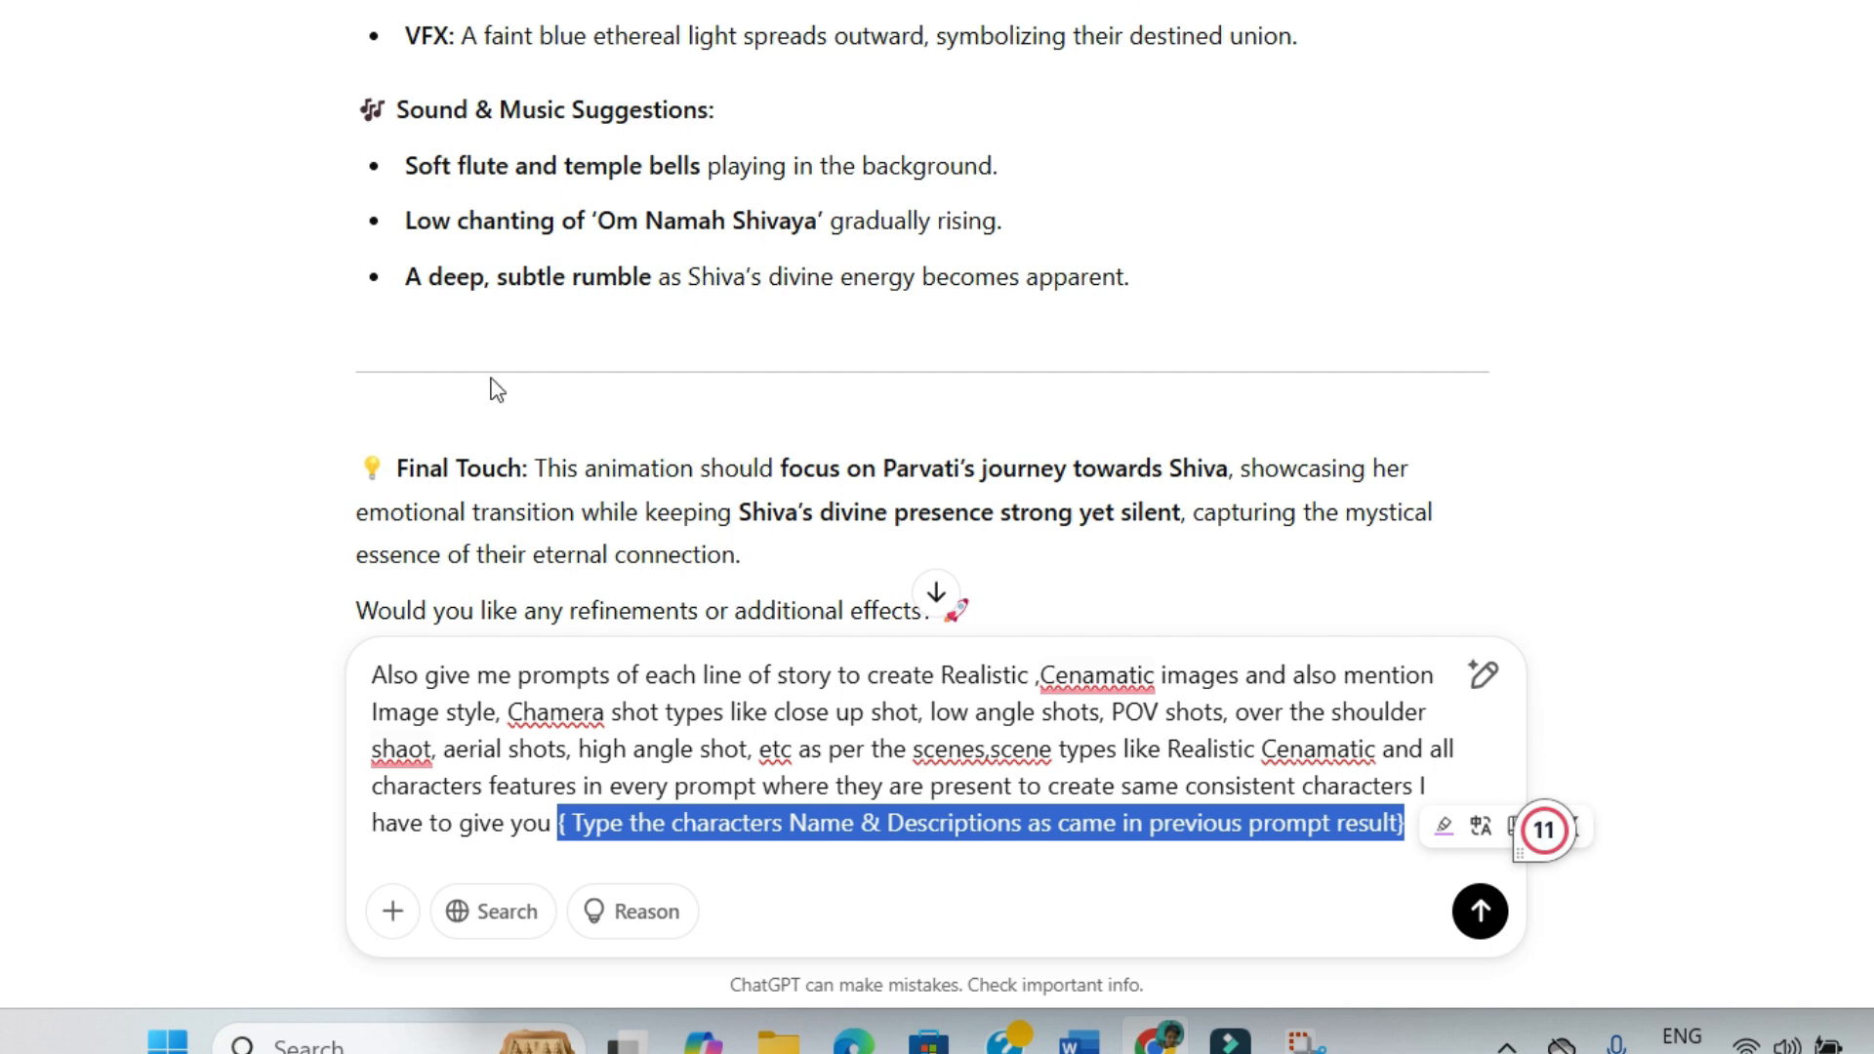
Step: Look through the earlier conversation for the character descriptions that belong in the prompt's placeholder
scroll(495, 388, up, 10)
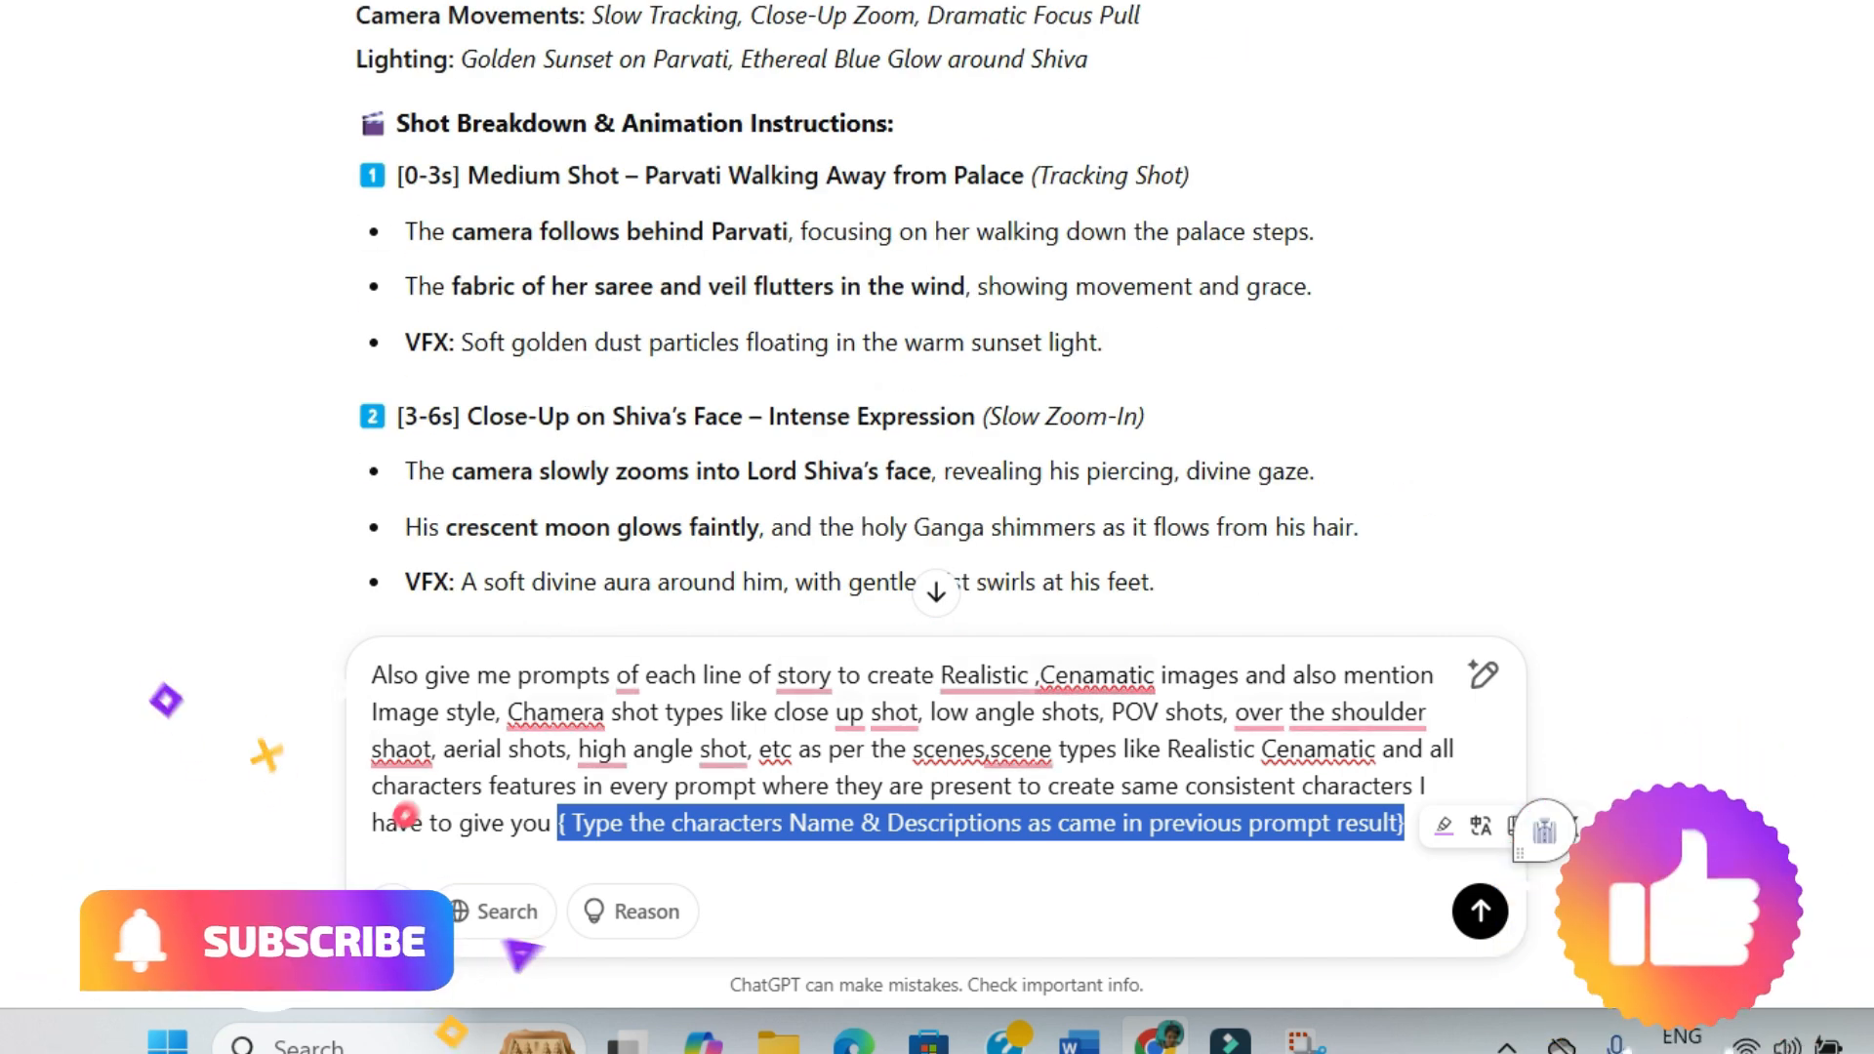
scroll(922, 323, up, 15)
scroll(922, 322, down, 20)
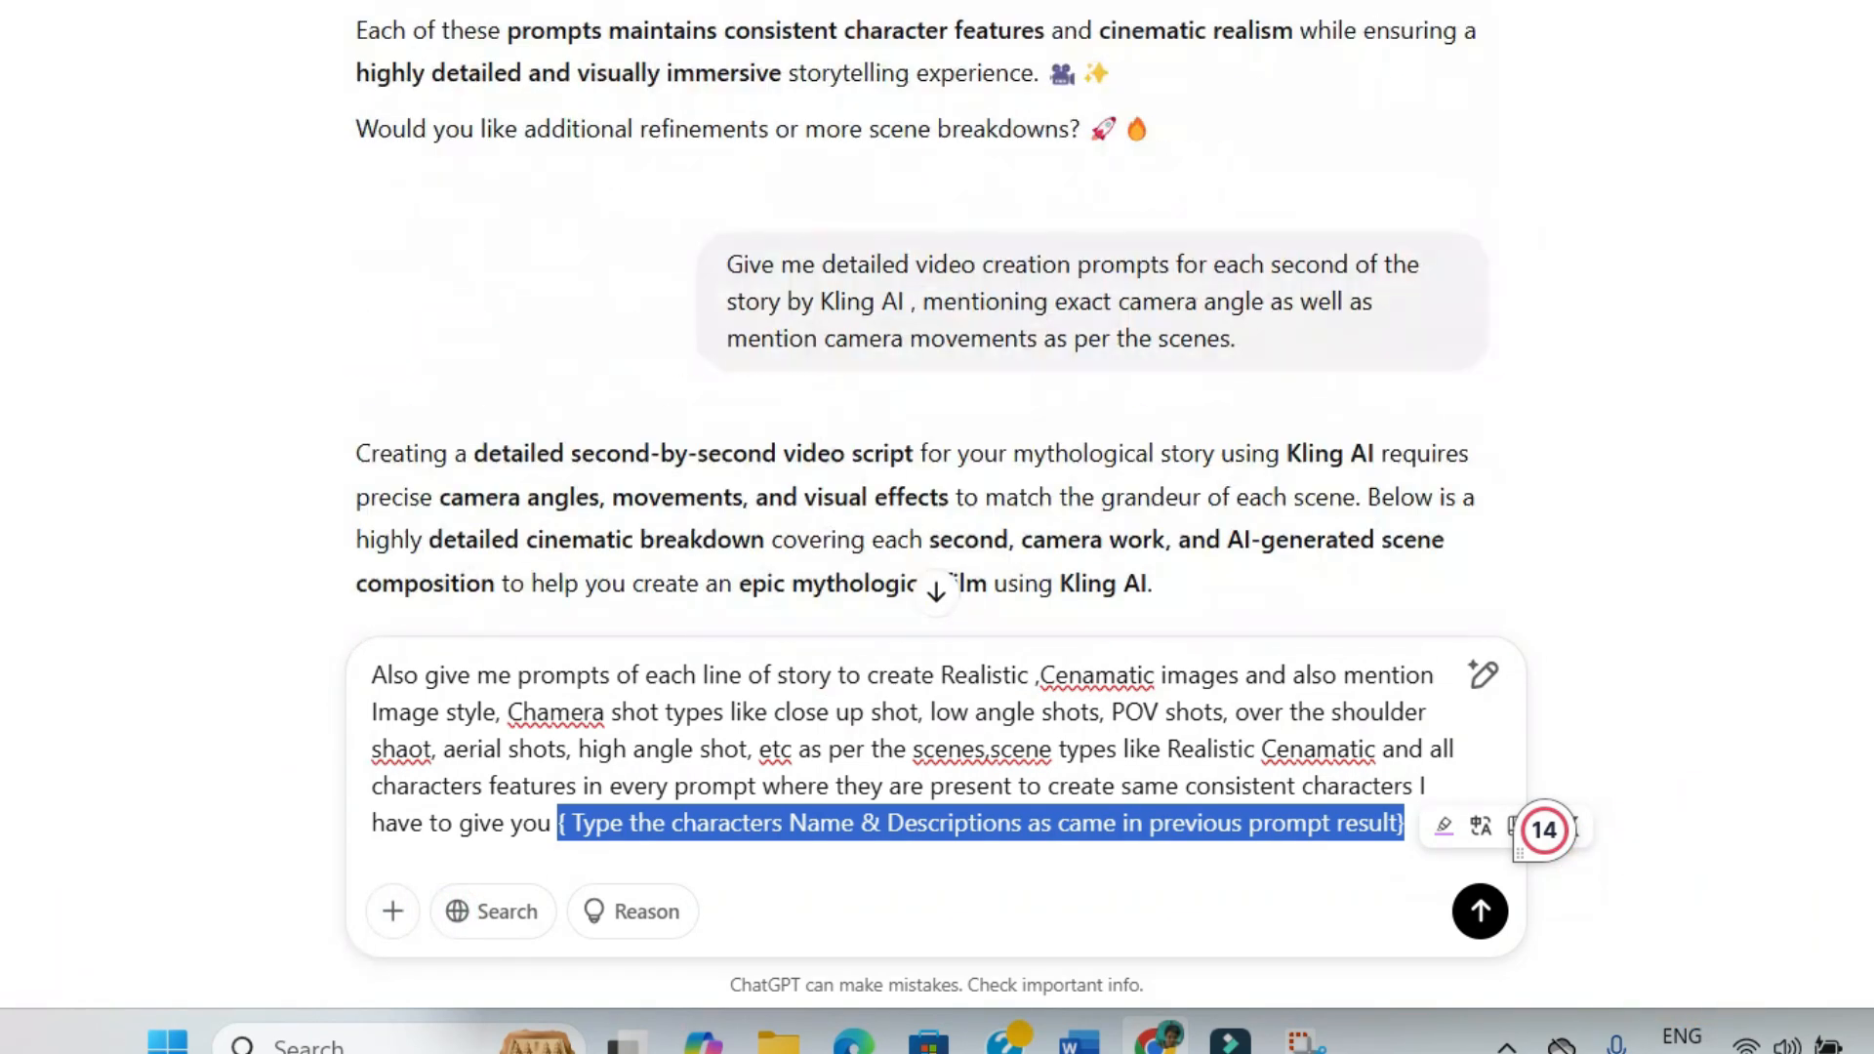
scroll(921, 371, down, 10)
scroll(923, 586, up, 10)
scroll(863, 311, down, 20)
scroll(869, 322, up, 20)
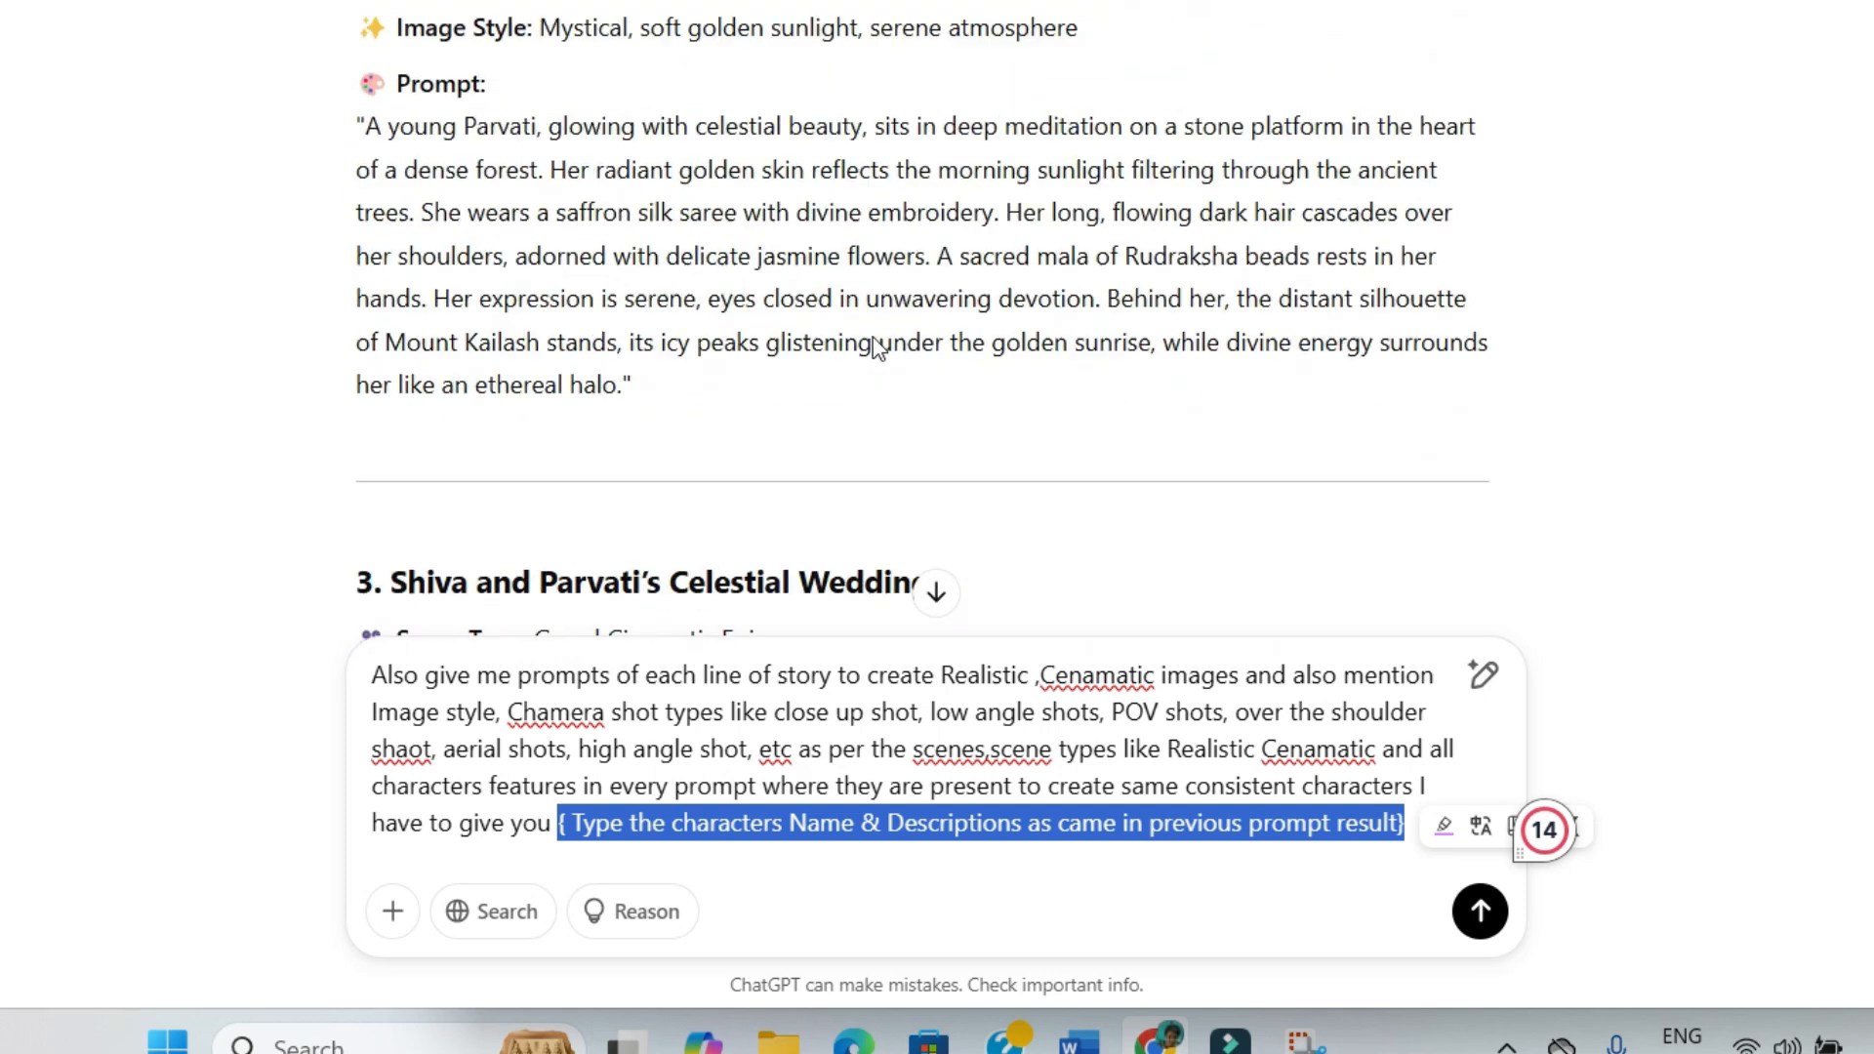
scroll(881, 348, down, 5)
scroll(883, 356, up, 5)
scroll(892, 349, up, 15)
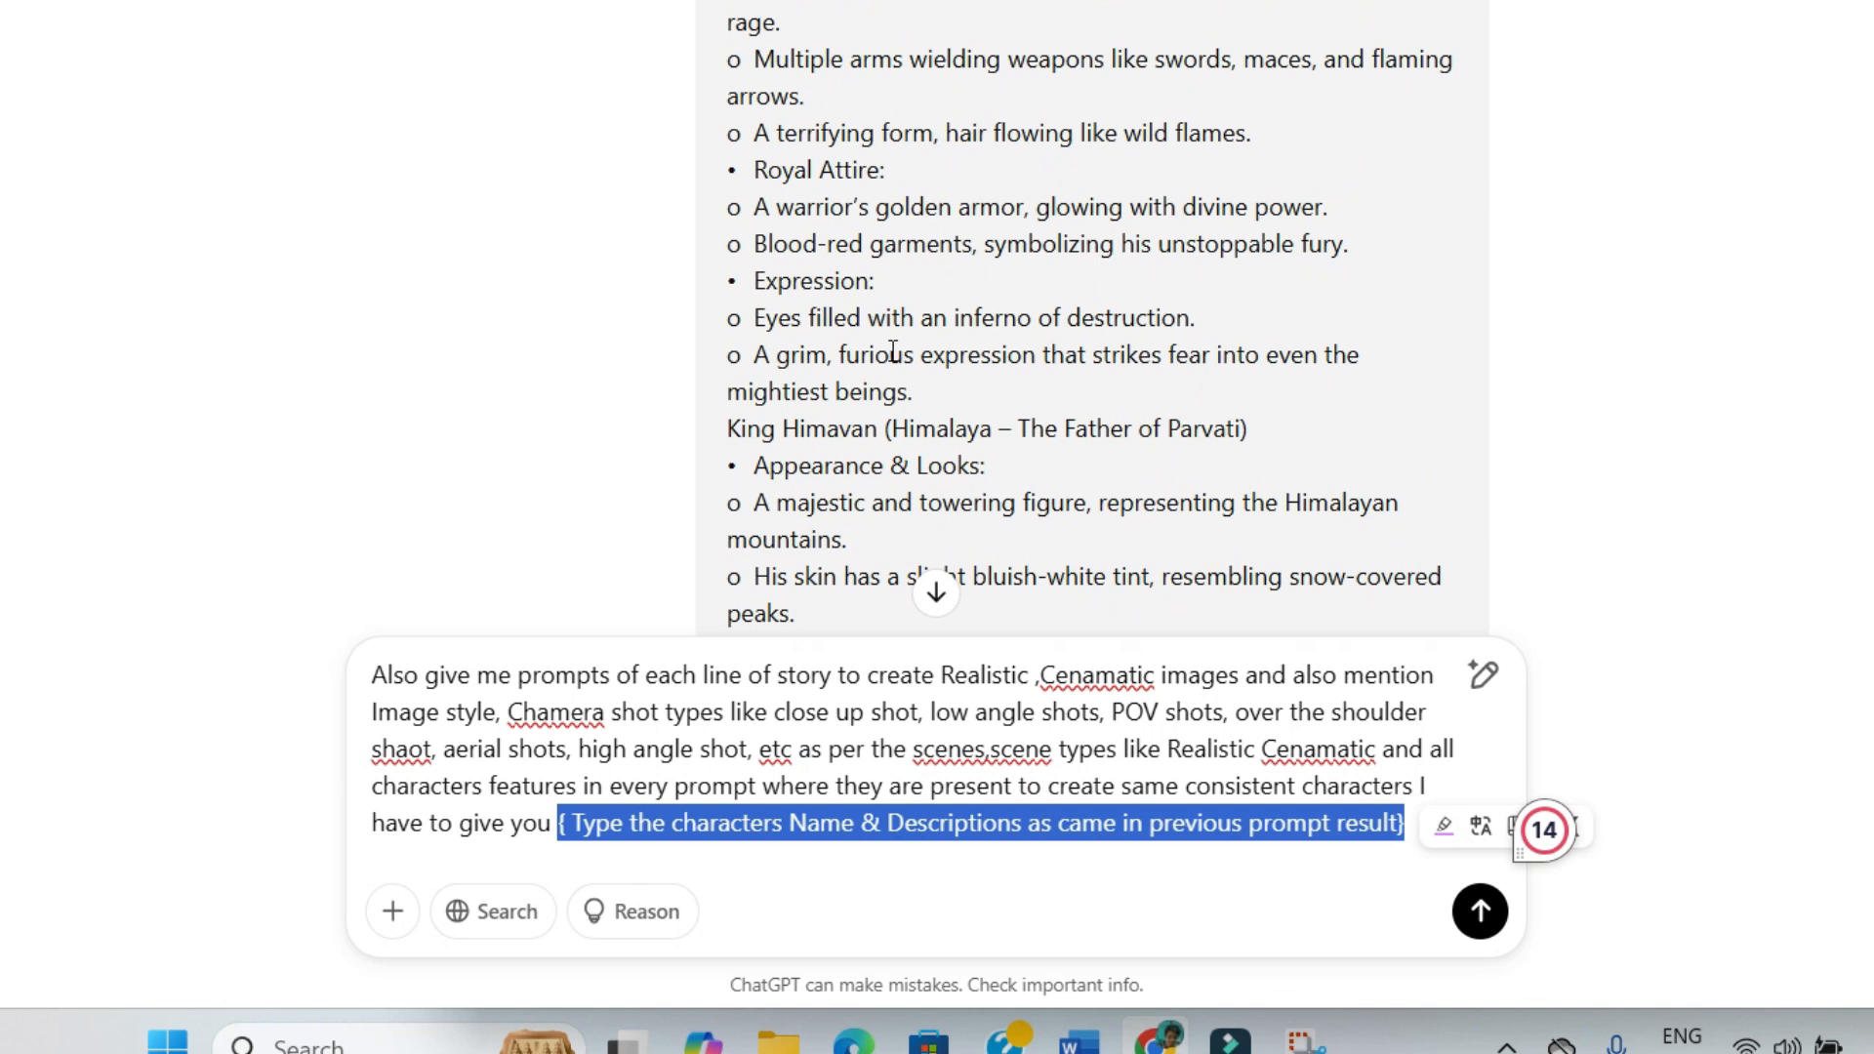
scroll(892, 350, up, 15)
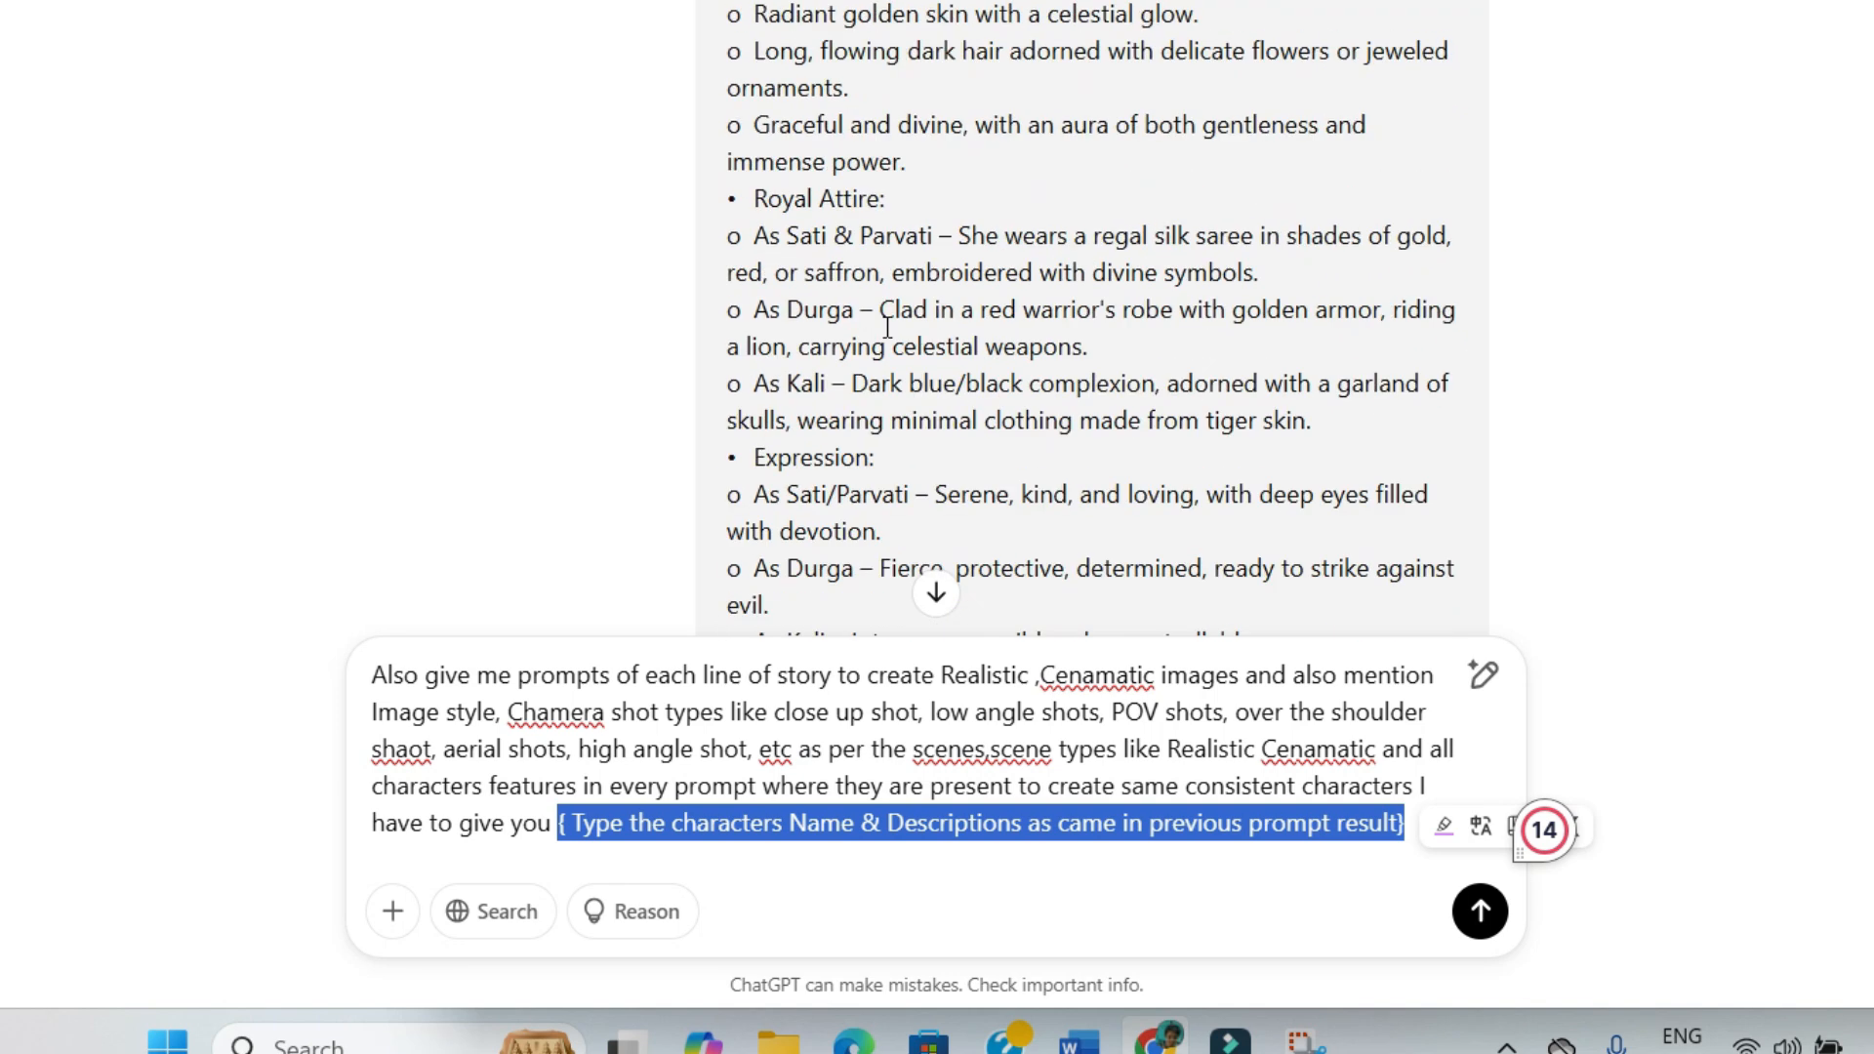
scroll(892, 327, down, 10)
scroll(892, 327, up, 5)
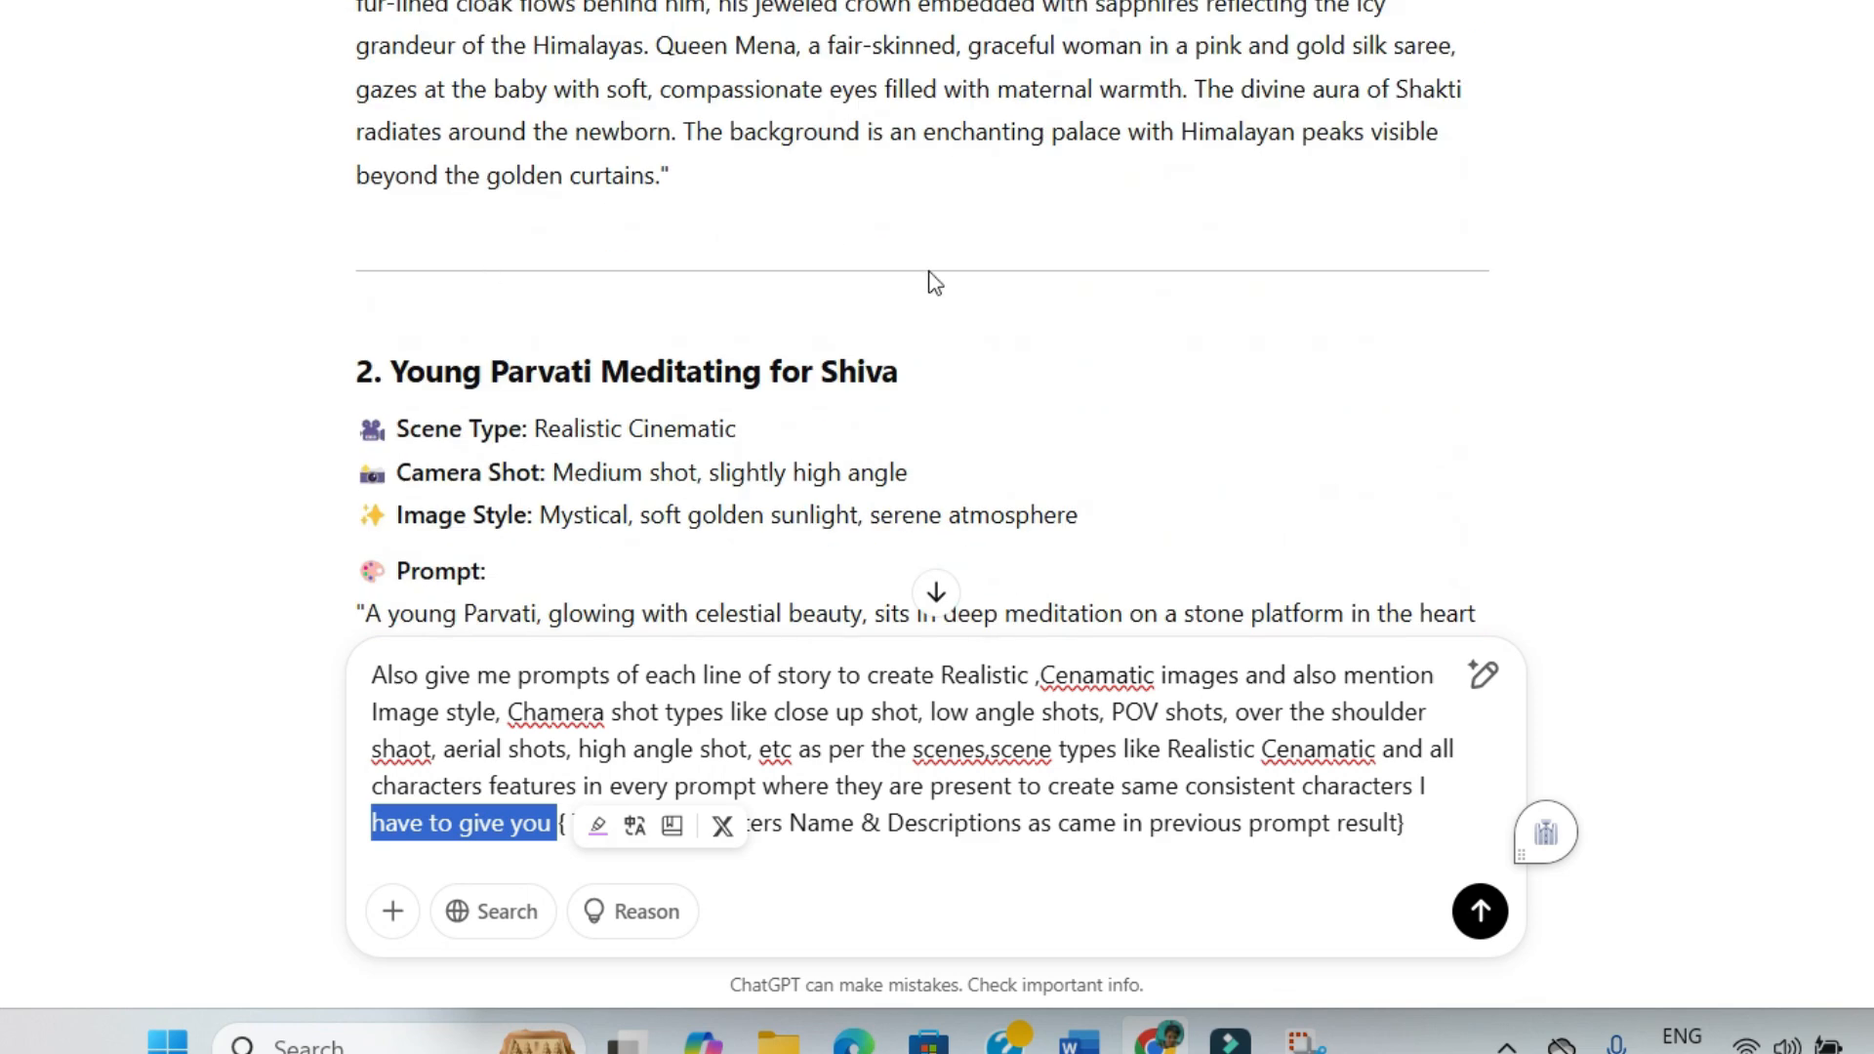
Step: Examine the generated scene image prompts, the Kling AI video script and the five-scene breakdown in the conversation
scroll(732, 364, down, 20)
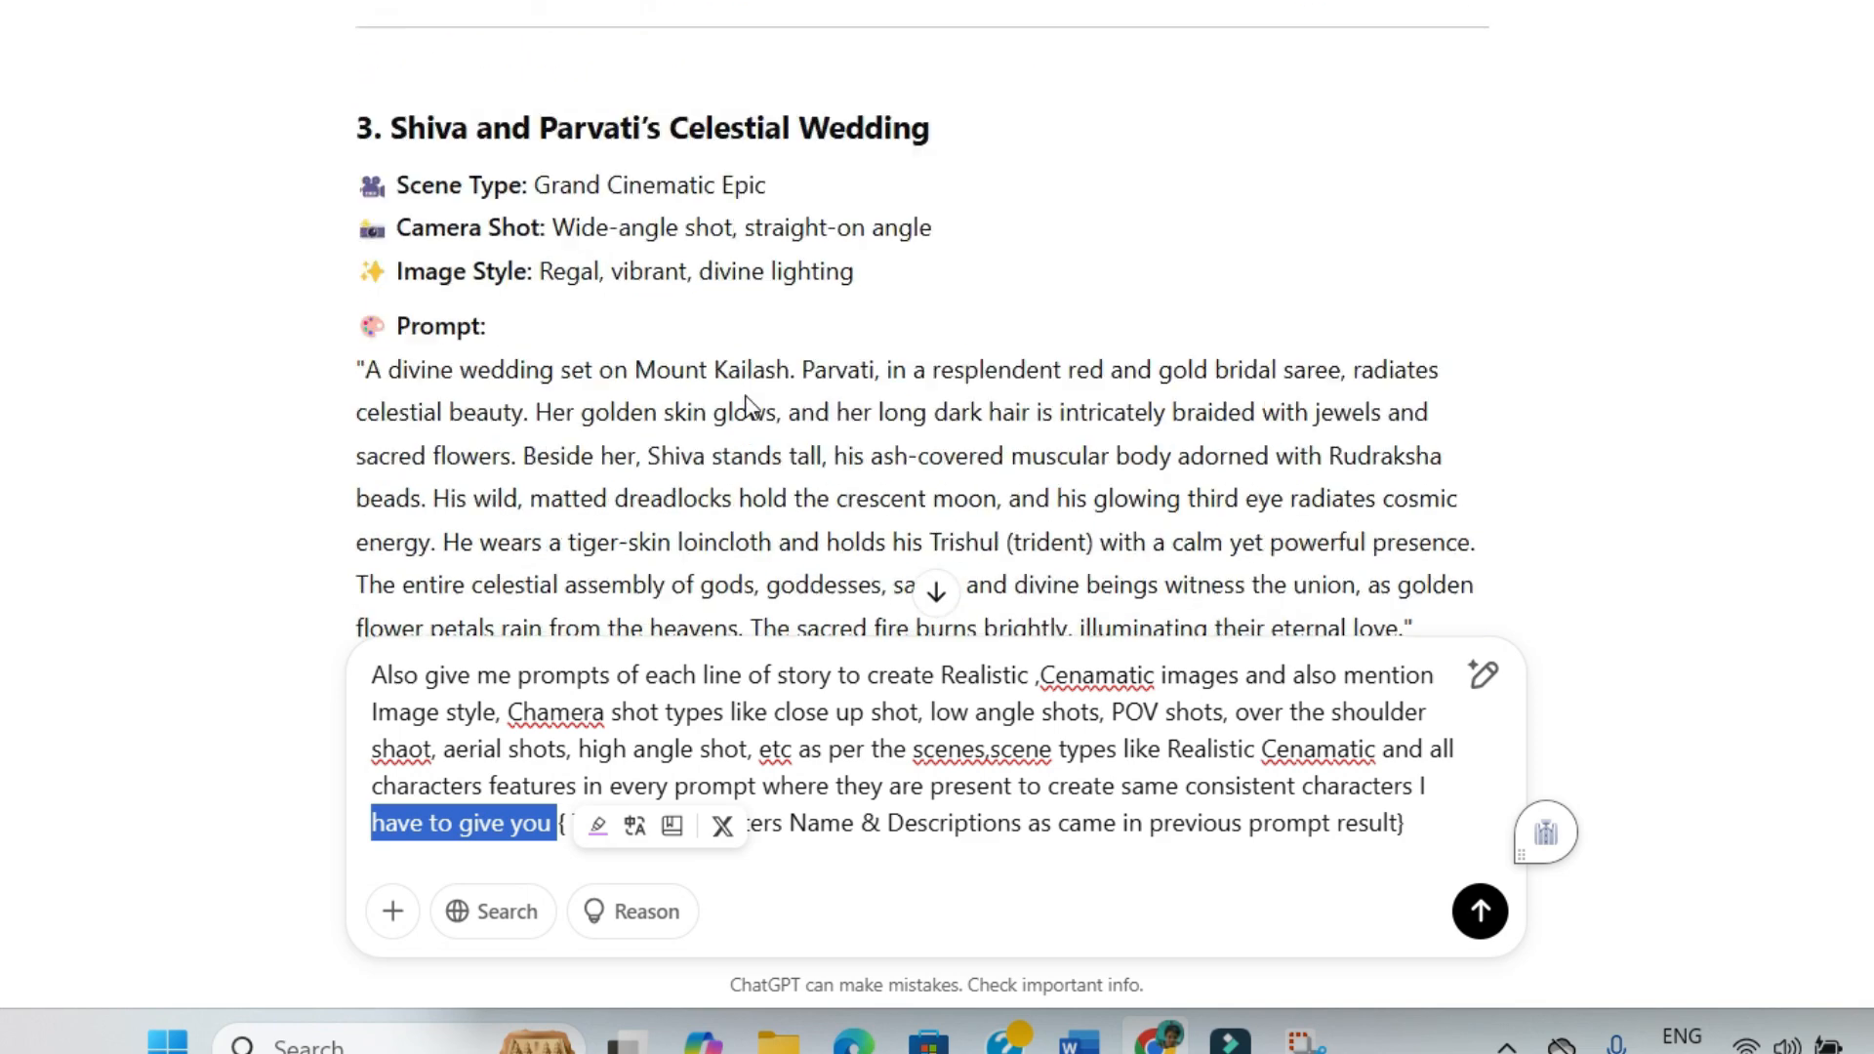
scroll(754, 384, down, 20)
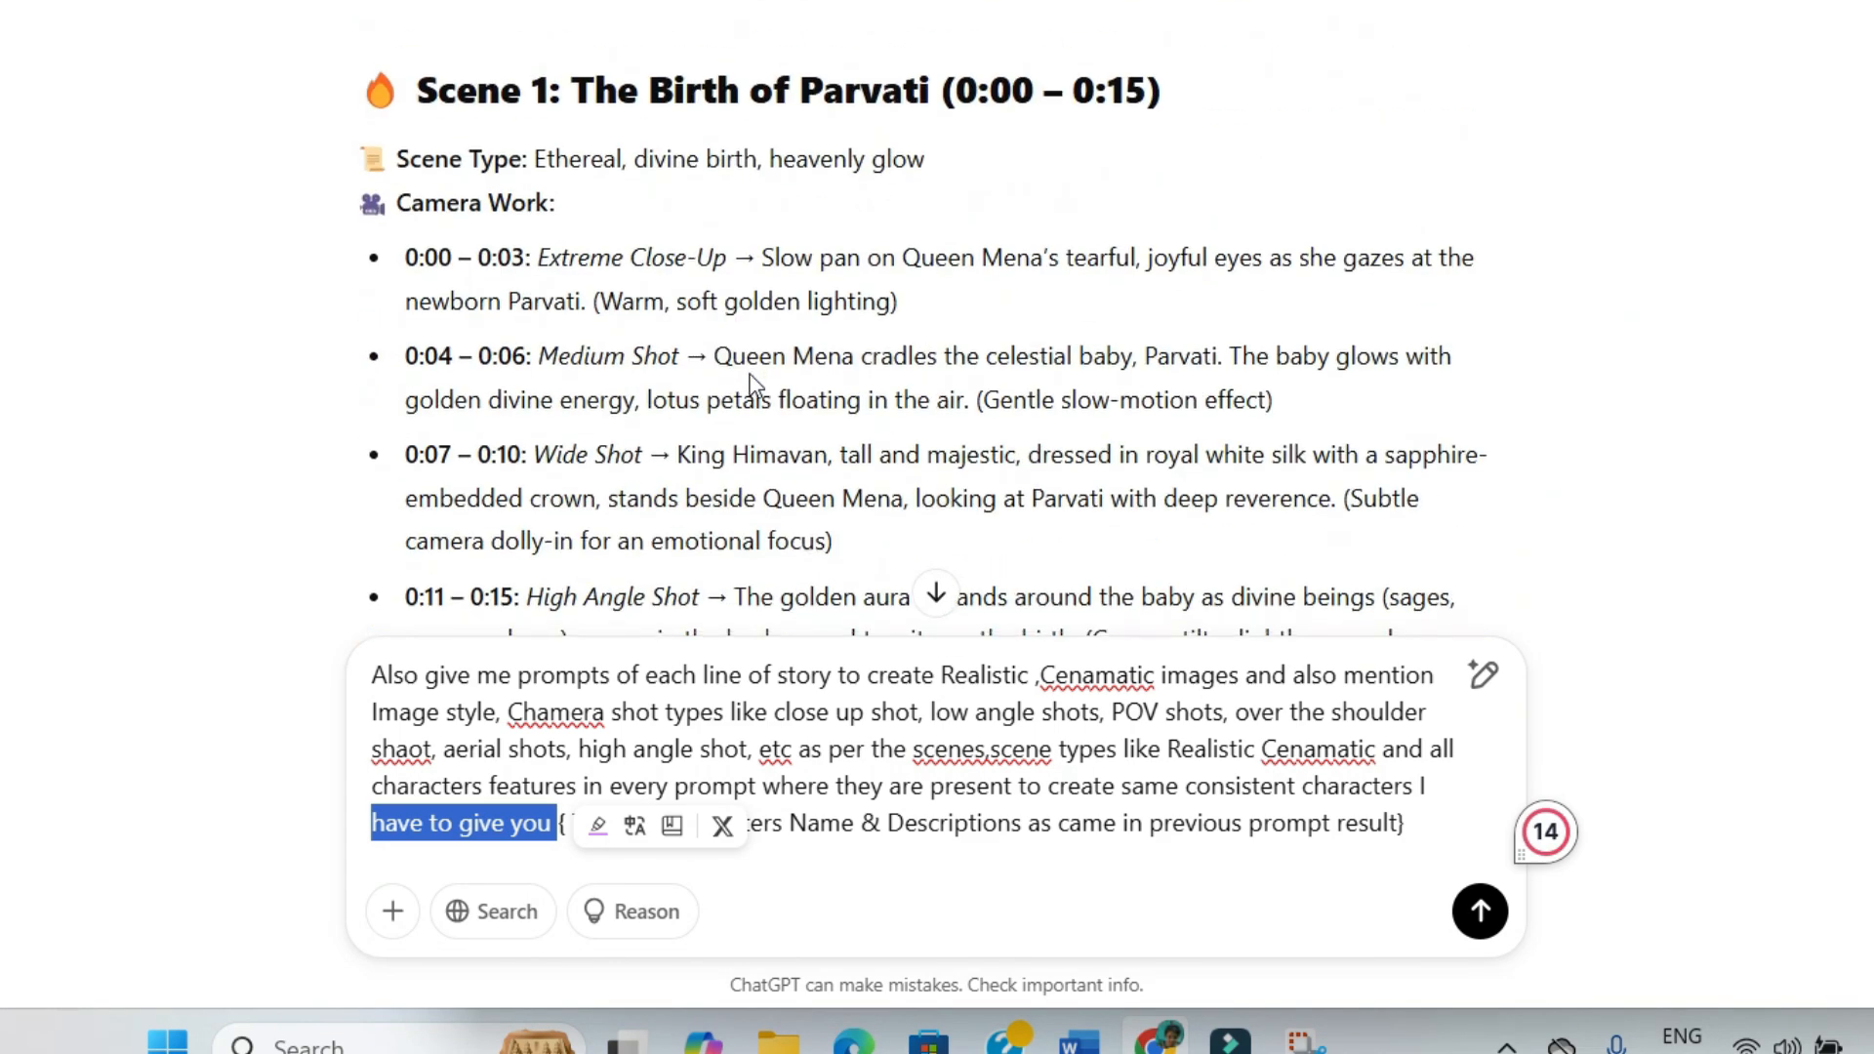
scroll(753, 391, down, 20)
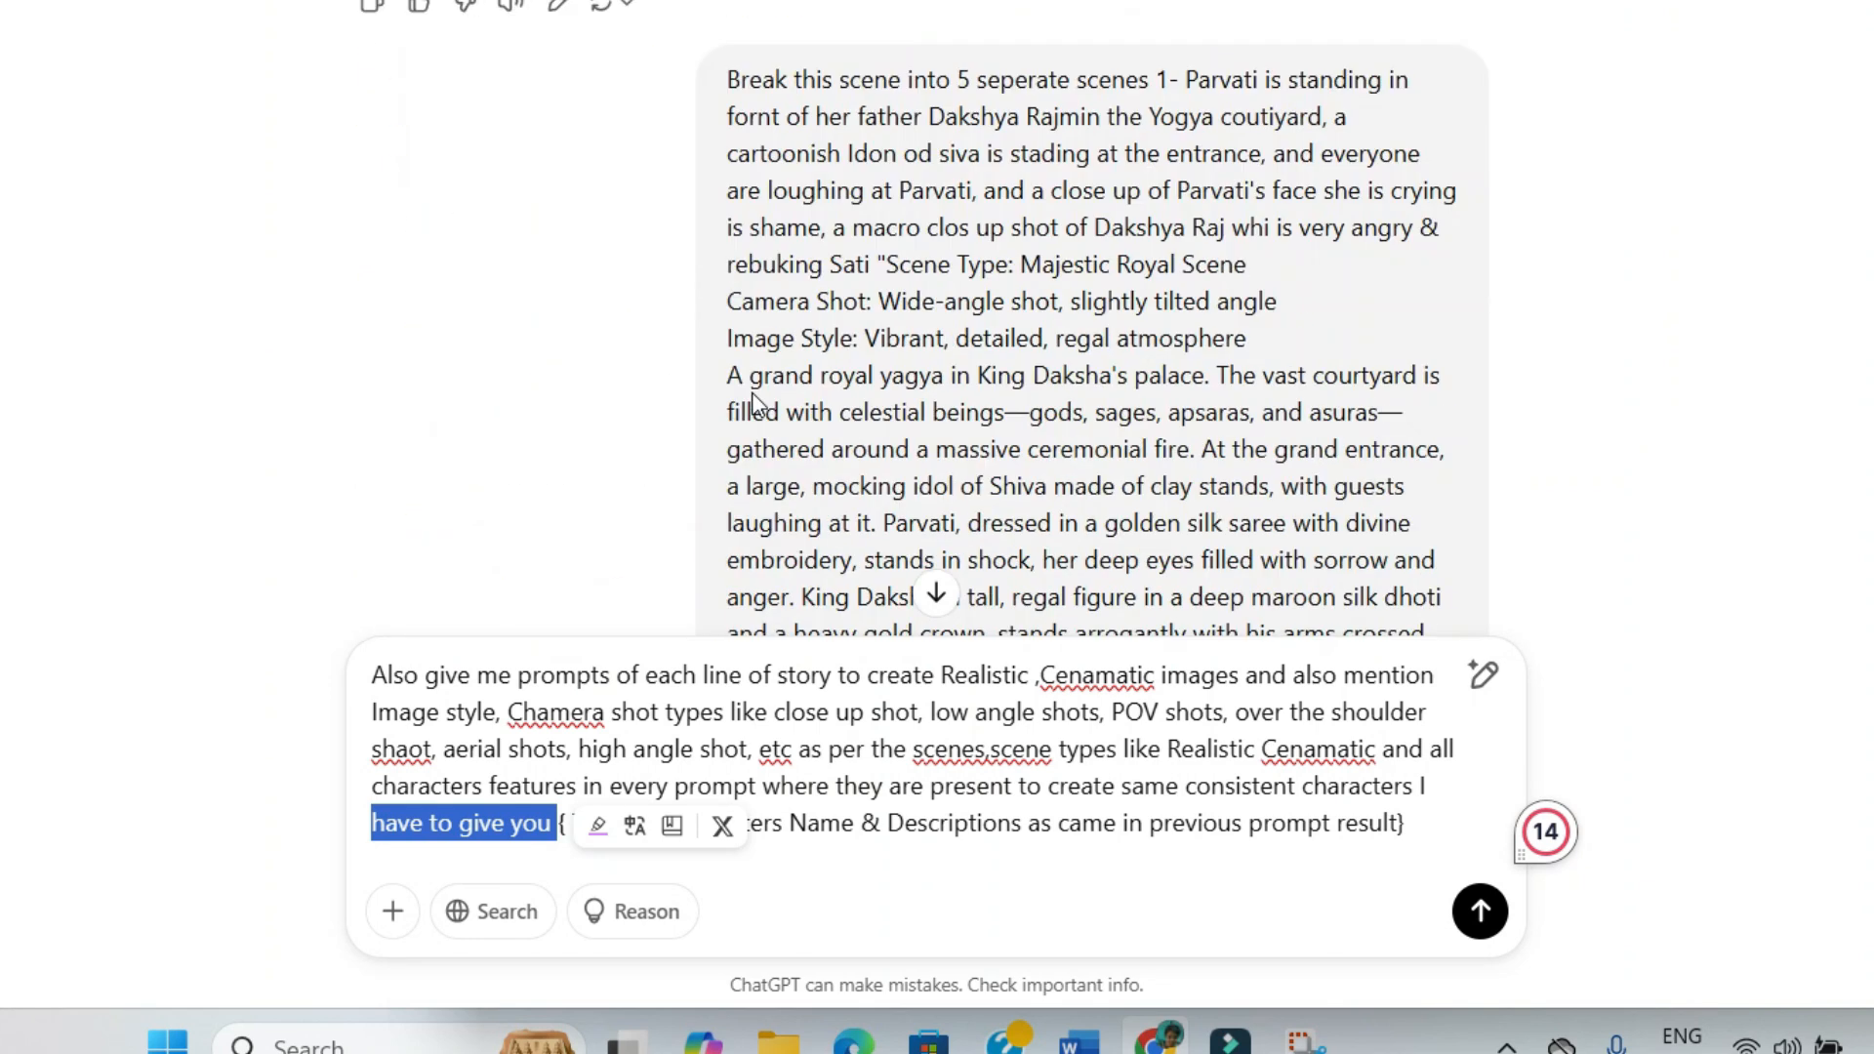
scroll(756, 400, up, 5)
scroll(757, 400, up, 8)
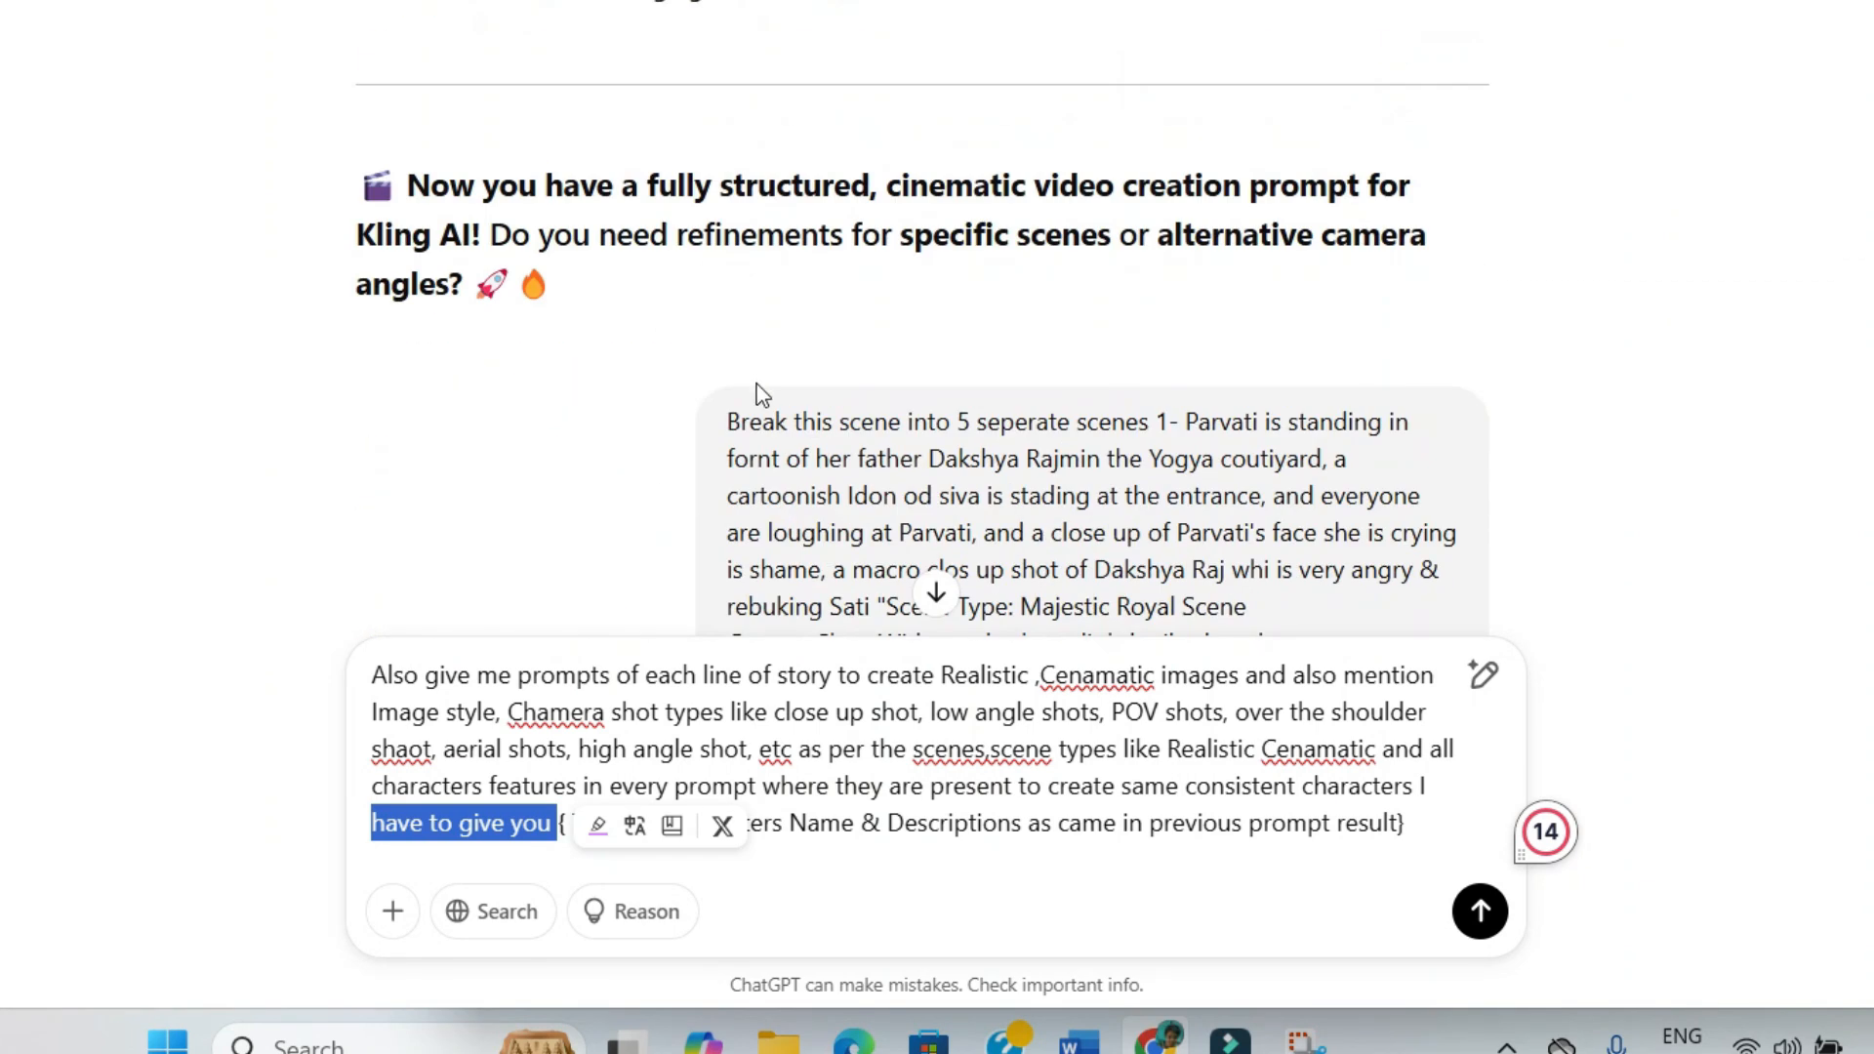
scroll(488, 381, down, 5)
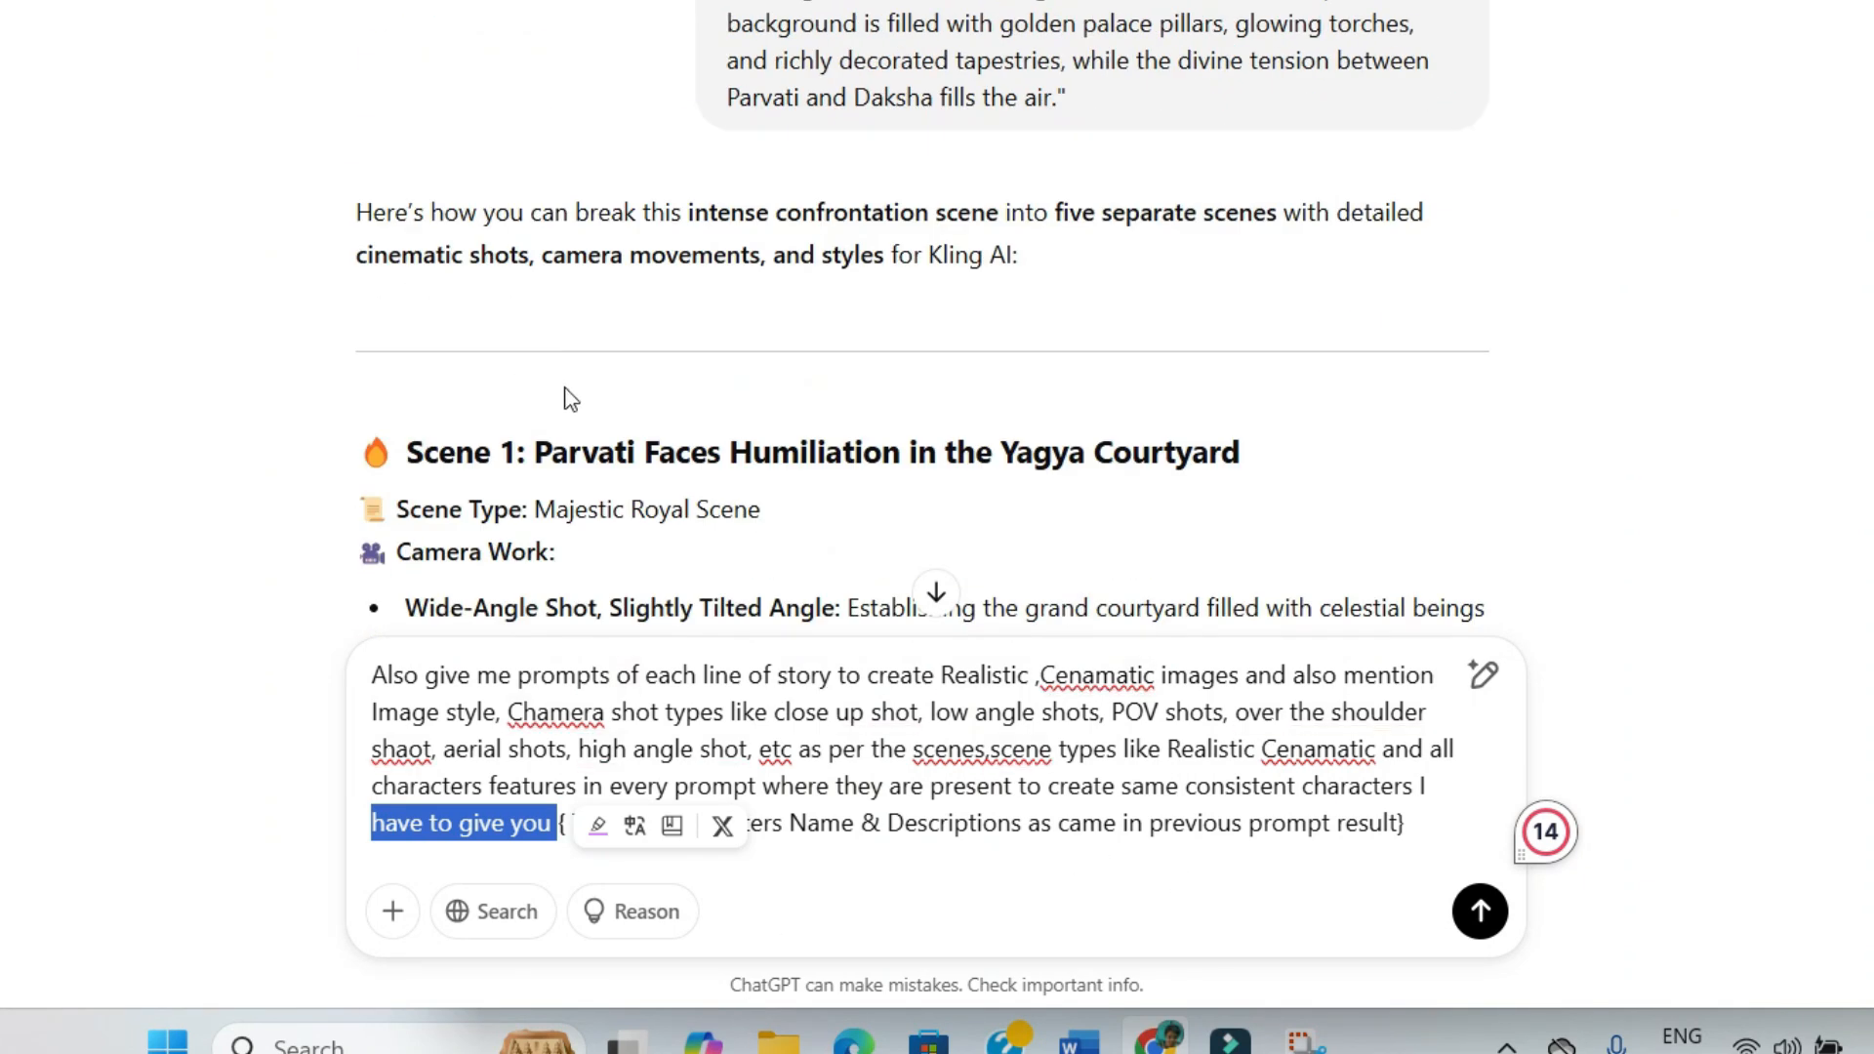
scroll(576, 408, down, 6)
scroll(611, 395, down, 20)
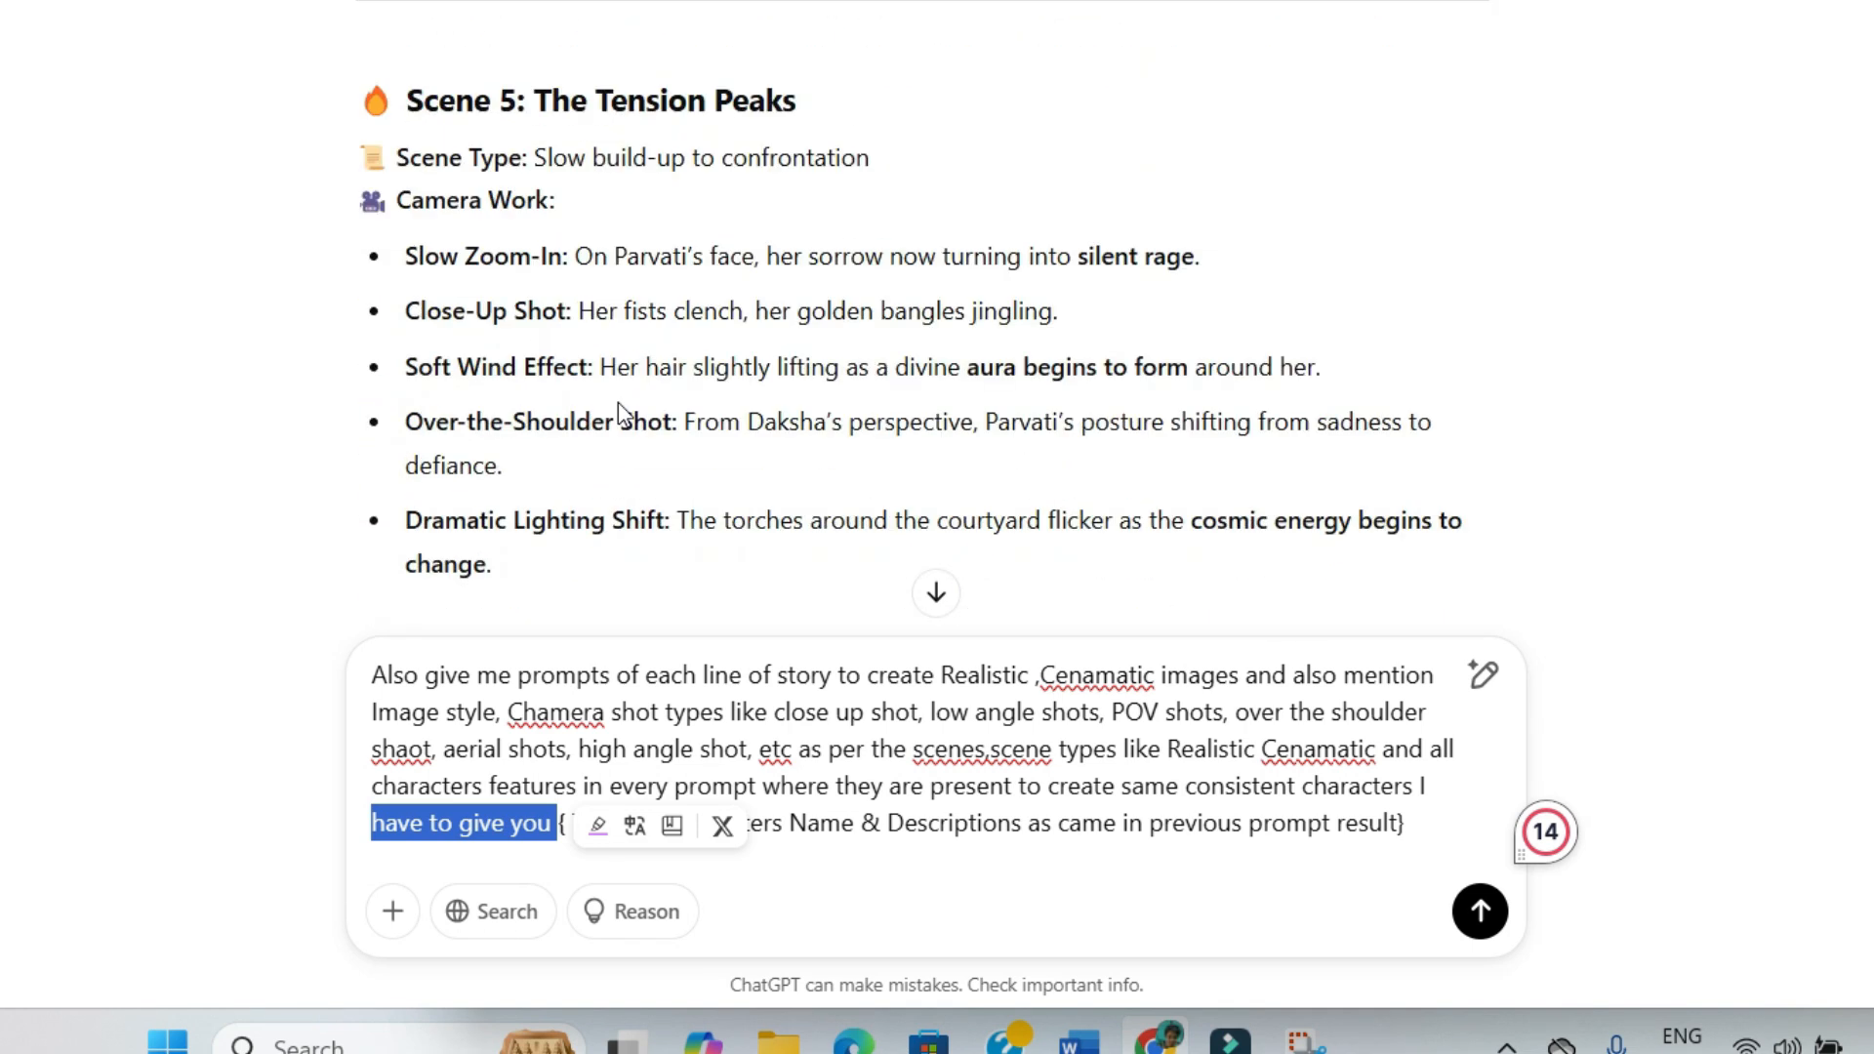
scroll(624, 437, down, 5)
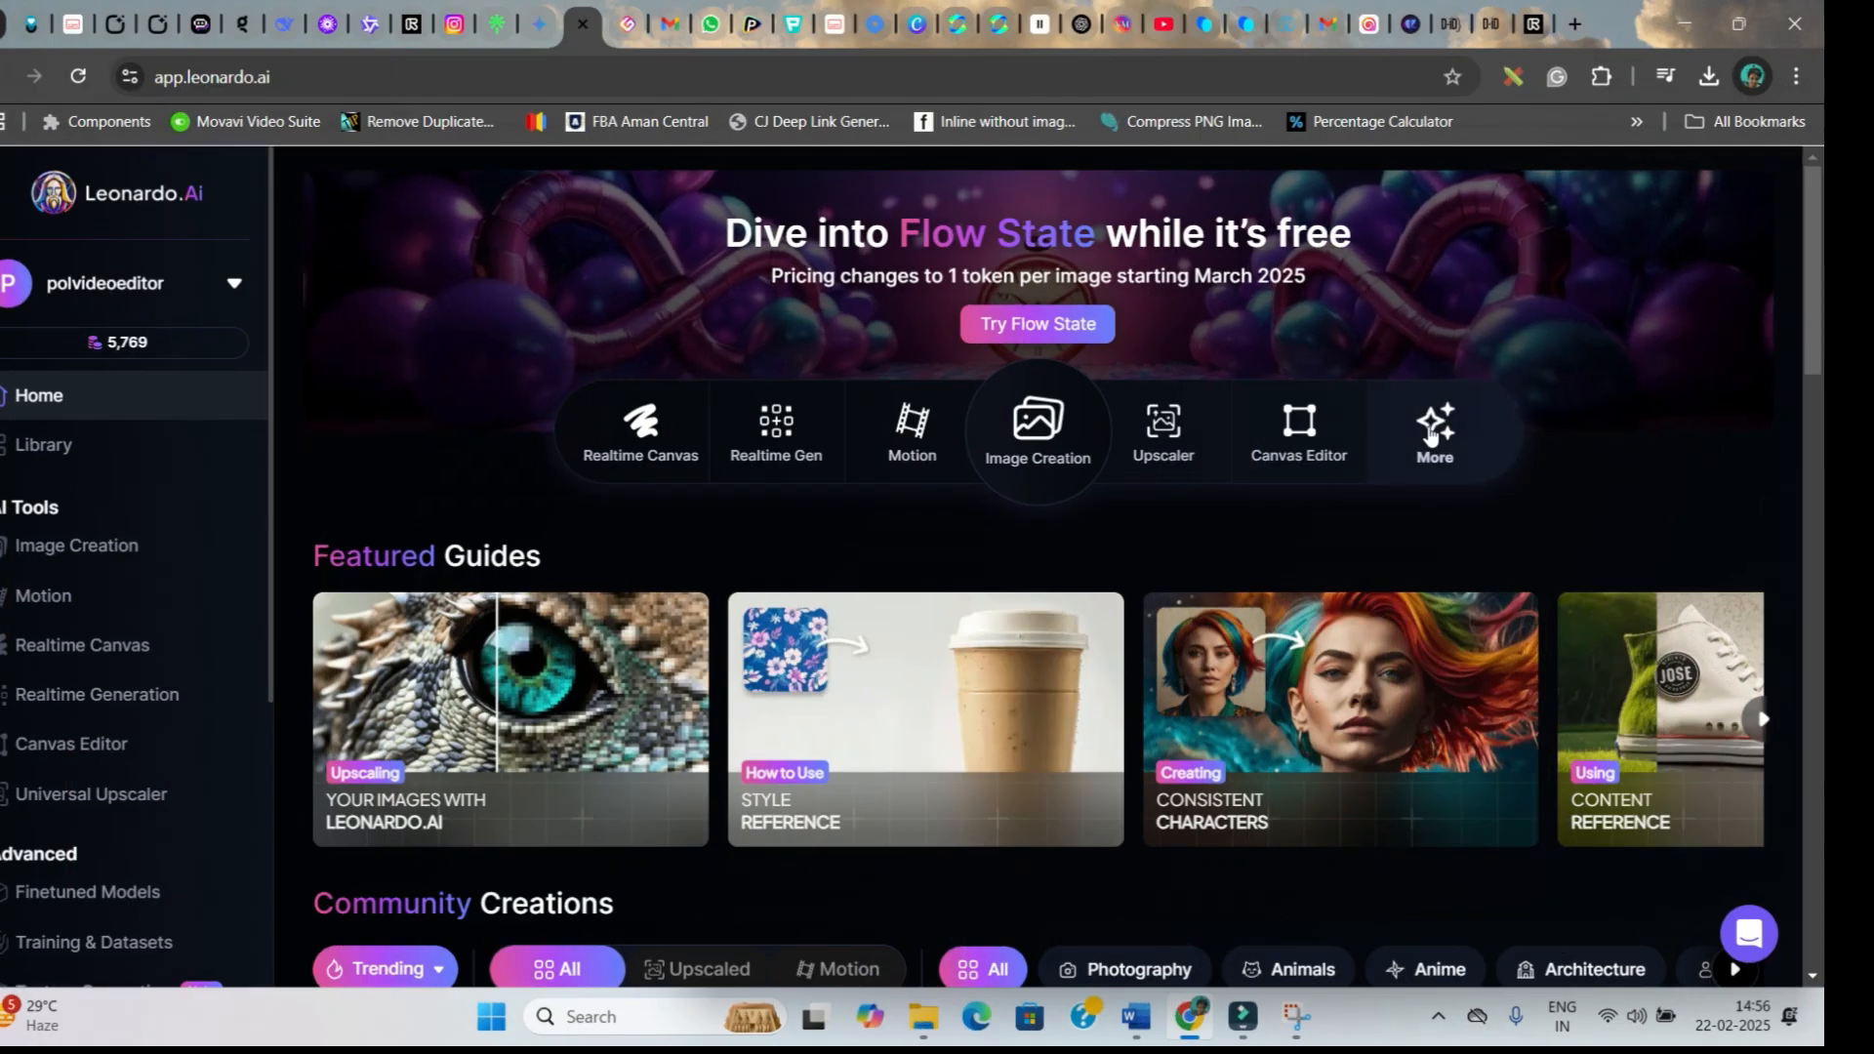
Step: Open Leonardo.Ai's Image Creation and check the model presets and generation settings, keeping Cinematic Kino
click(1041, 464)
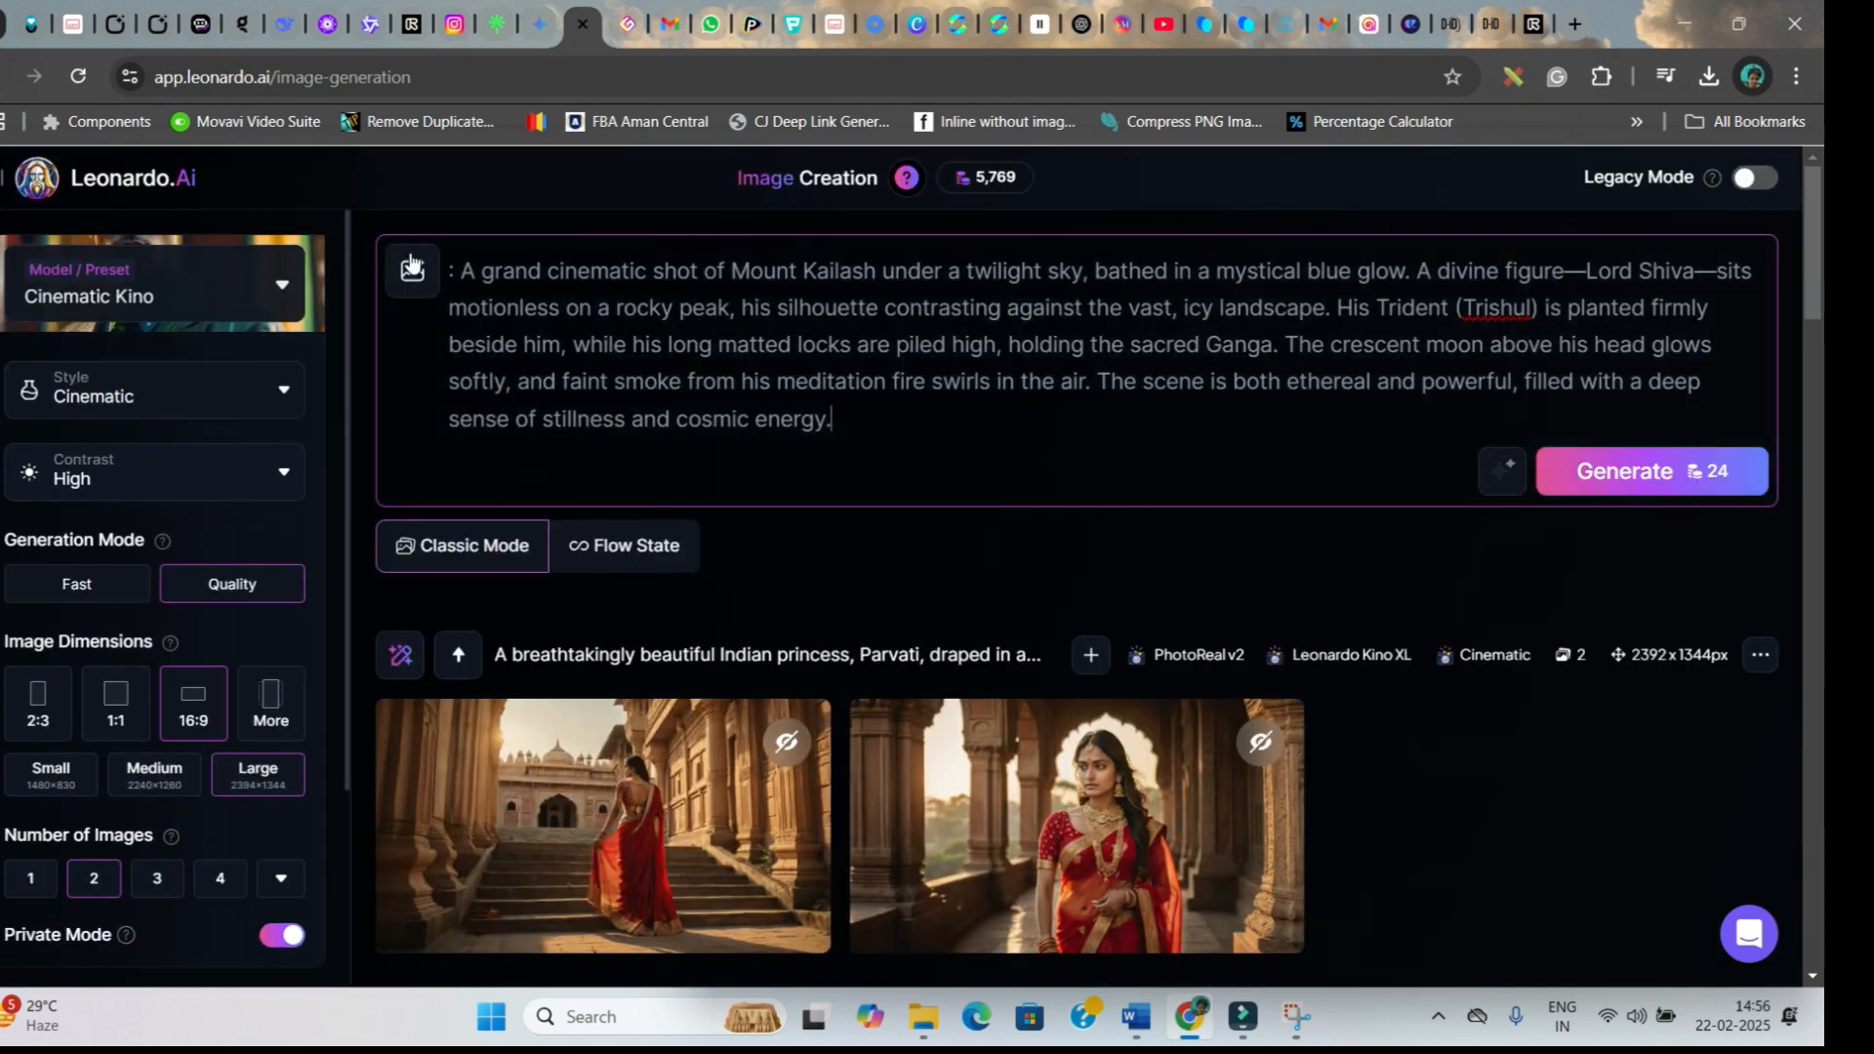
click(93, 290)
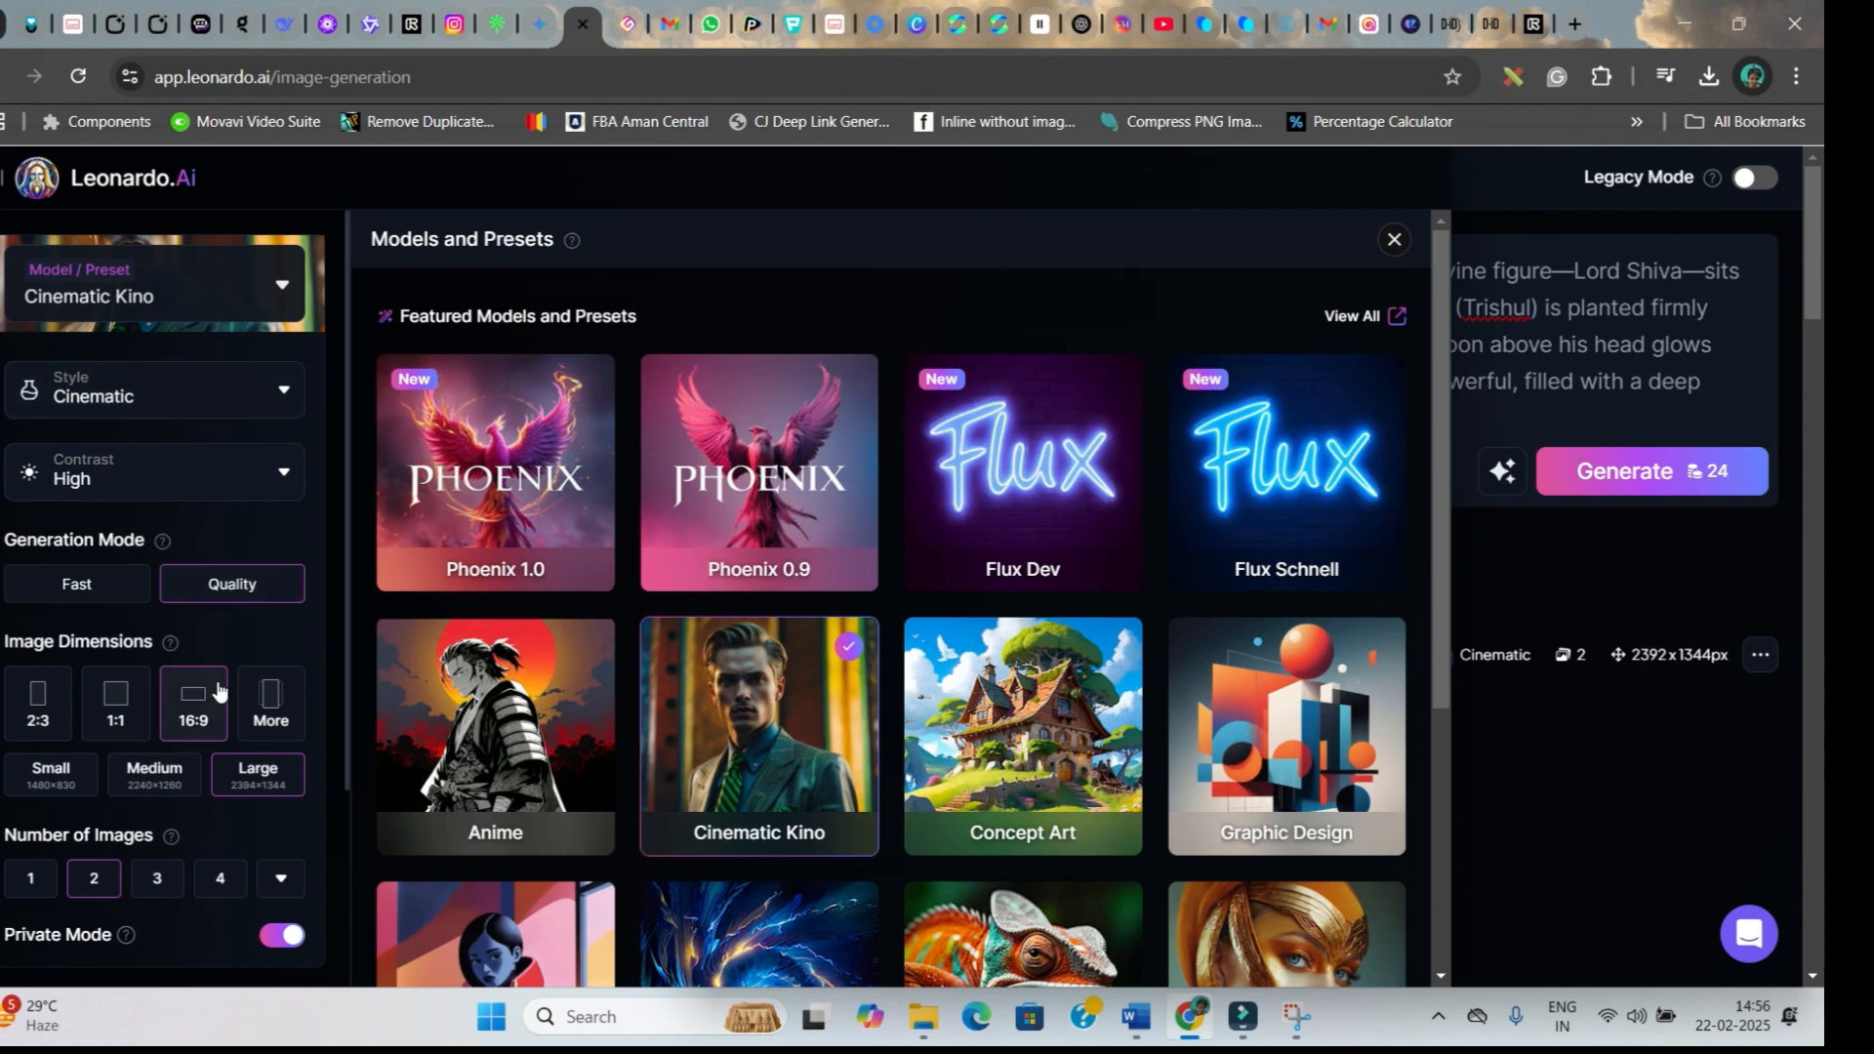
click(1390, 240)
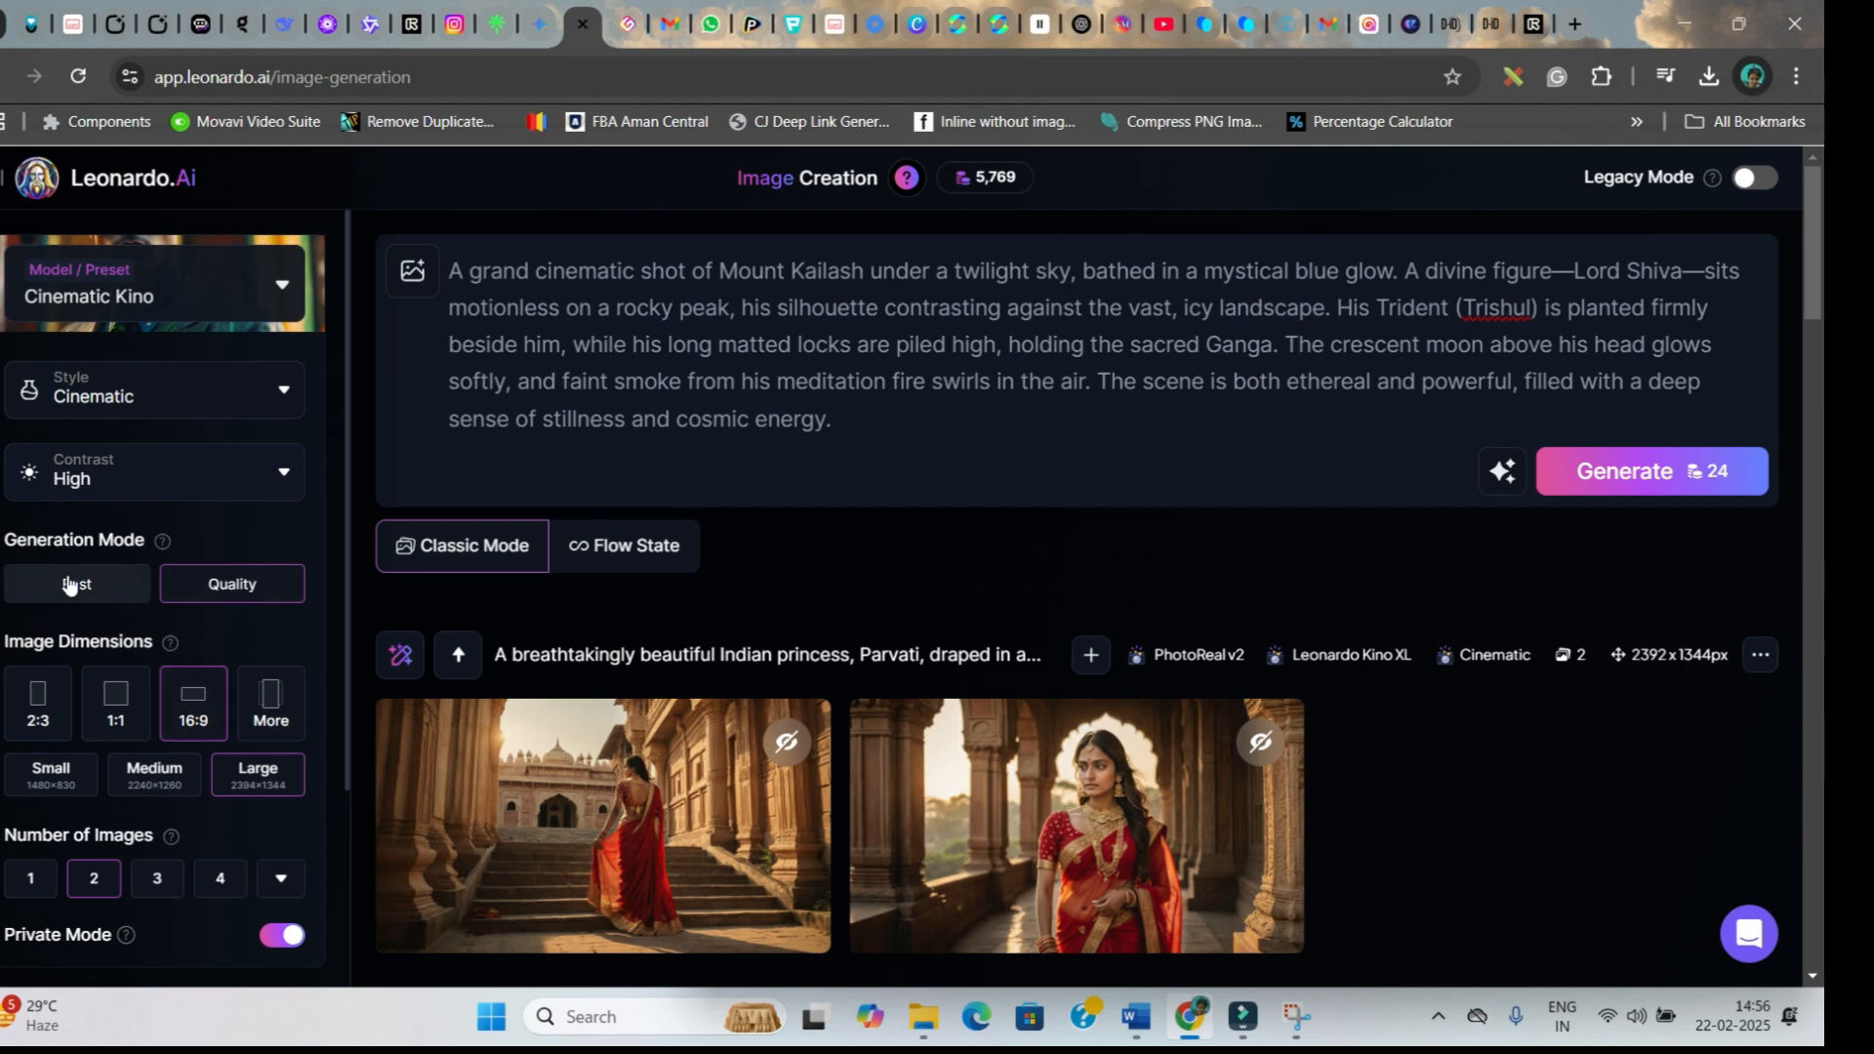
scroll(83, 635, down, 2)
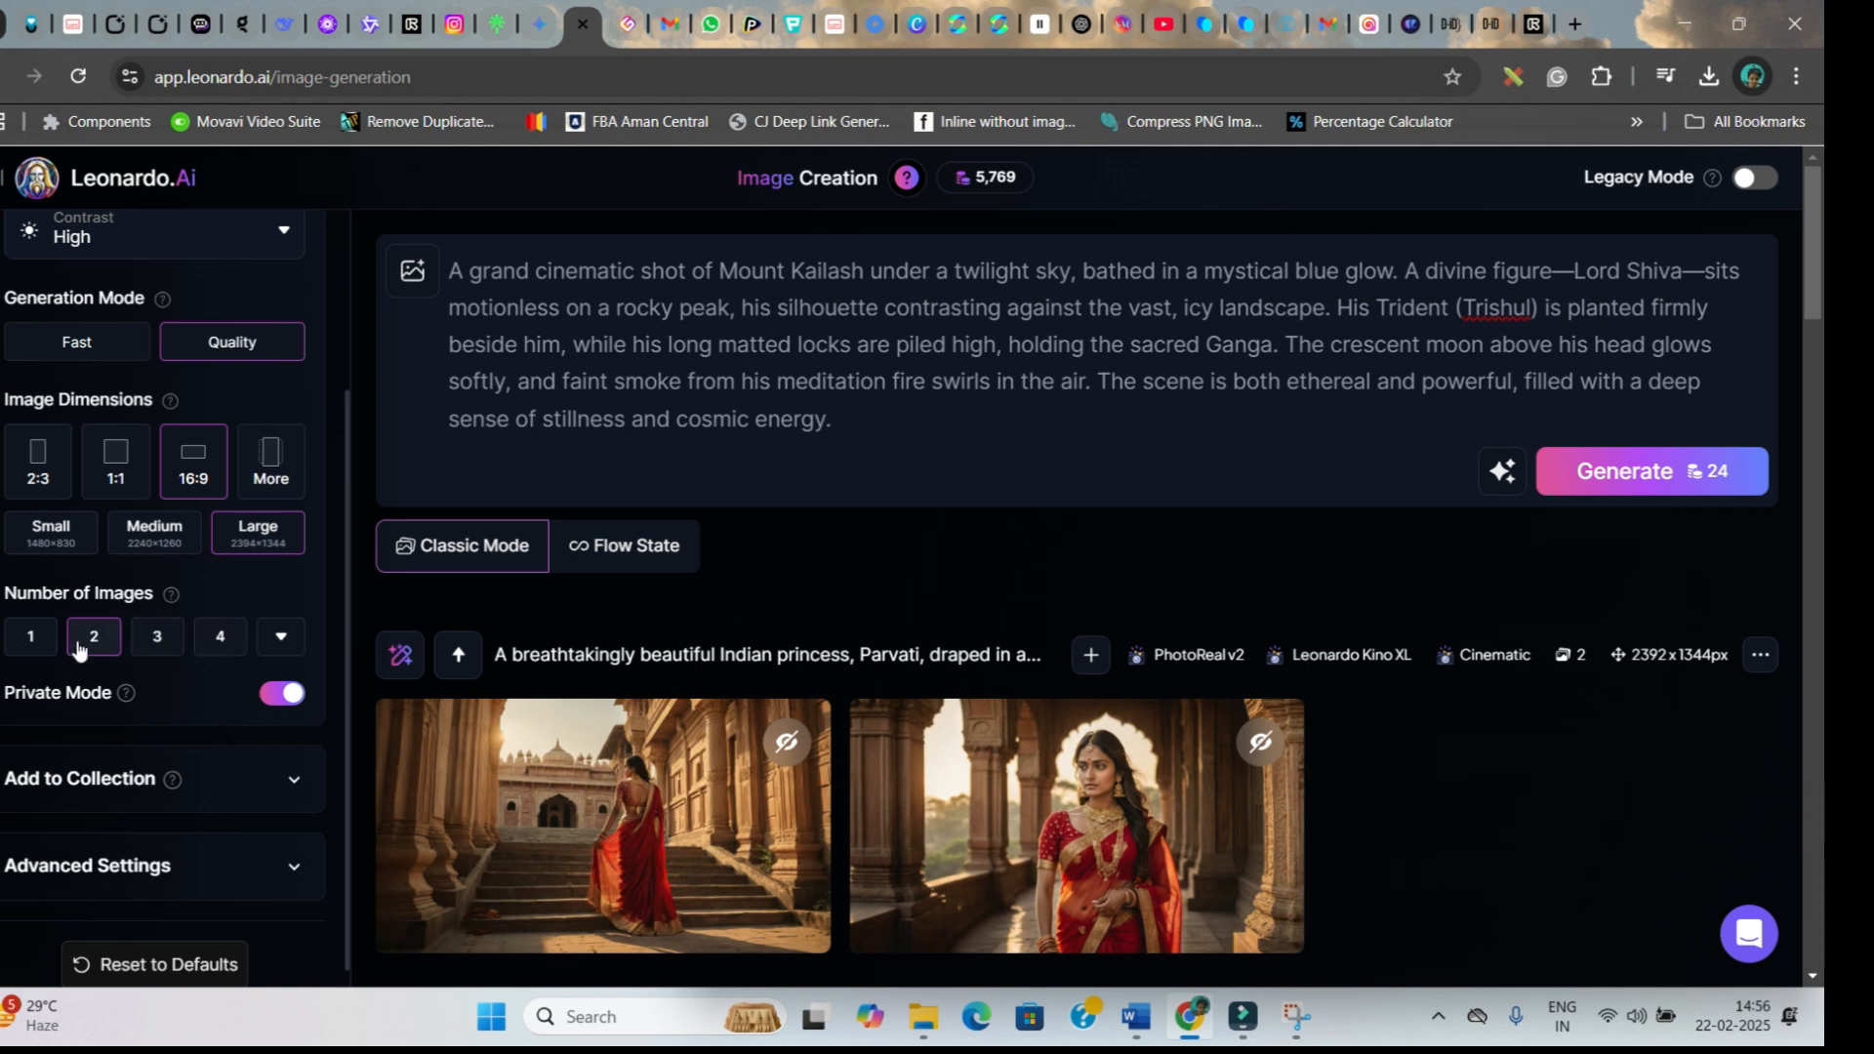
Step: Add the uploaded portrait of the smiling man in a dark jacket as a Character Reference for the prompt
click(414, 271)
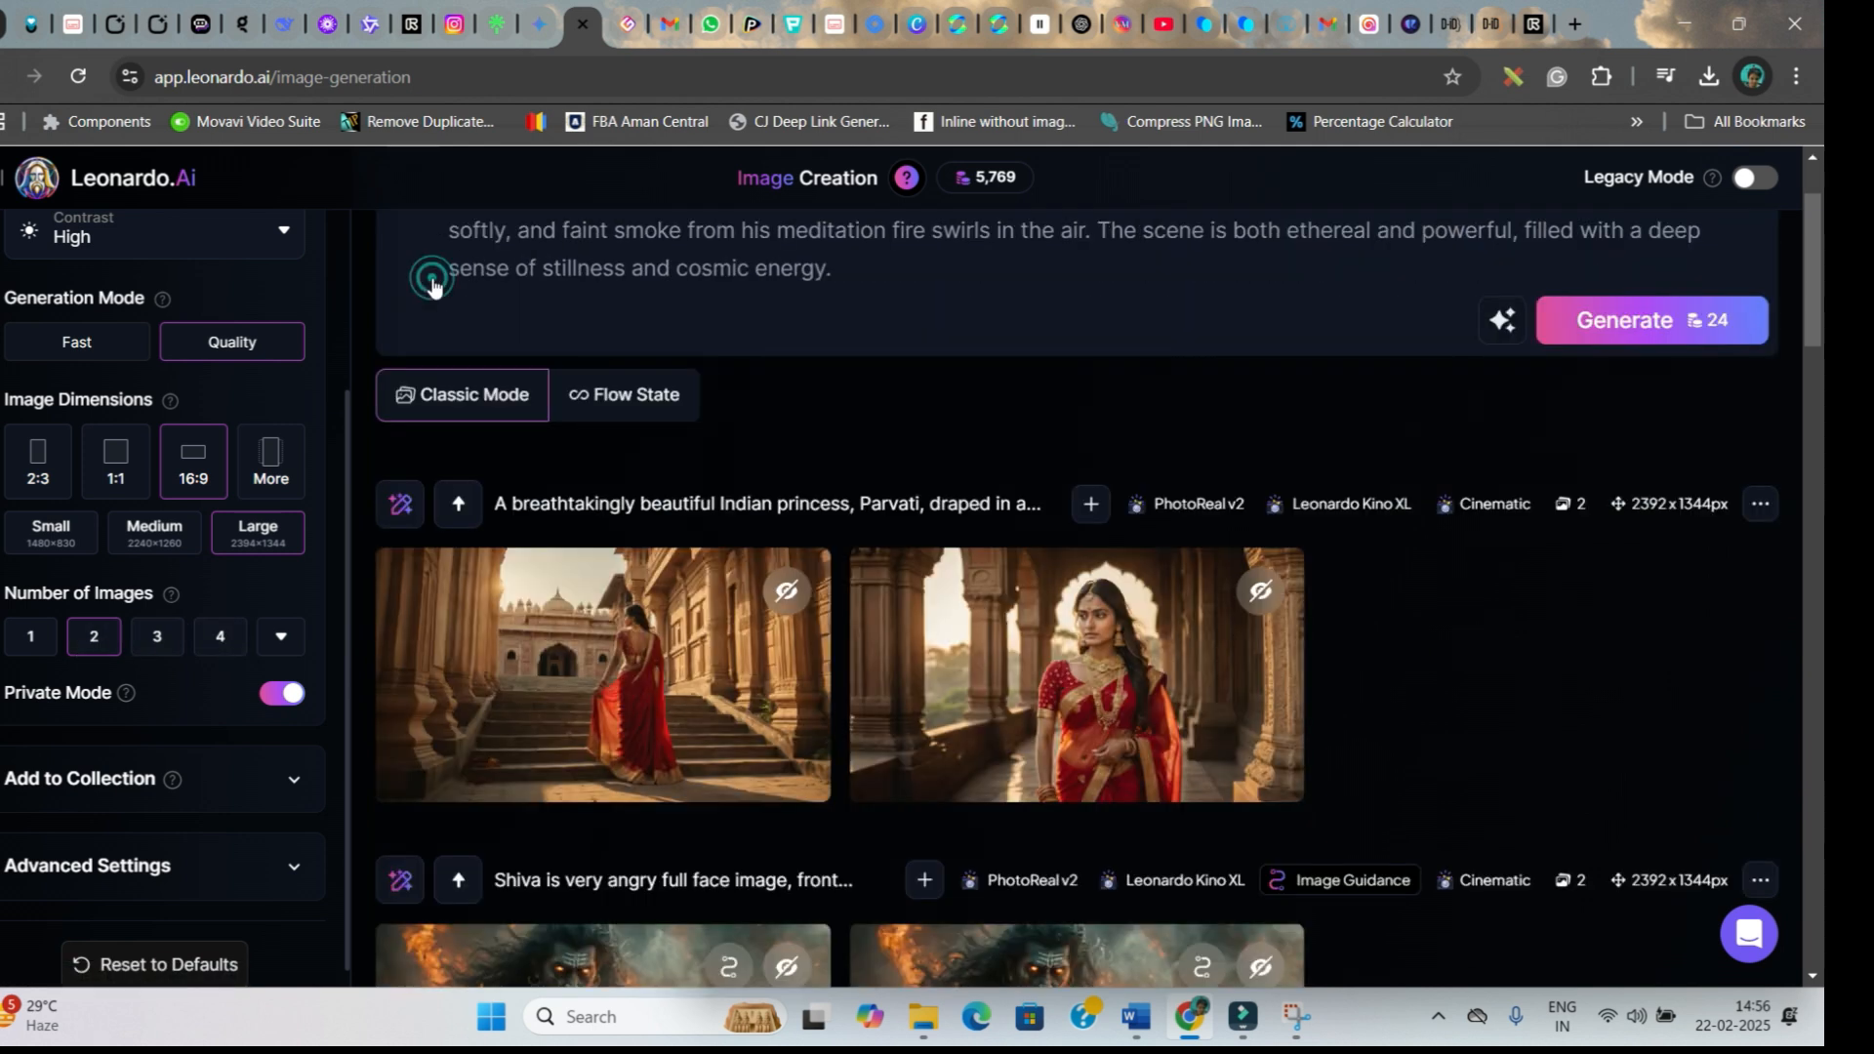
click(563, 390)
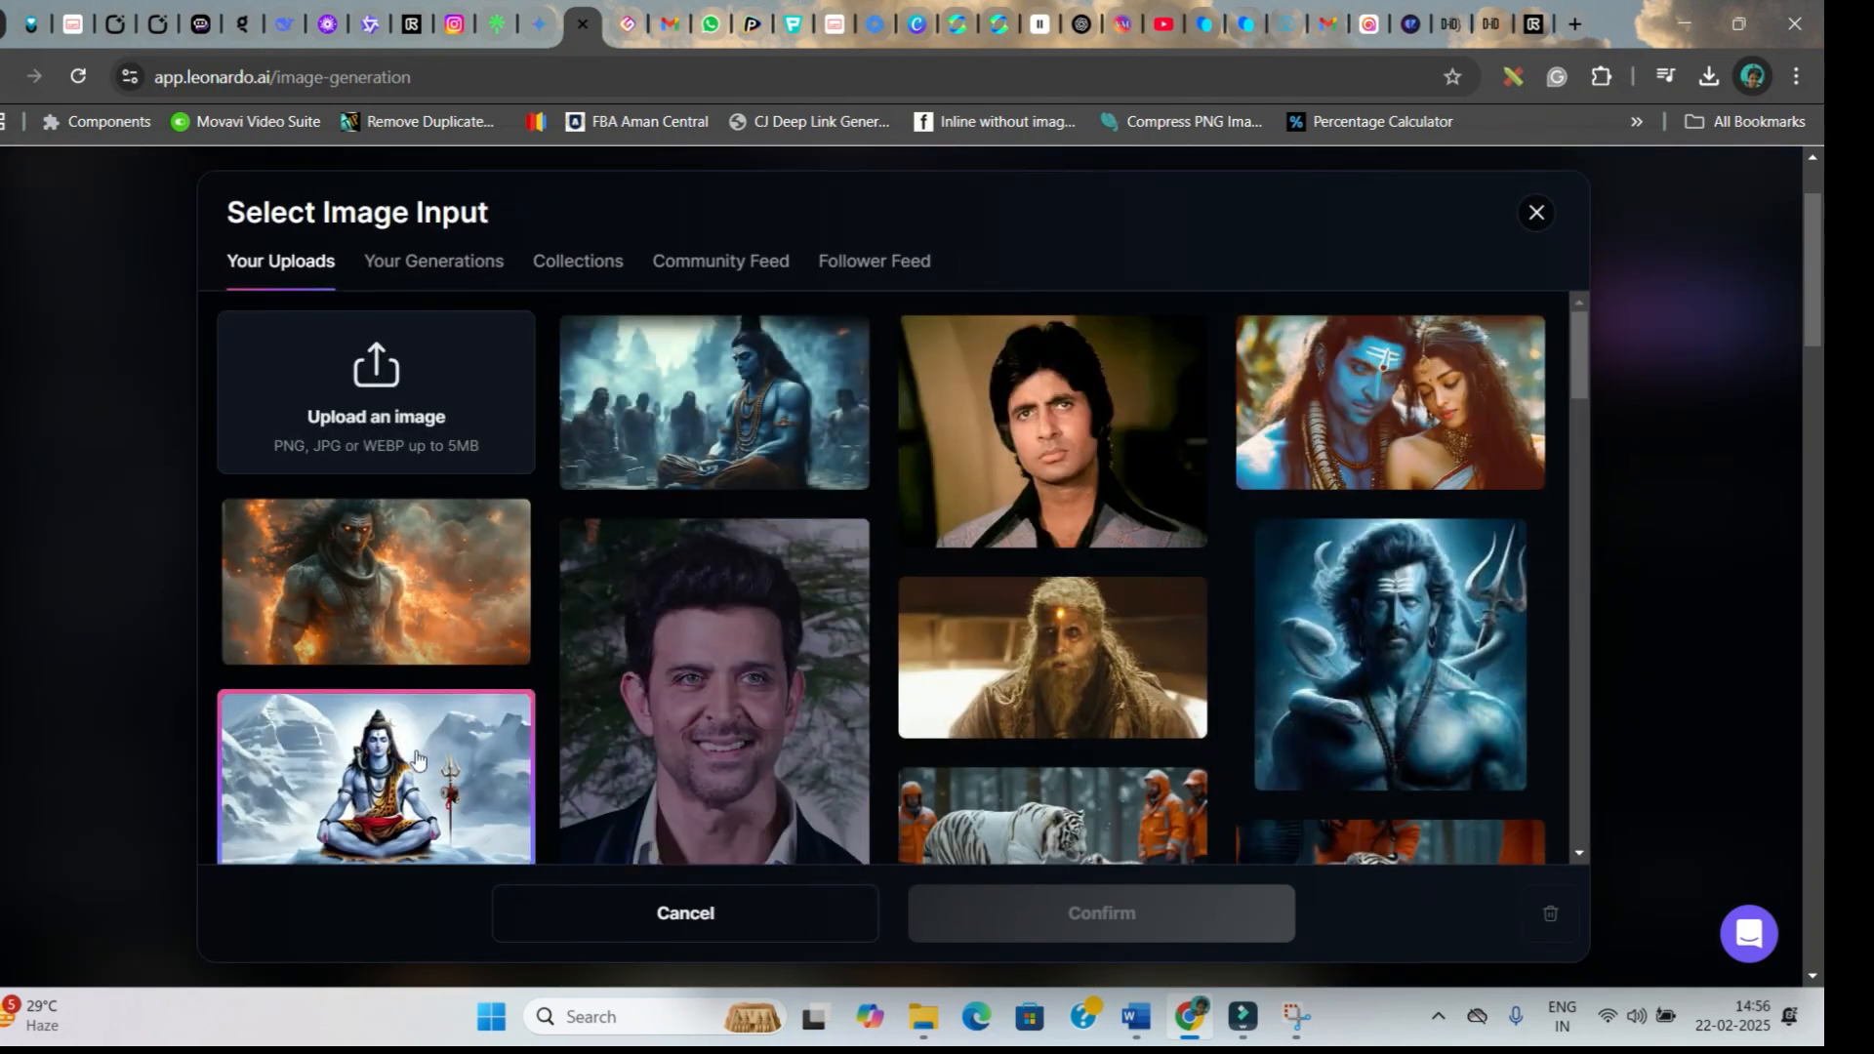
click(715, 718)
click(1080, 917)
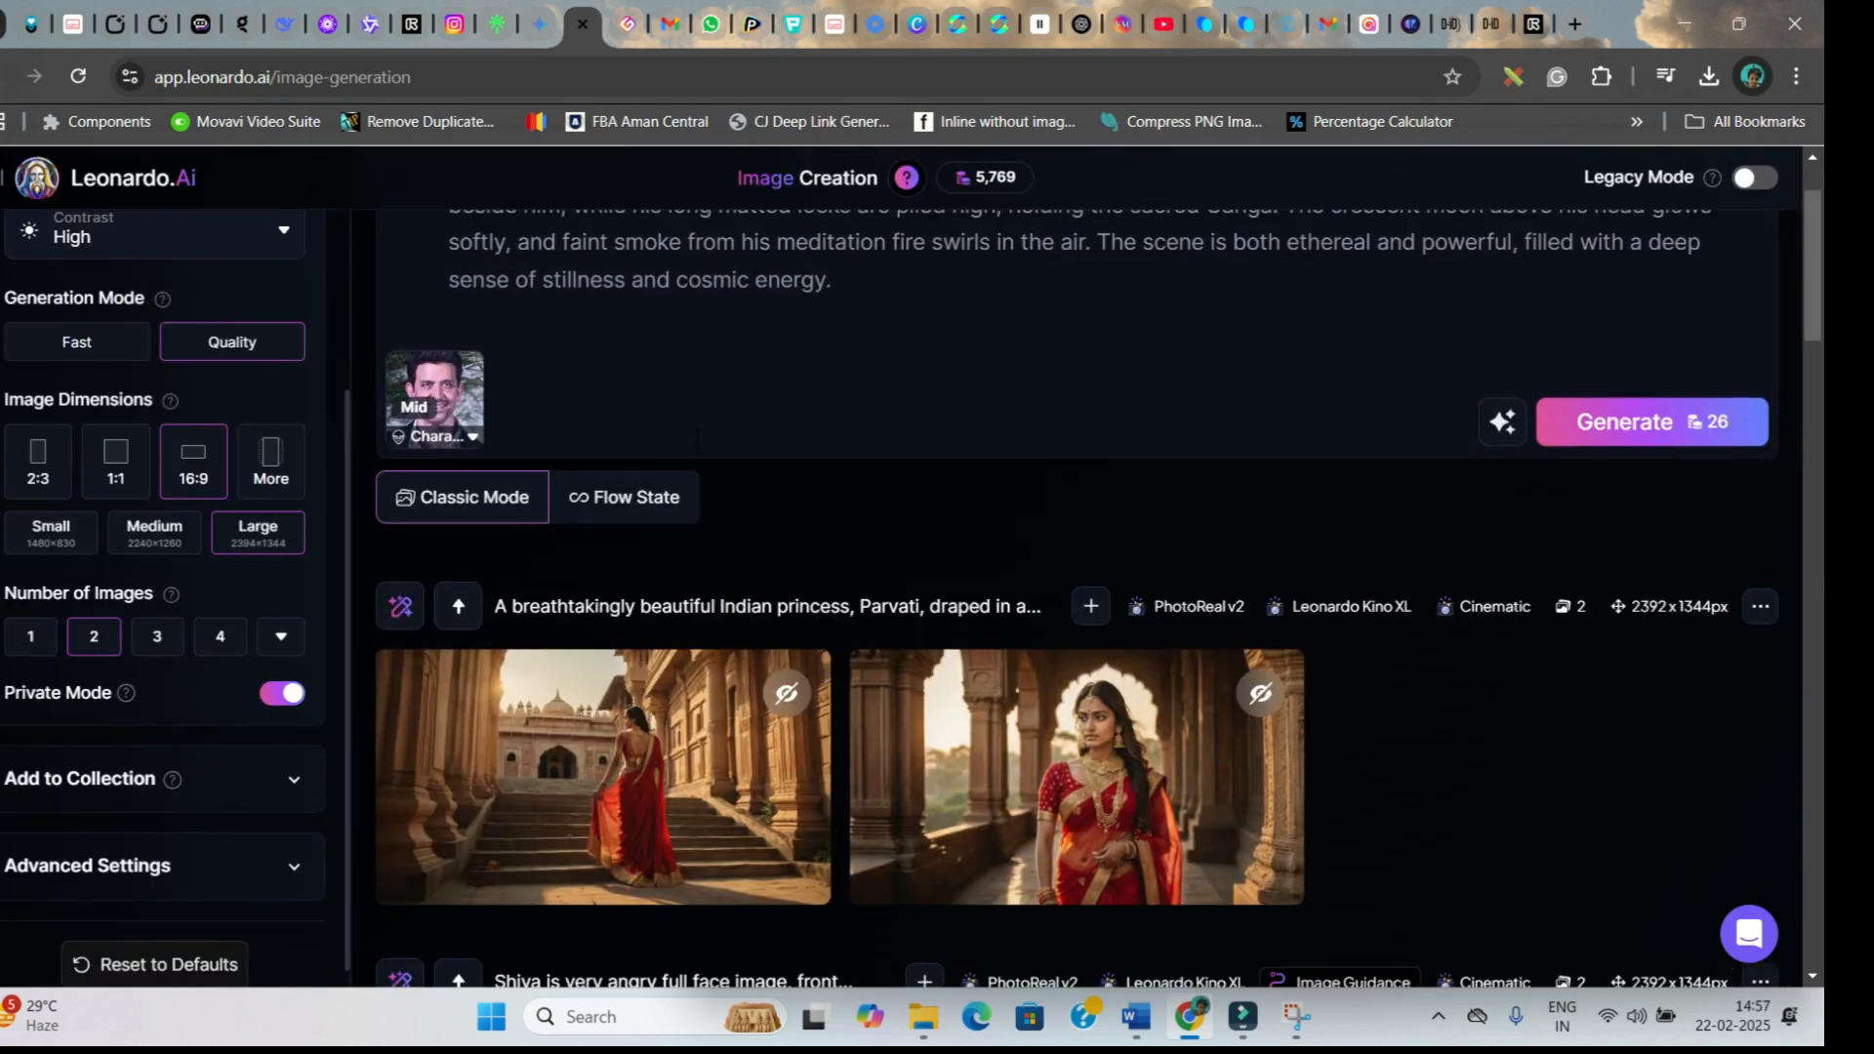
Step: Set the character reference strength to High and generate images from the Mount Kailash prompt
scroll(432, 383, up, 2)
click(471, 576)
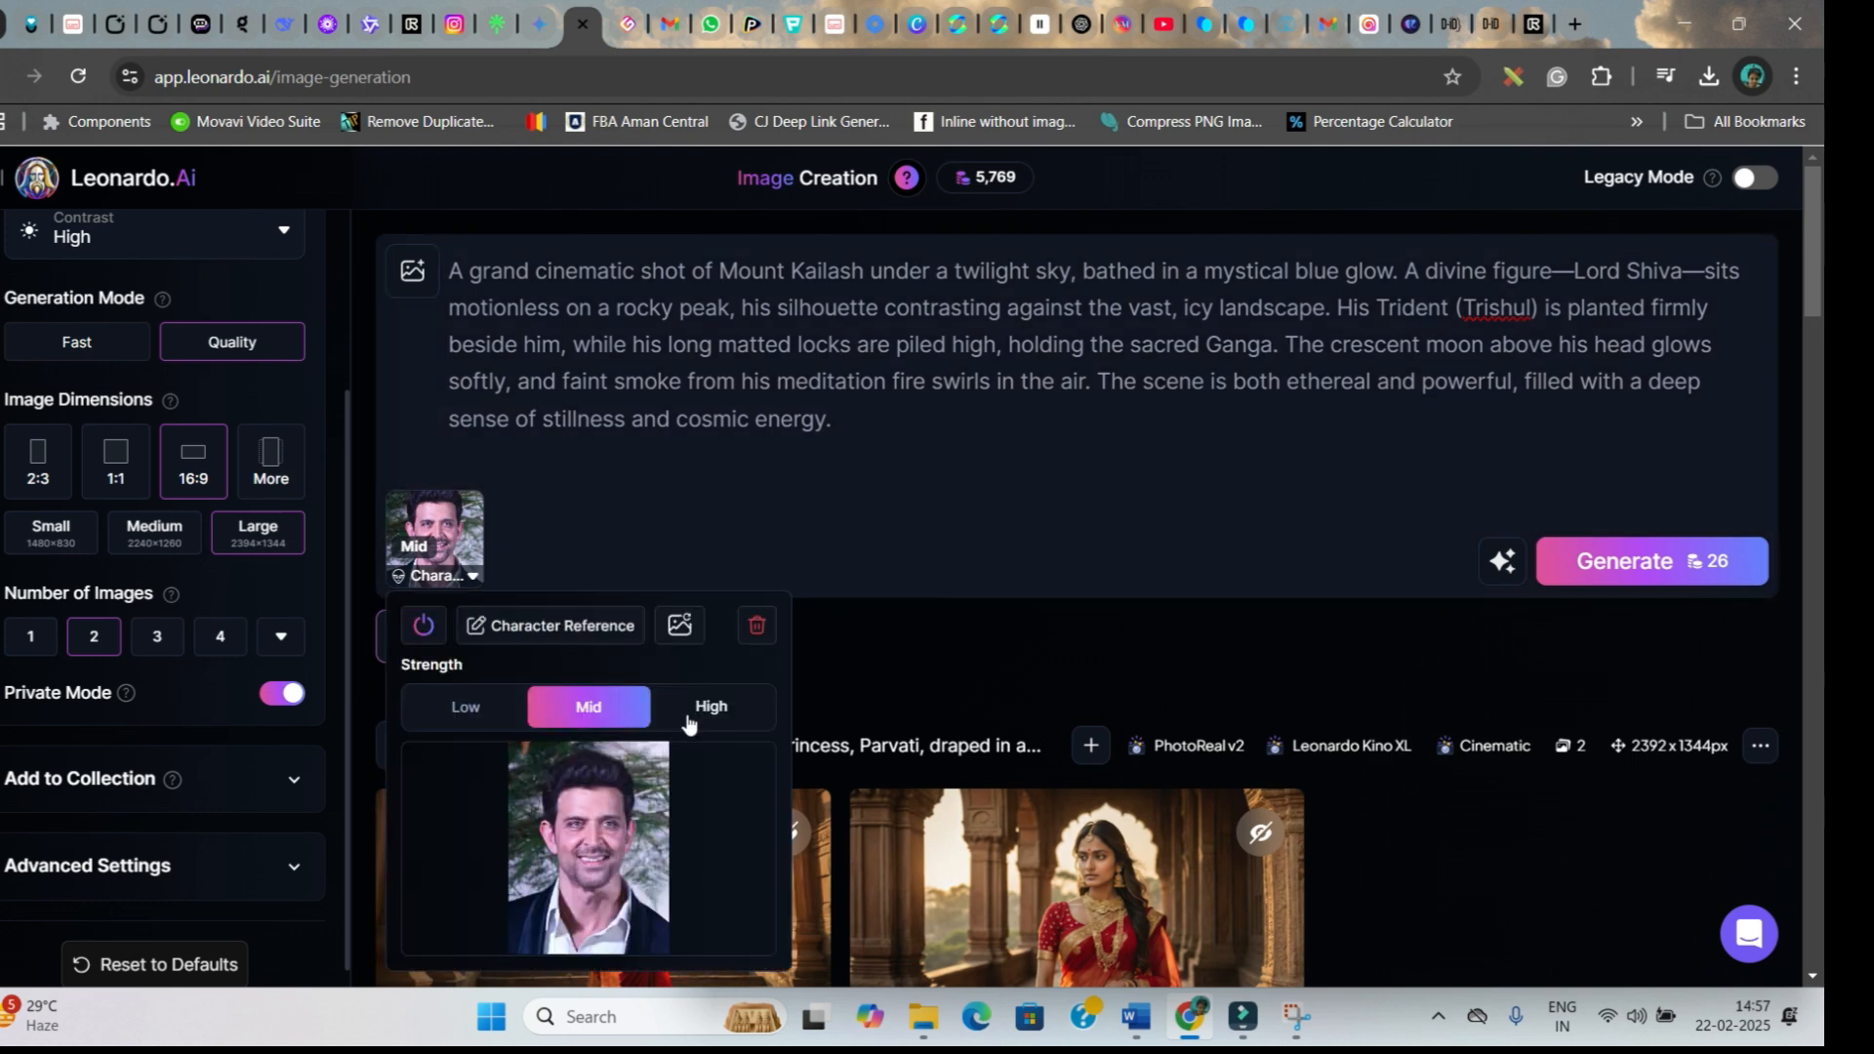
click(708, 718)
click(628, 519)
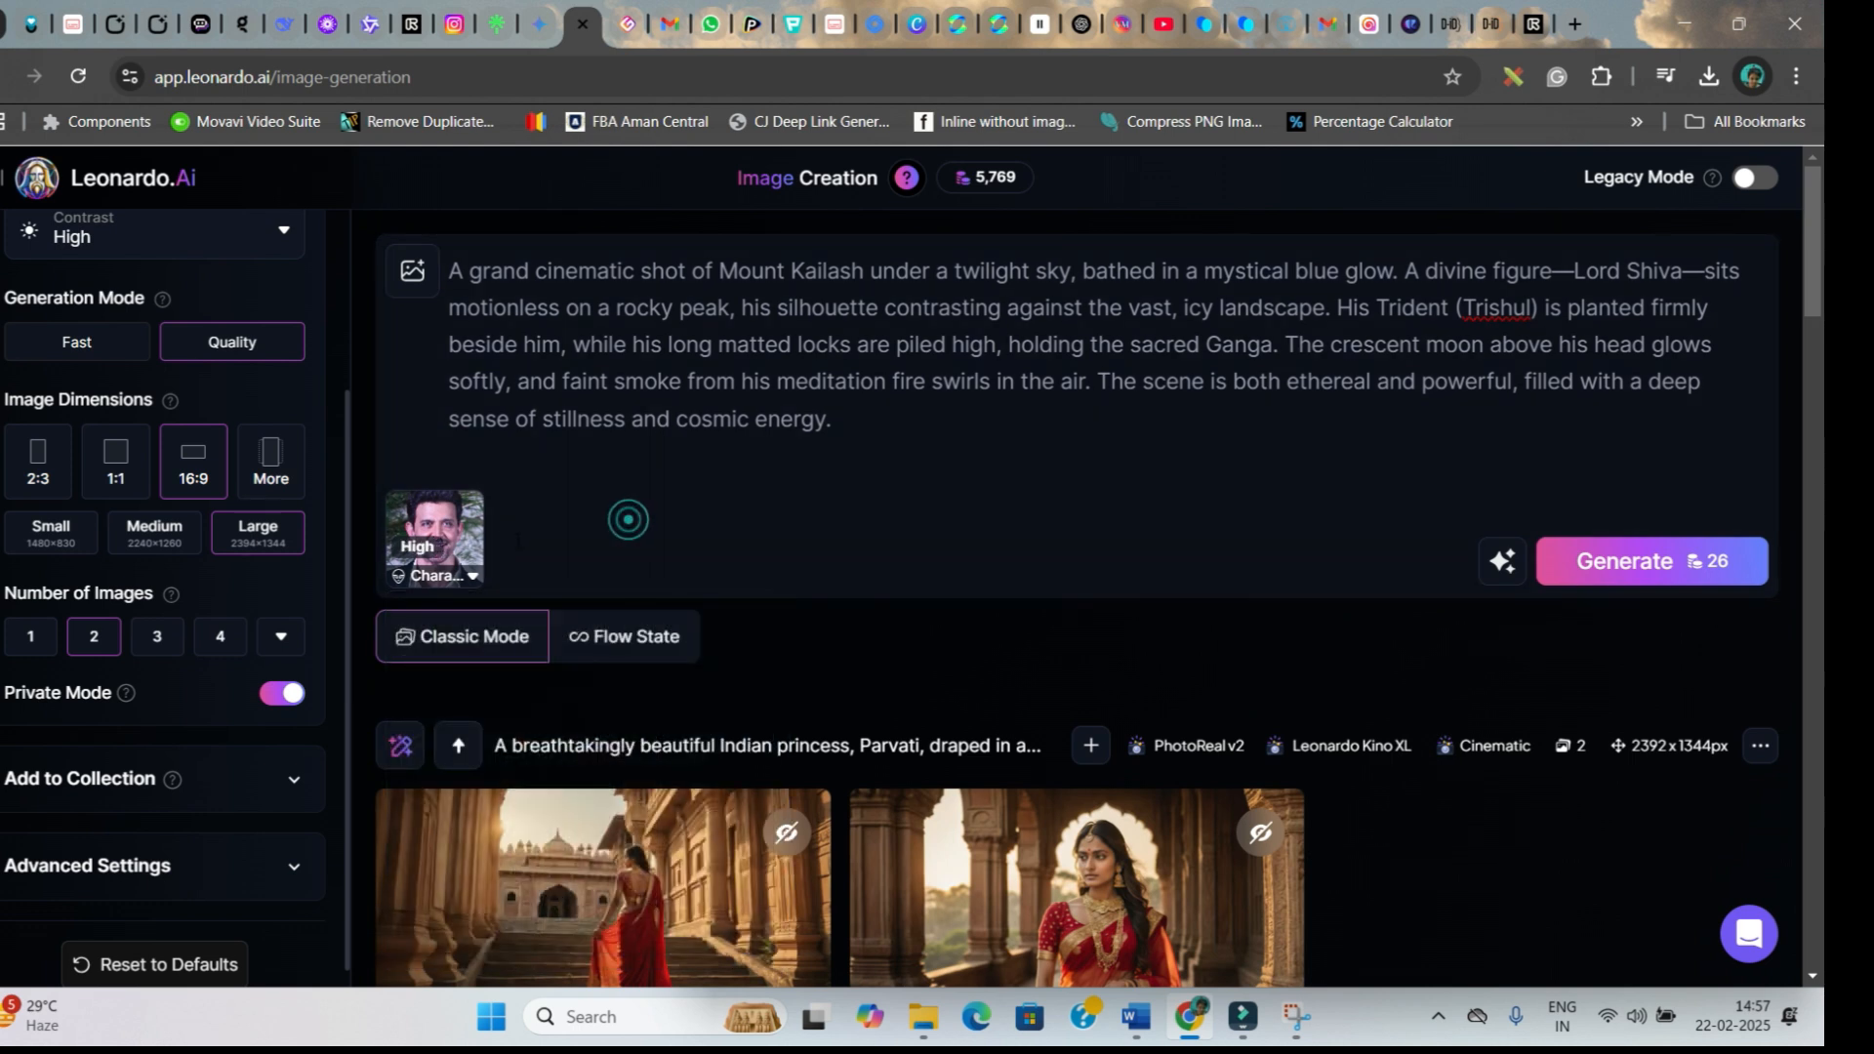
click(1650, 561)
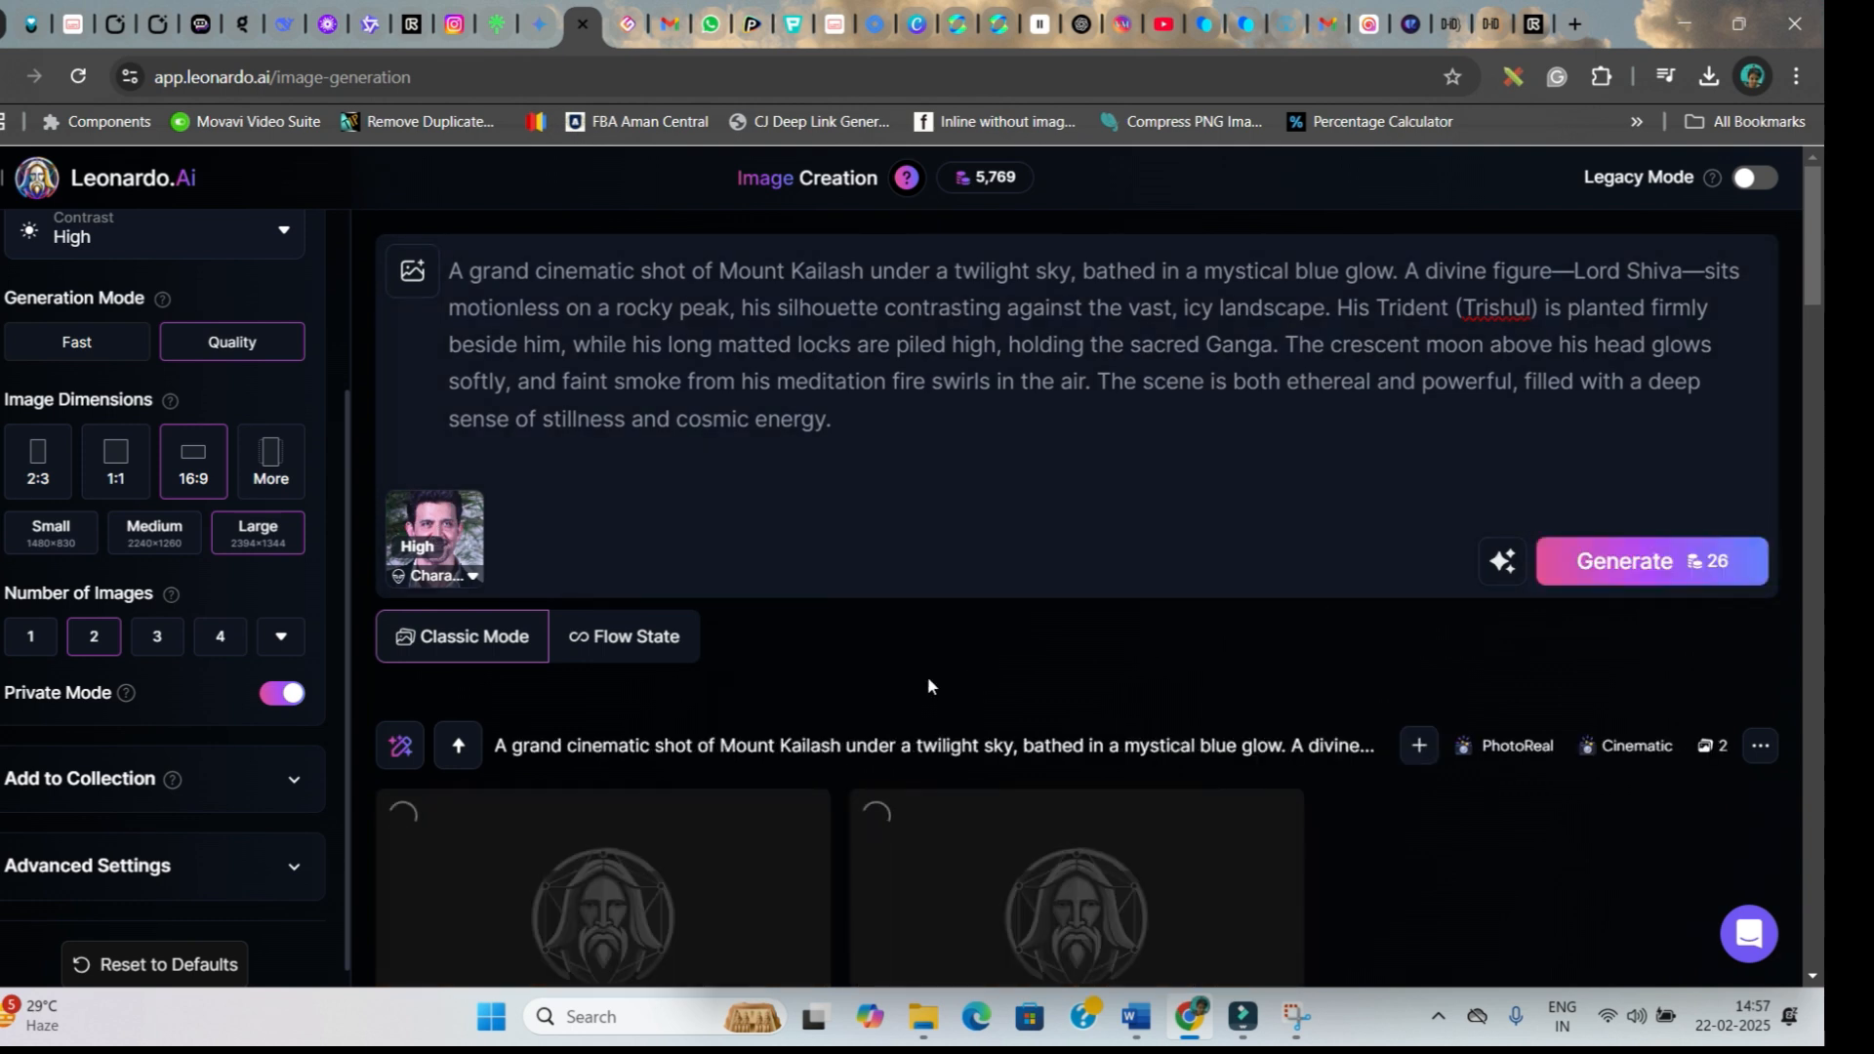
Step: Review the previously generated images, viewing the front-facing one of Parvati in a red saree at full size
scroll(956, 703, down, 3)
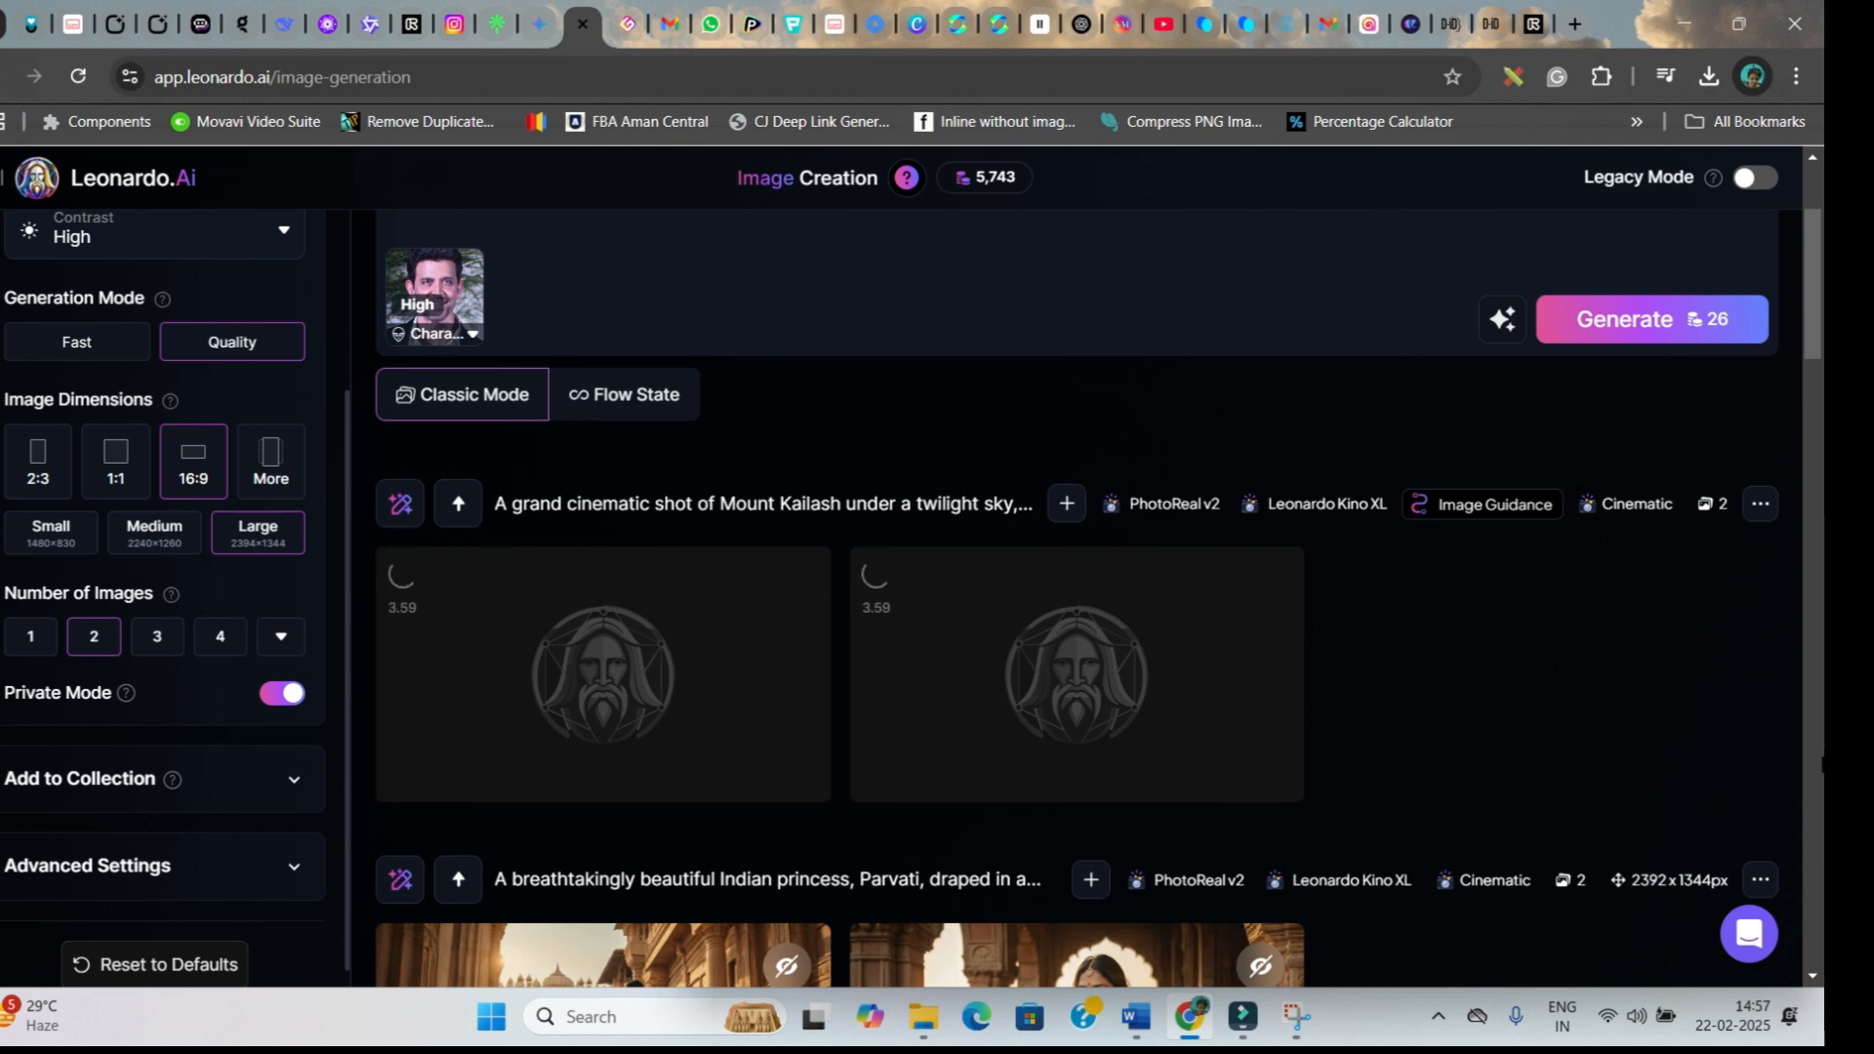
scroll(1728, 820, down, 9)
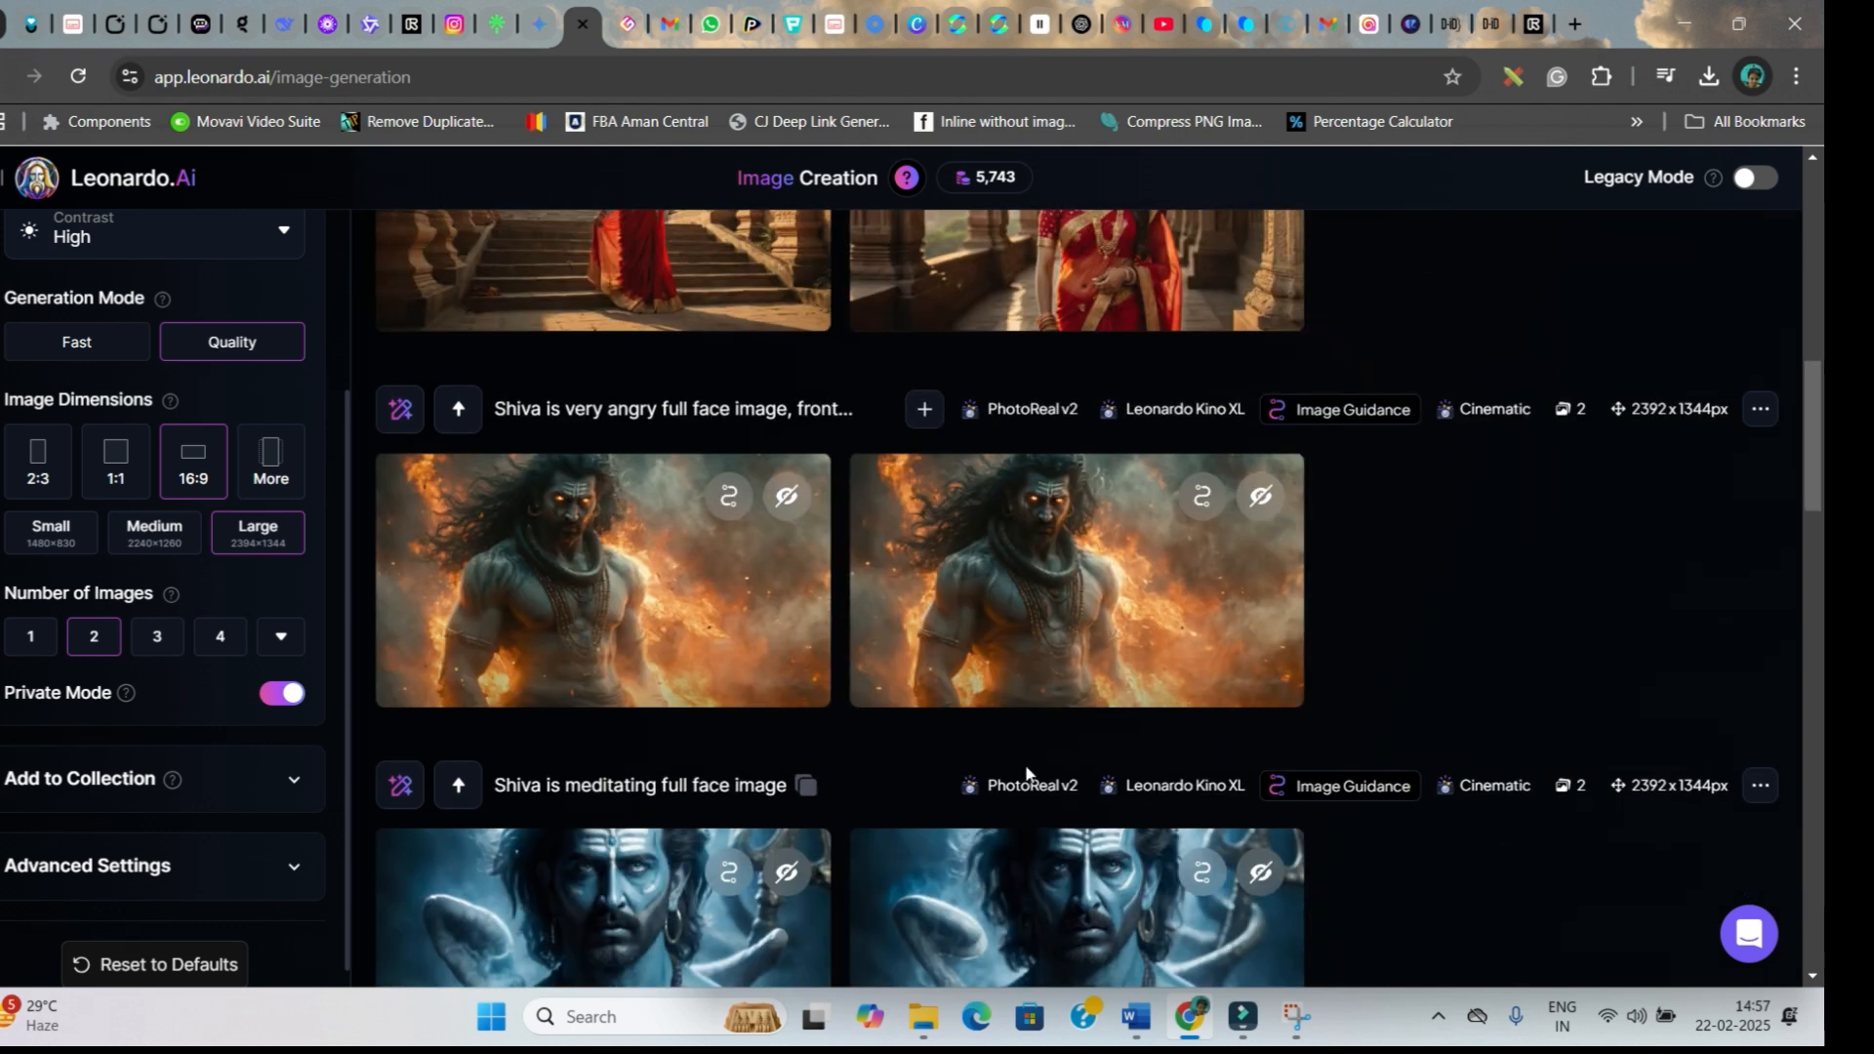
scroll(1027, 773, down, 15)
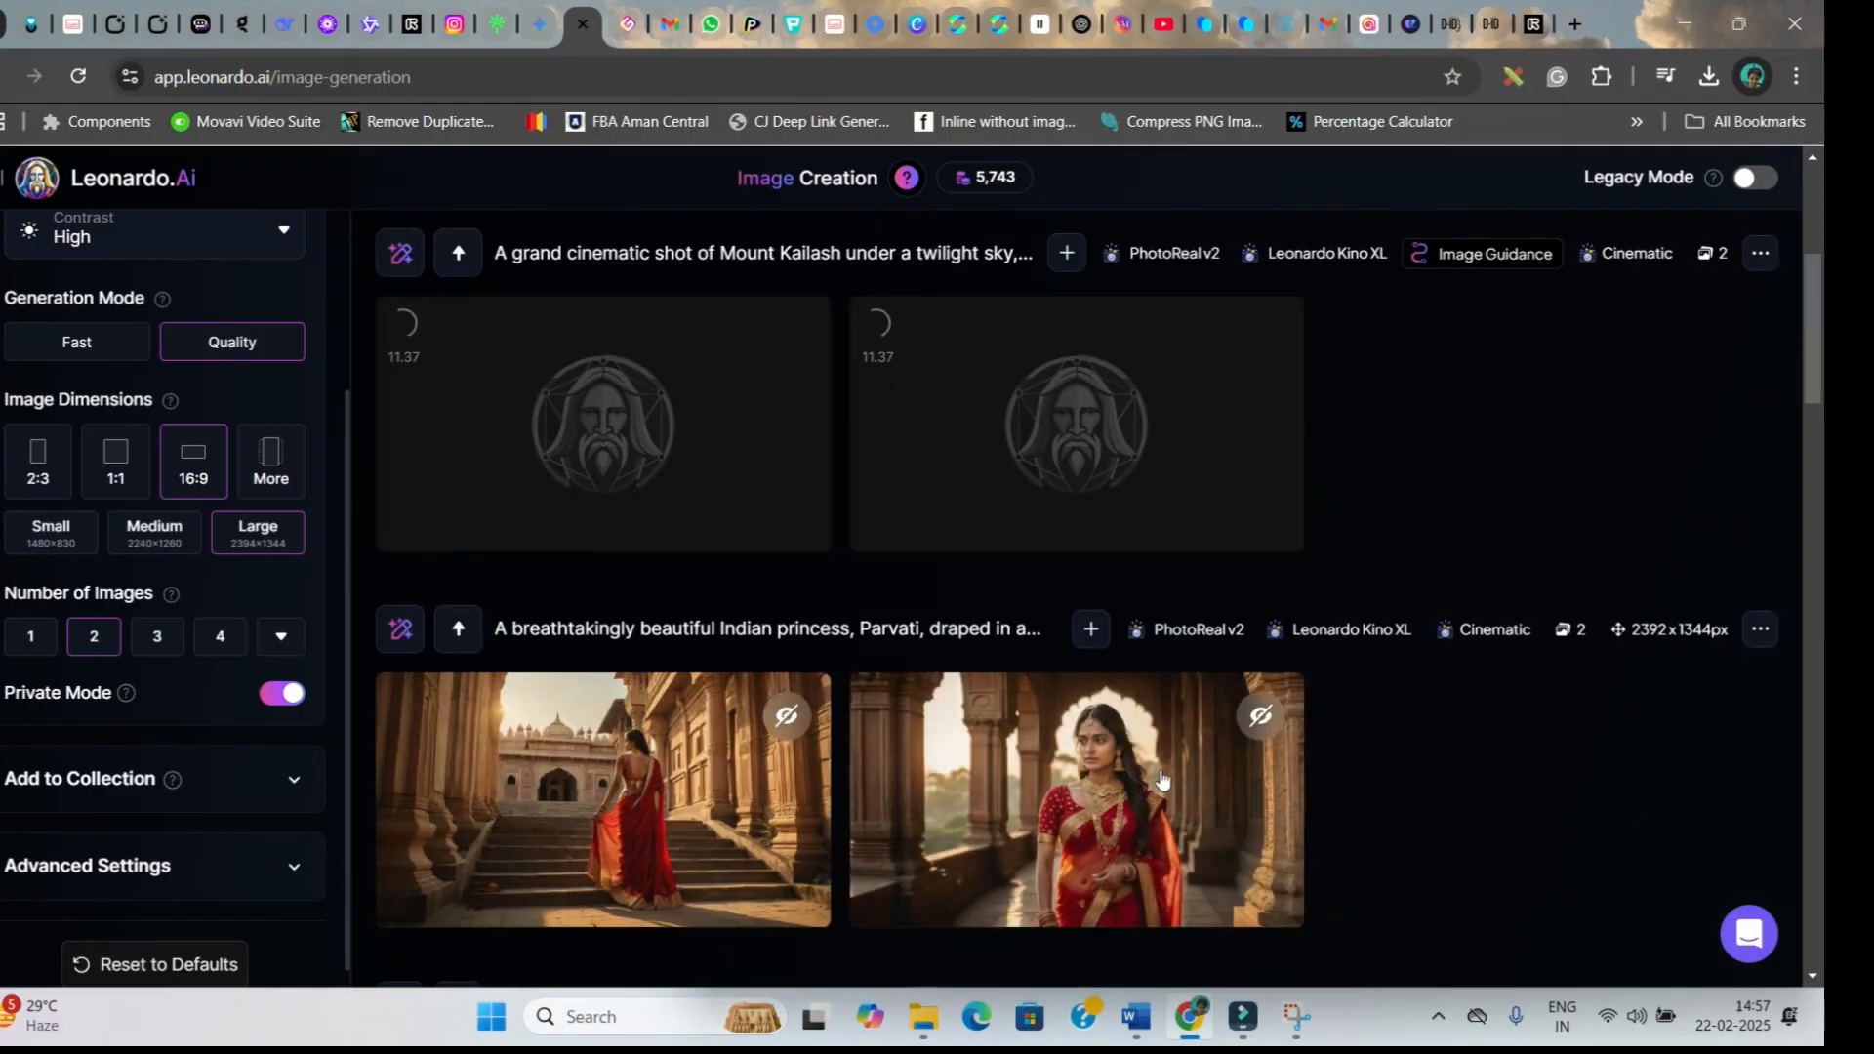
scroll(1531, 757, up, 5)
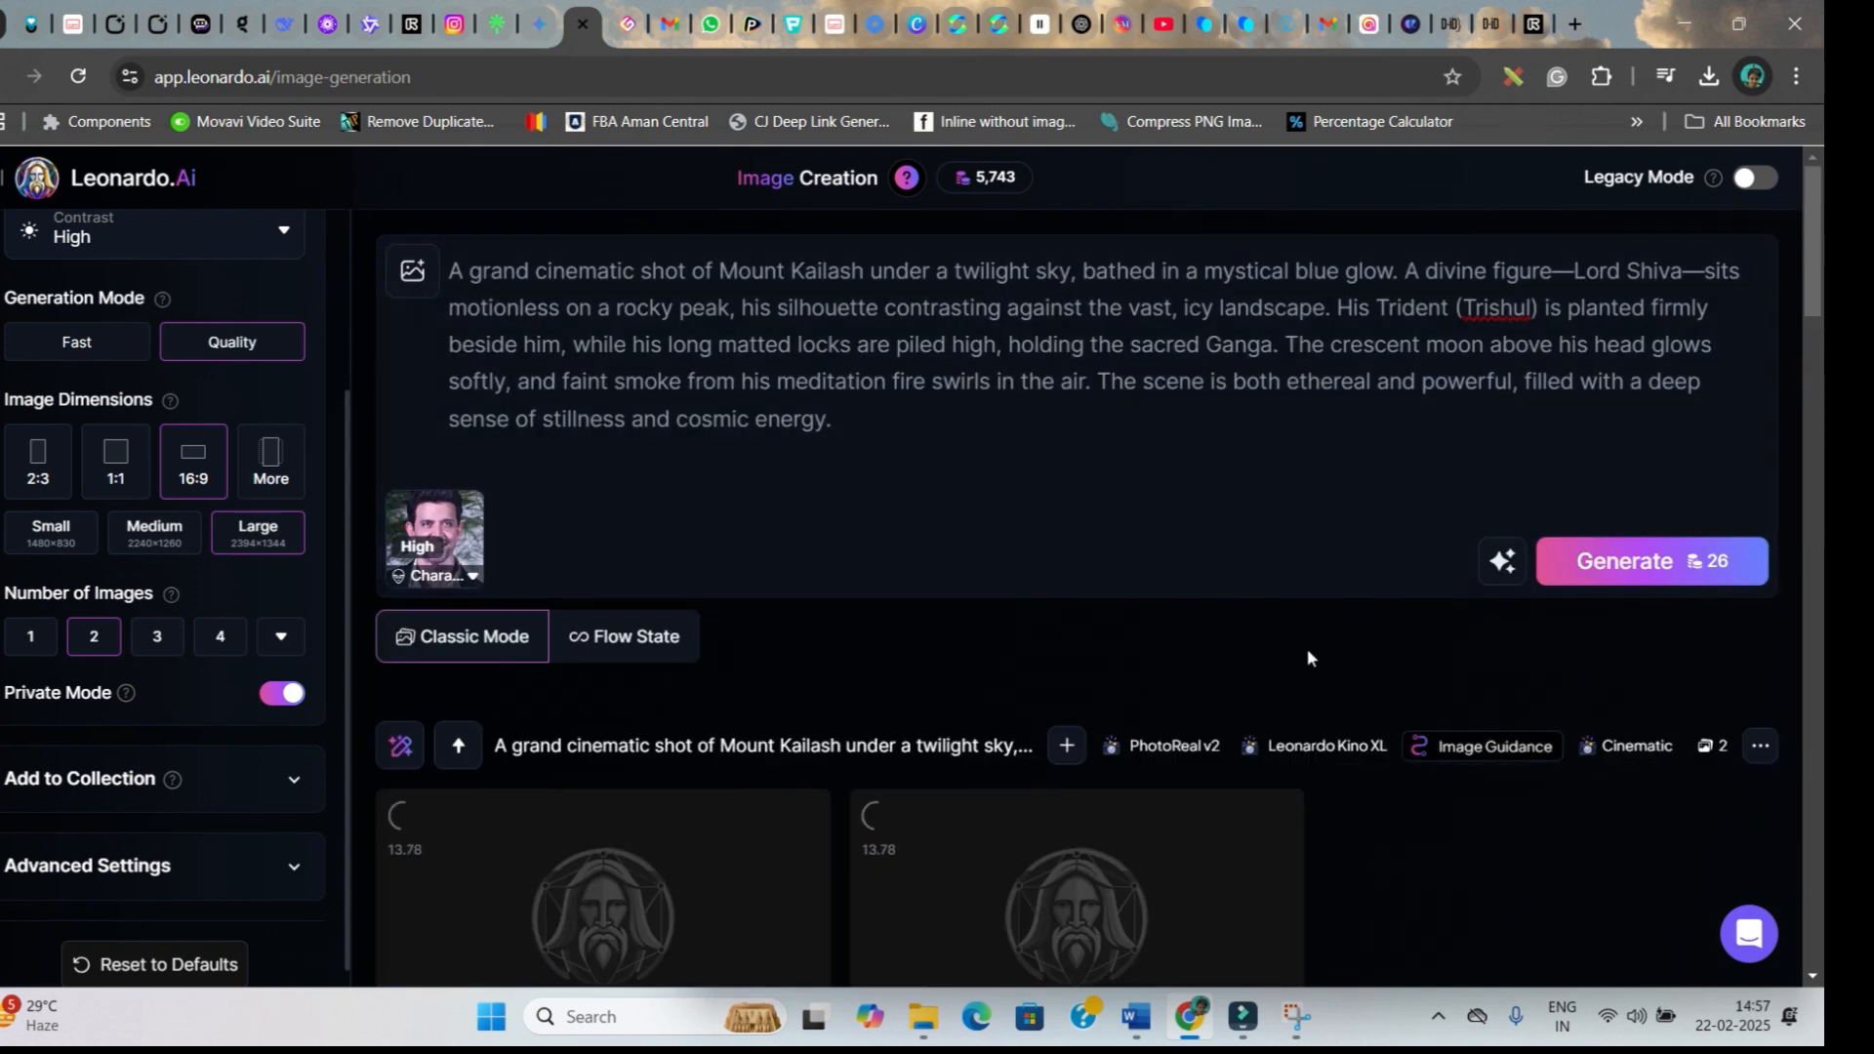
scroll(979, 712, down, 10)
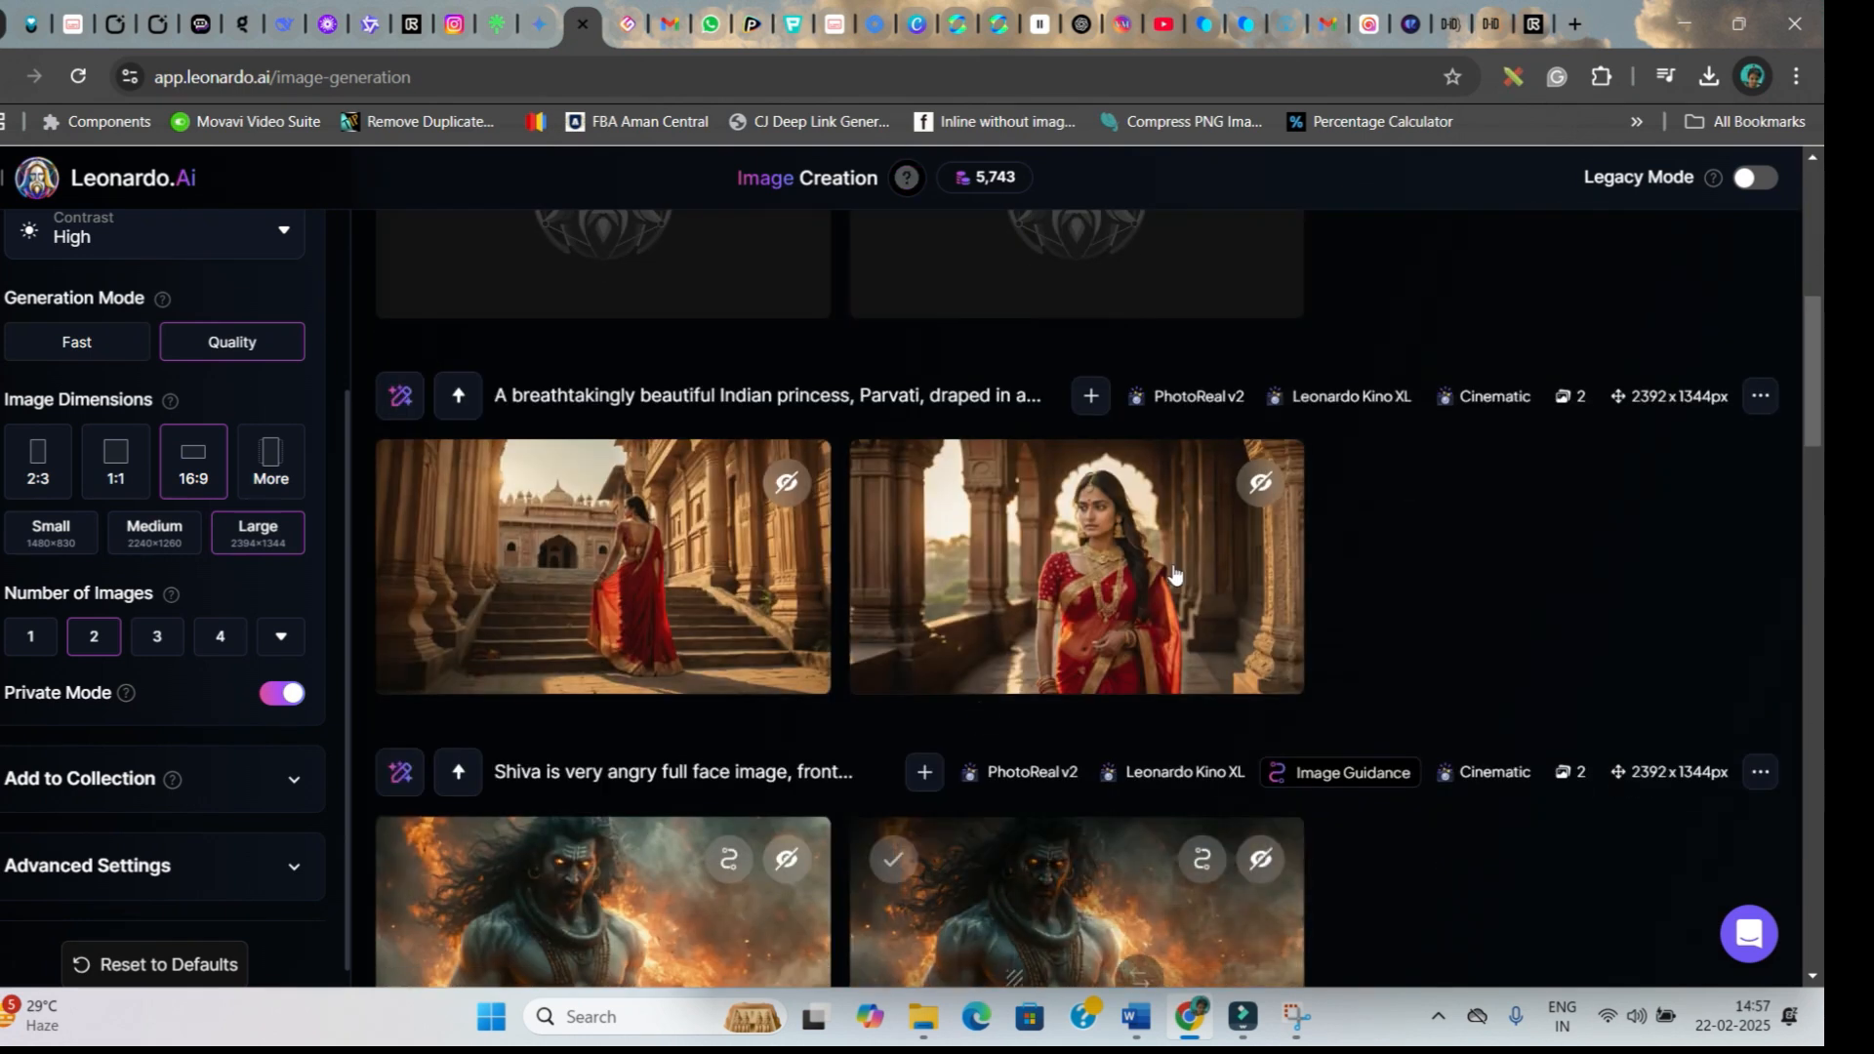
click(1154, 647)
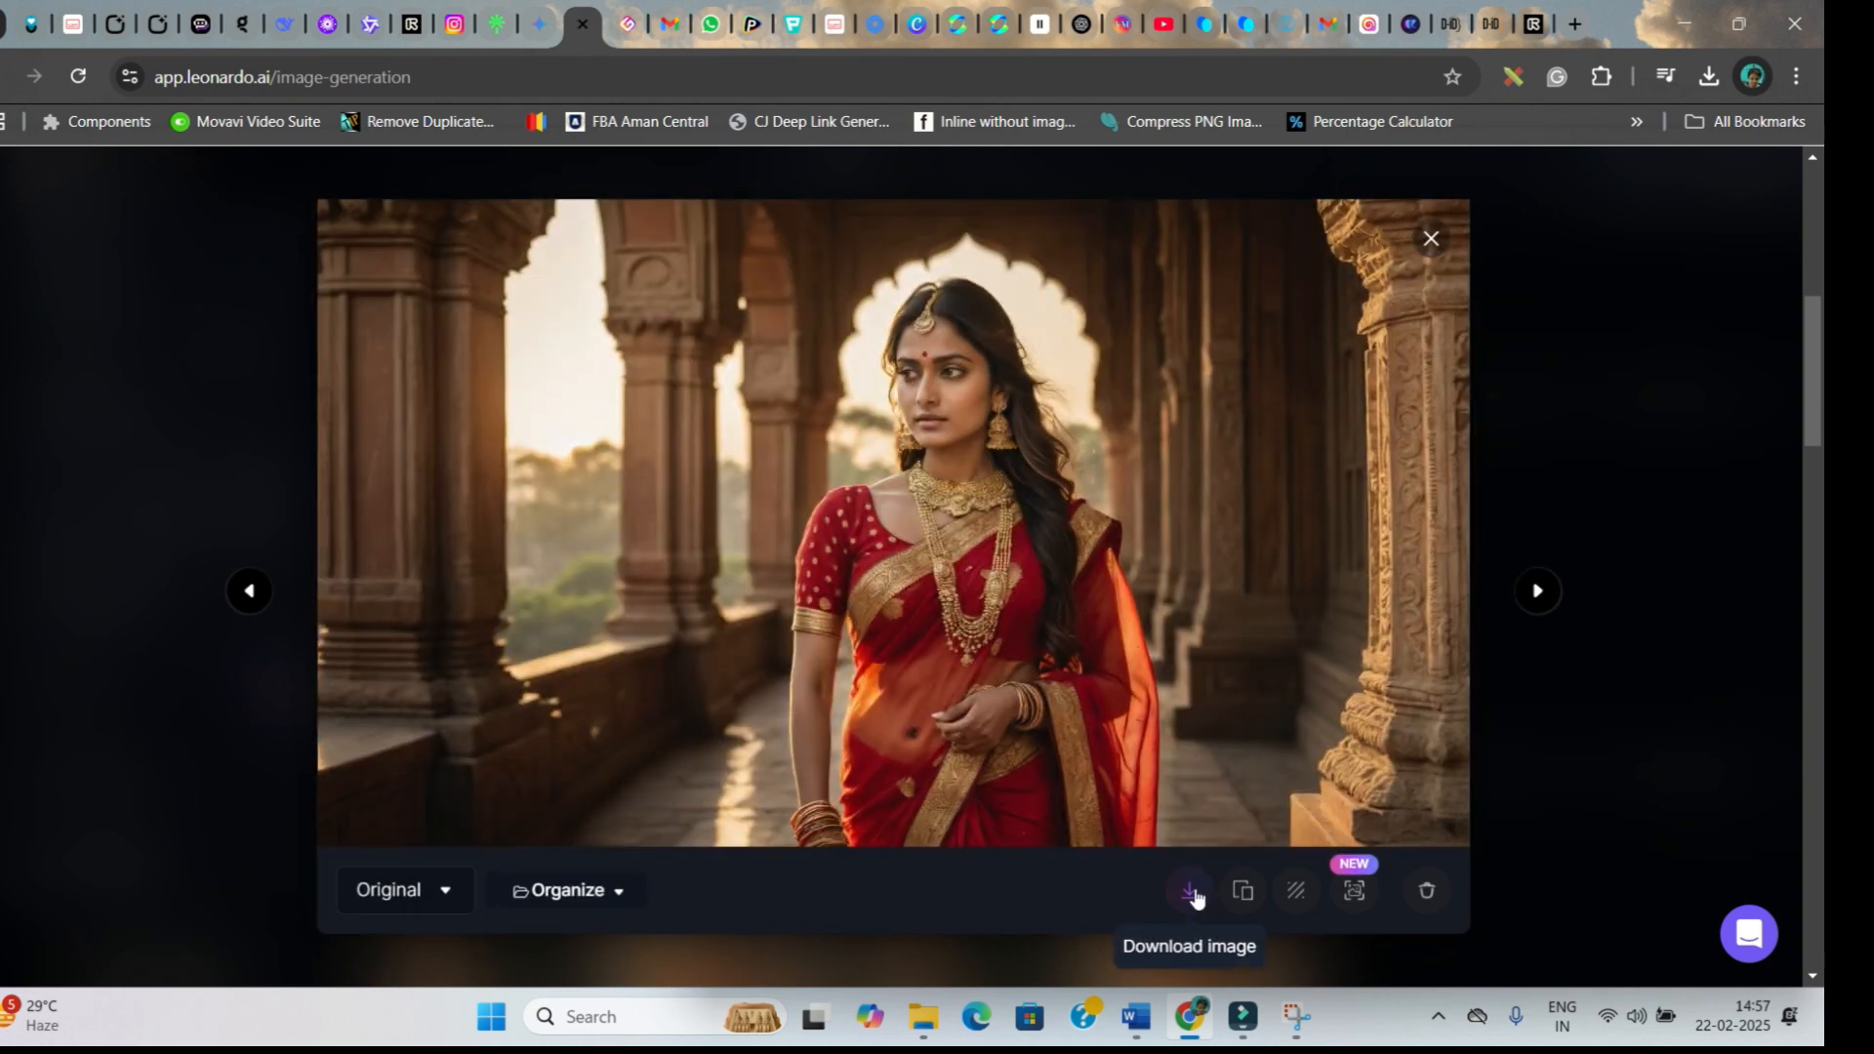
click(1433, 240)
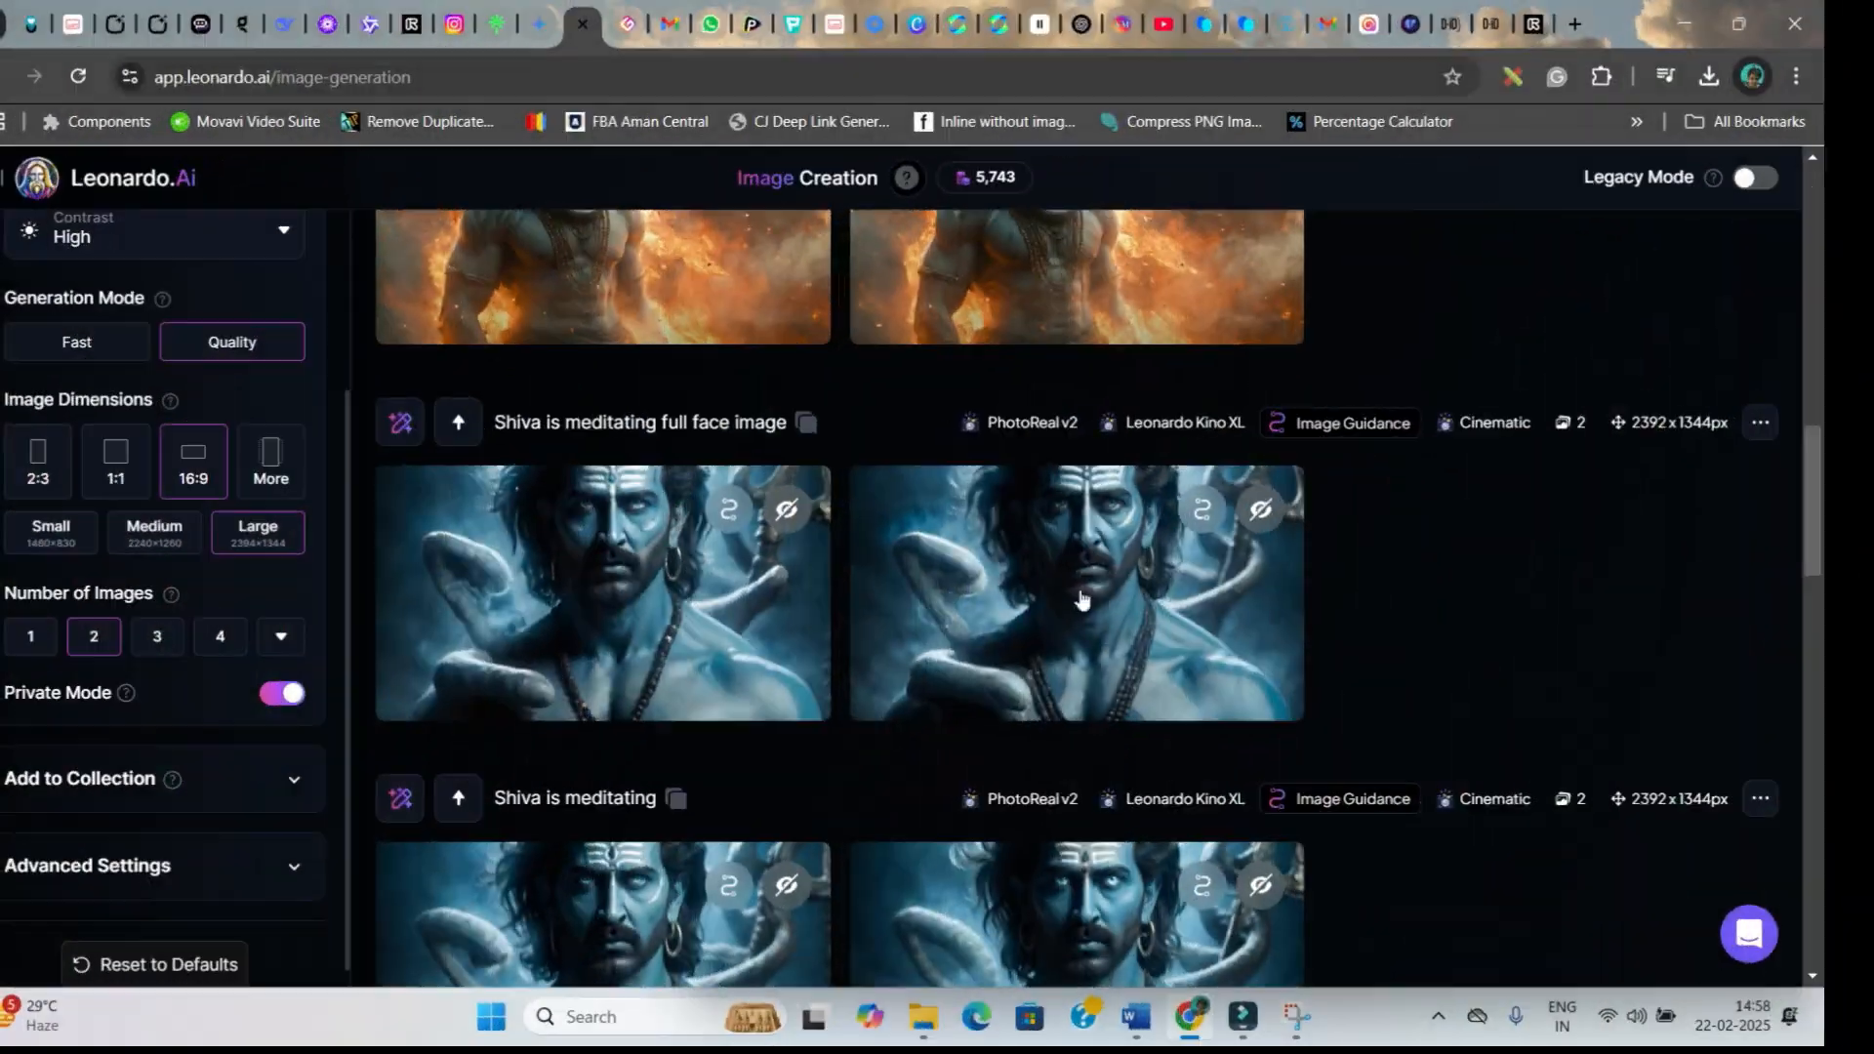
Step: Look over the generated image sets of Shiva meditating and Shiva amid flames
mouse_move(1007, 540)
scroll(1510, 236, up, 1)
mouse_move(981, 305)
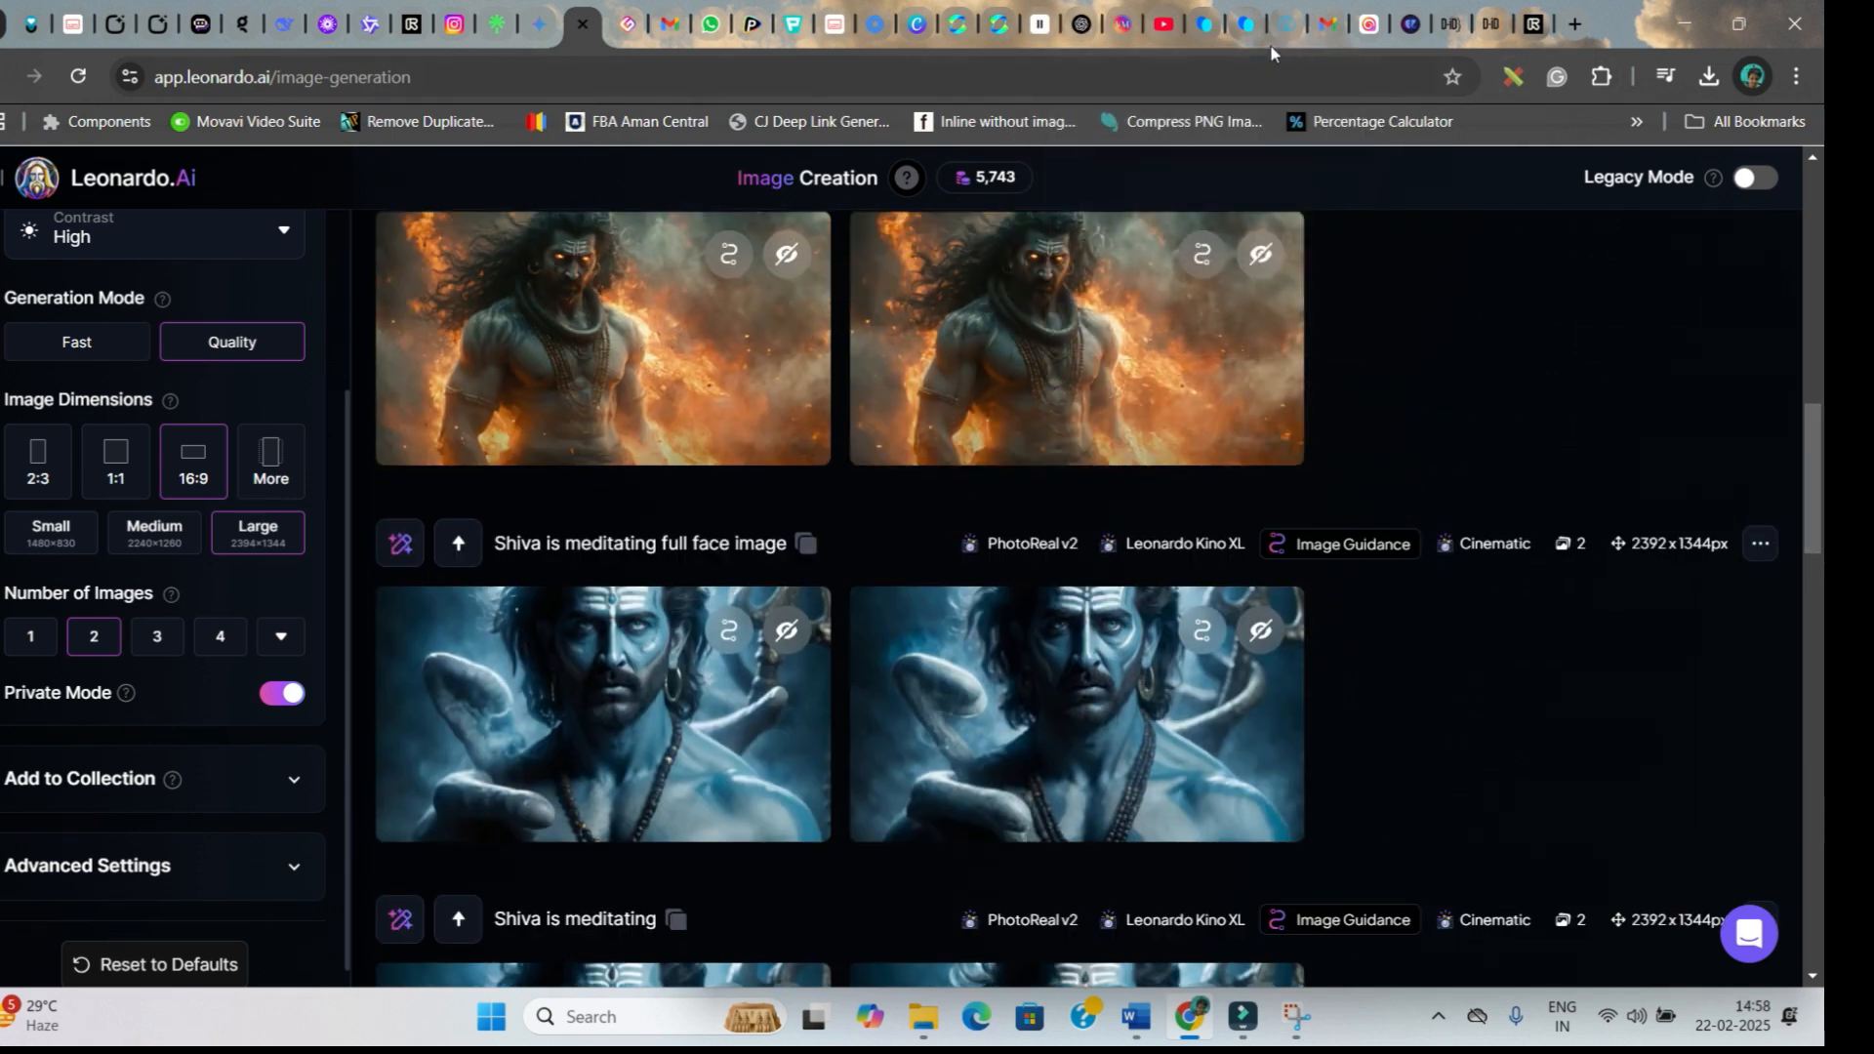
Step: Switch to the Word story document and review the camera angle, movement and VFX notes for scenes 2 and 3
click(1135, 1017)
scroll(1554, 536, down, 3)
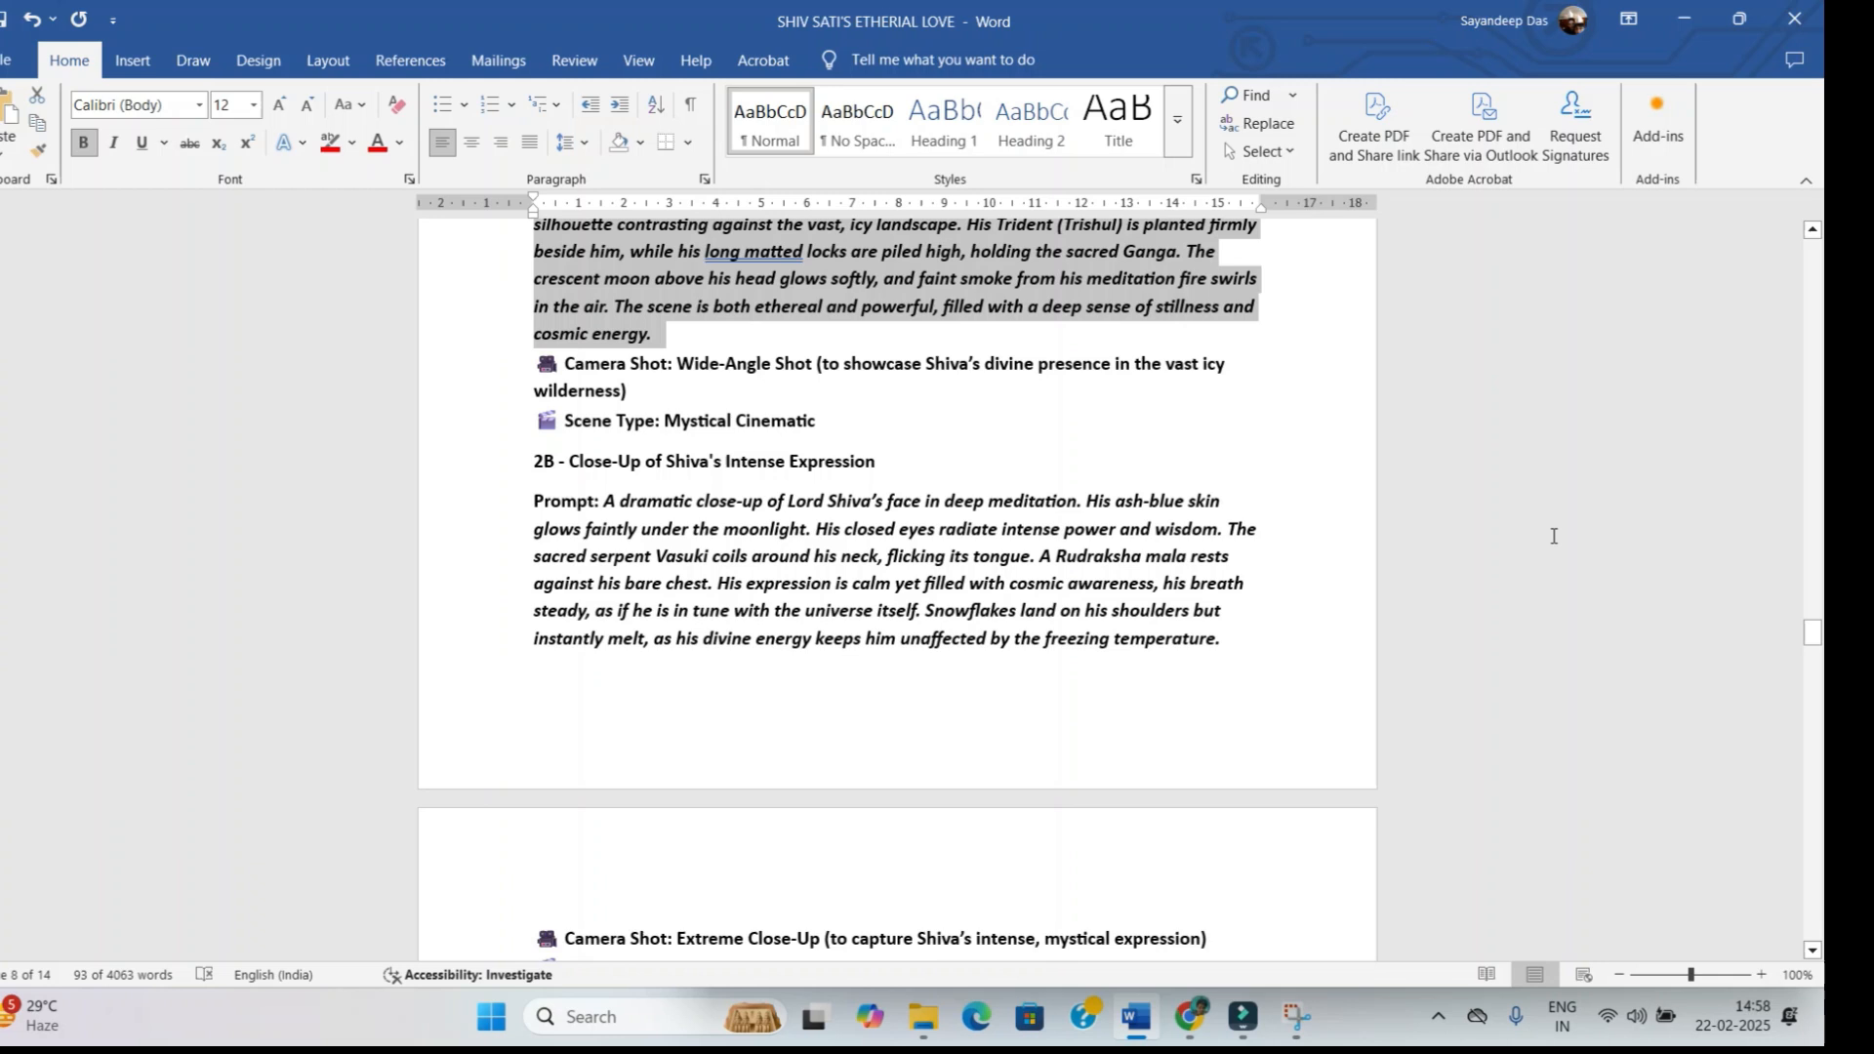
scroll(1554, 536, down, 5)
drag(1812, 646, 1815, 820)
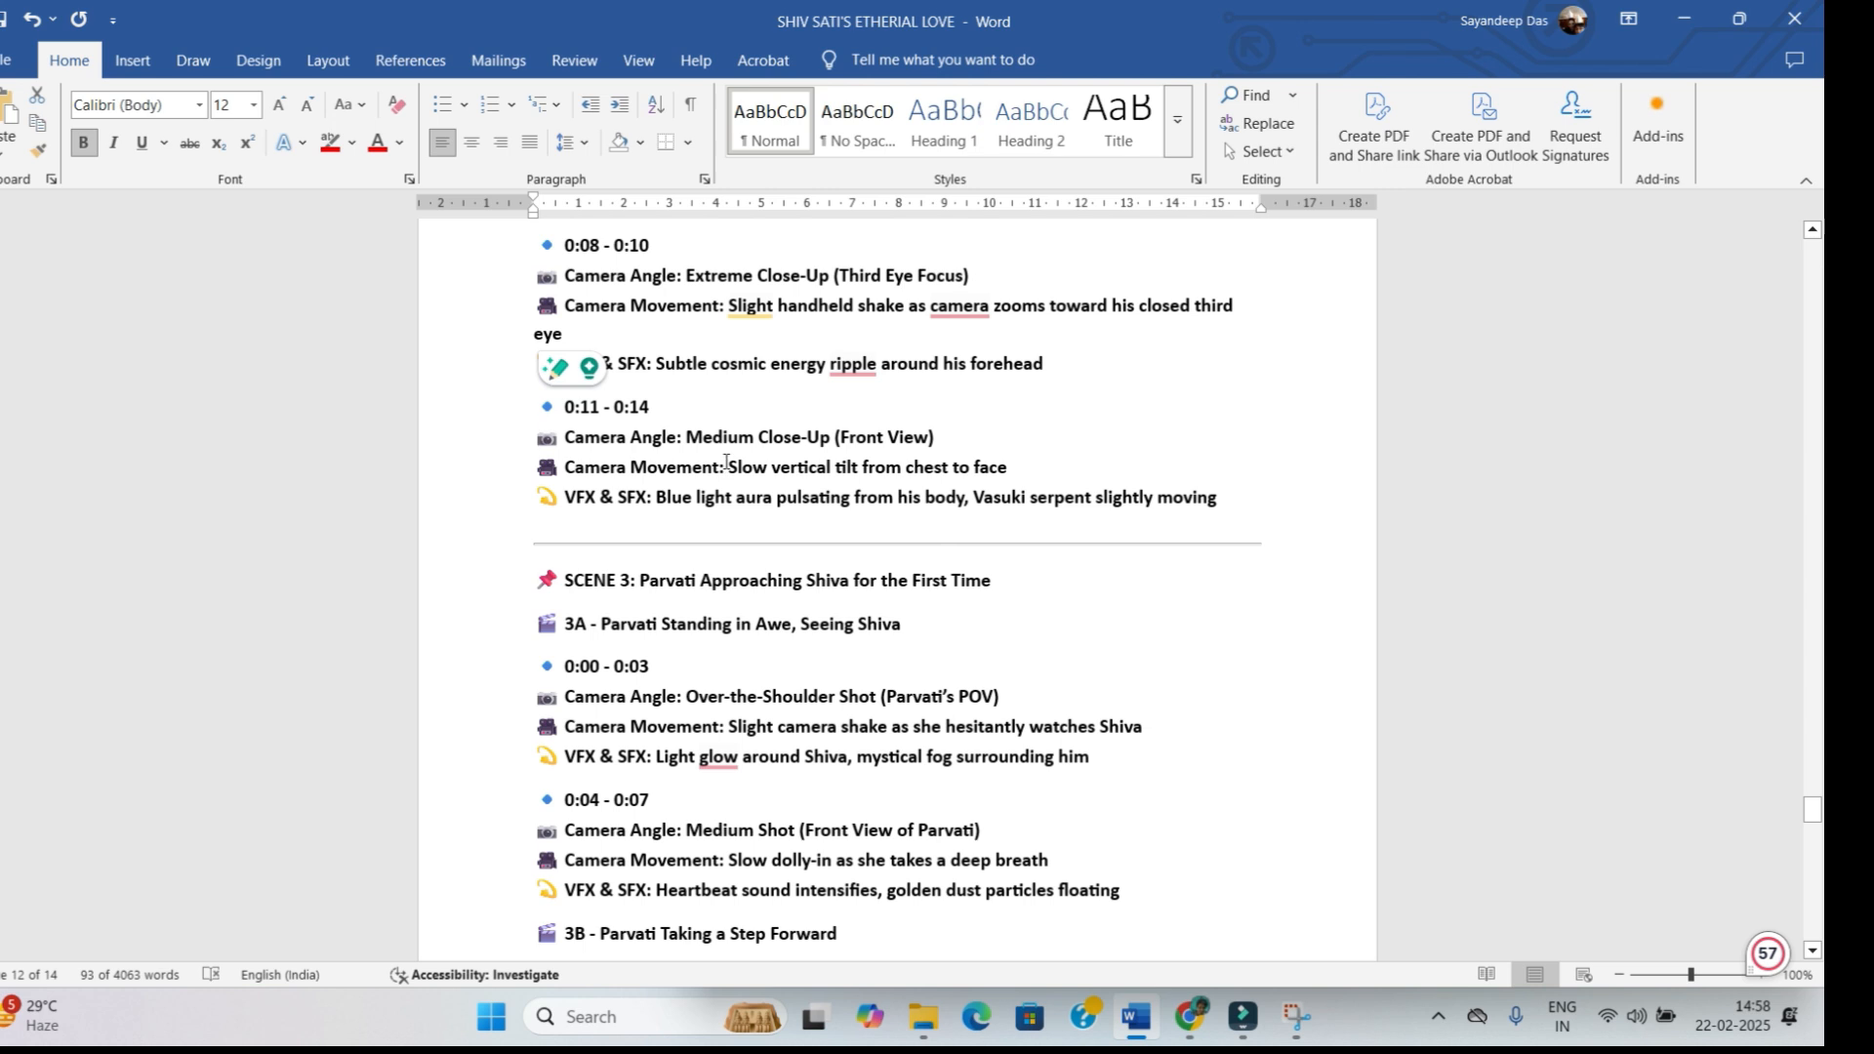
drag(603, 439, 751, 439)
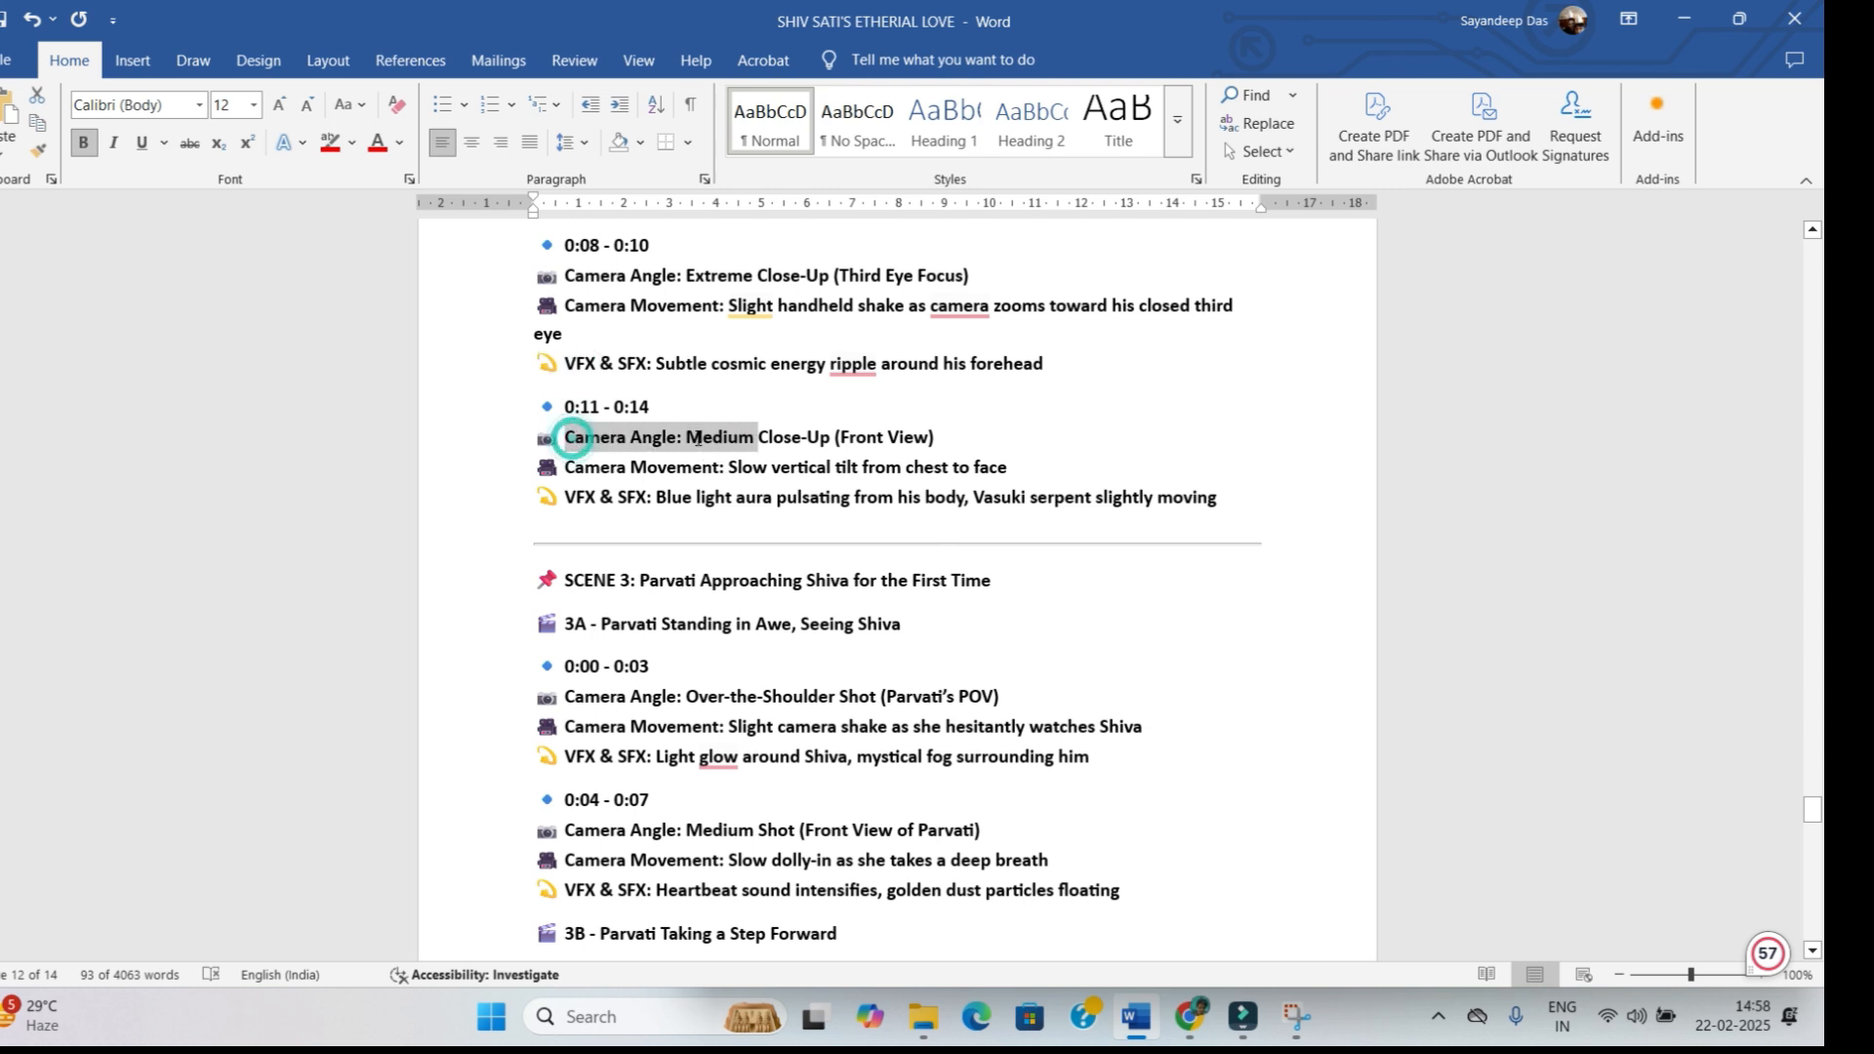
click(663, 485)
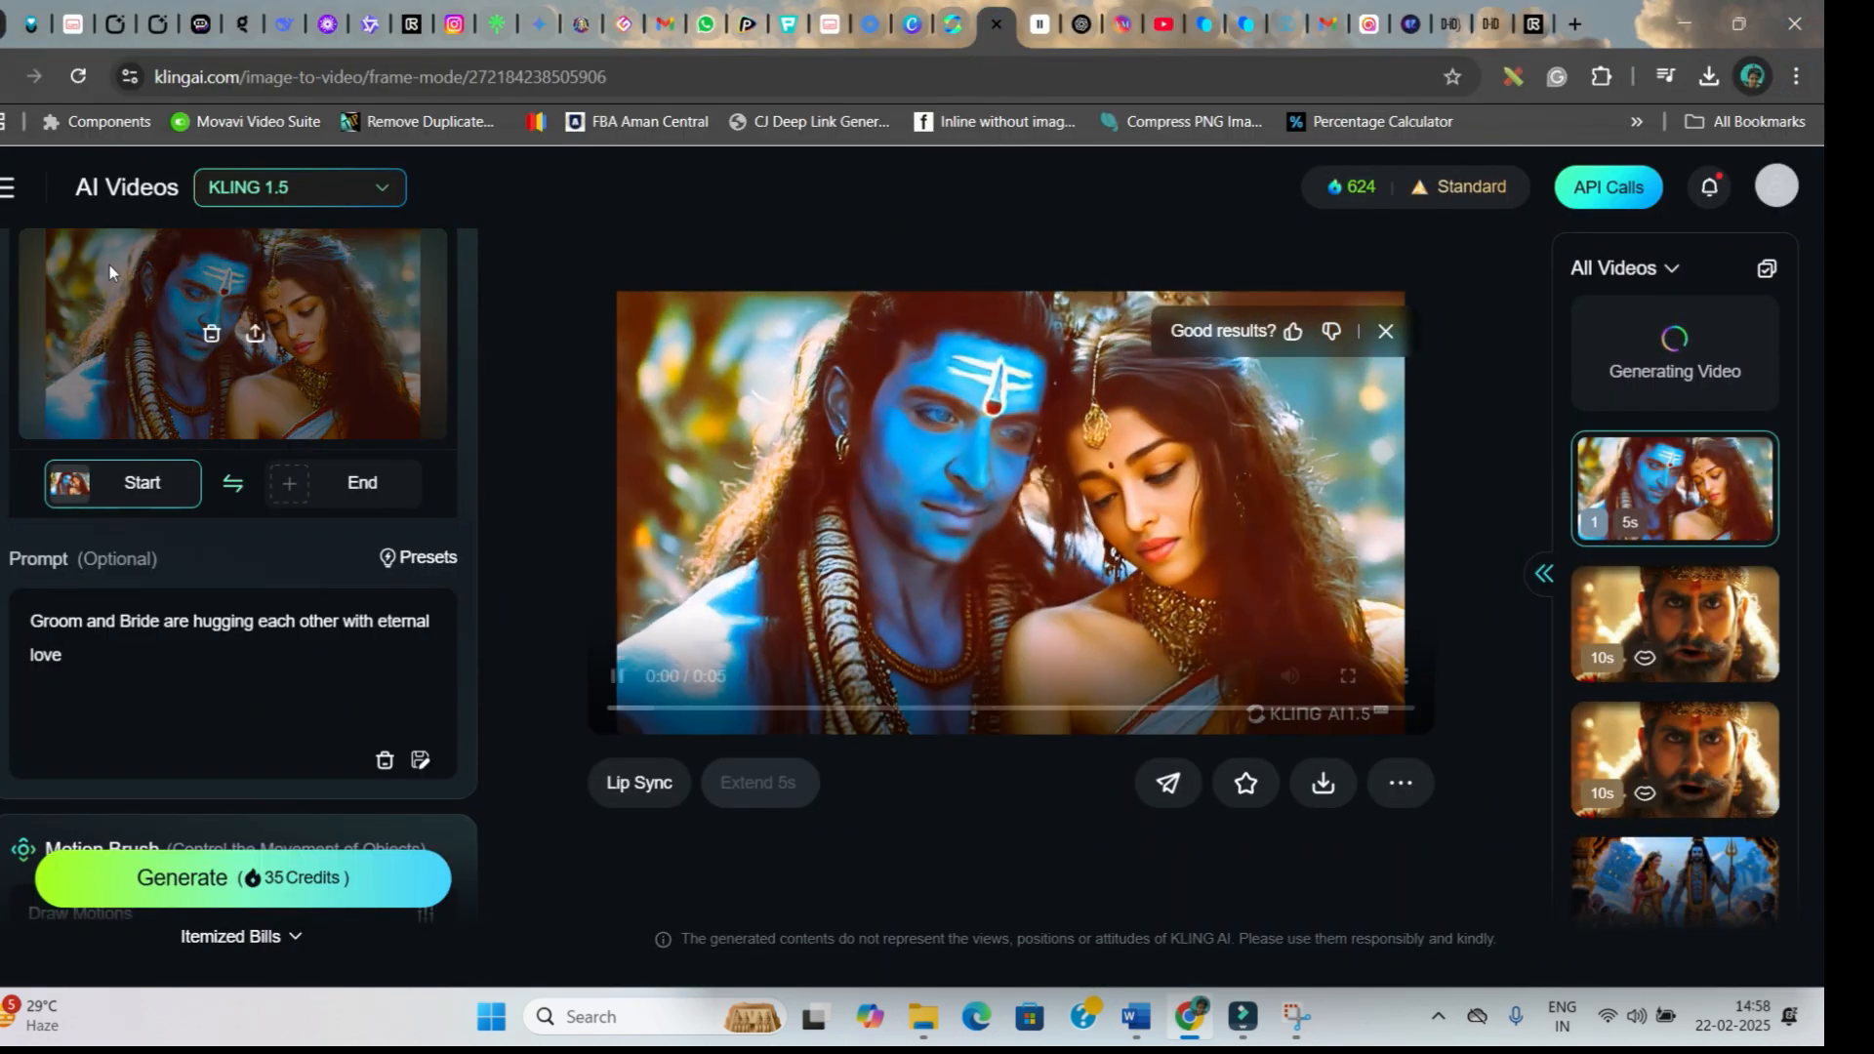
Step: In Kling AI, return to the dashboard and start a new image-to-video creation in Frames mode
scroll(109, 265, up, 3)
mouse_move(9, 187)
click(25, 275)
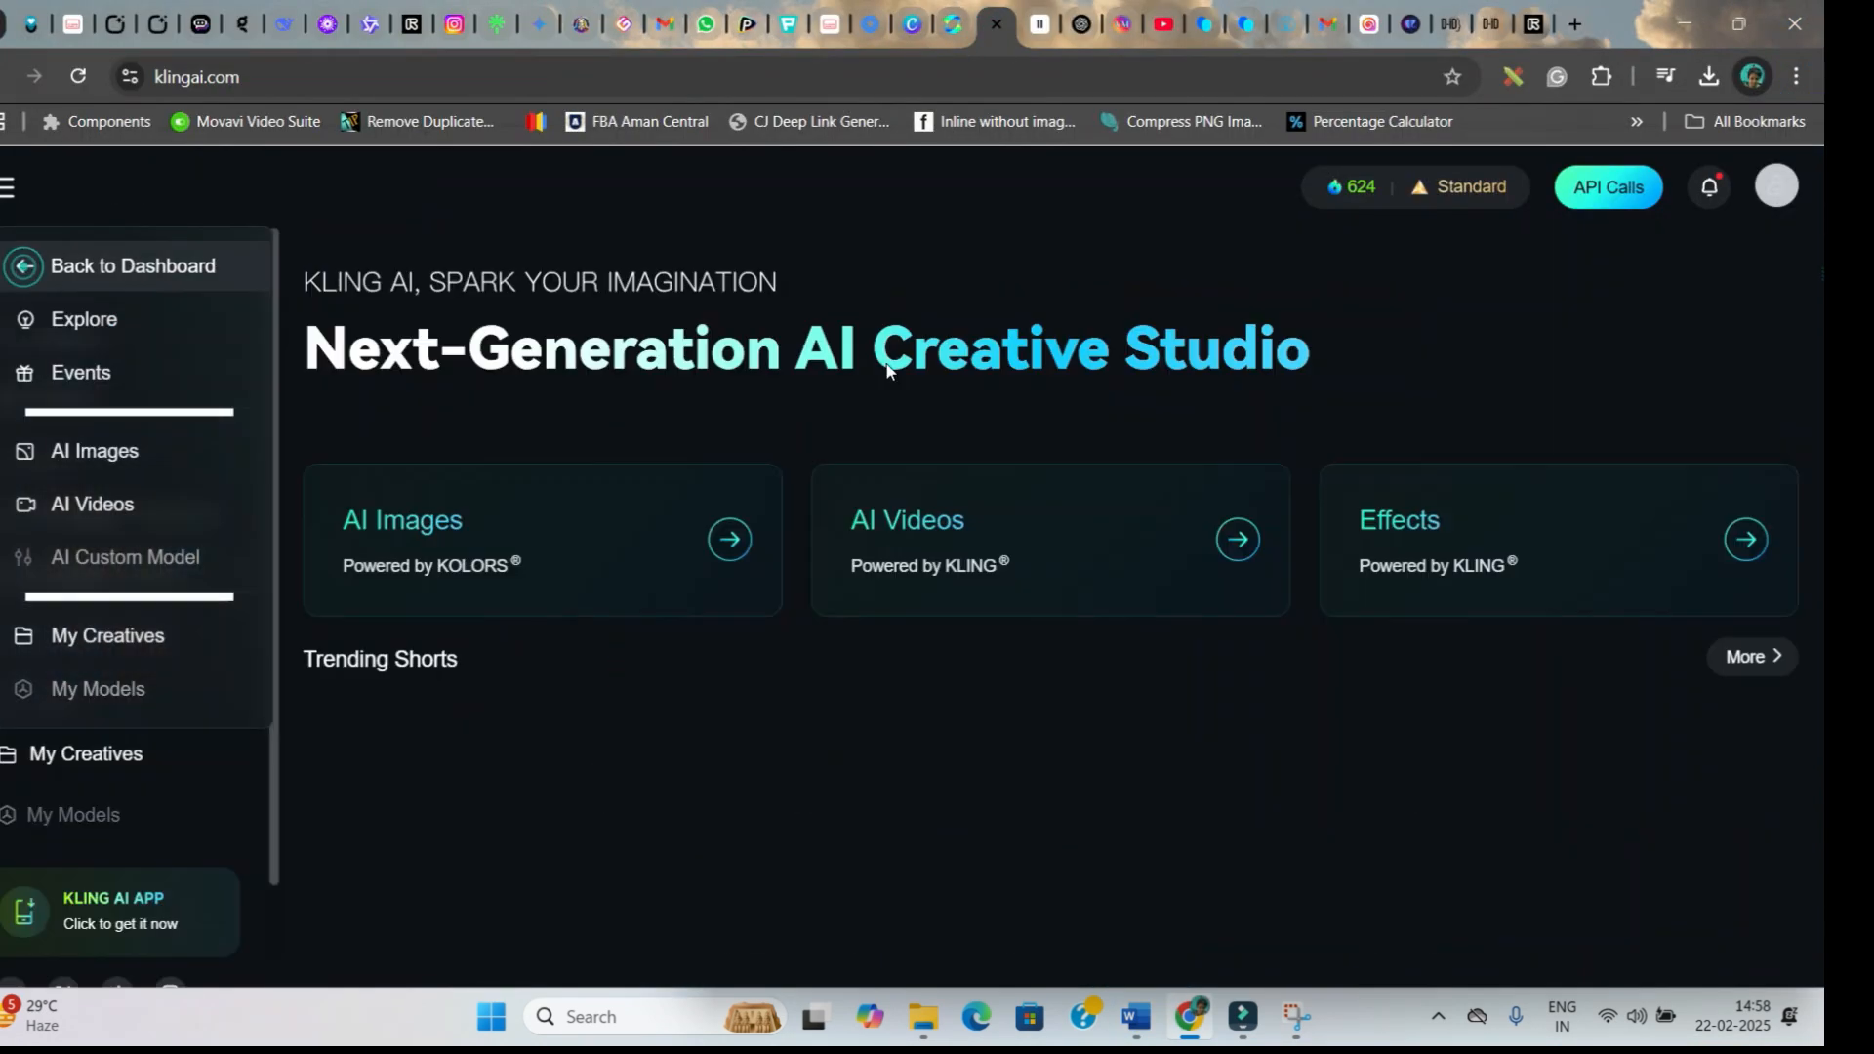
click(943, 532)
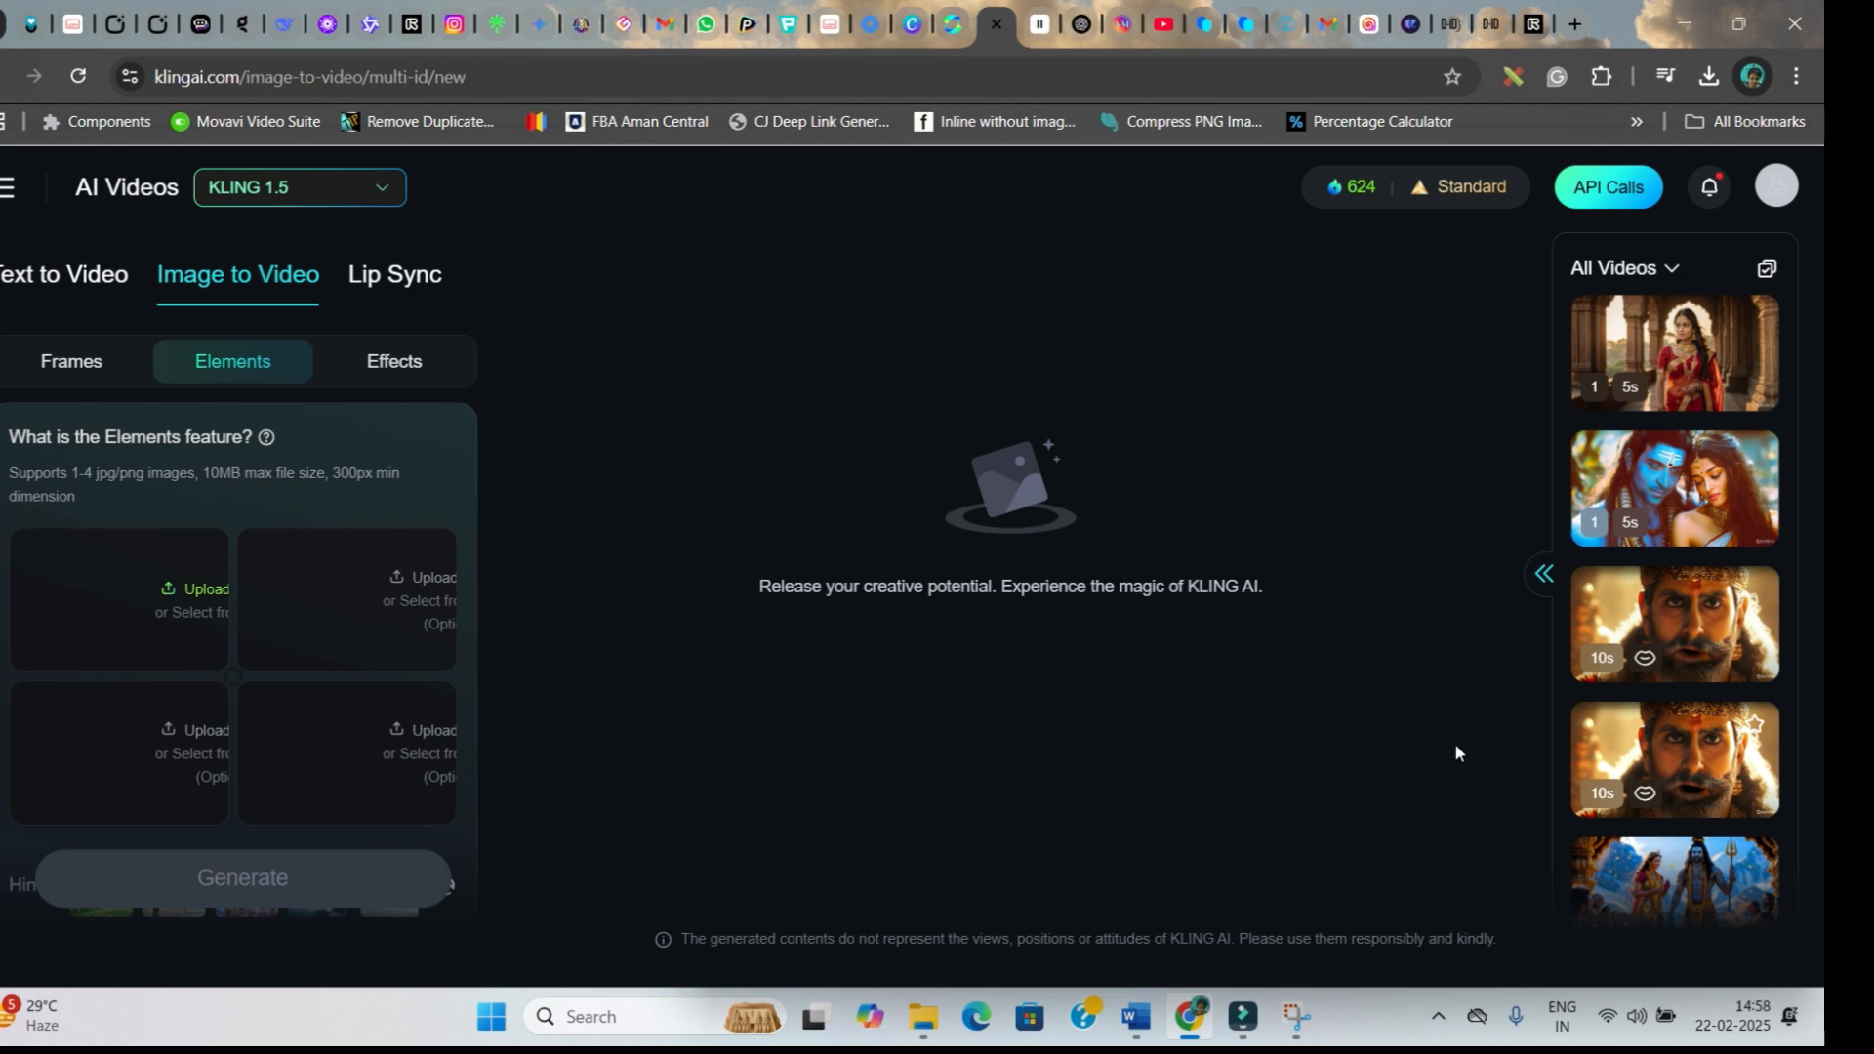
click(46, 368)
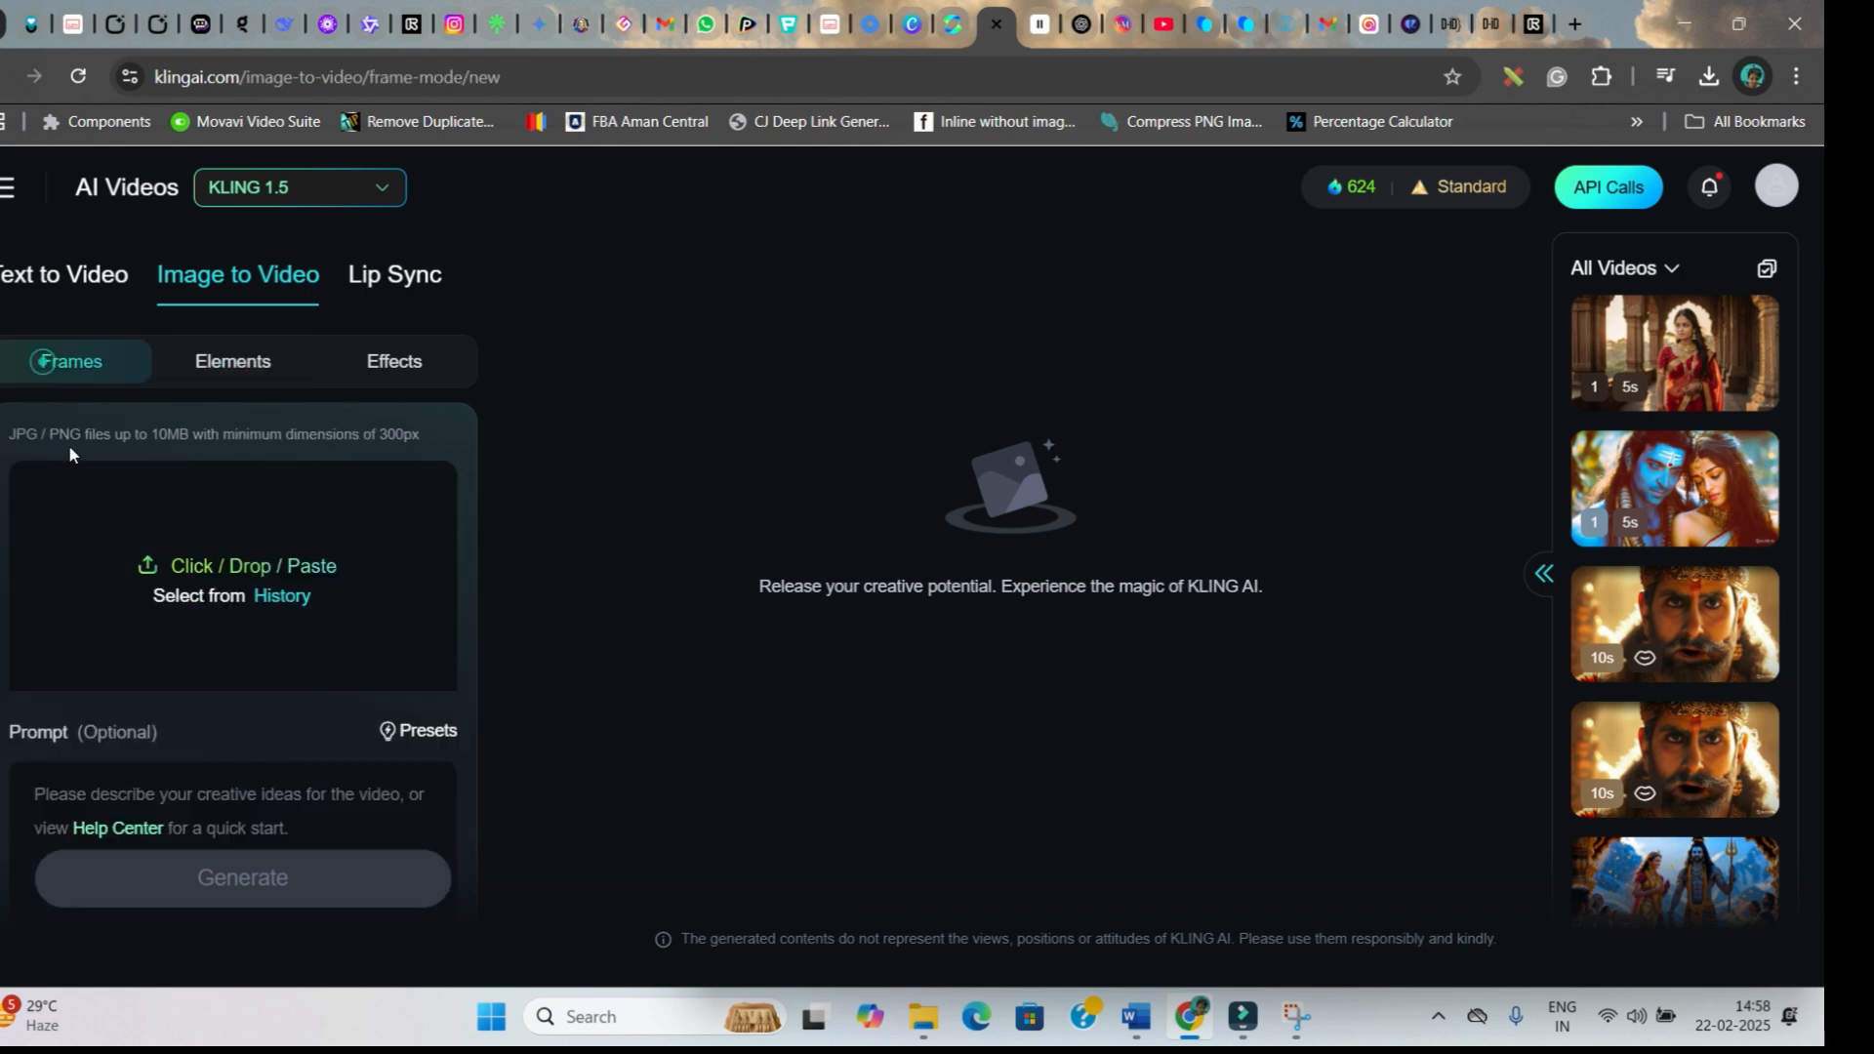
Step: Upload the Parvati palace-steps image as the start frame and enter the prompt "Parvati is walking away from the palace, FPV shot"
click(193, 568)
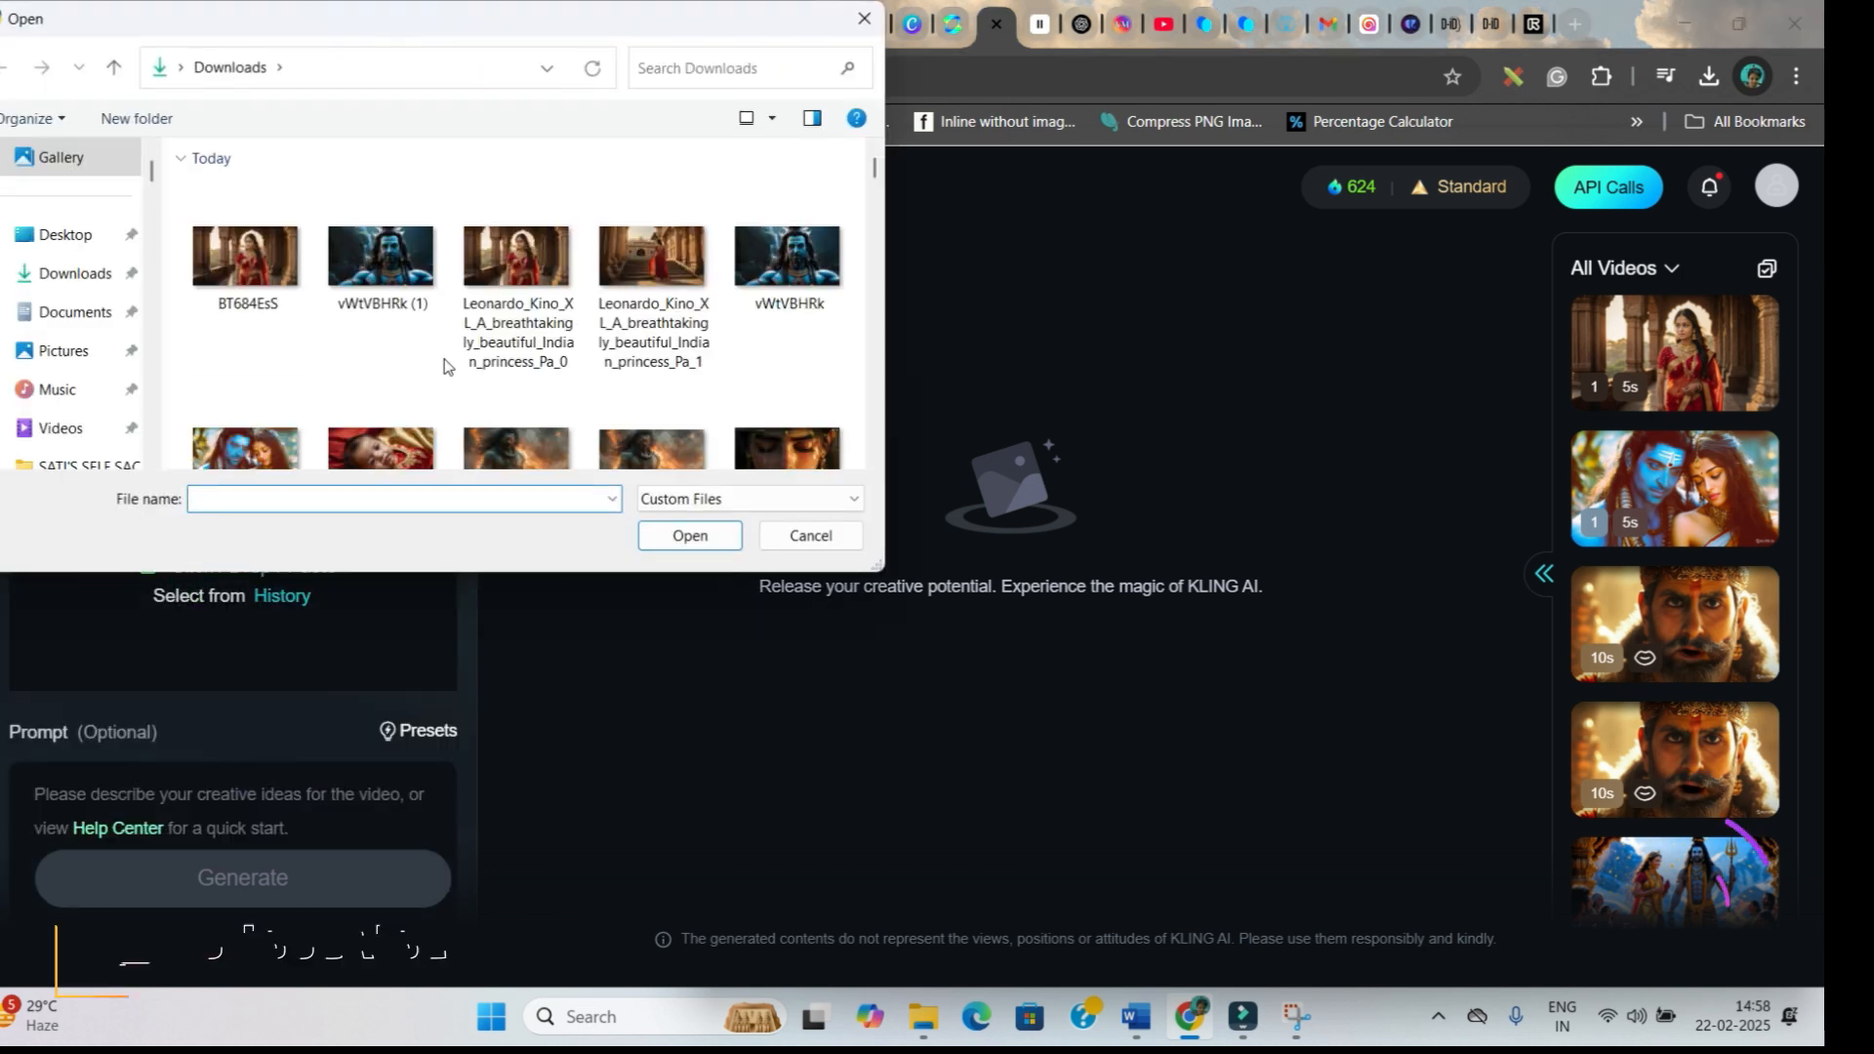
click(689, 535)
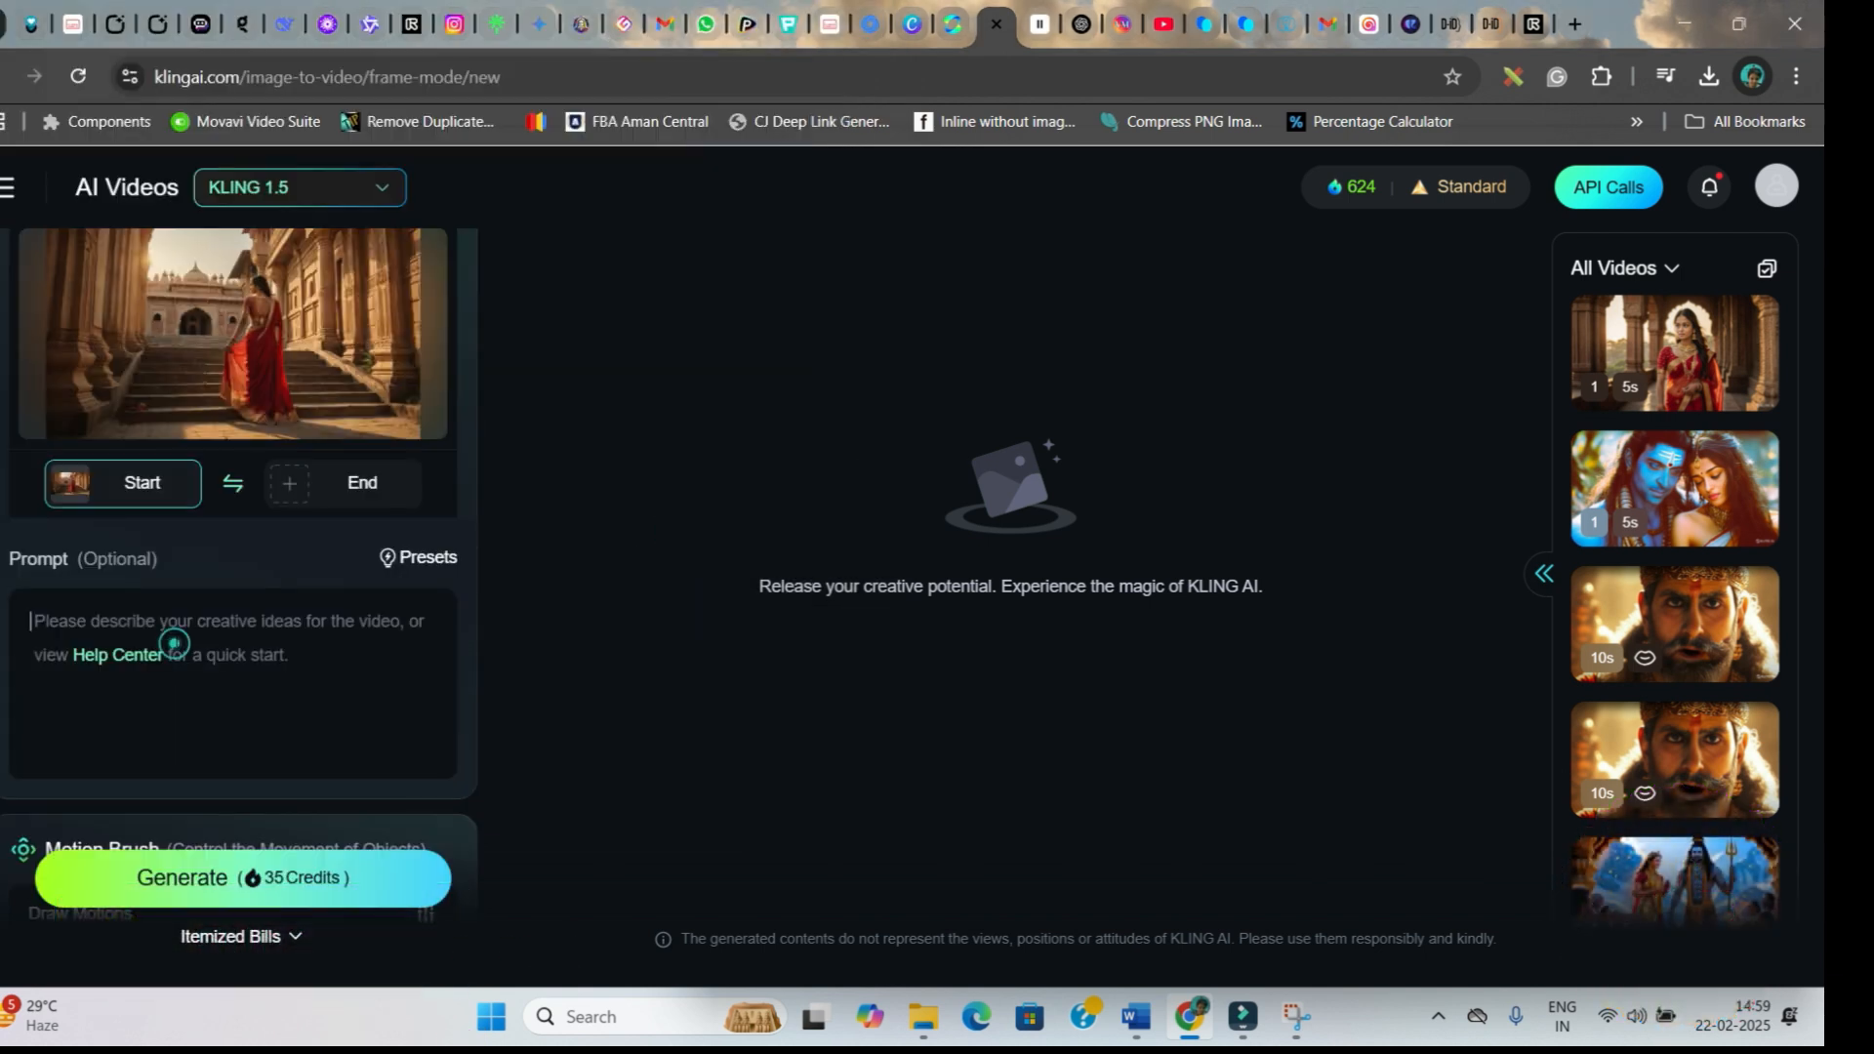
click(174, 644)
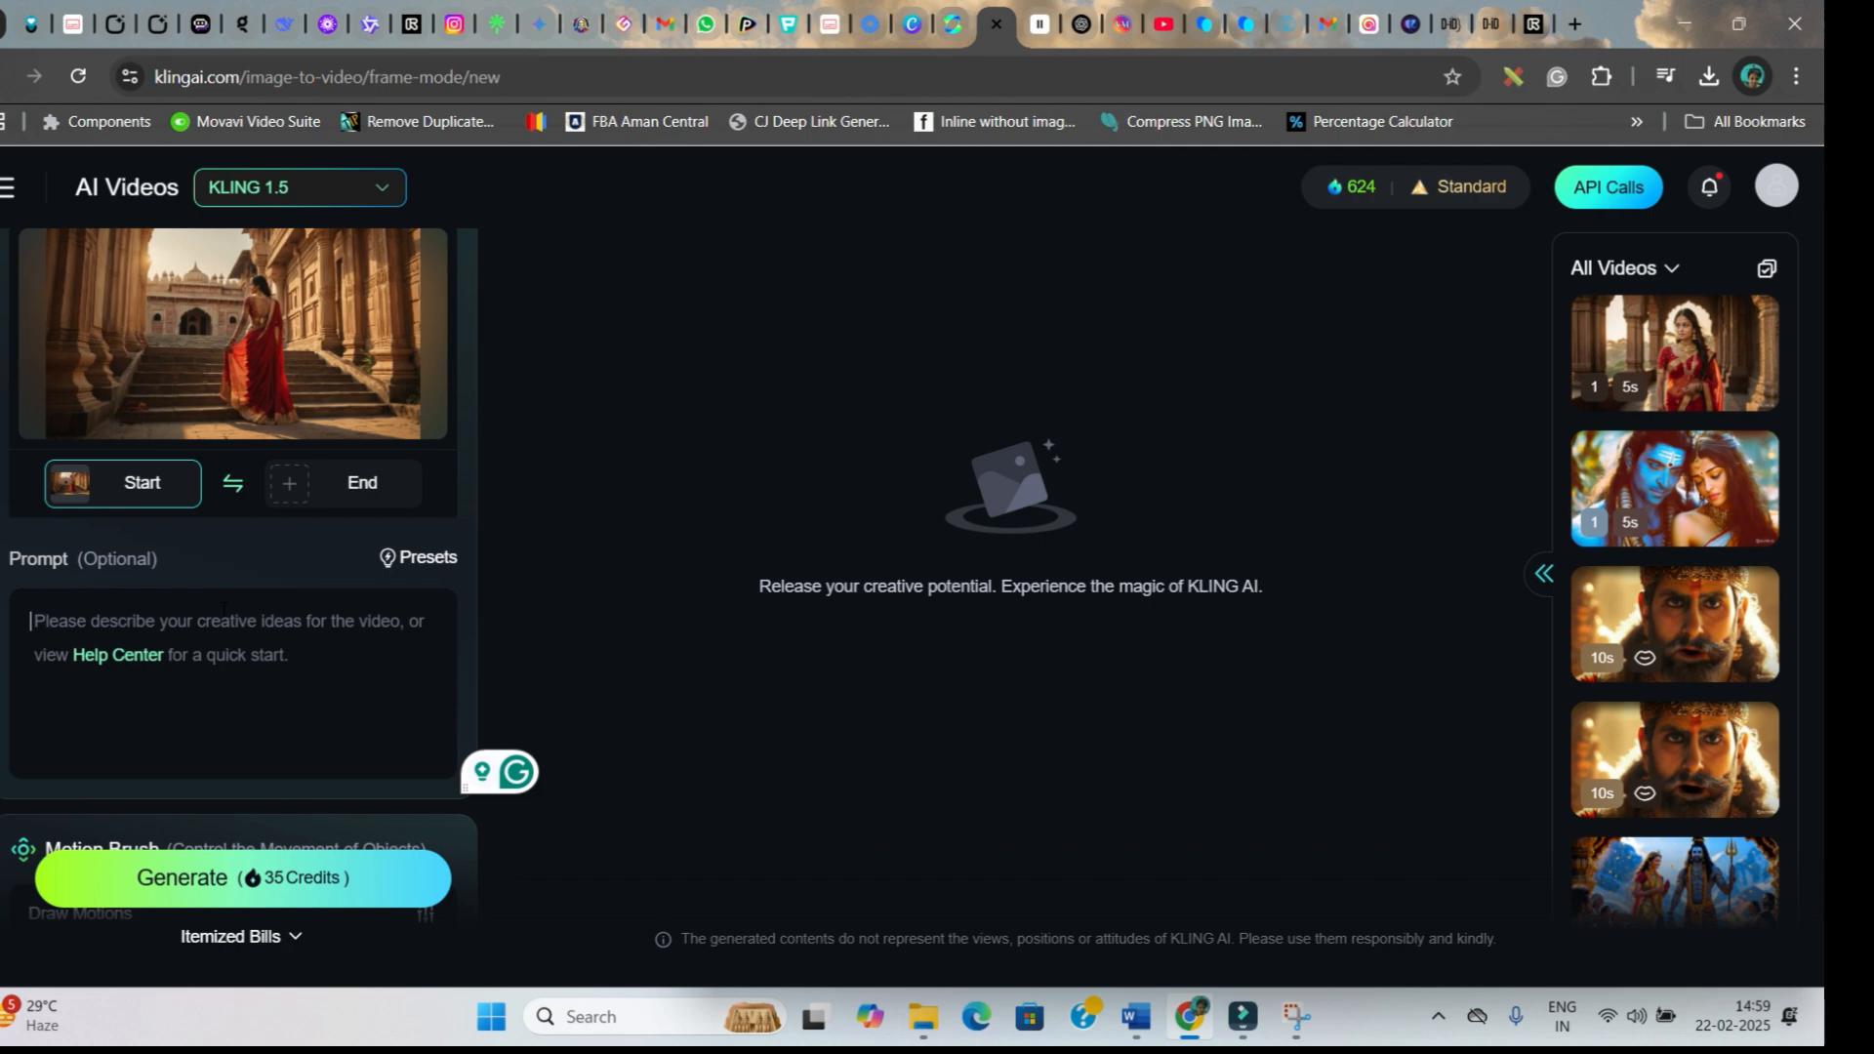
text(Parvati is walking away from the palace, FPV sho)
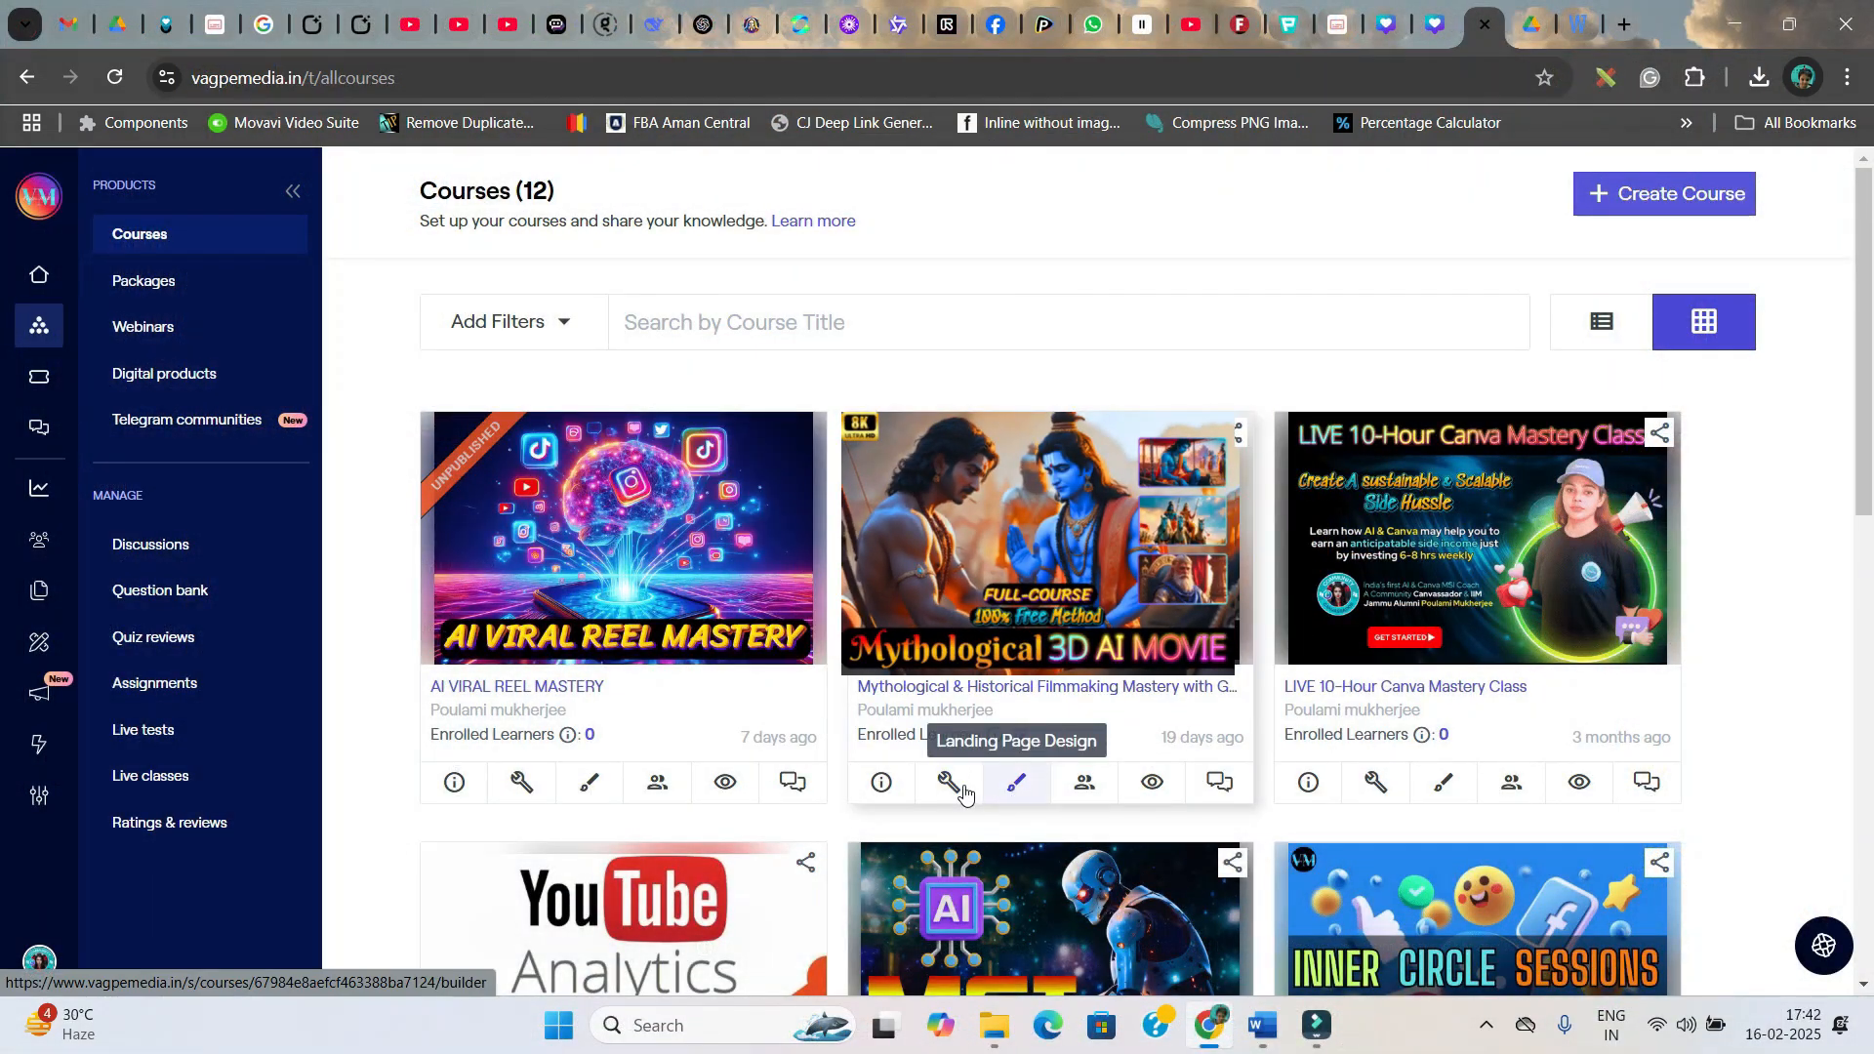
Step: Open the course builder for Mythological & Historical Filmmaking Mastery with Generative AI and look through its chapters
click(961, 790)
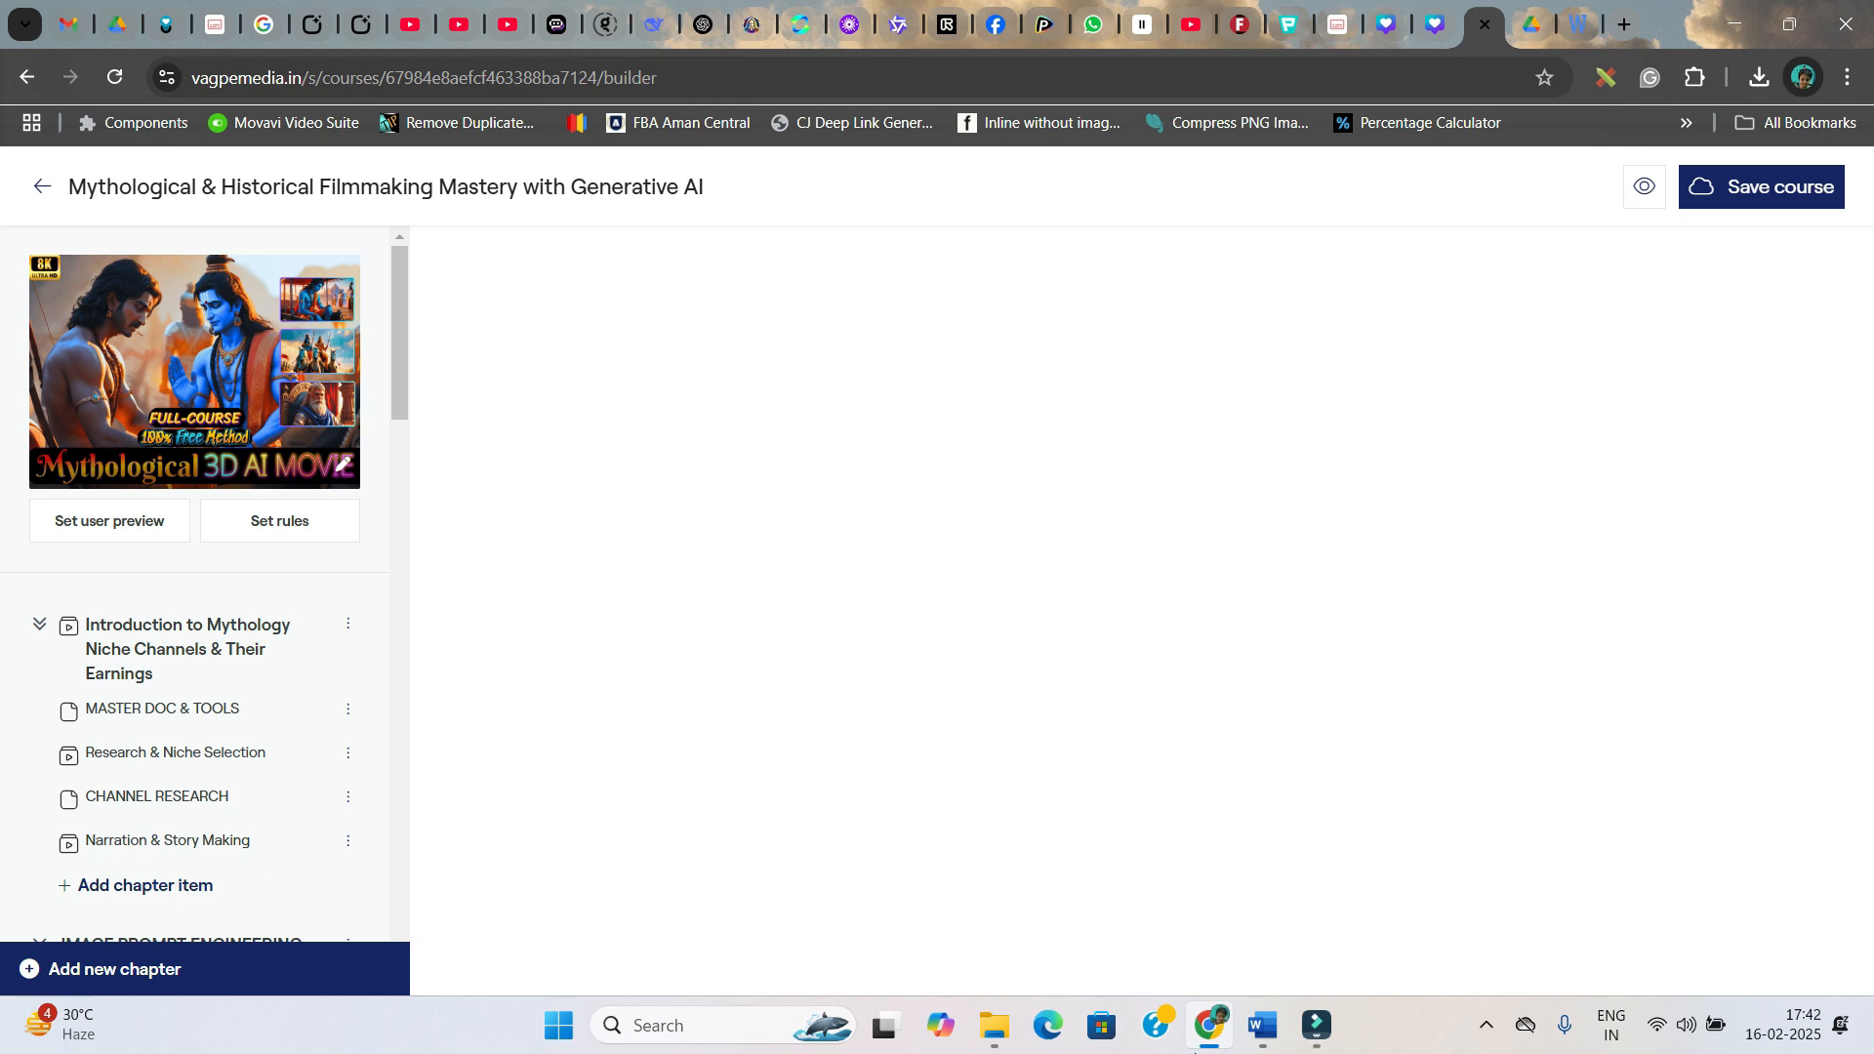
scroll(252, 771, down, 10)
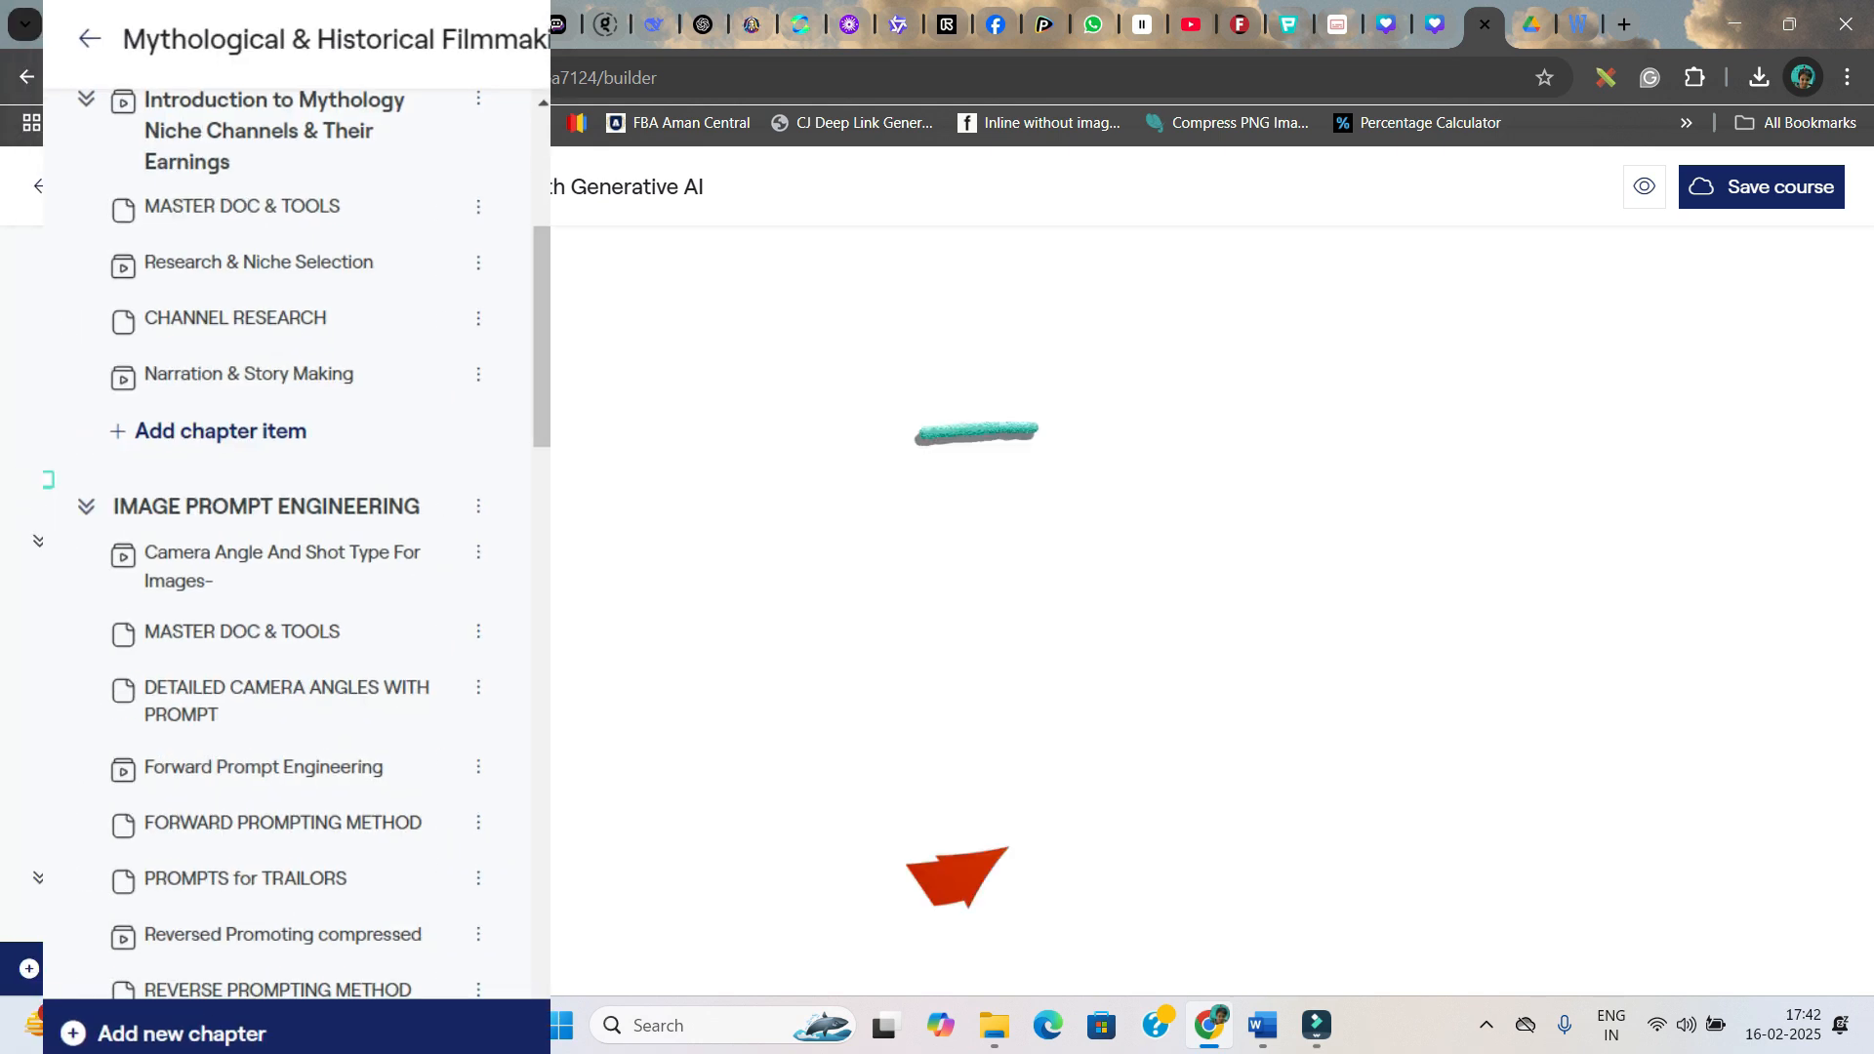
scroll(293, 746, down, 2)
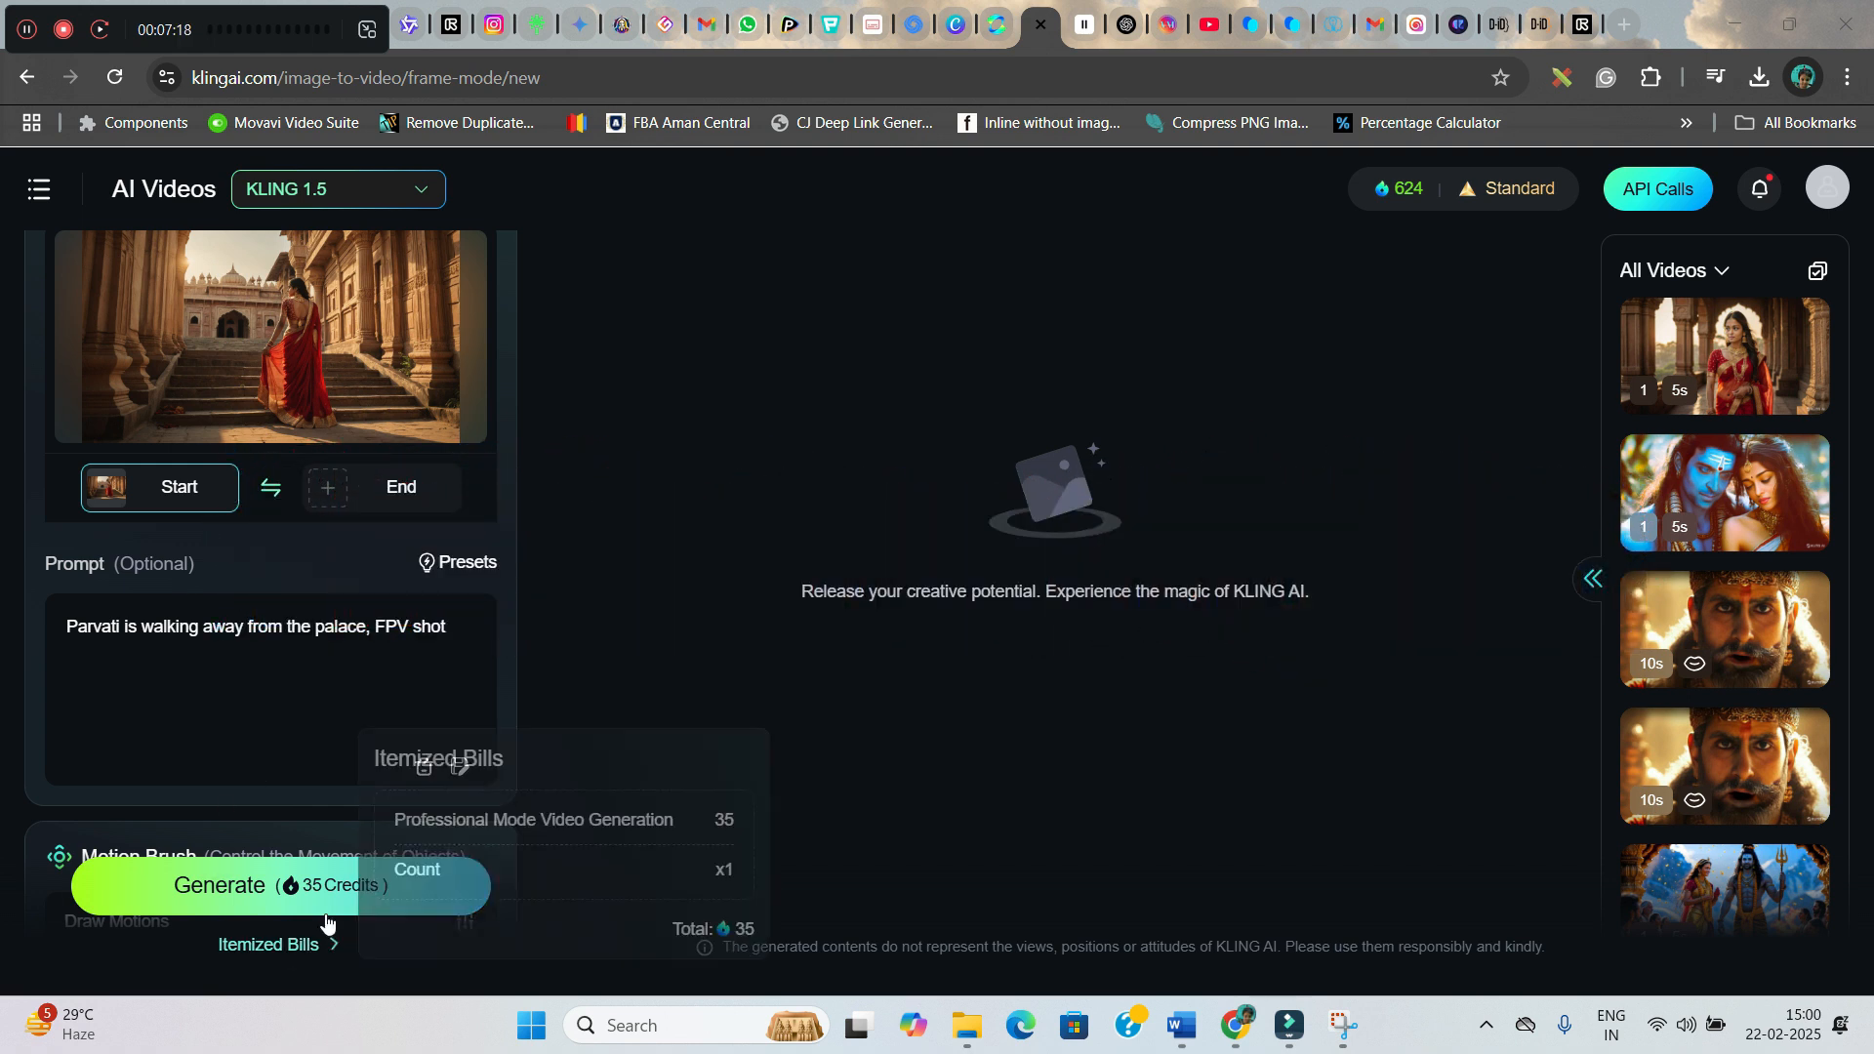
Step: Set the Kling AI camera movement to Zoom with a value of 9.9 and generate the Parvati video
scroll(243, 742, down, 2)
scroll(244, 741, down, 1)
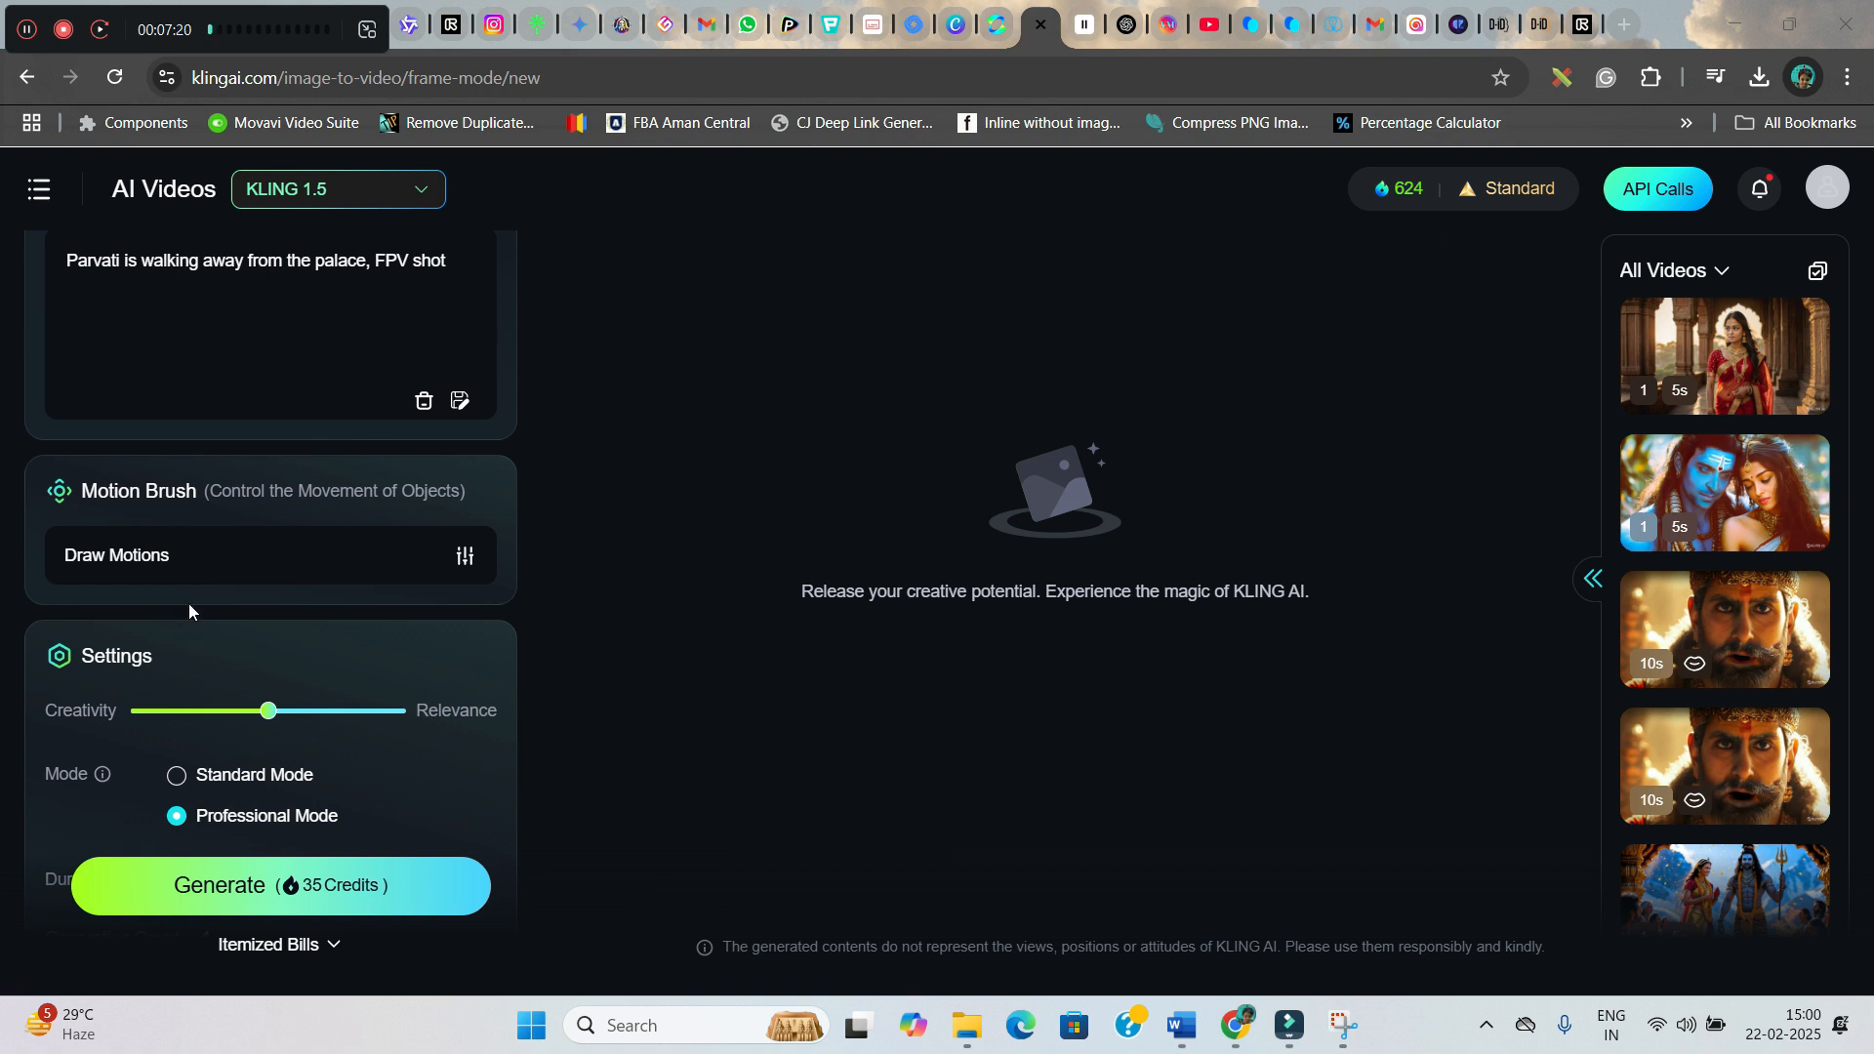
scroll(464, 590, down, 4)
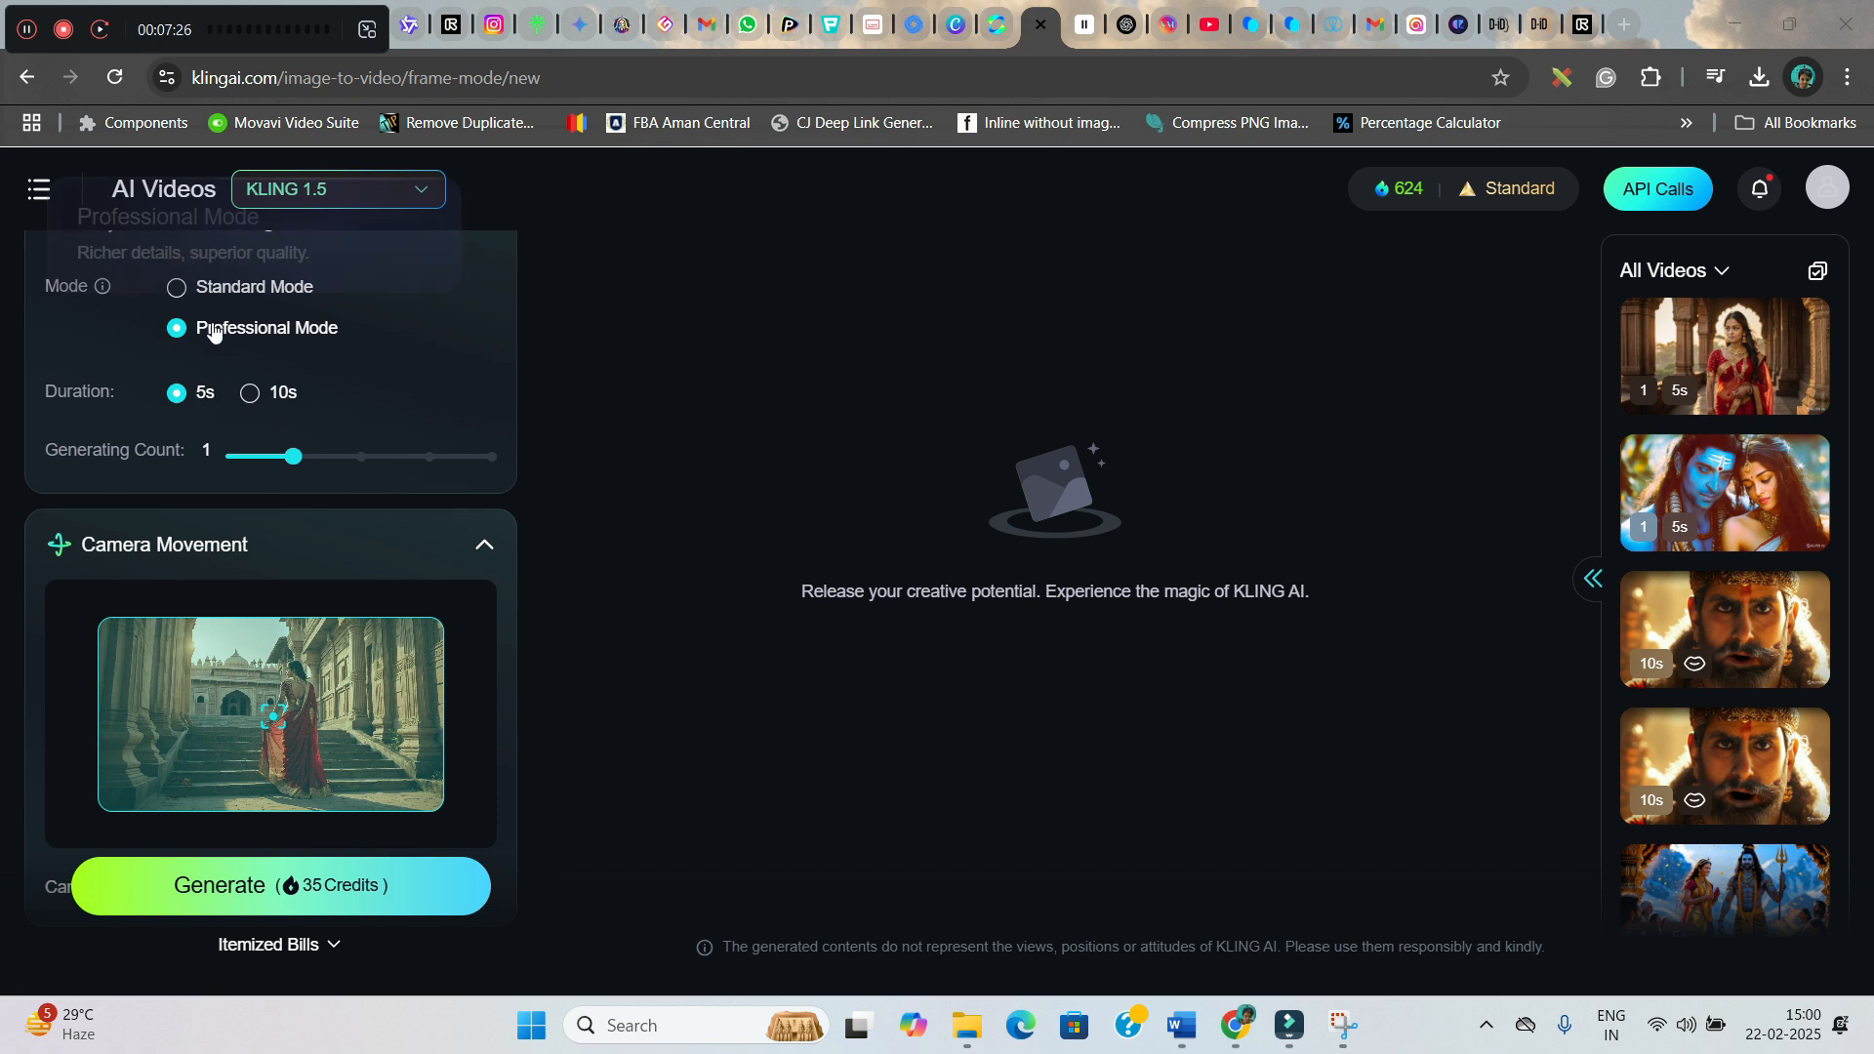
scroll(297, 577, down, 1)
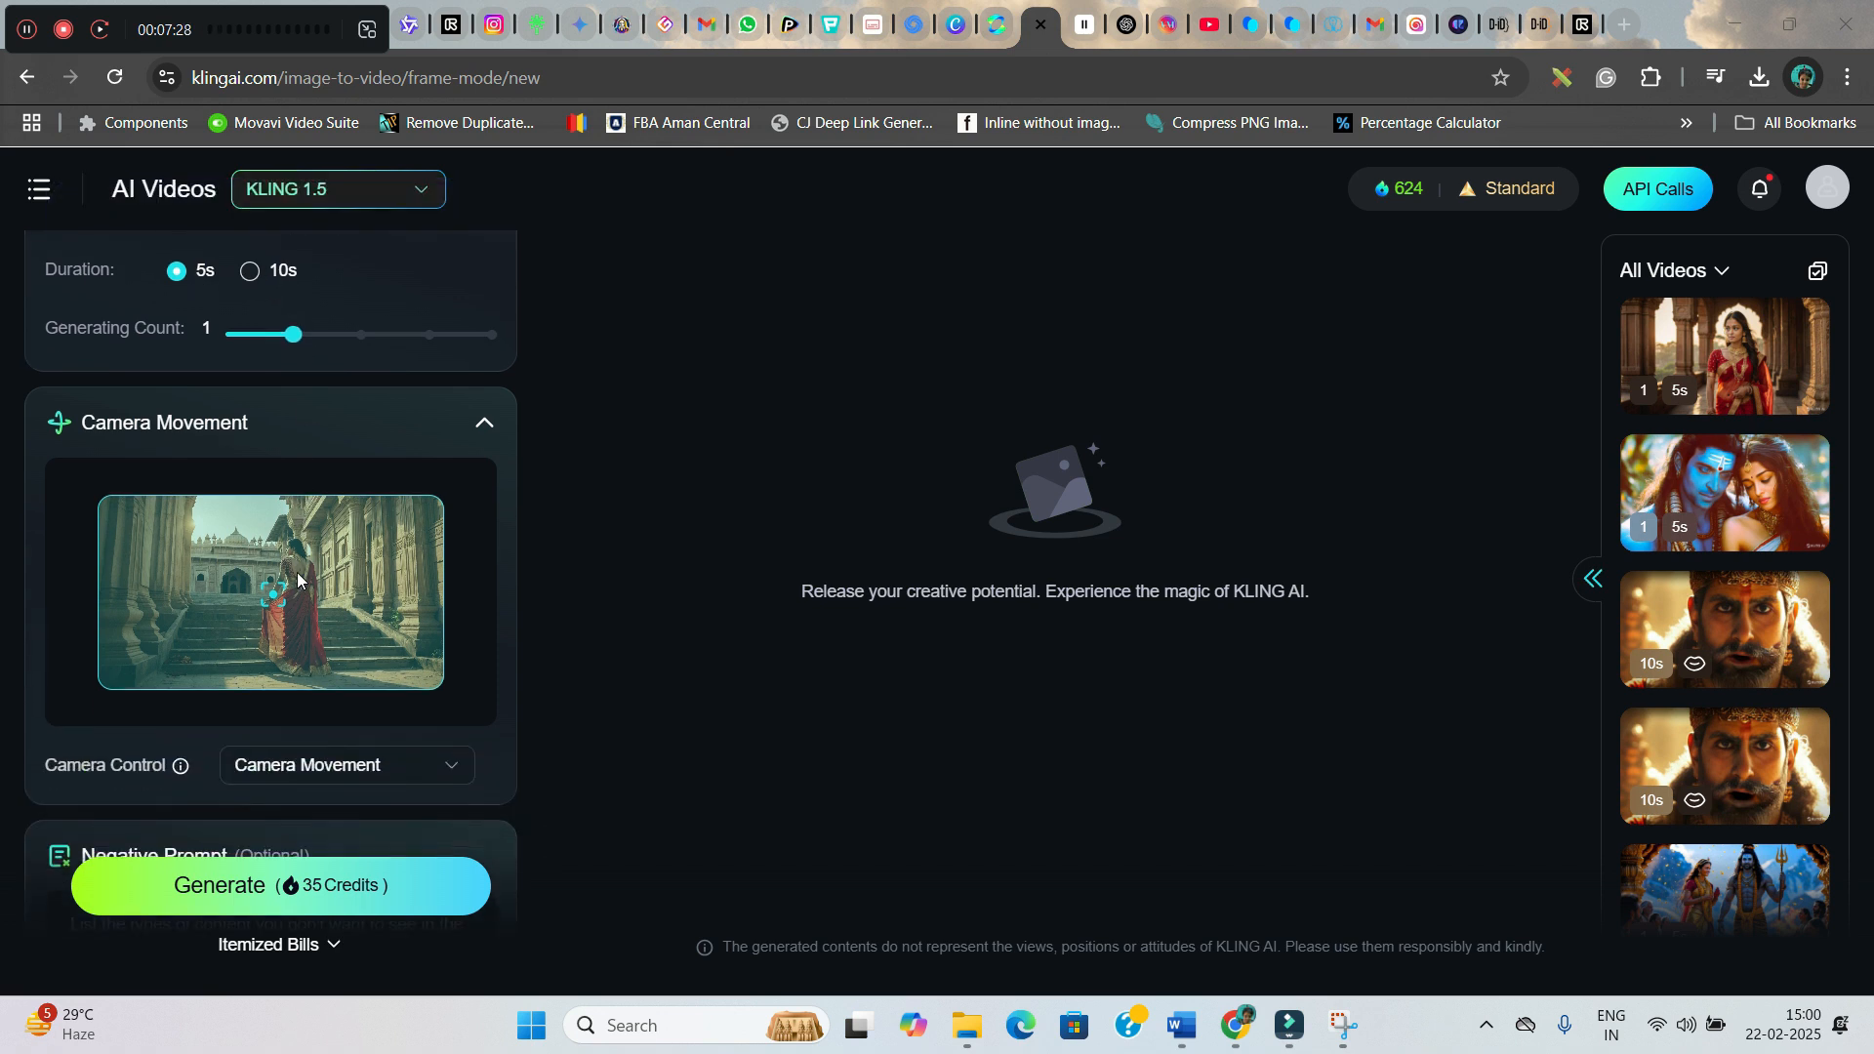
click(320, 771)
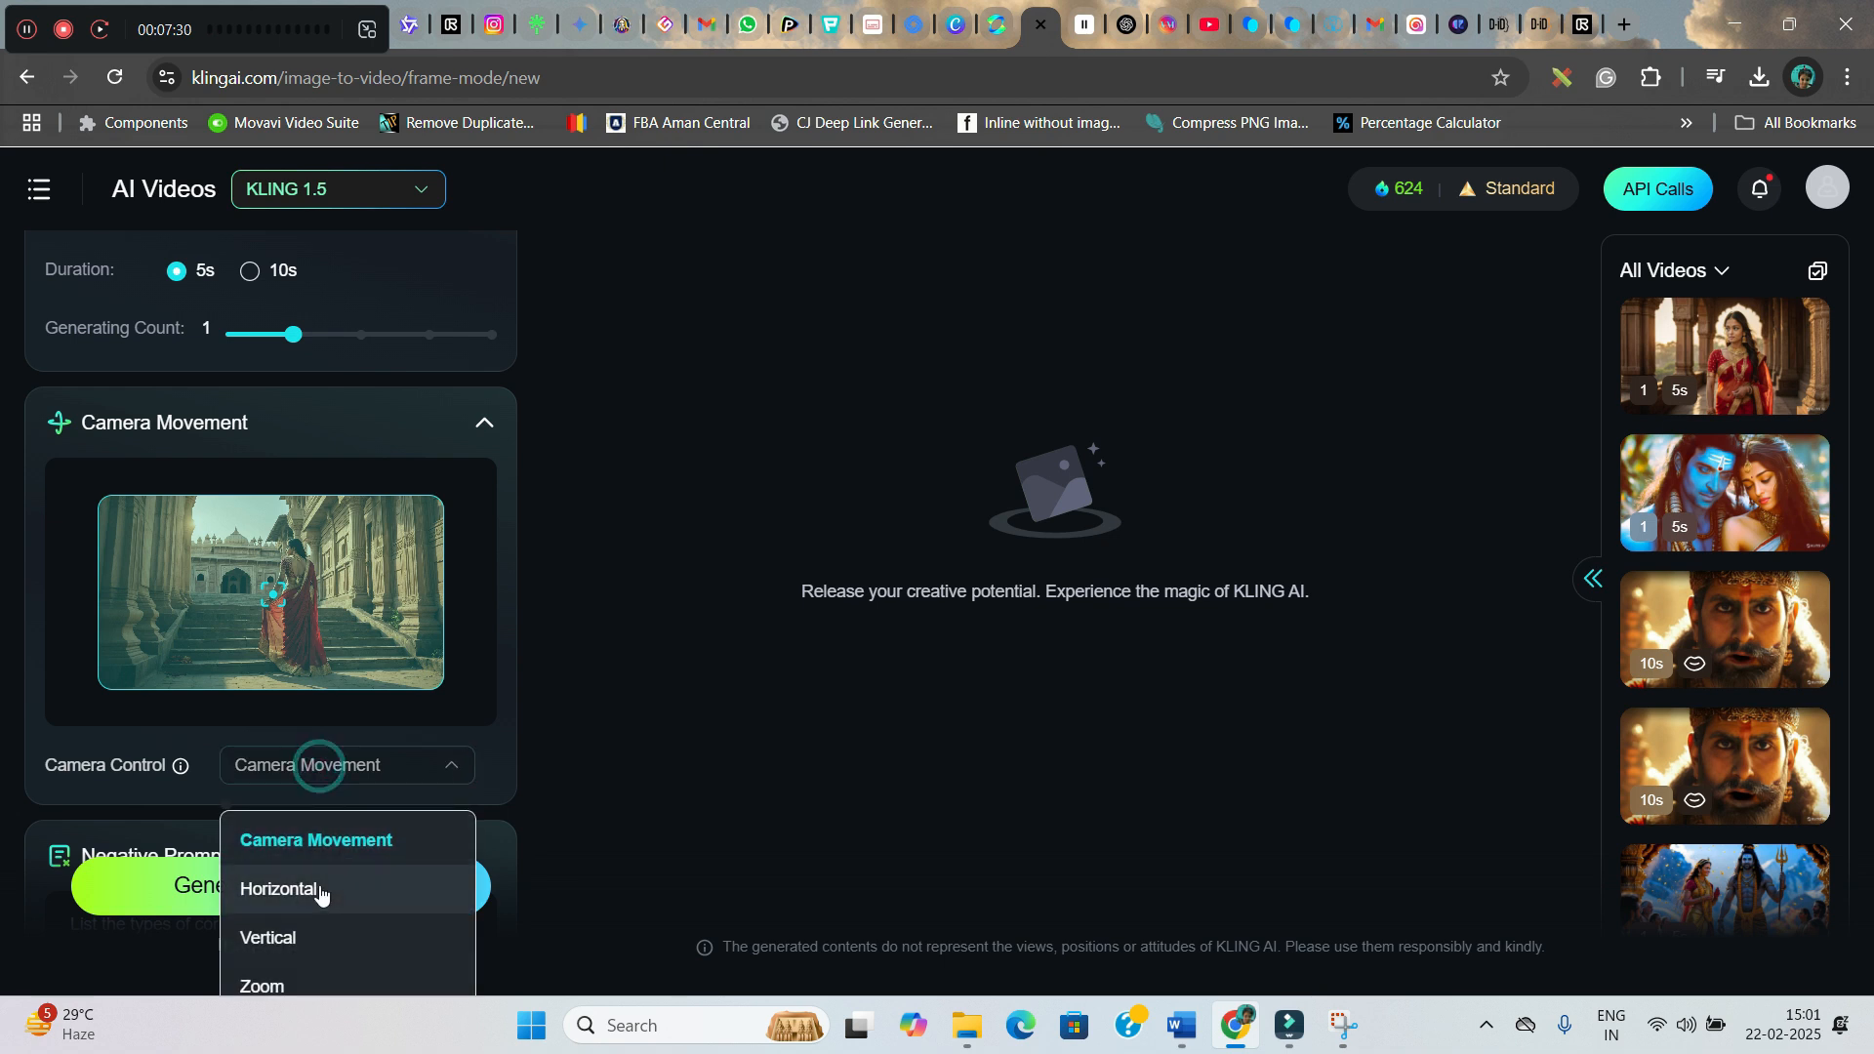
click(300, 988)
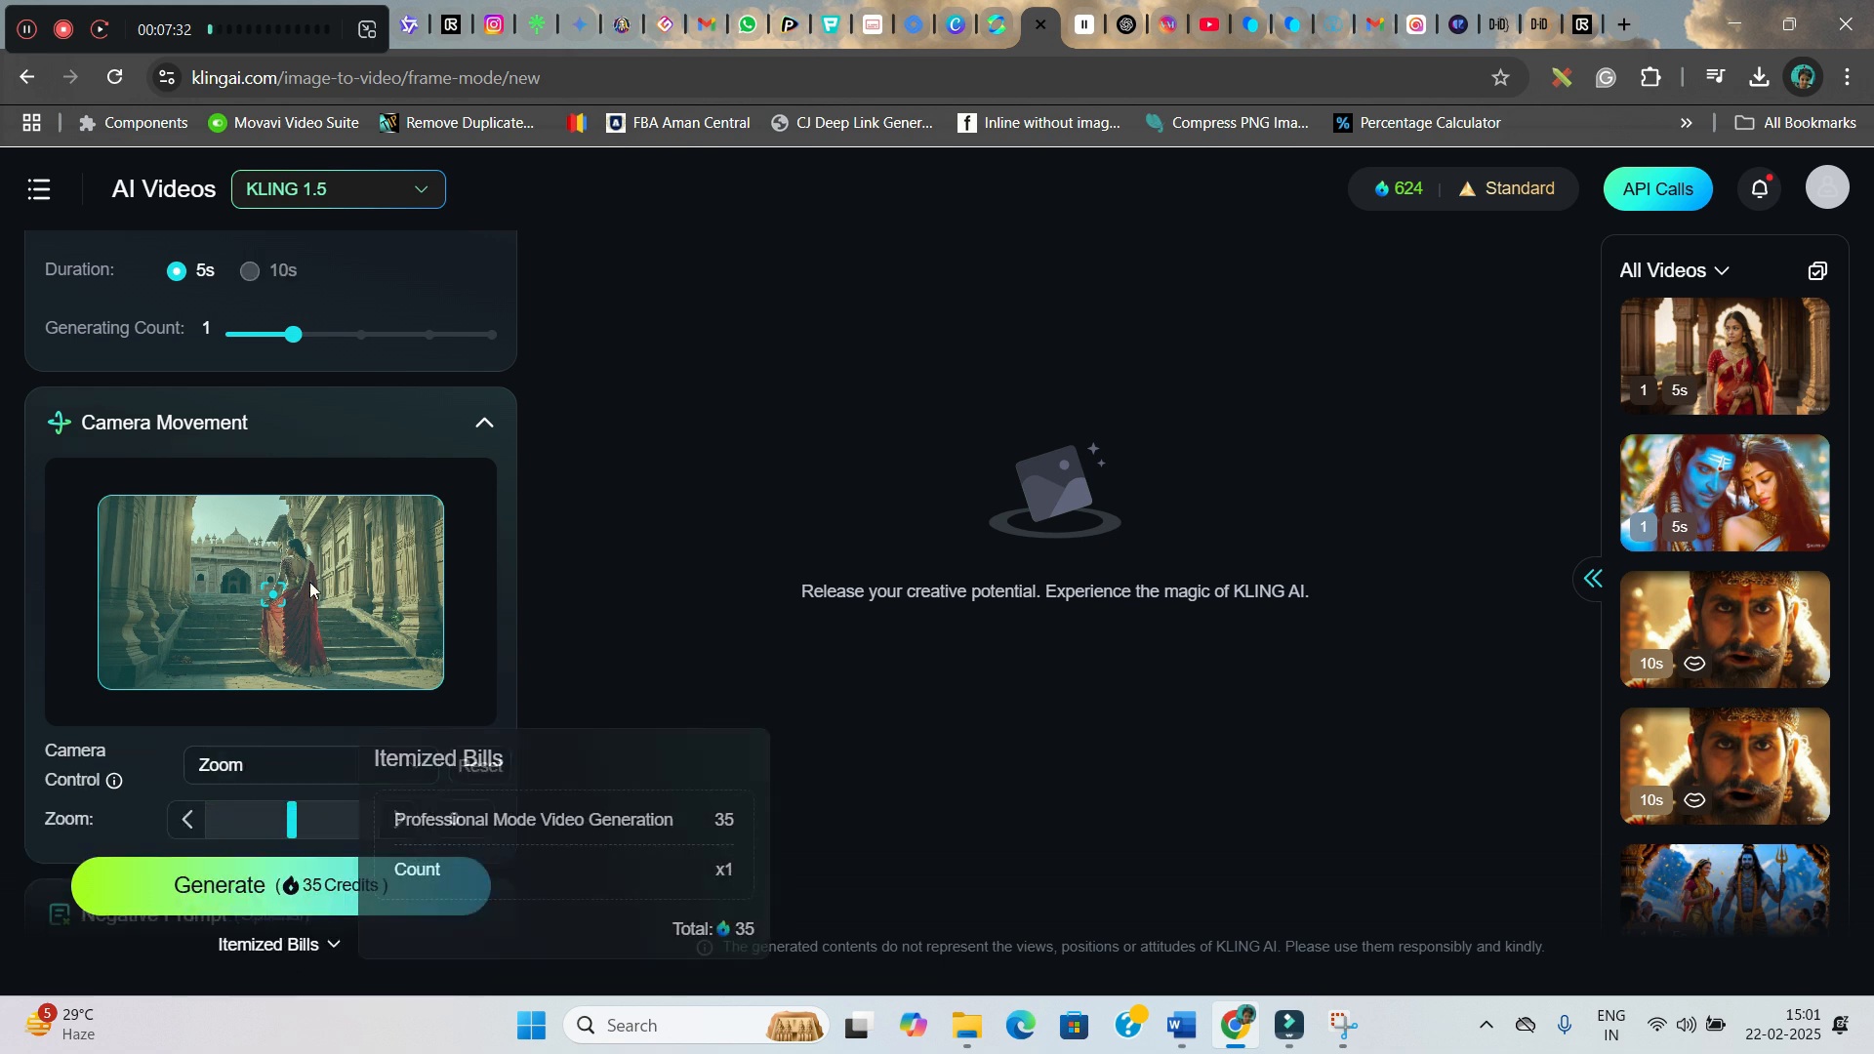
click(271, 830)
drag(286, 823, 381, 819)
mouse_move(319, 894)
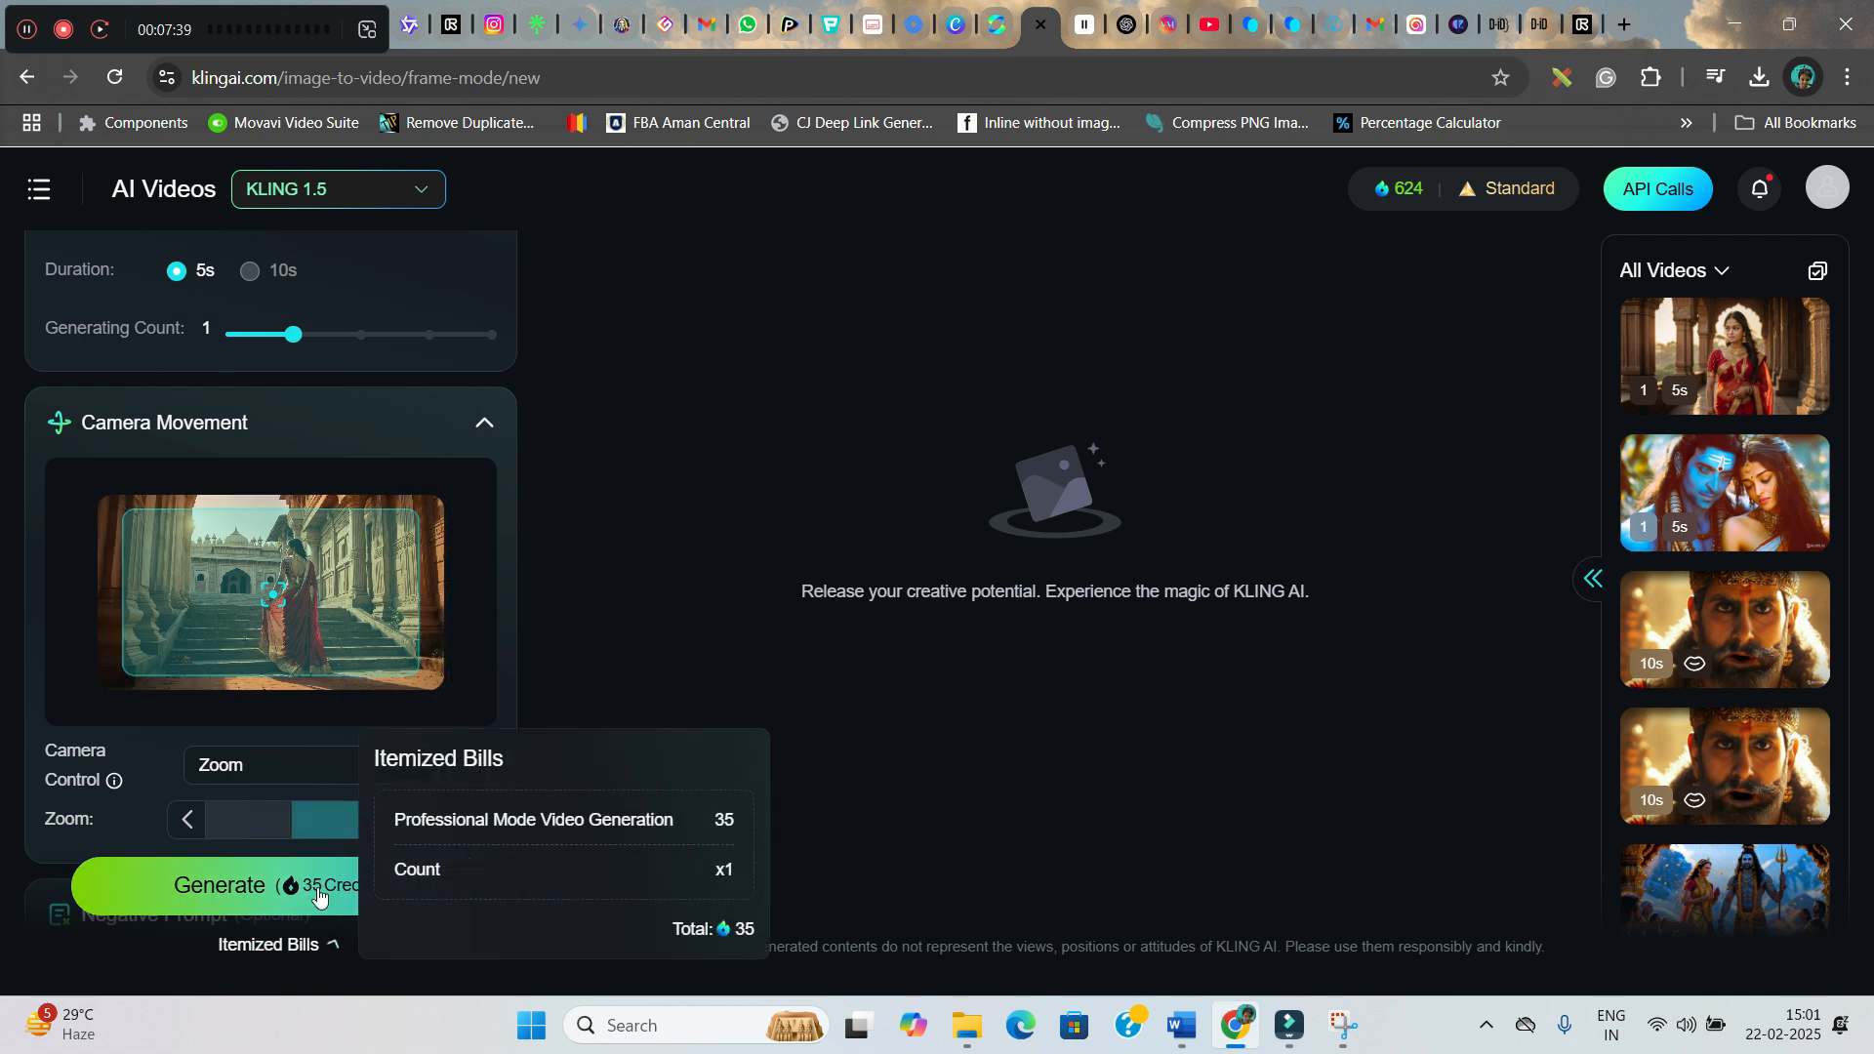
click(357, 820)
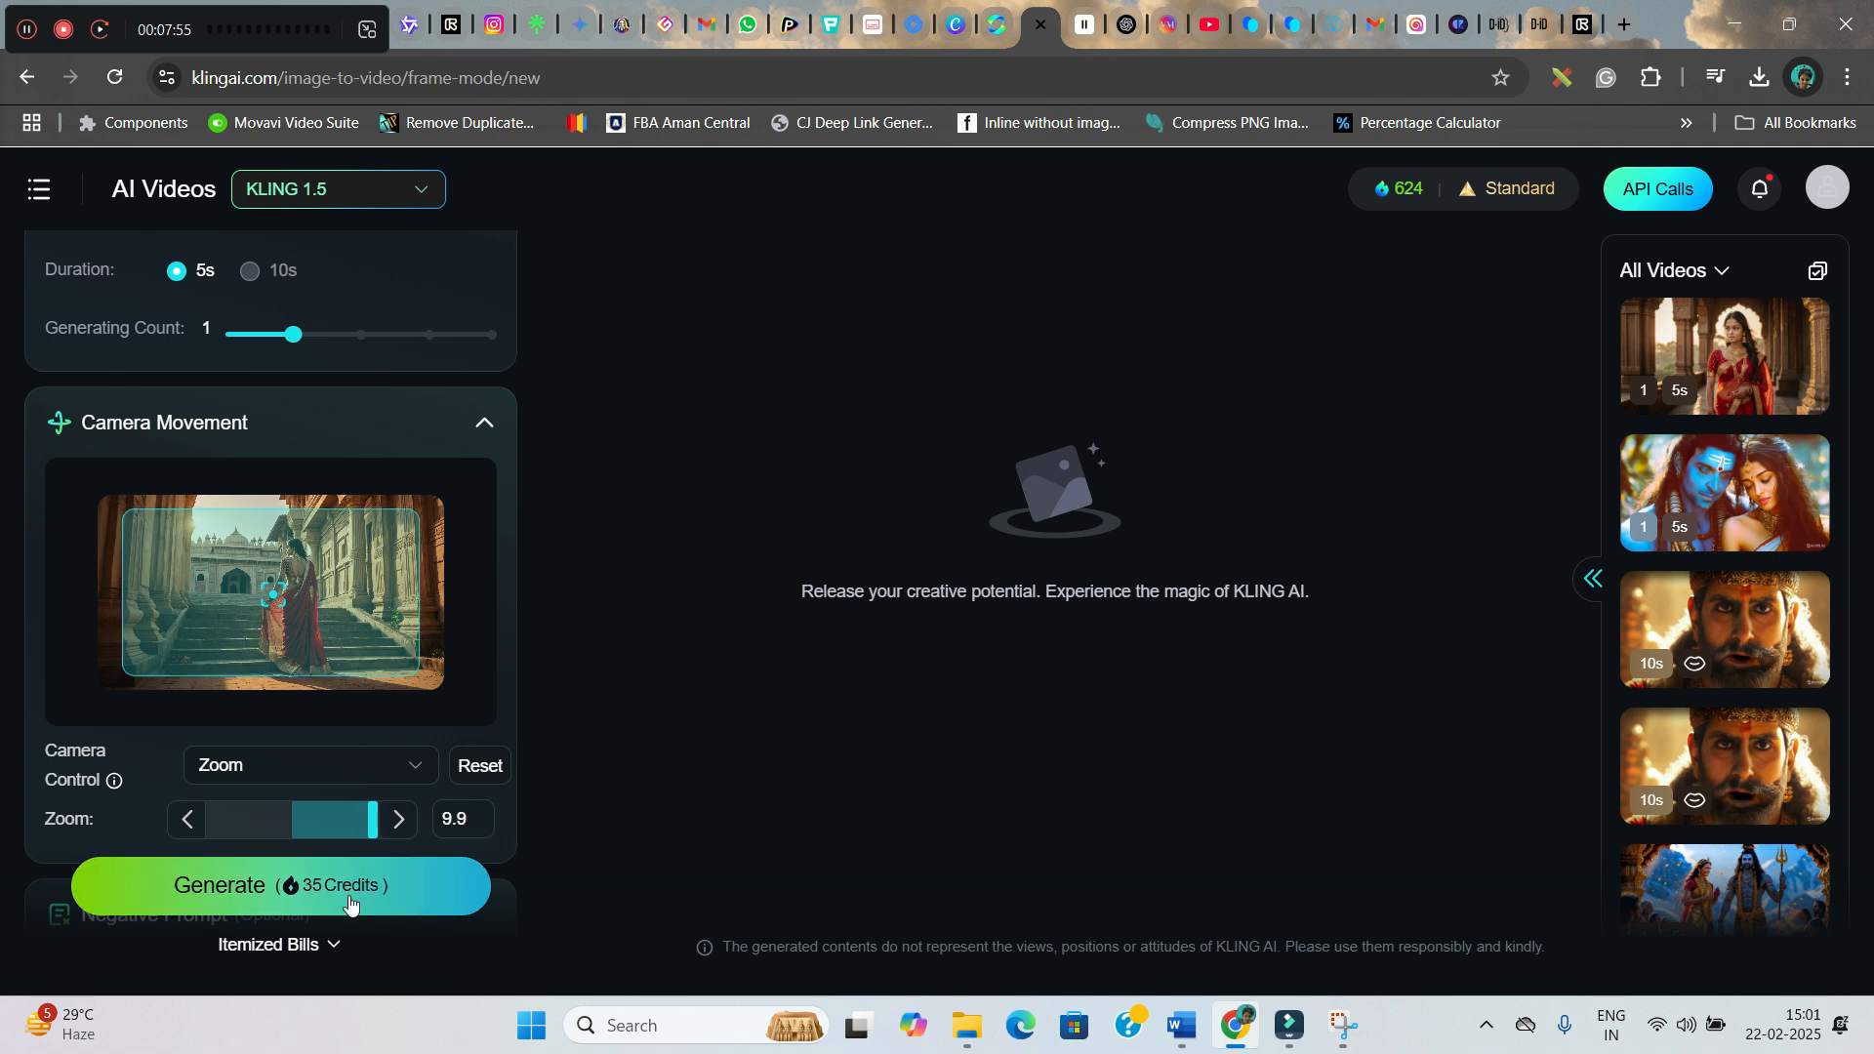
click(349, 892)
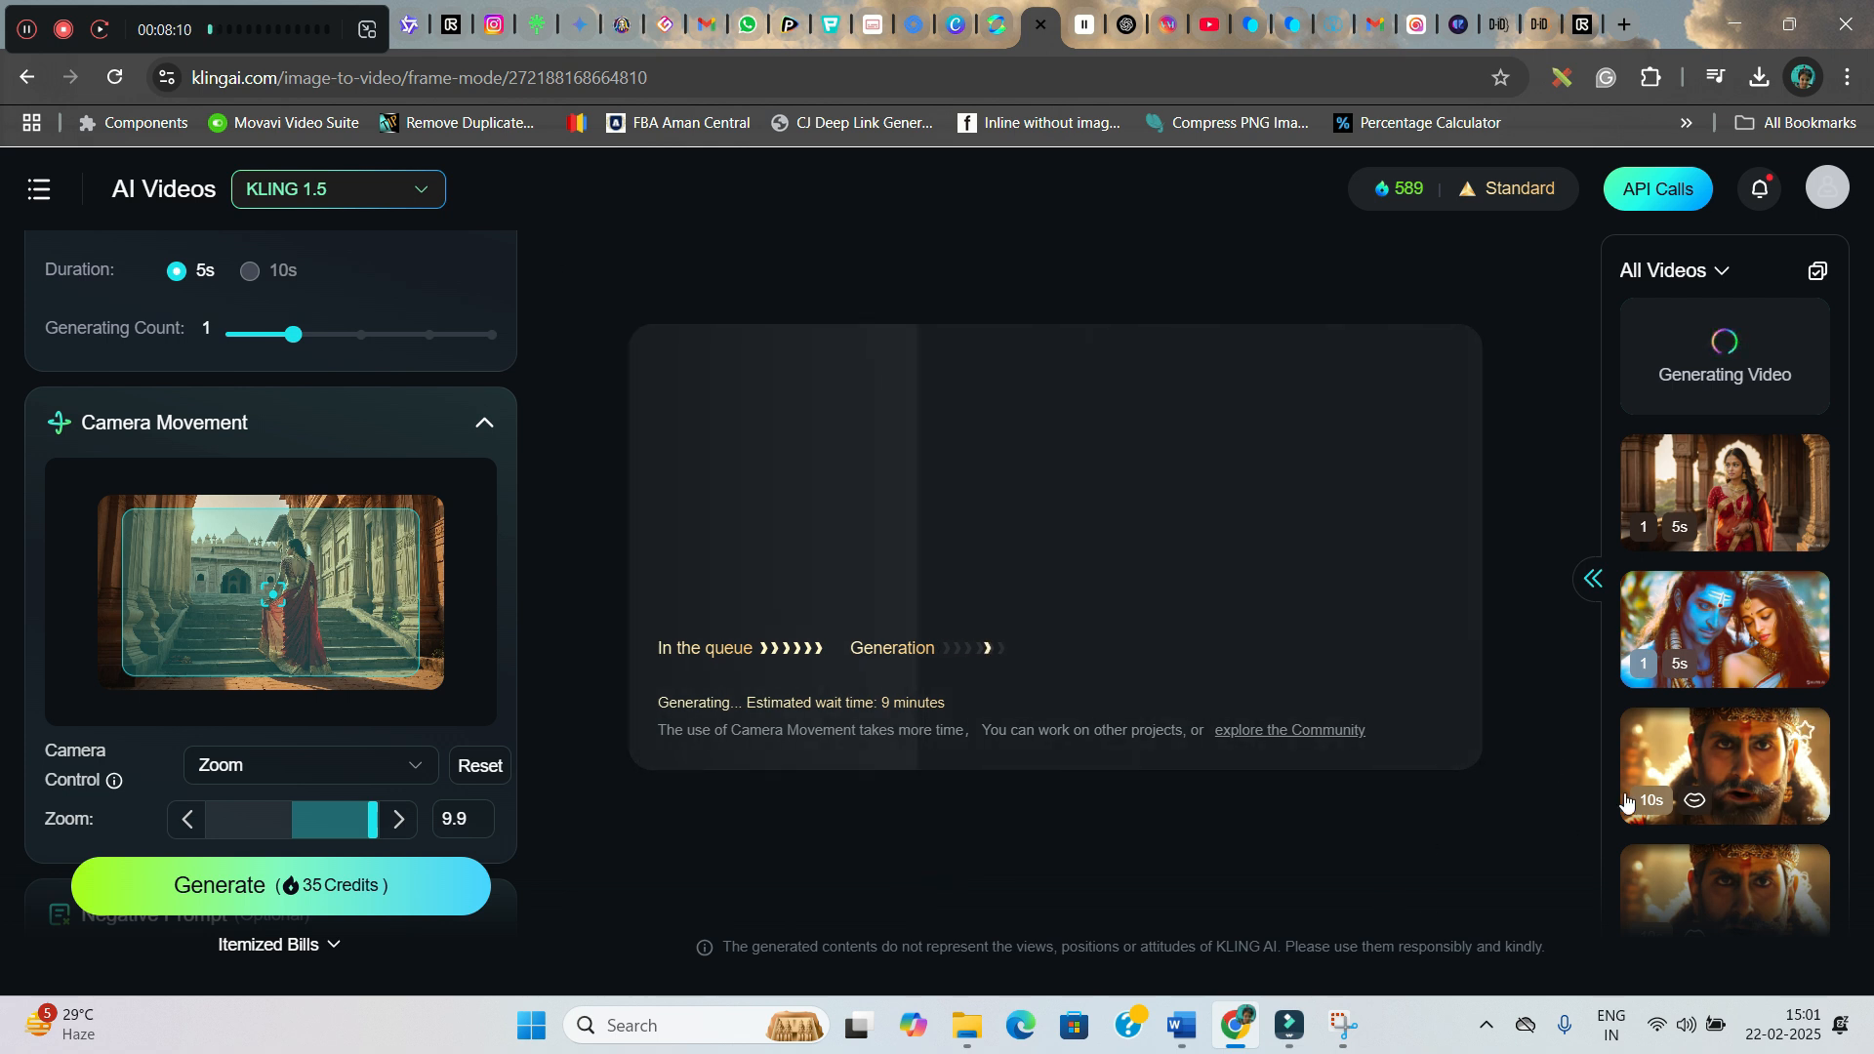
Step: Open the earlier 10-second video of the bearded king and start a text-to-speech lip sync for it
scroll(1745, 573, down, 5)
click(1745, 574)
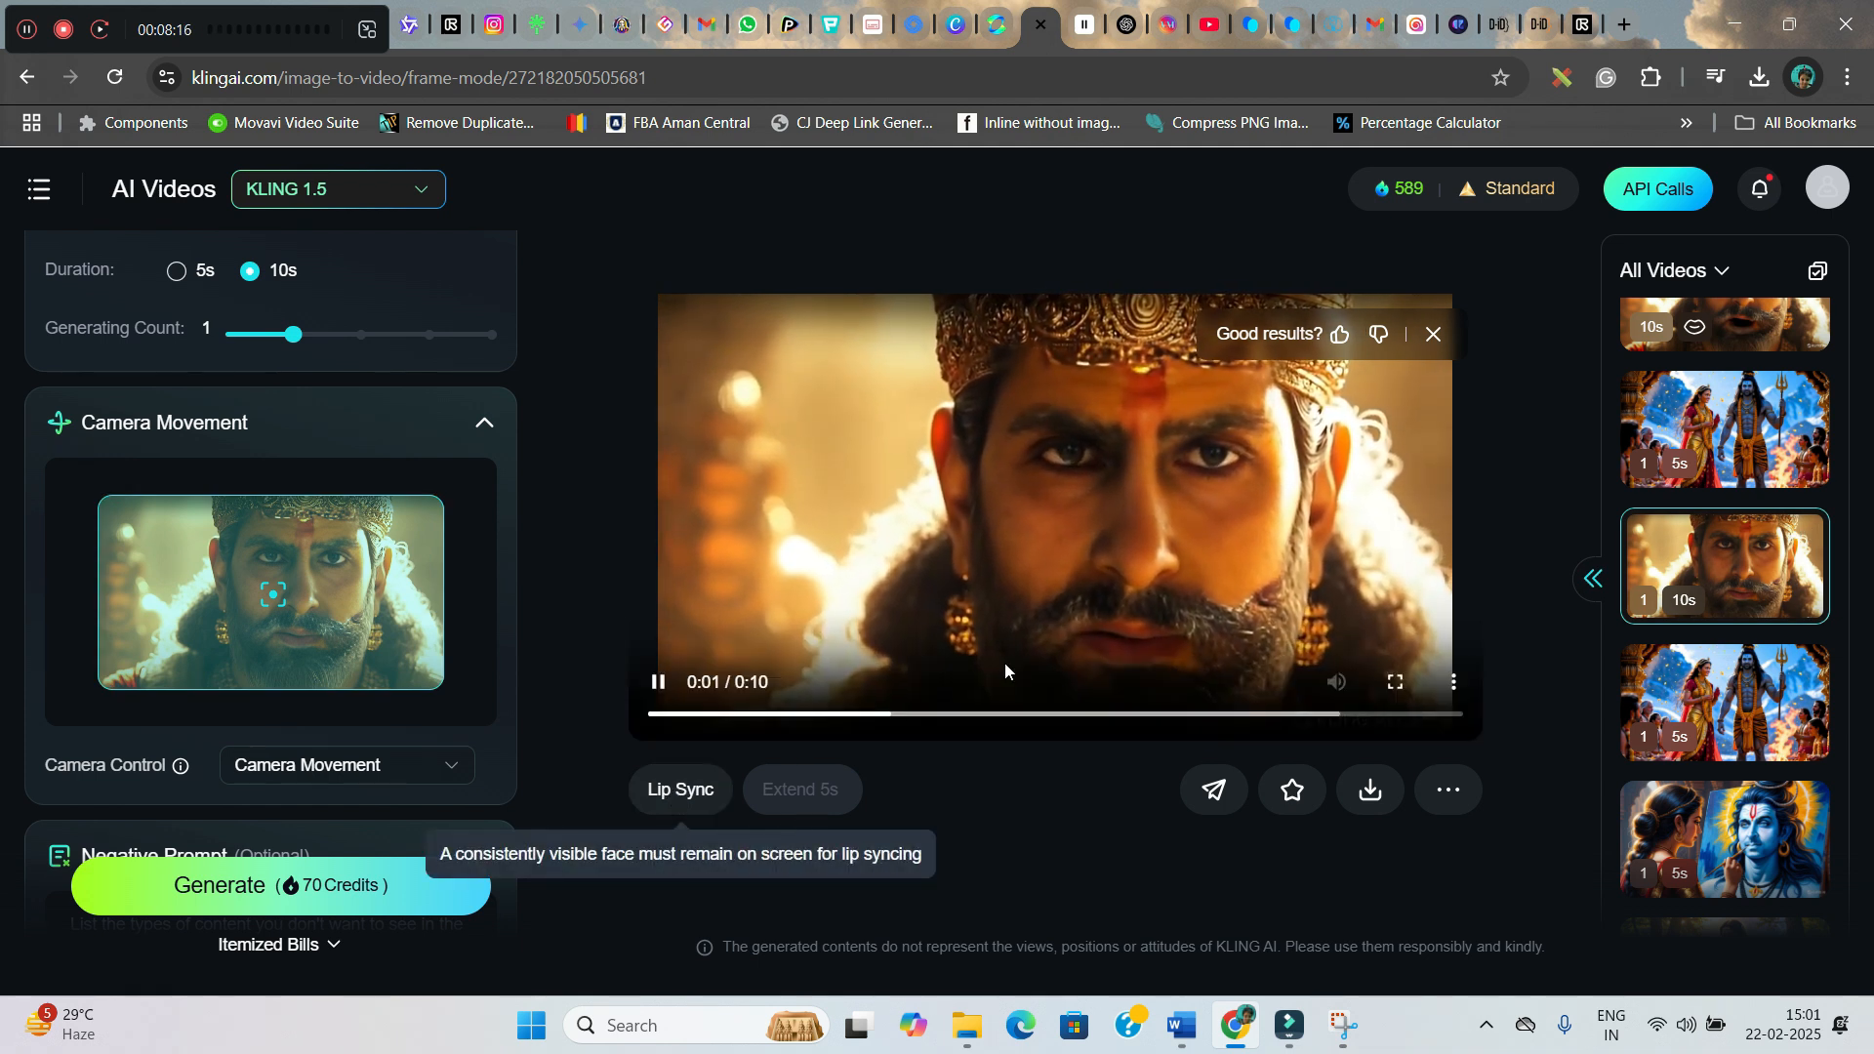
click(682, 791)
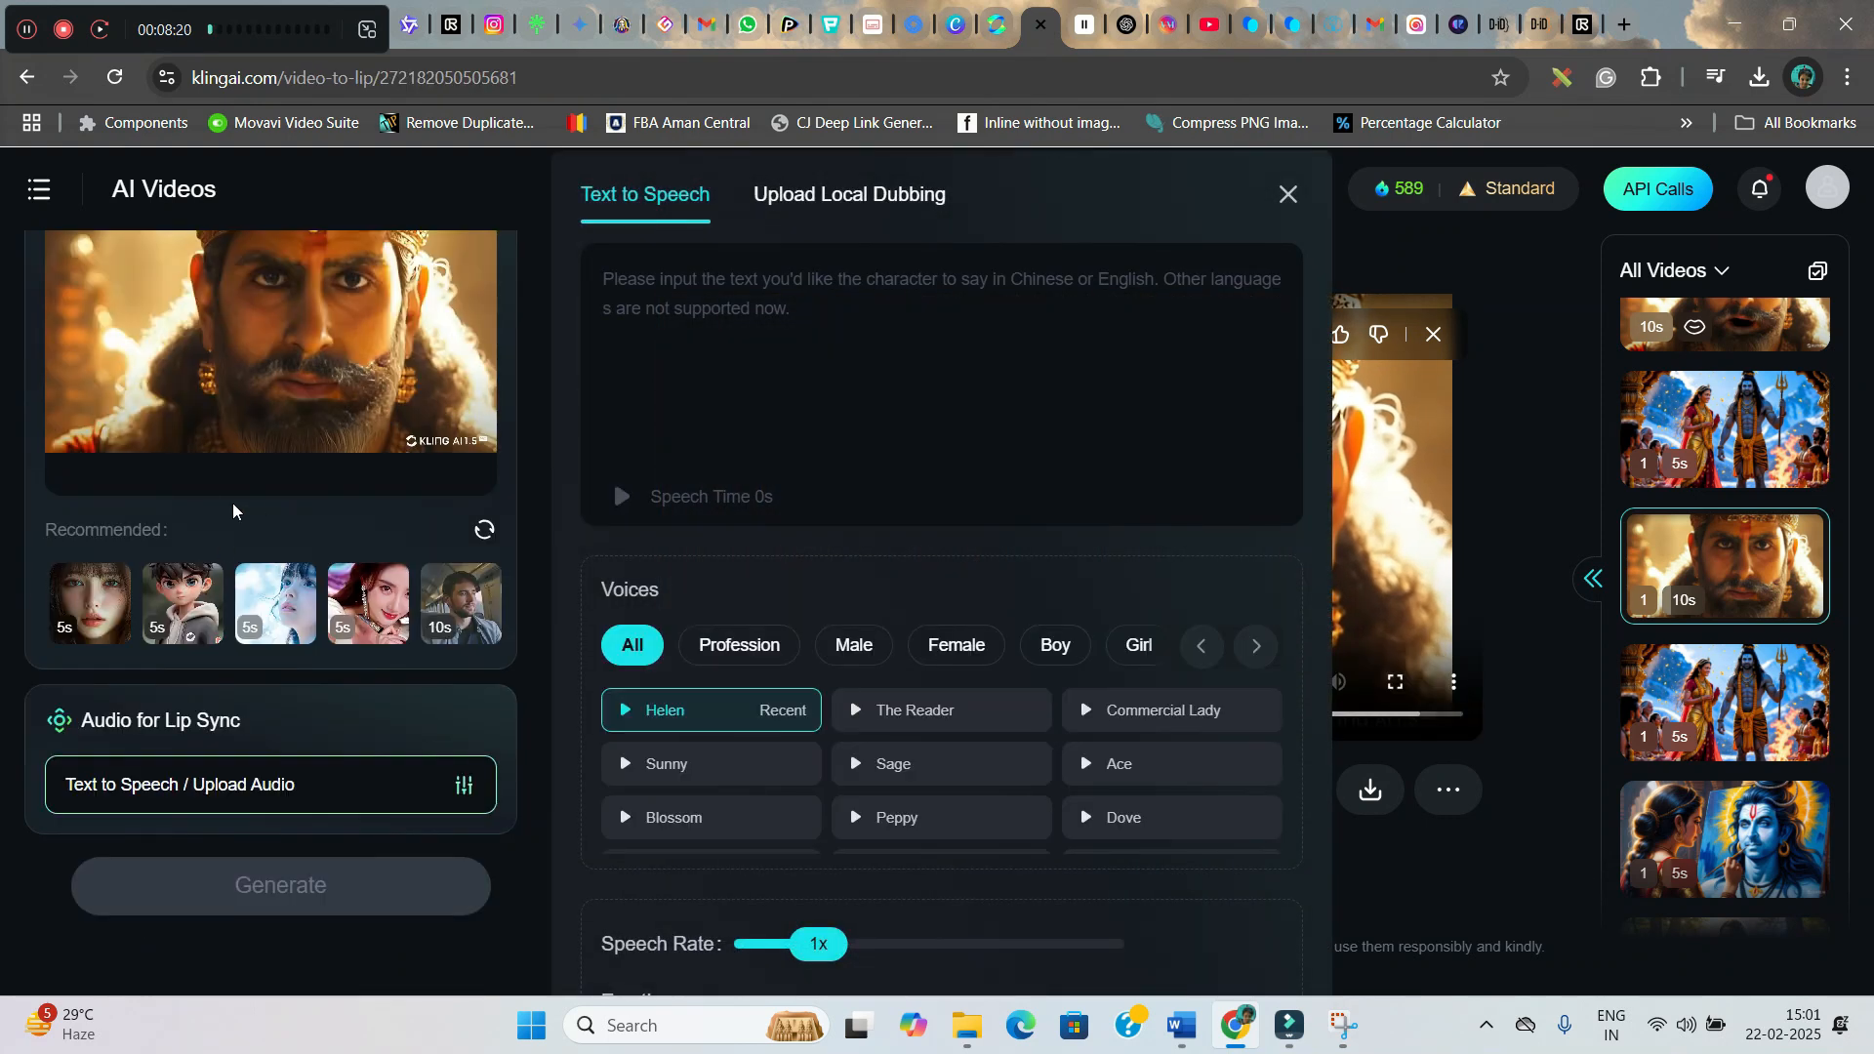
click(730, 277)
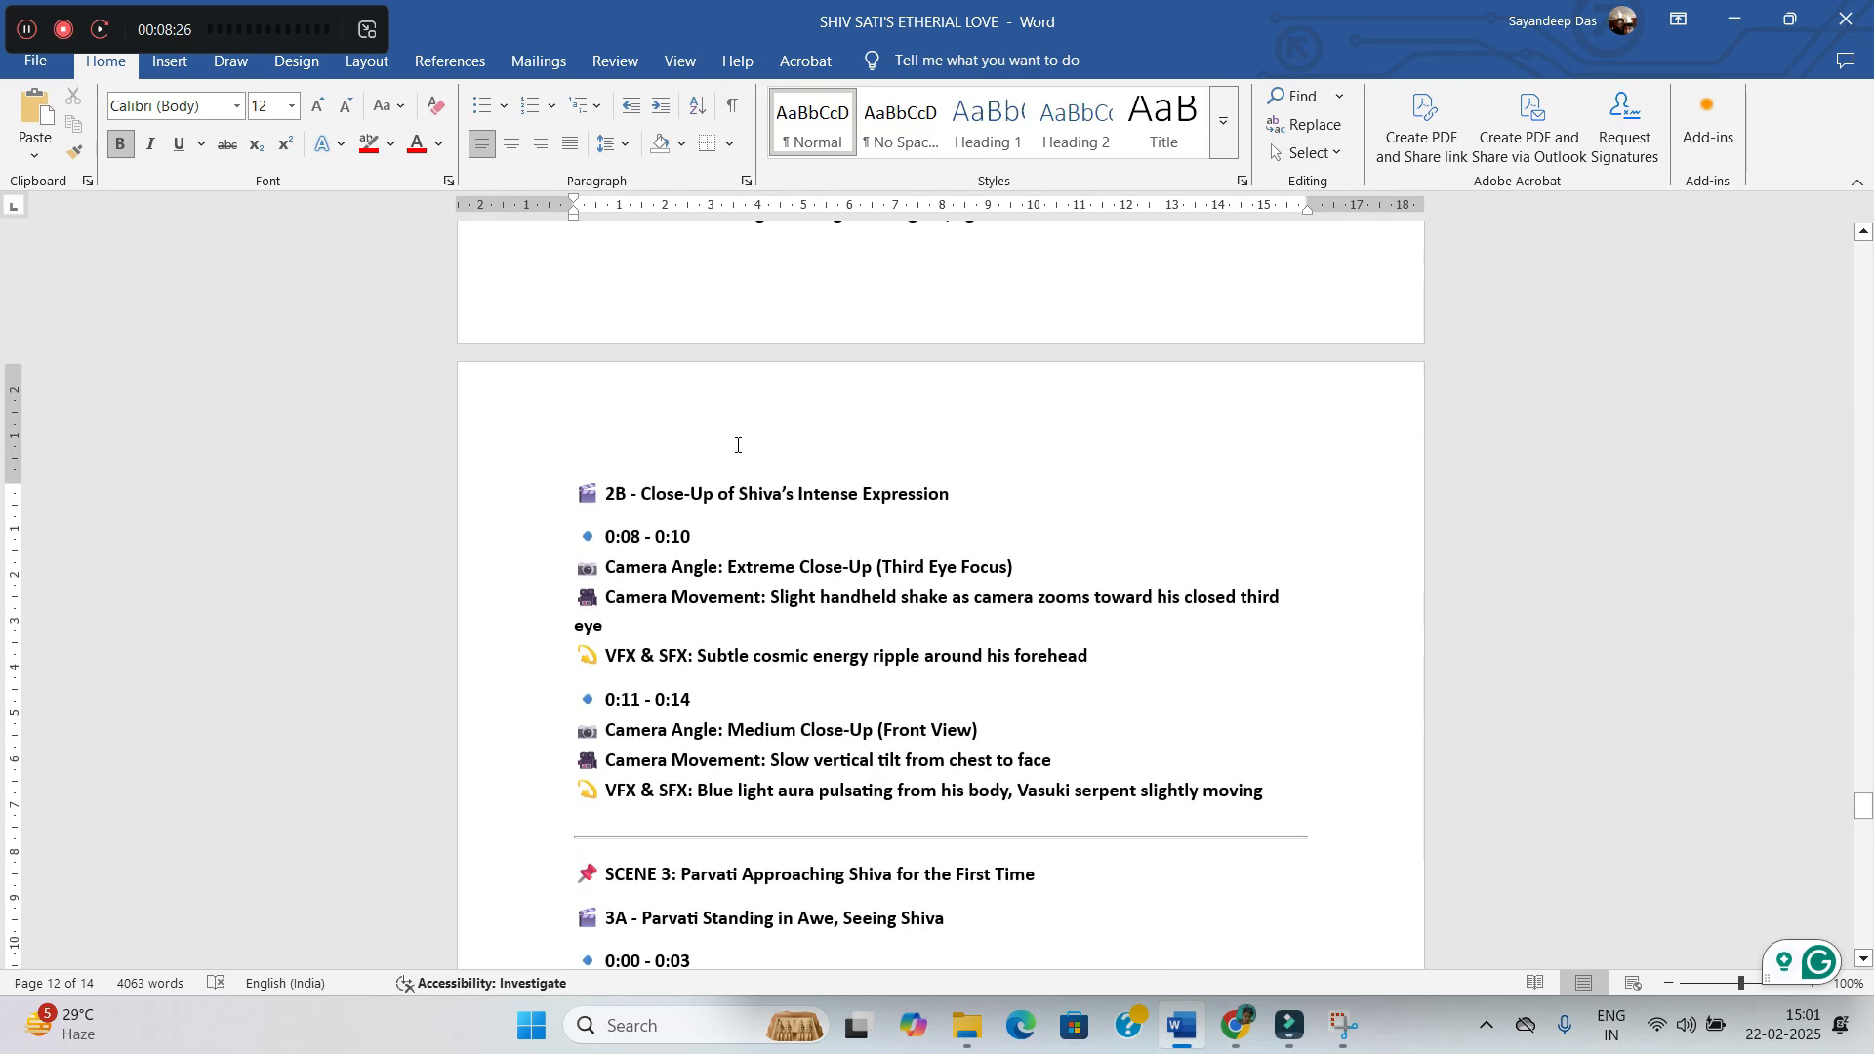
Step: Copy Daksha's line beginning "You will forget him" from the Word story and paste it as the lip-sync speech text
scroll(1069, 486, up, 8)
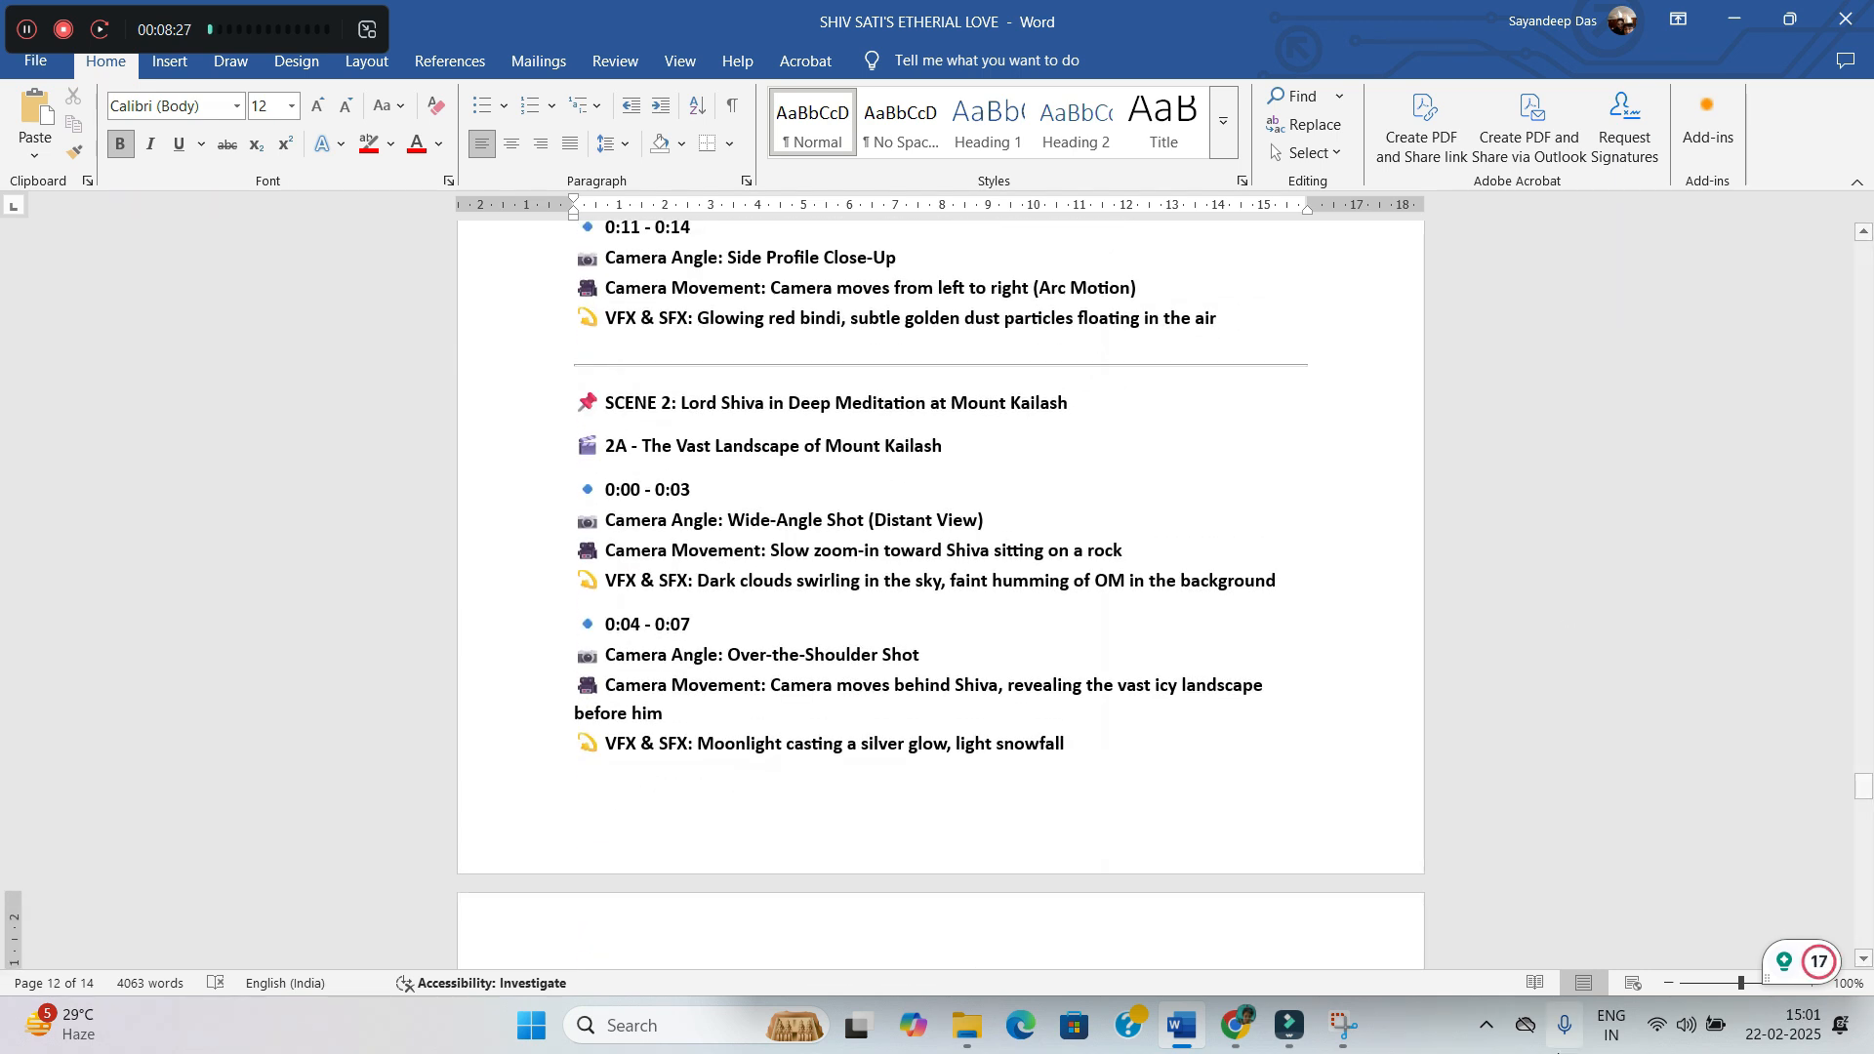
scroll(1069, 486, up, 2)
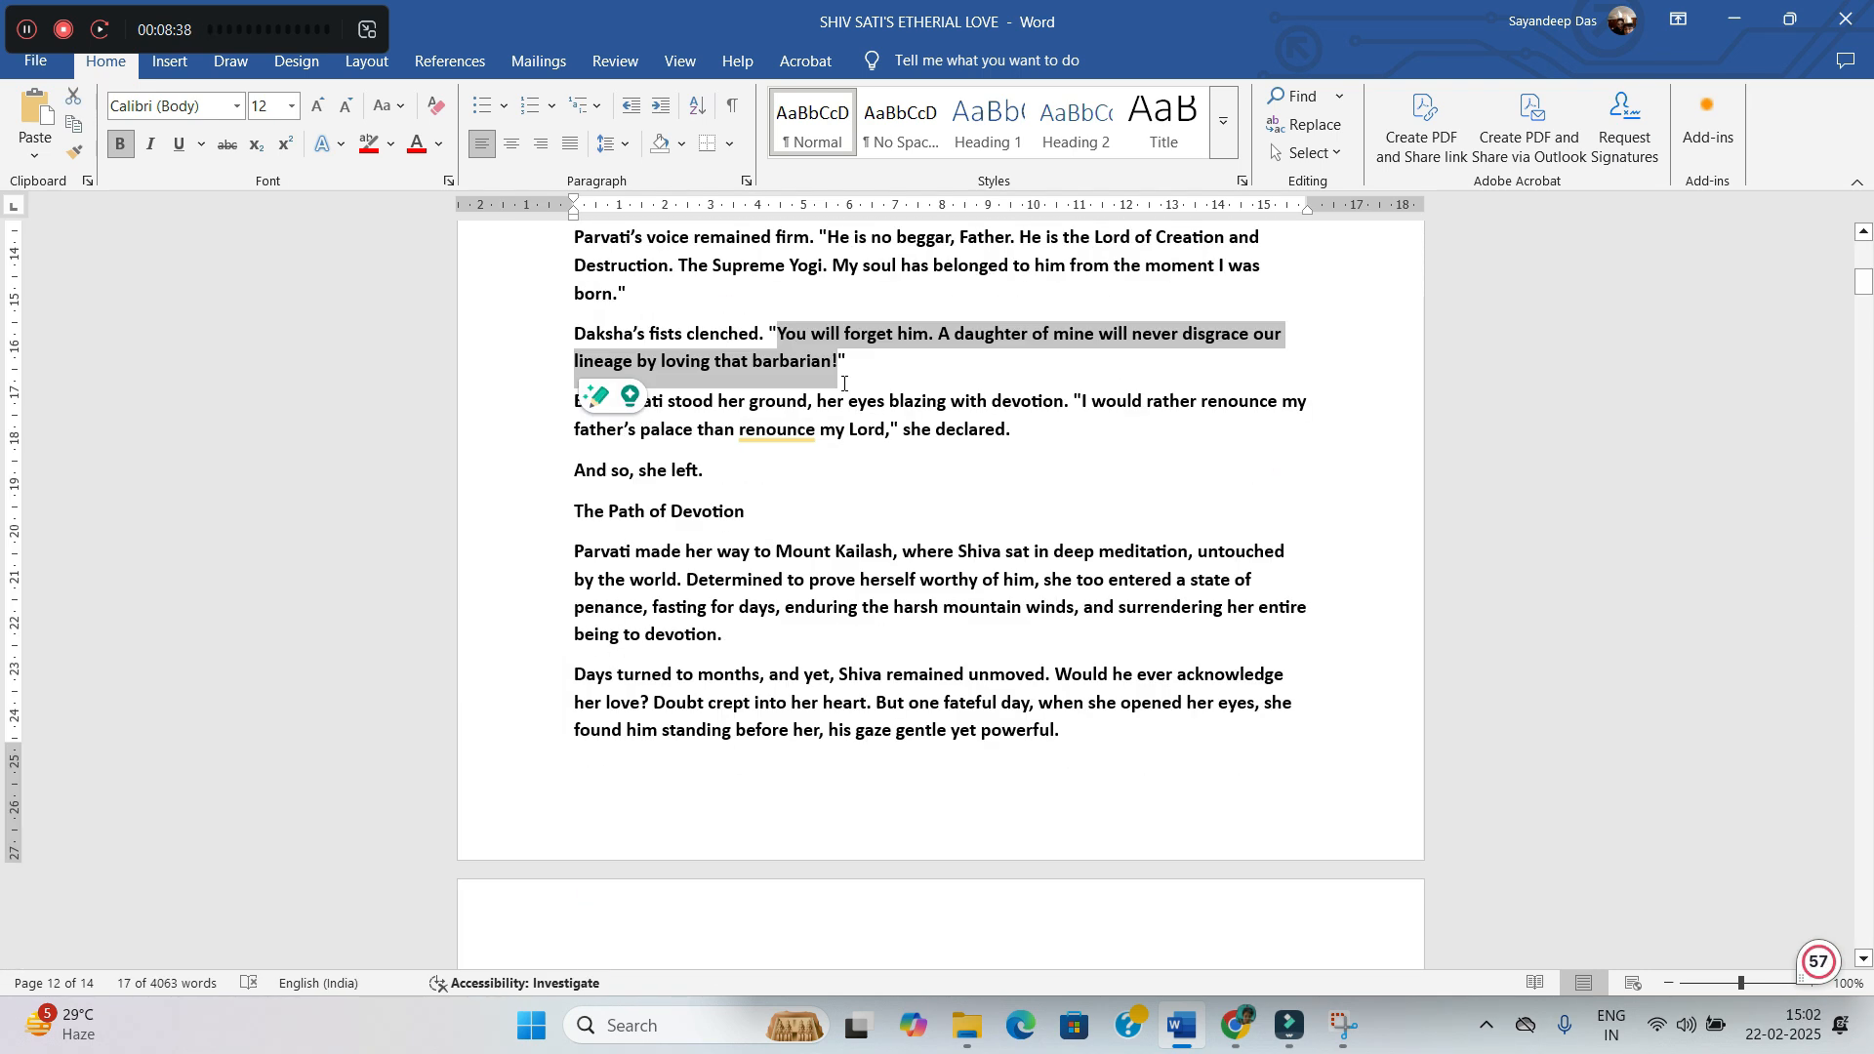
key(ctrl+c)
key(alt+Tab)
click(785, 317)
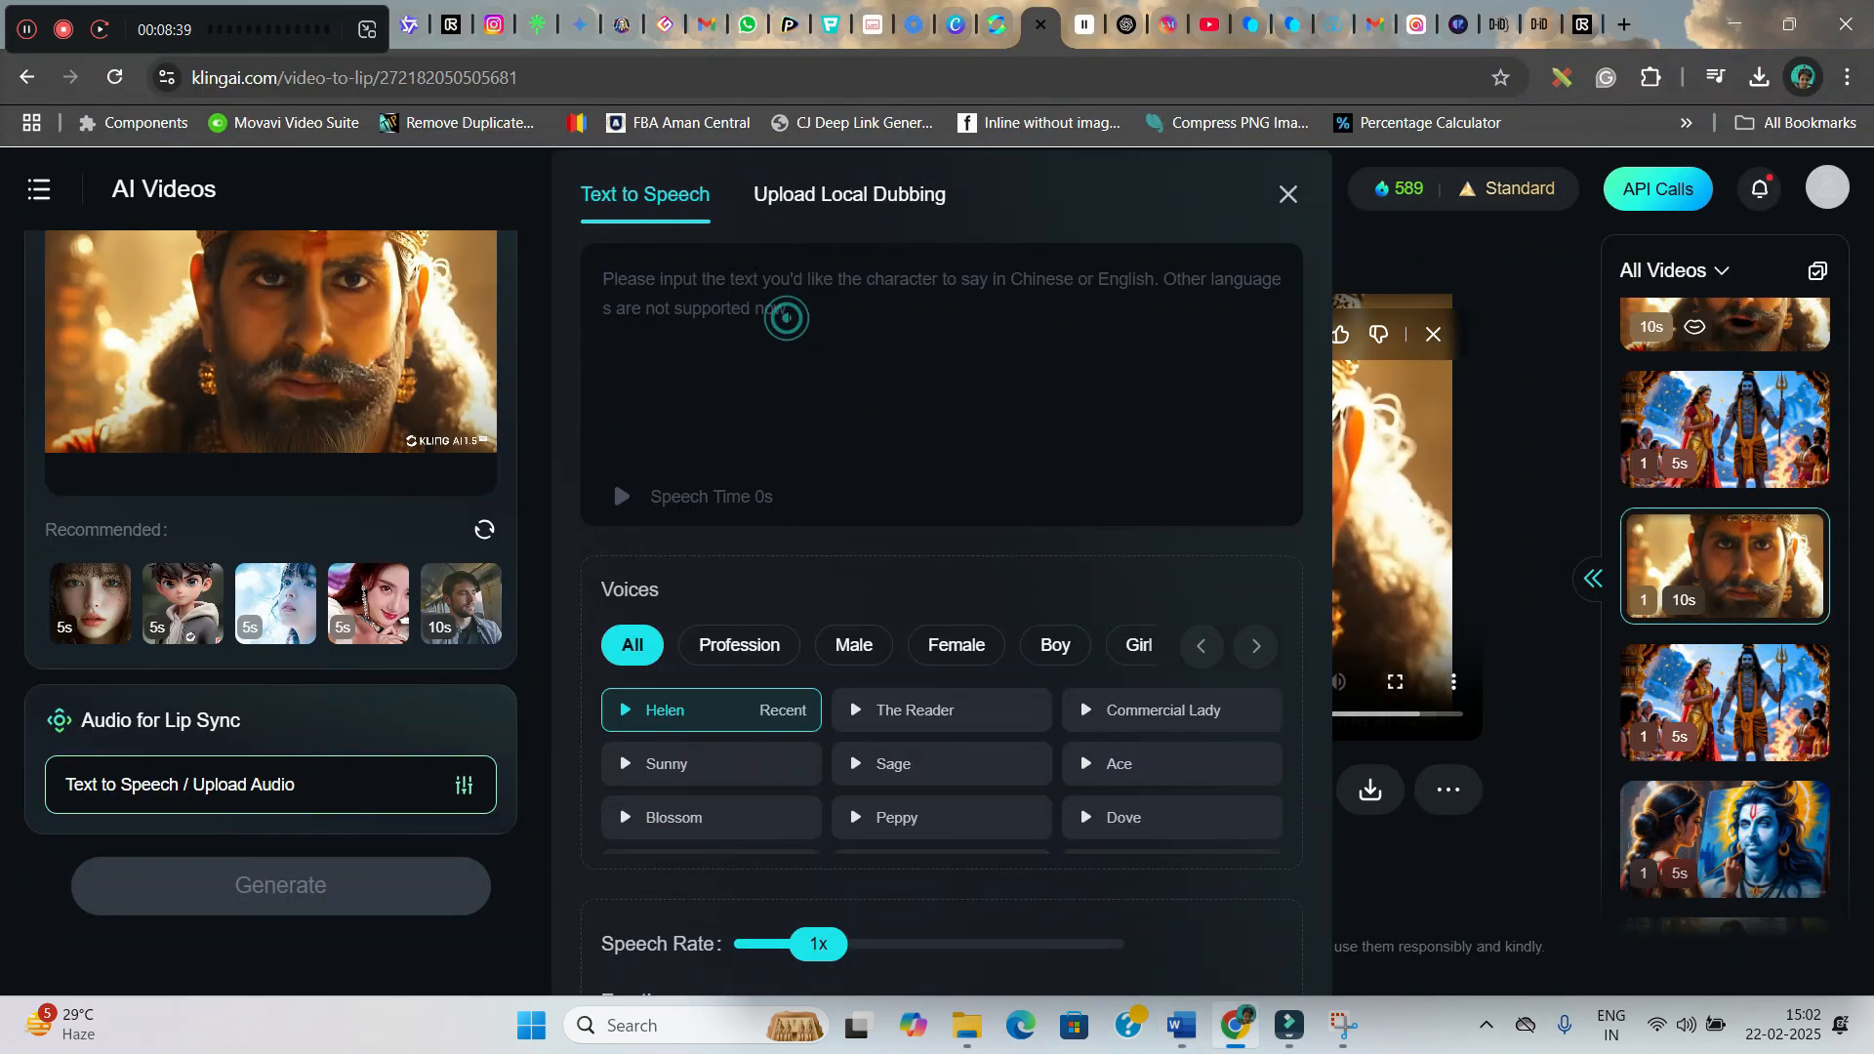
key(ctrl+v)
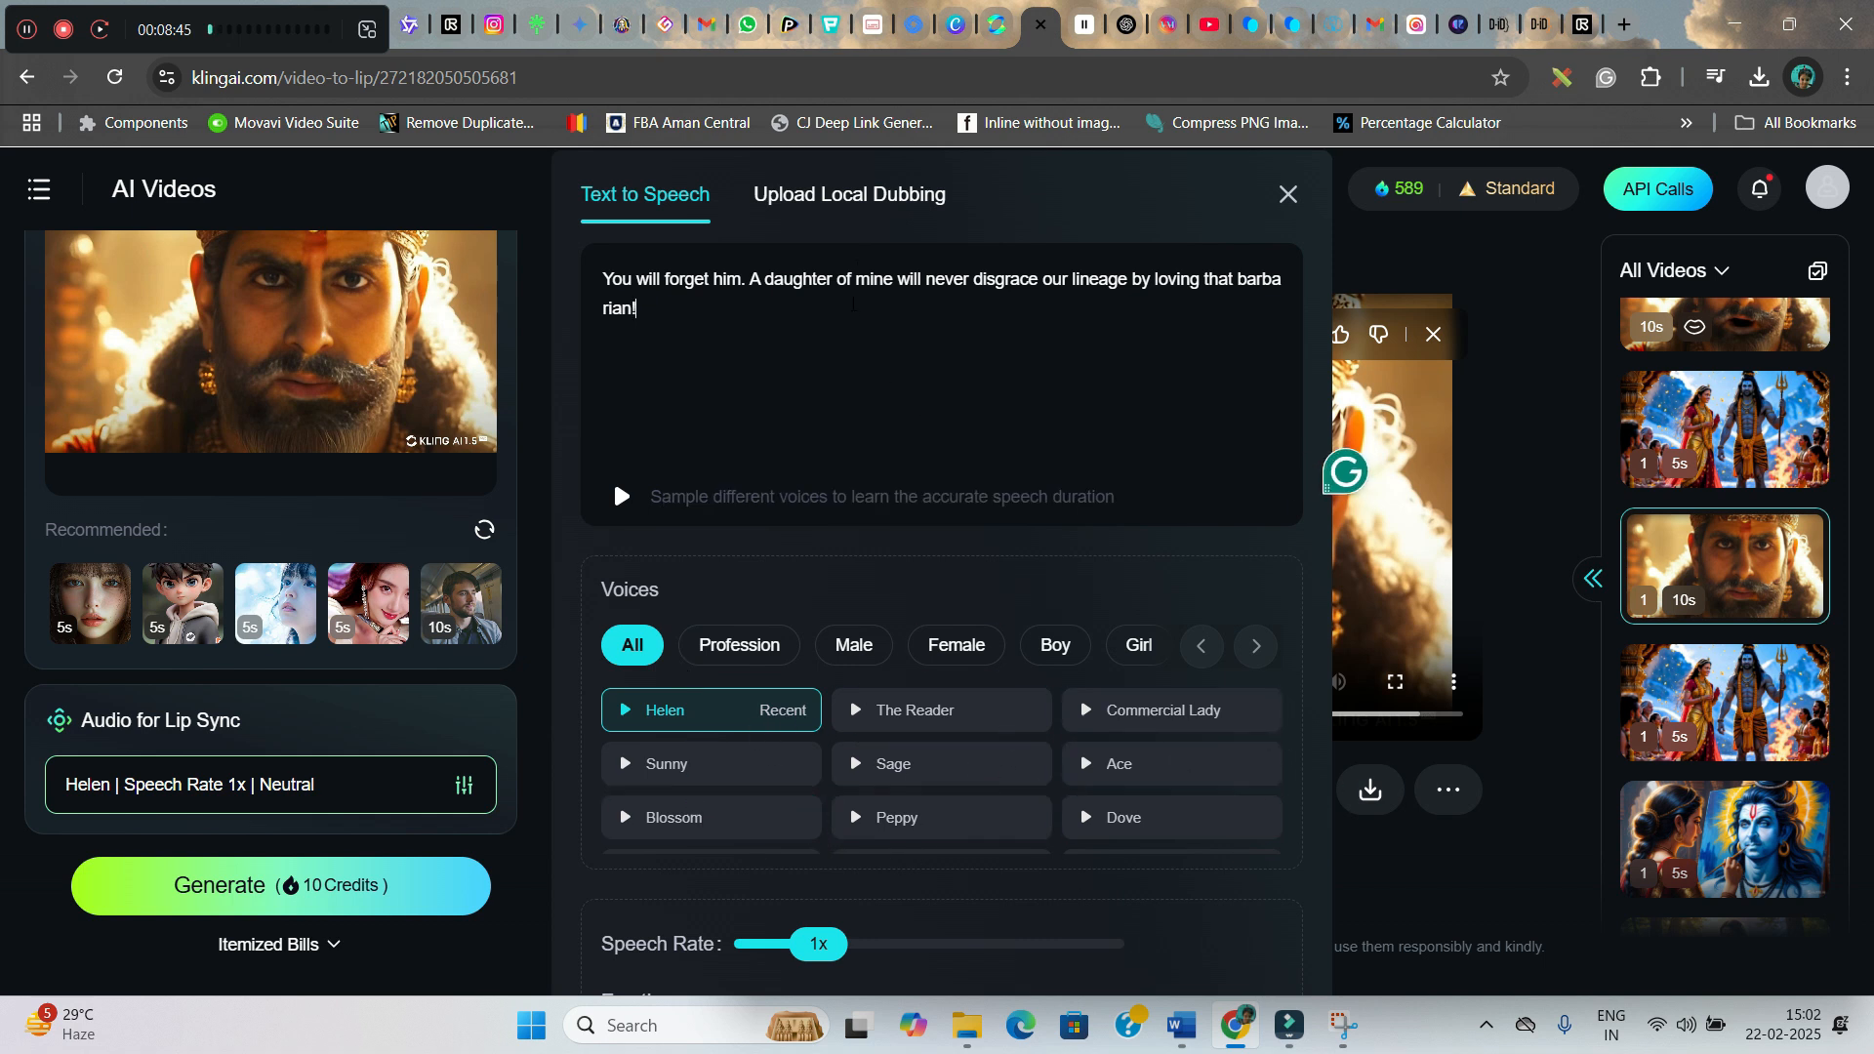
Step: Check the local dubbing upload option and the narration set up in ElevenLabs Text to Speech, and return to Kling AI
click(868, 187)
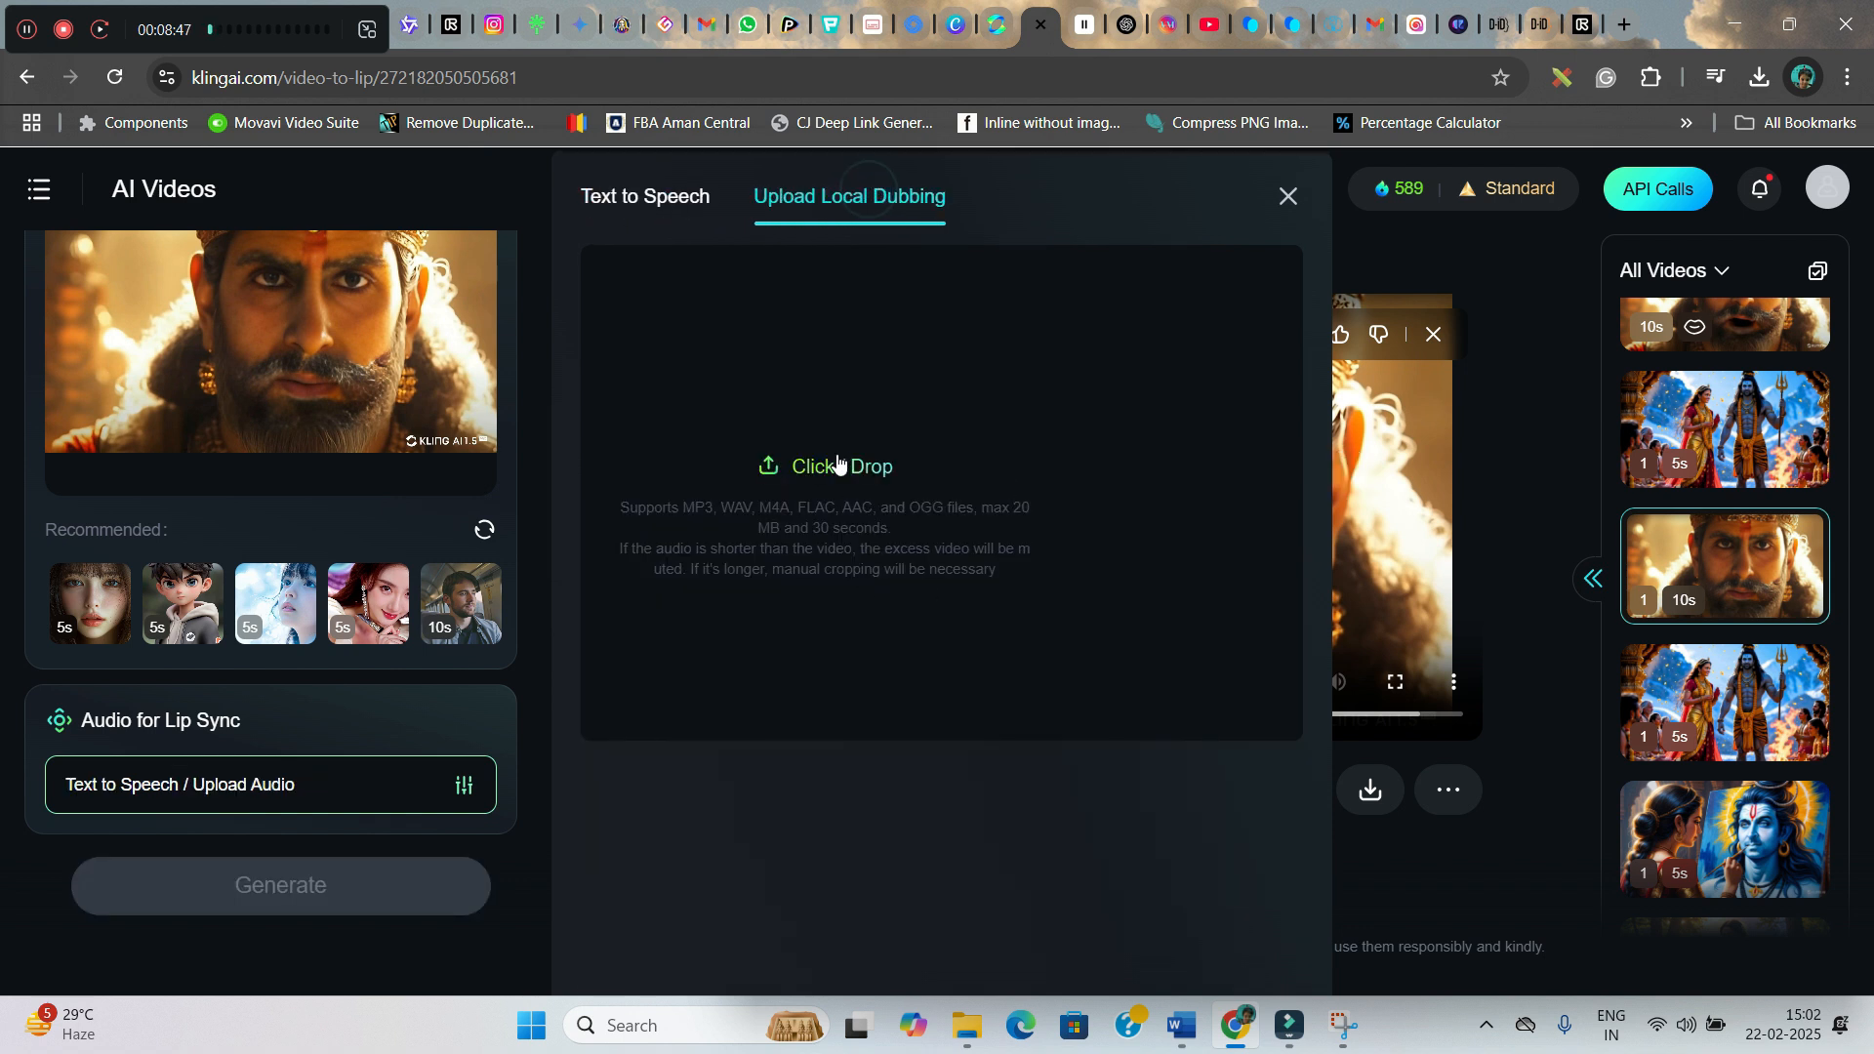
click(1087, 27)
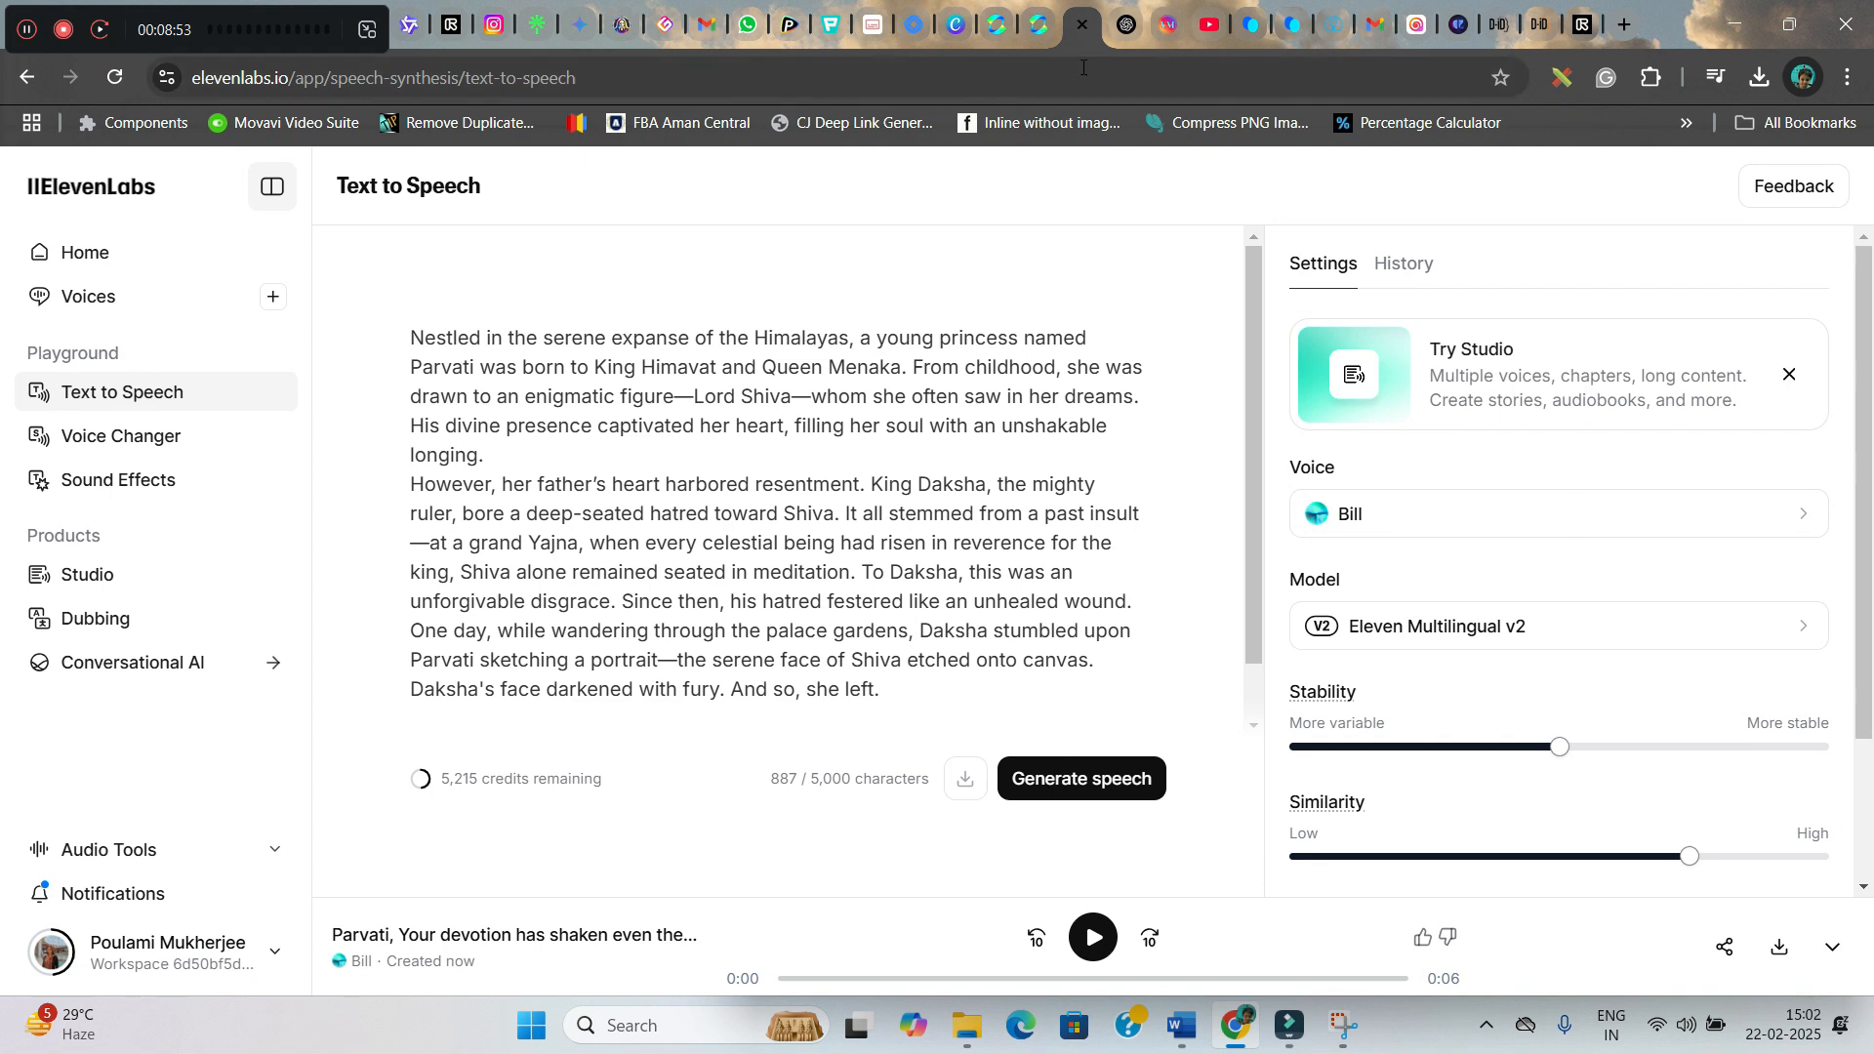
click(1038, 26)
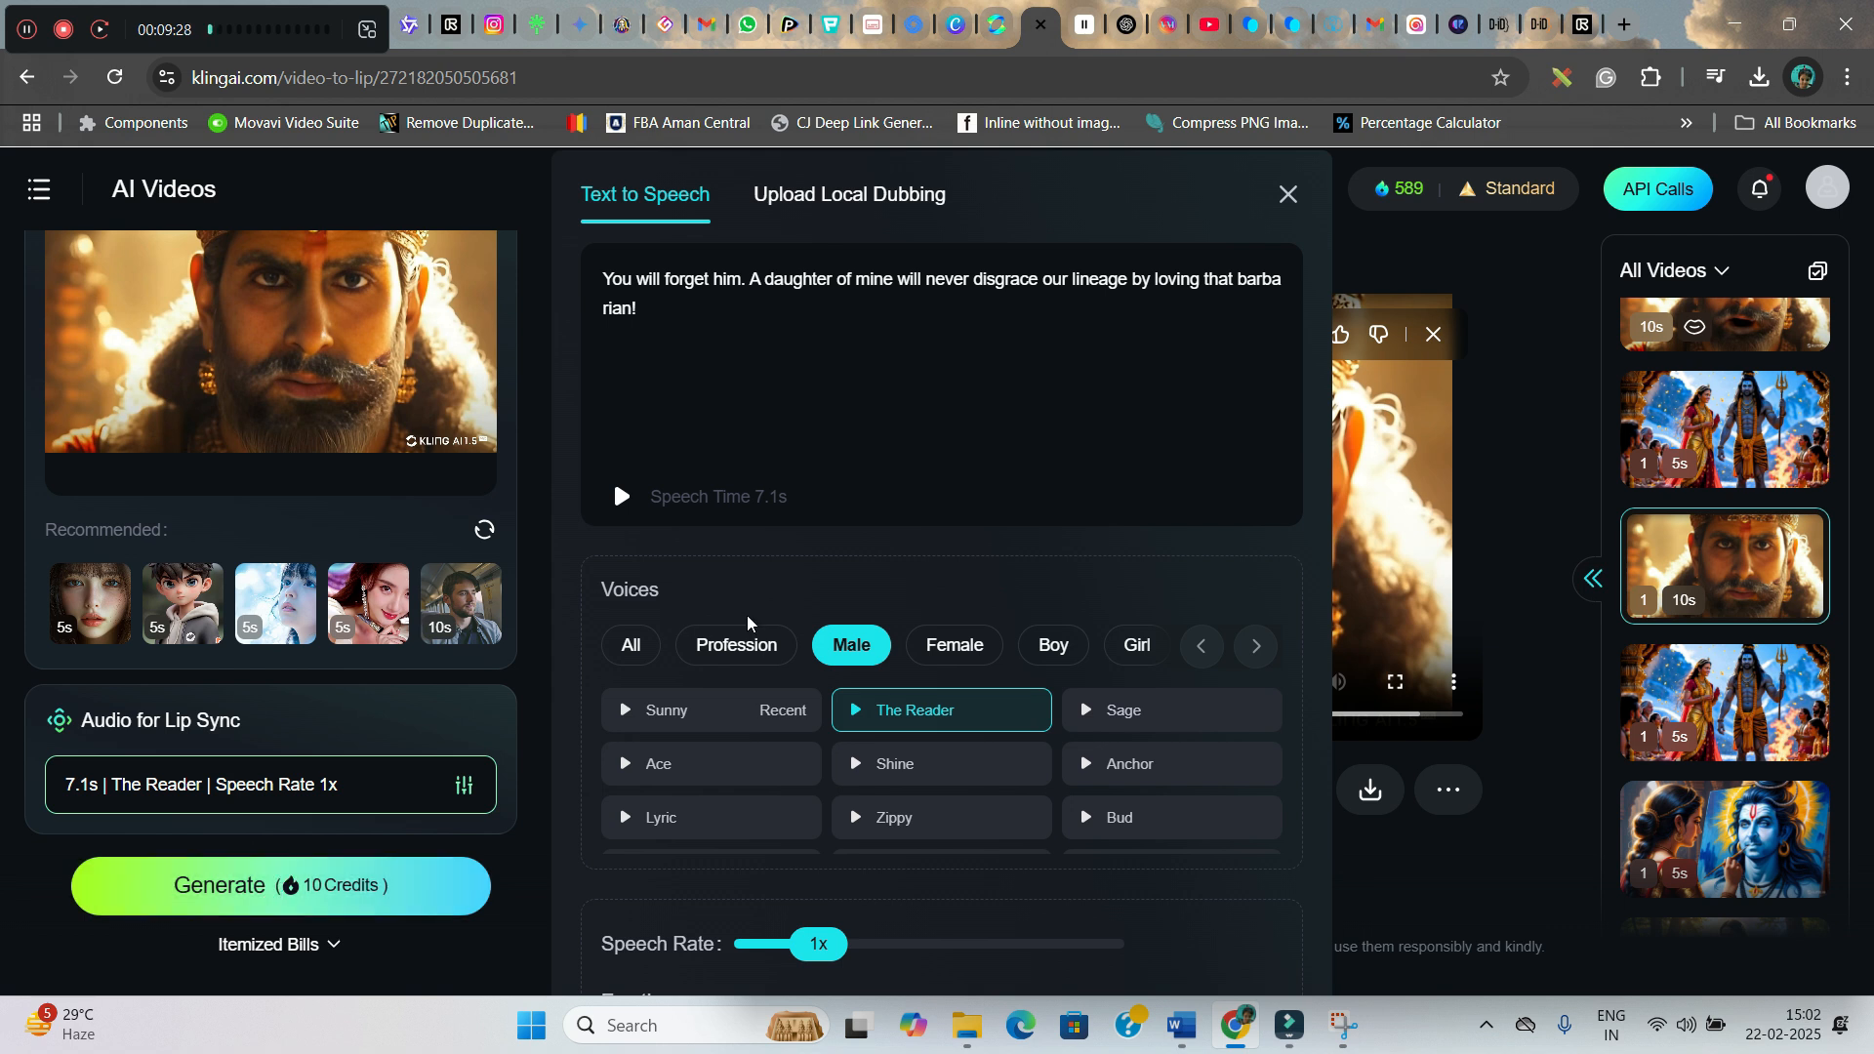
Step: Close the lip-sync audio settings and view the previously lip-synced 10-second video of the king
click(1287, 196)
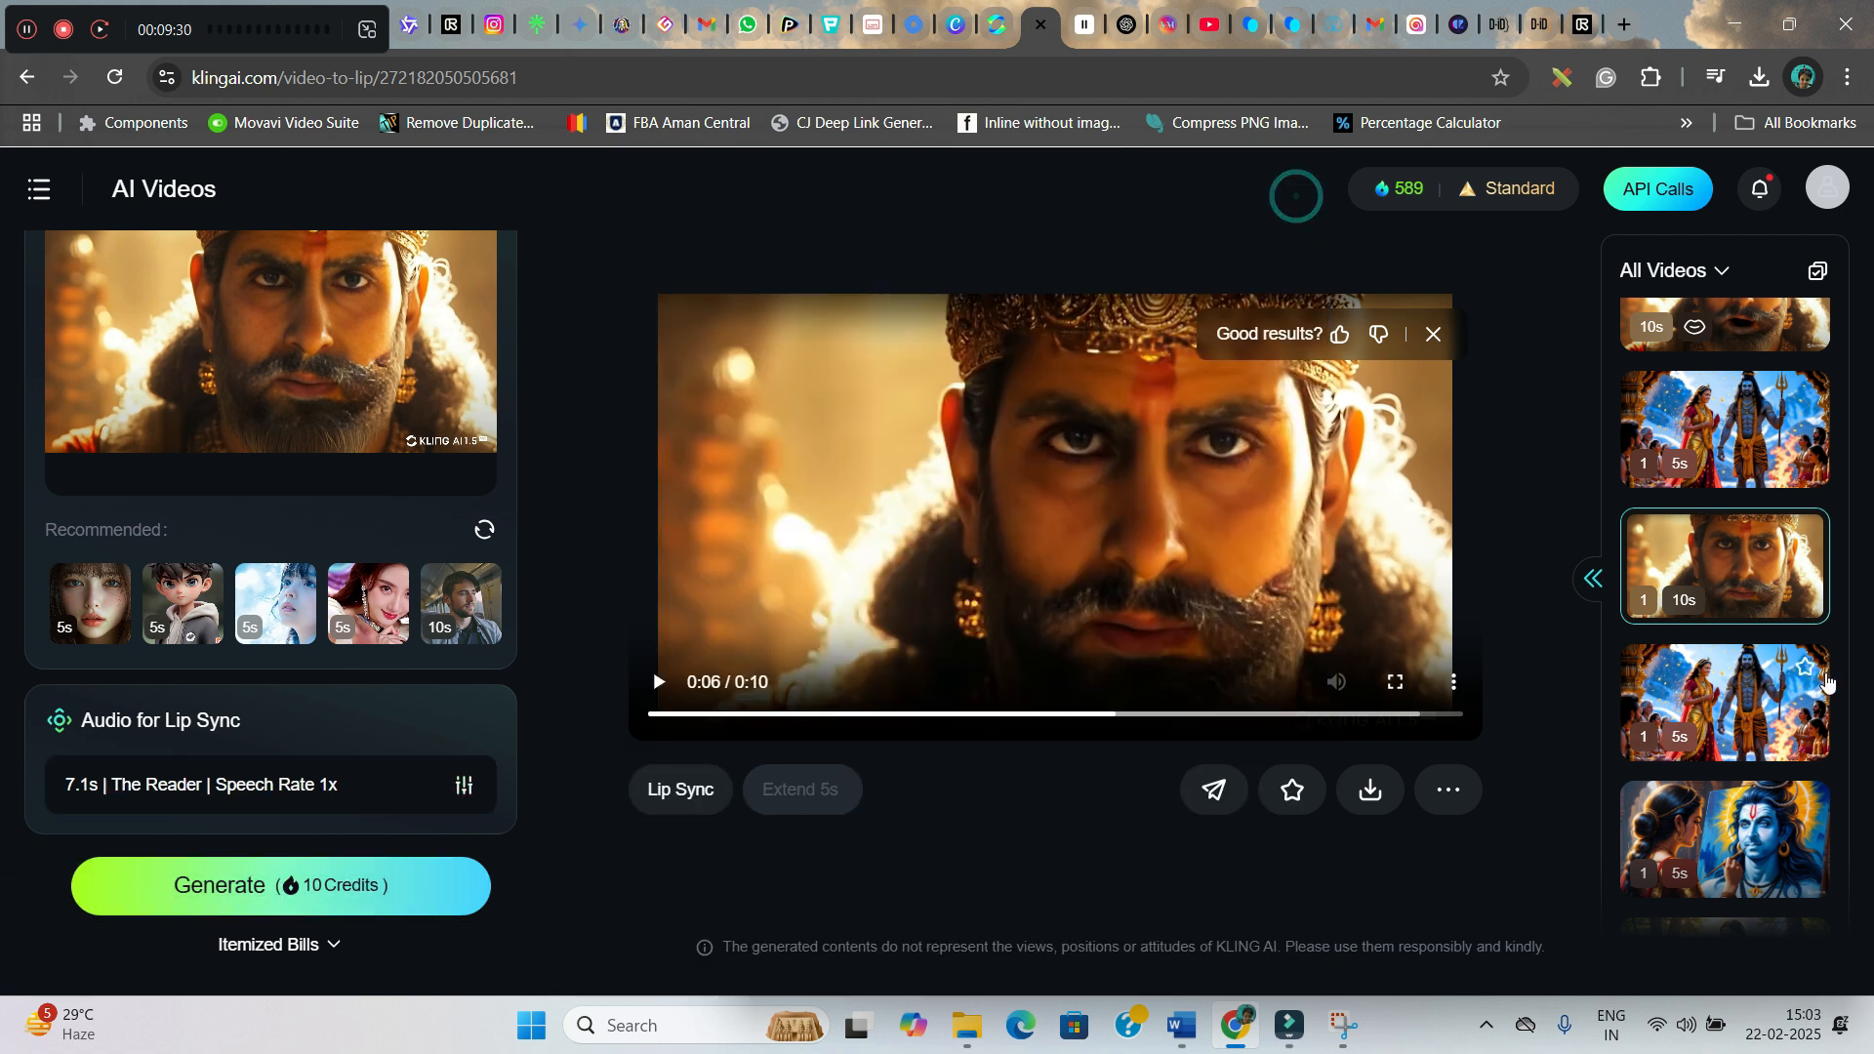
click(1760, 642)
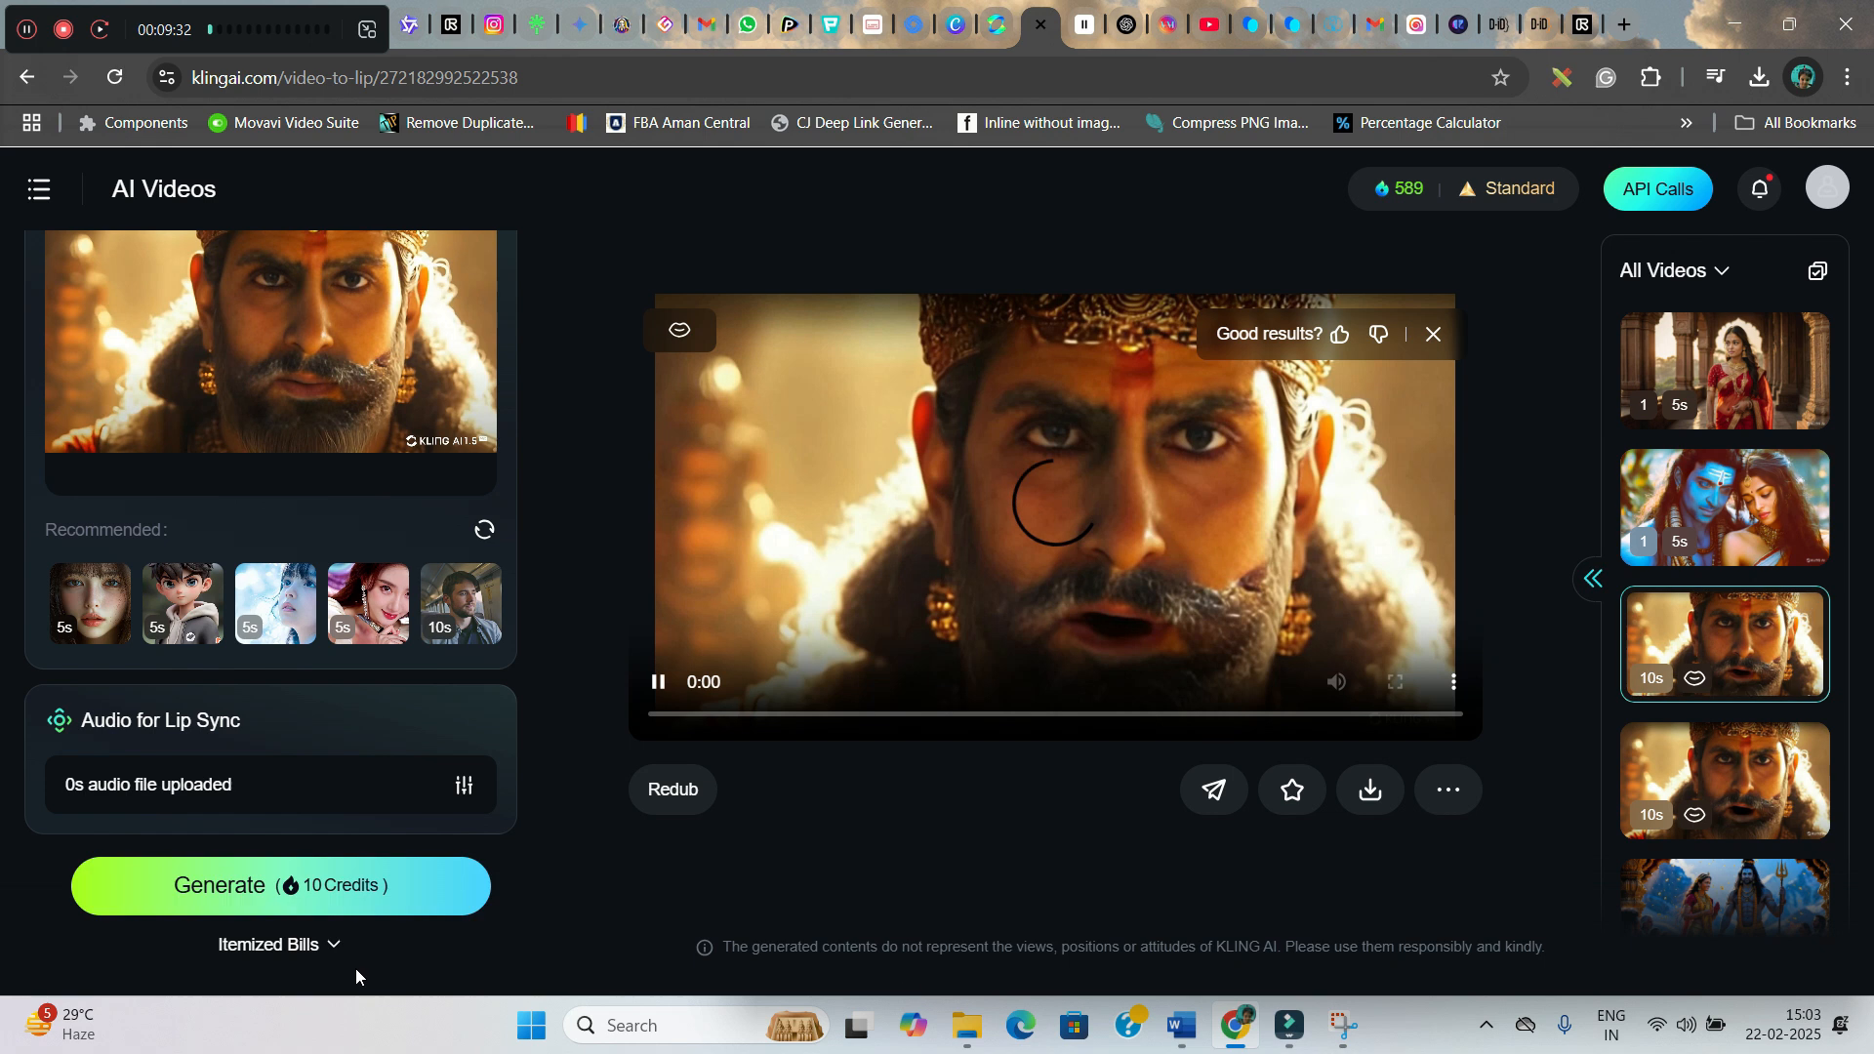
Step: Check the uploaded ElevenLabs dubbing file in the lip-sync audio settings and return to the lip-synced video of the king
click(273, 785)
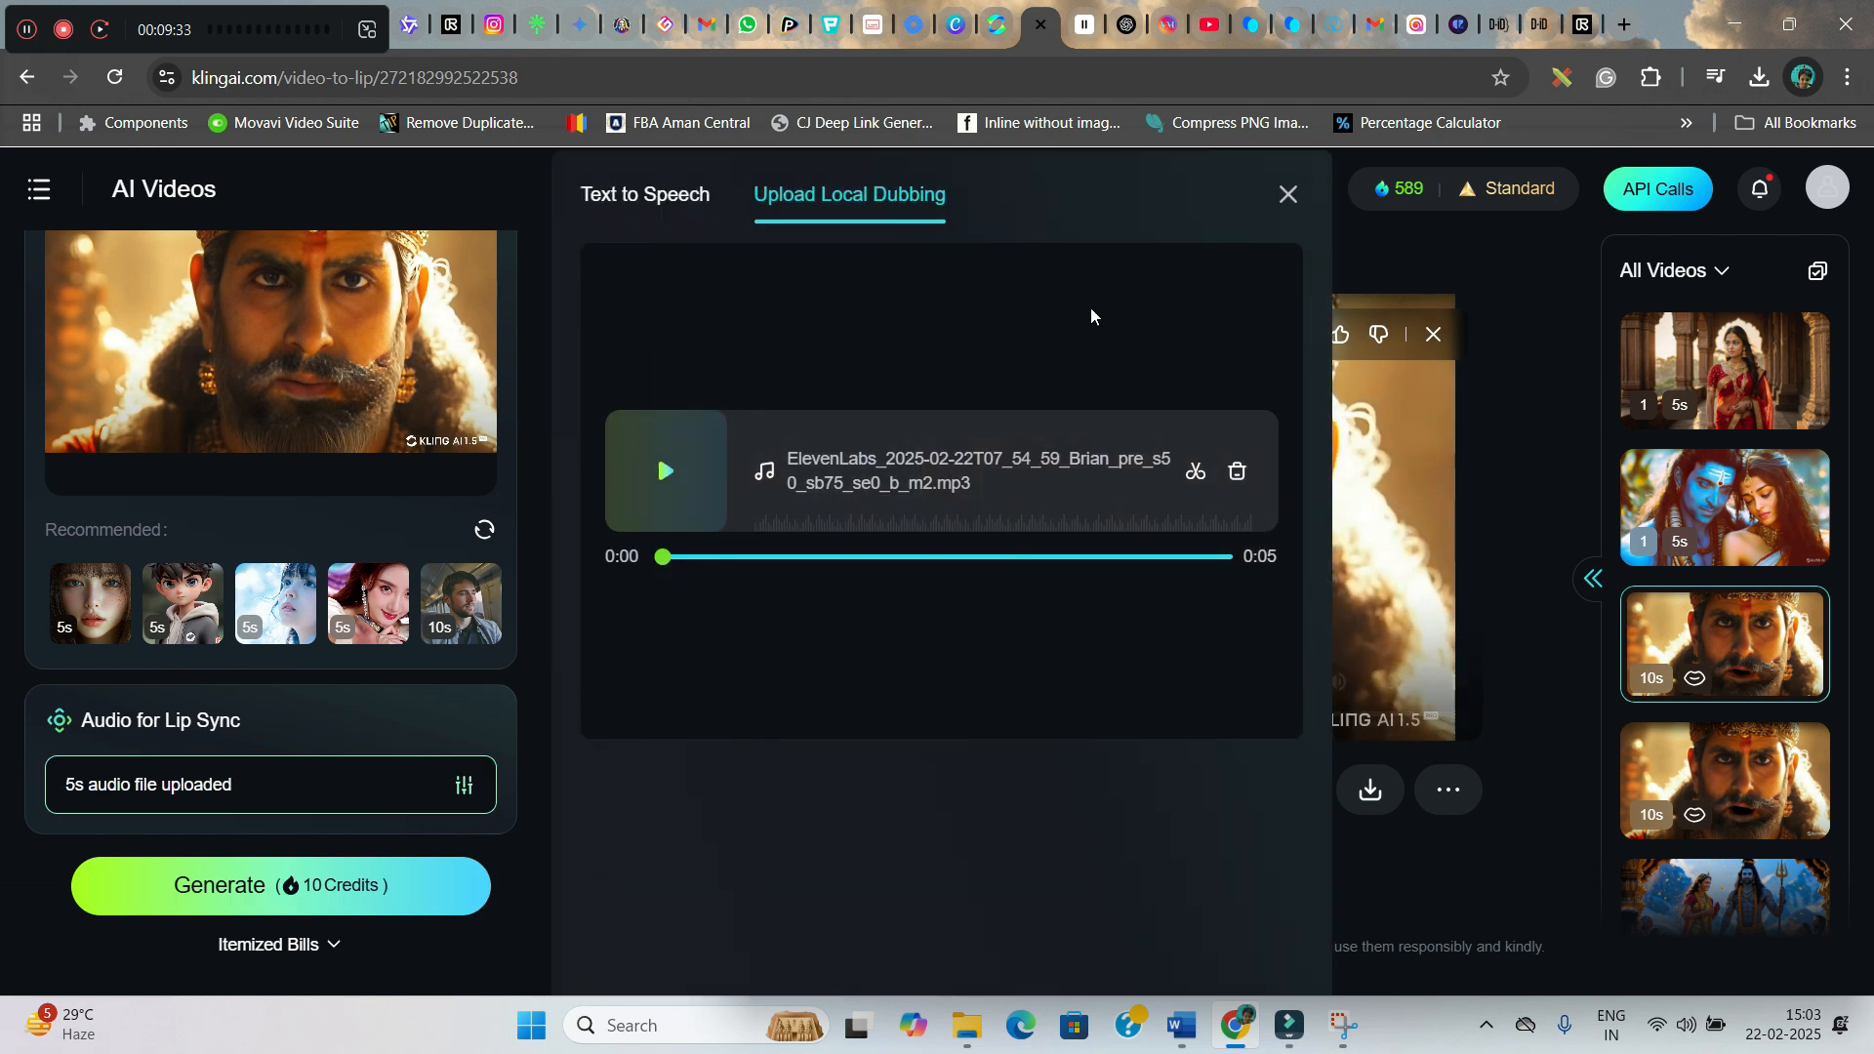
click(1288, 194)
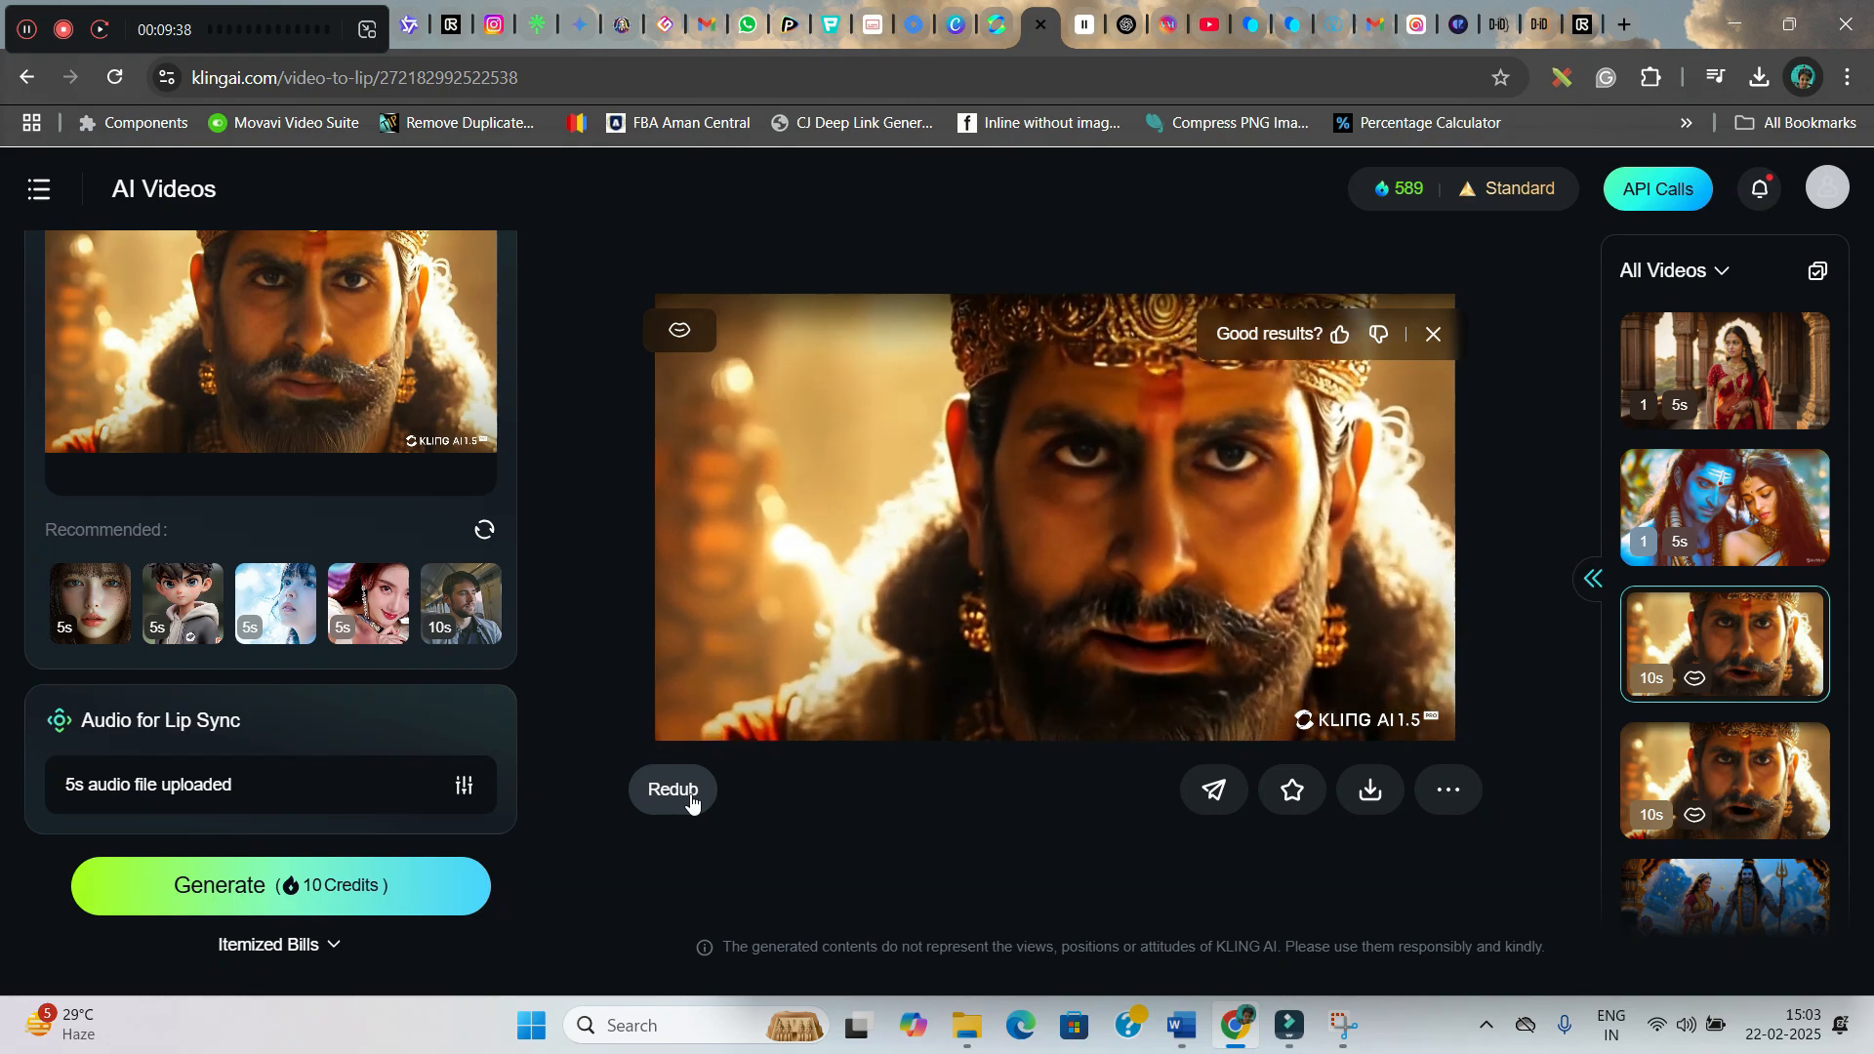
mouse_move(1369, 788)
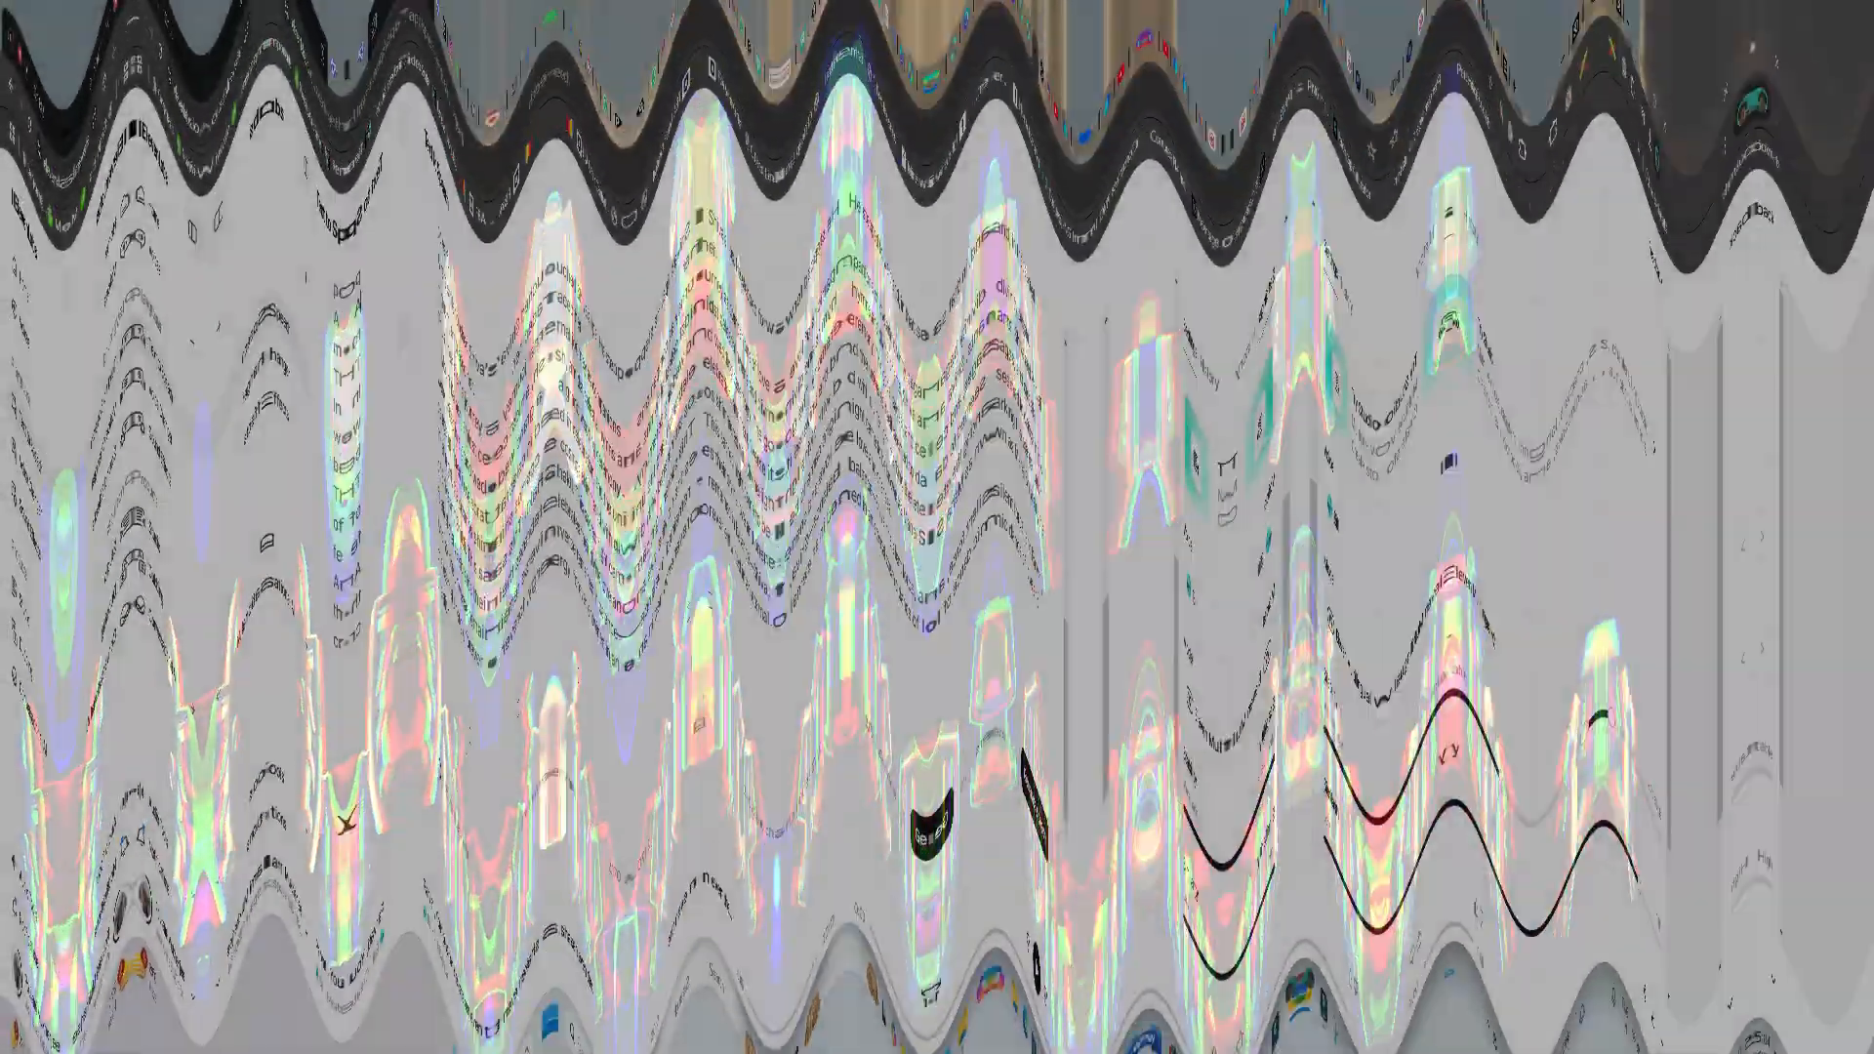
Step: In ElevenLabs, set the narration voice to Brian, generate speech for the full story text and download the audio
scroll(455, 444, up, 2)
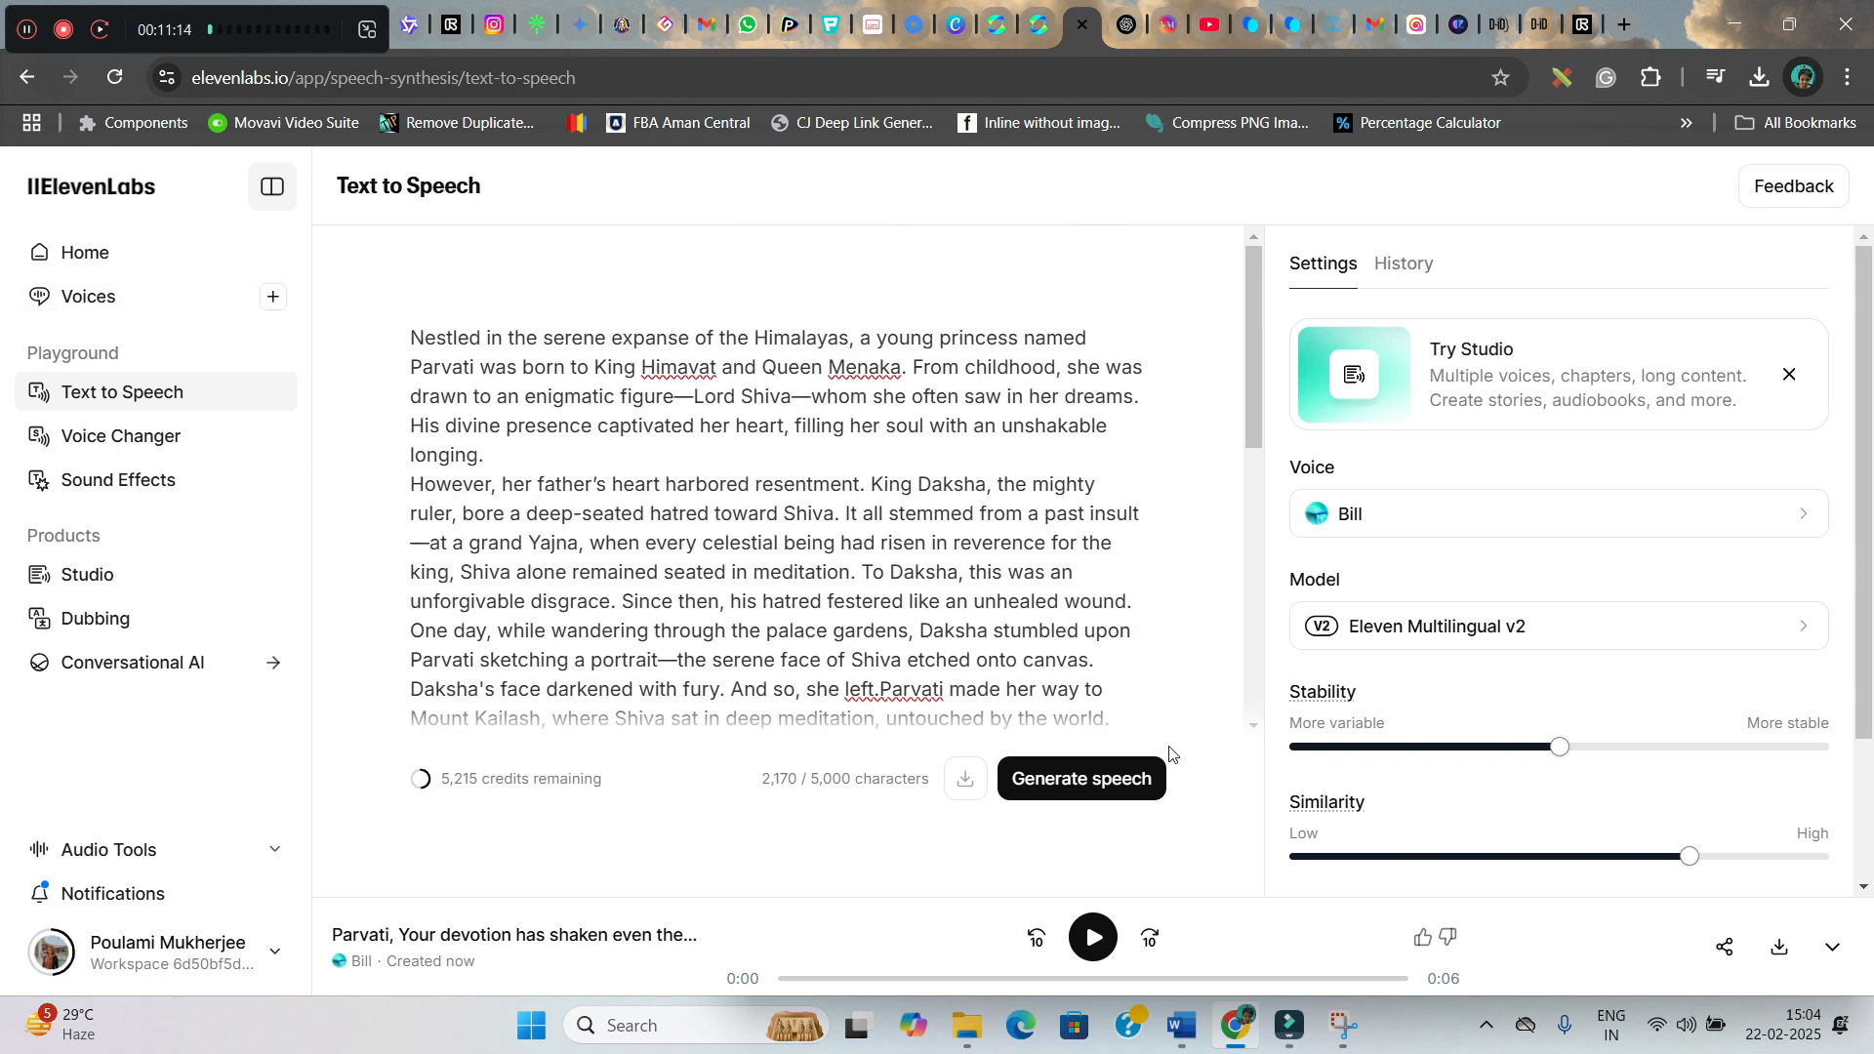
click(1426, 528)
click(1371, 825)
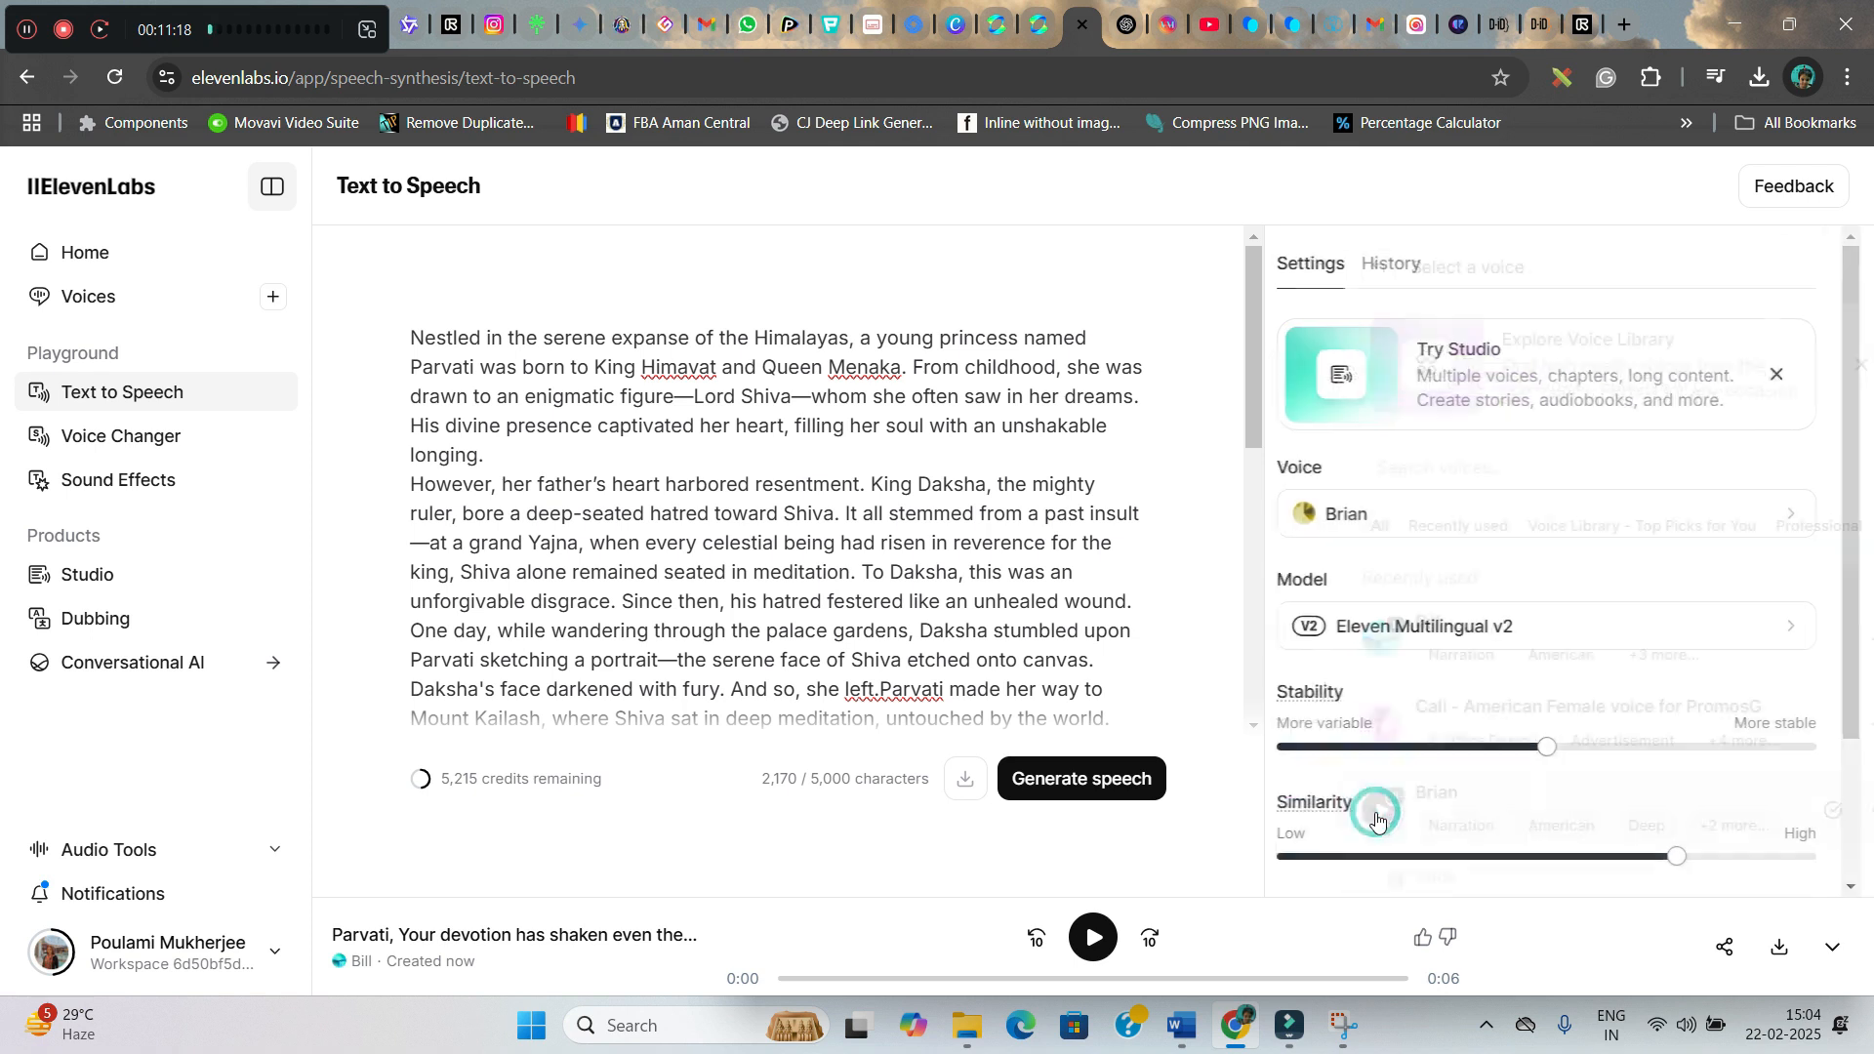
click(1100, 778)
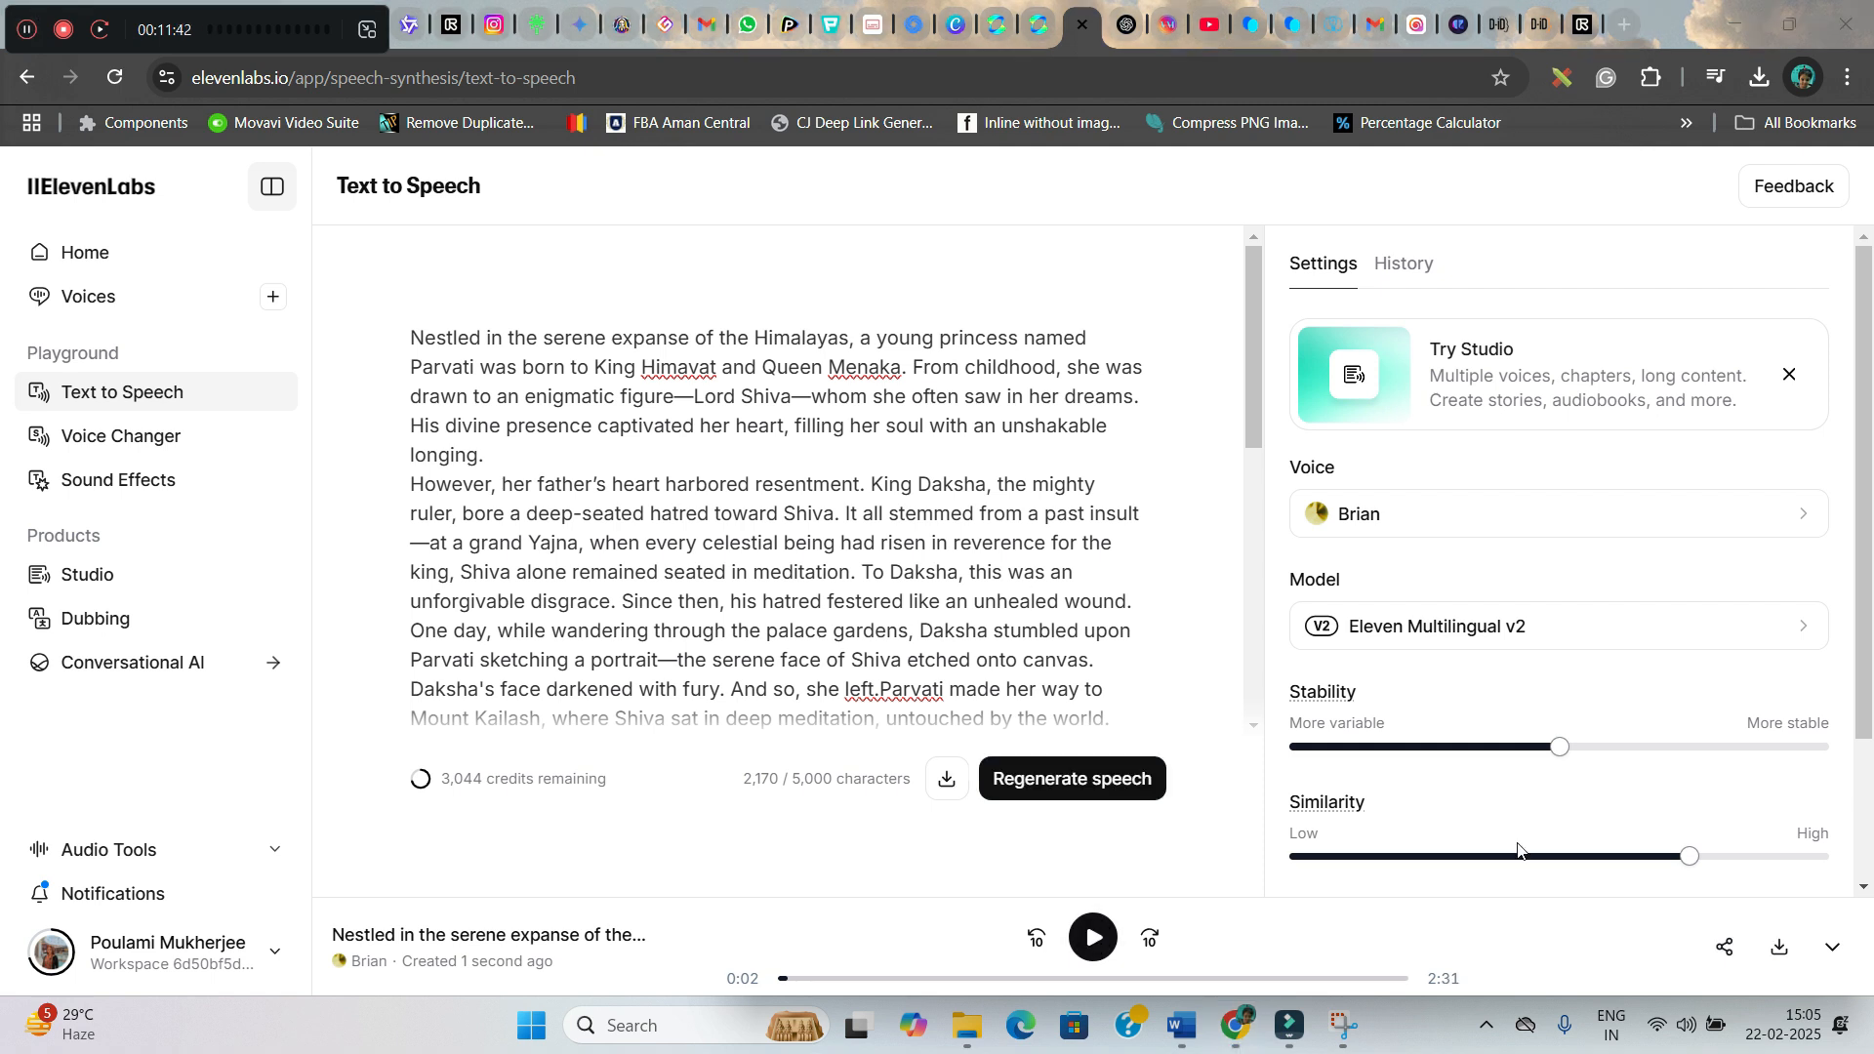
click(1775, 951)
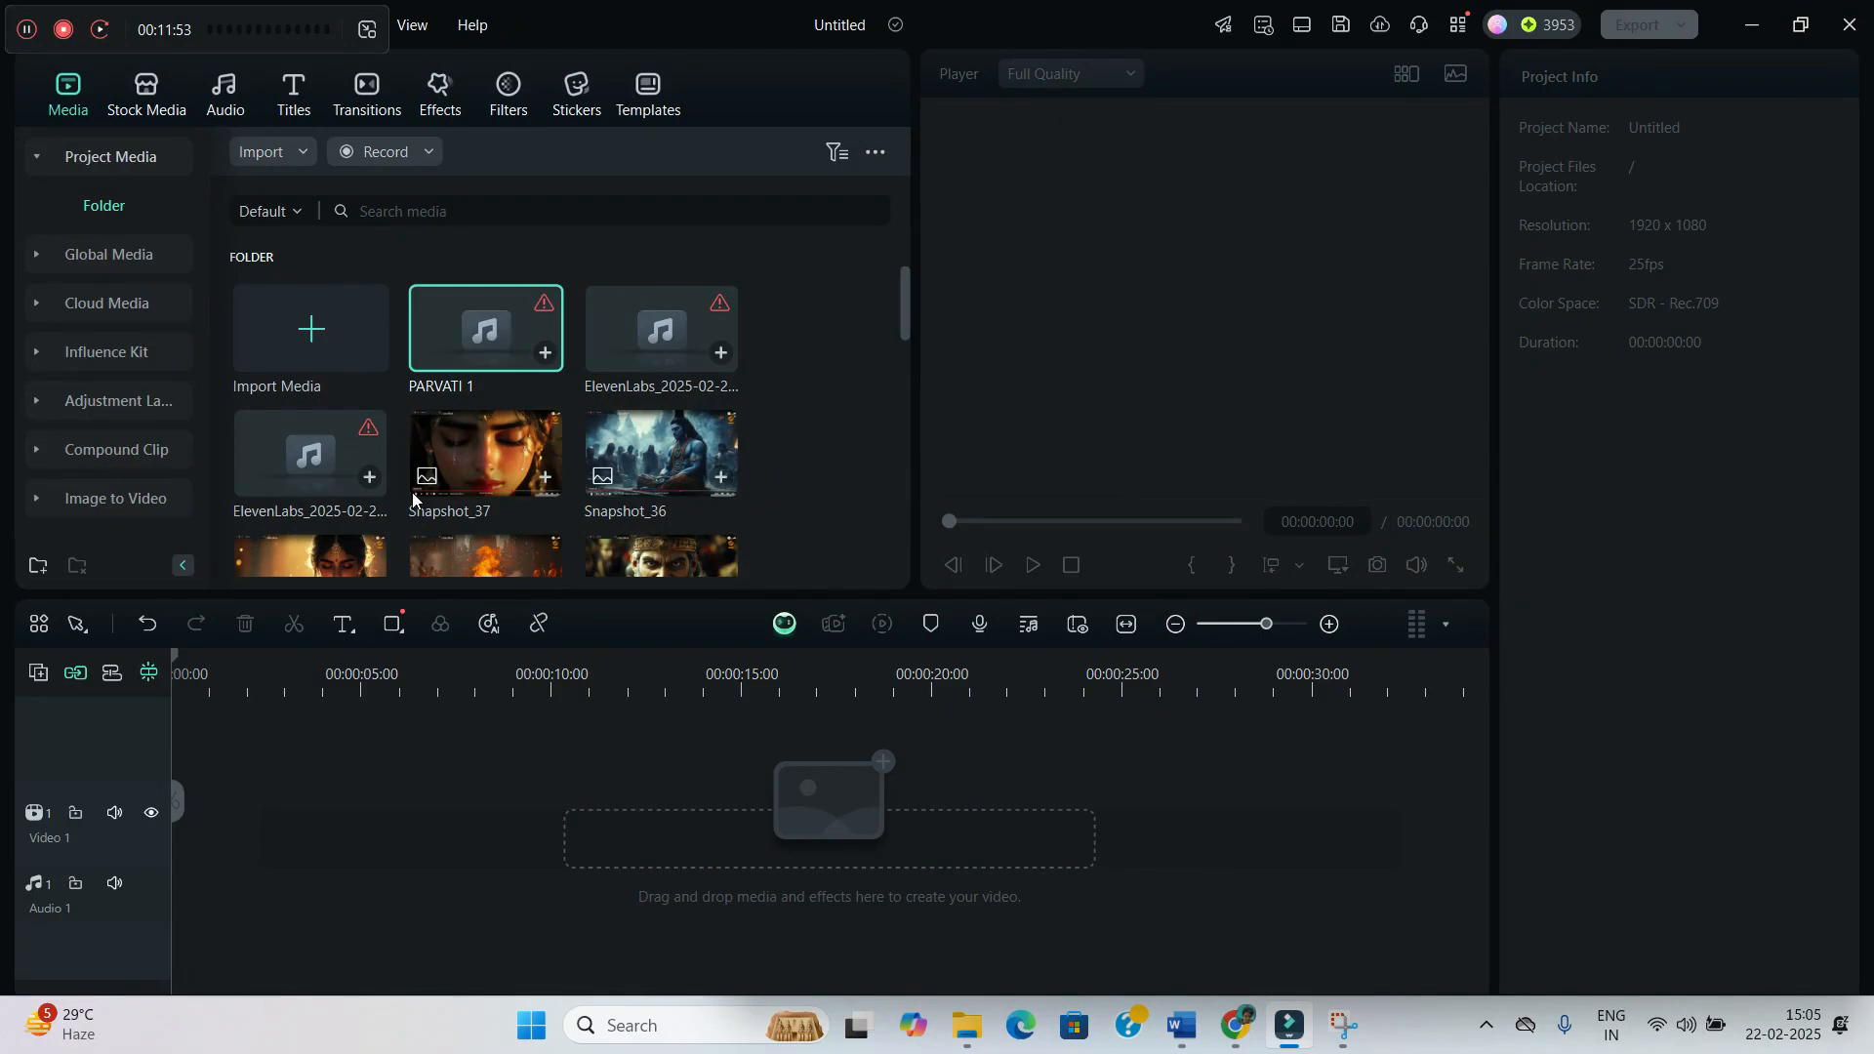
Step: In Filmora, import the newly downloaded Brian narration from Downloads and place it at the start of the audio track
click(334, 341)
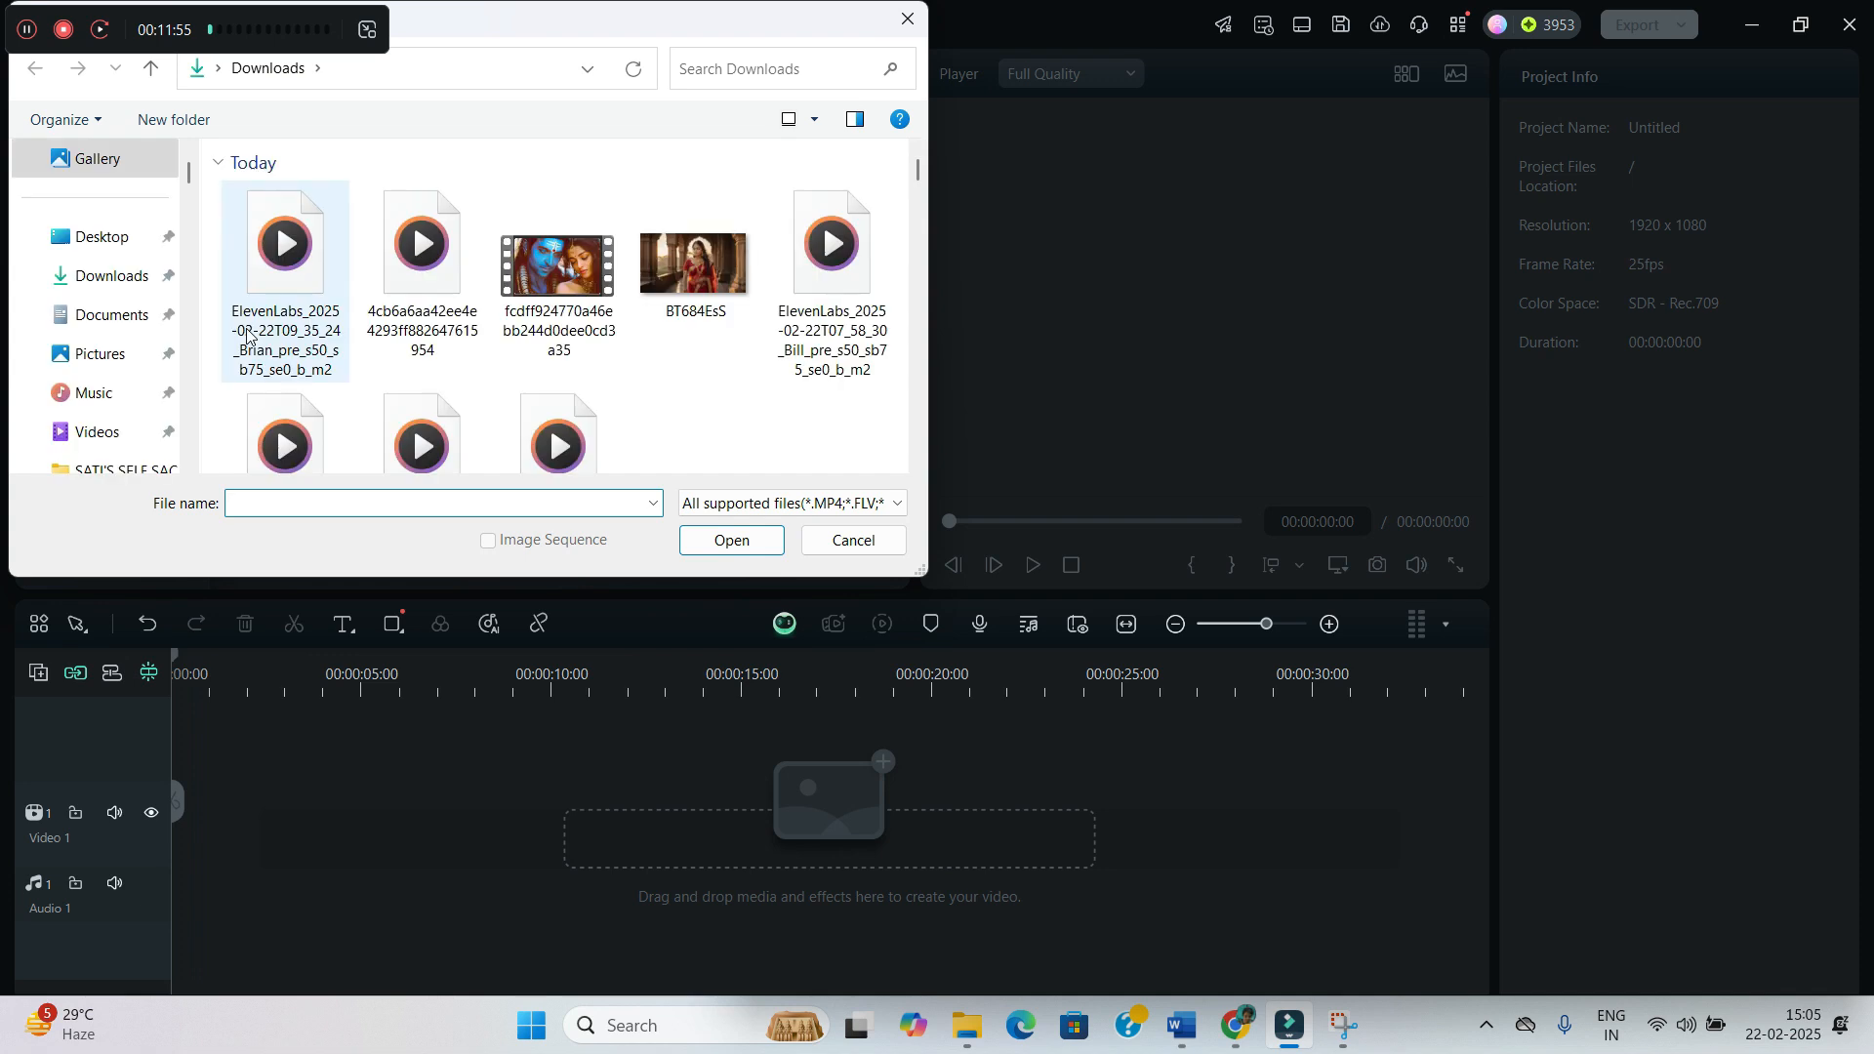
click(247, 337)
click(731, 540)
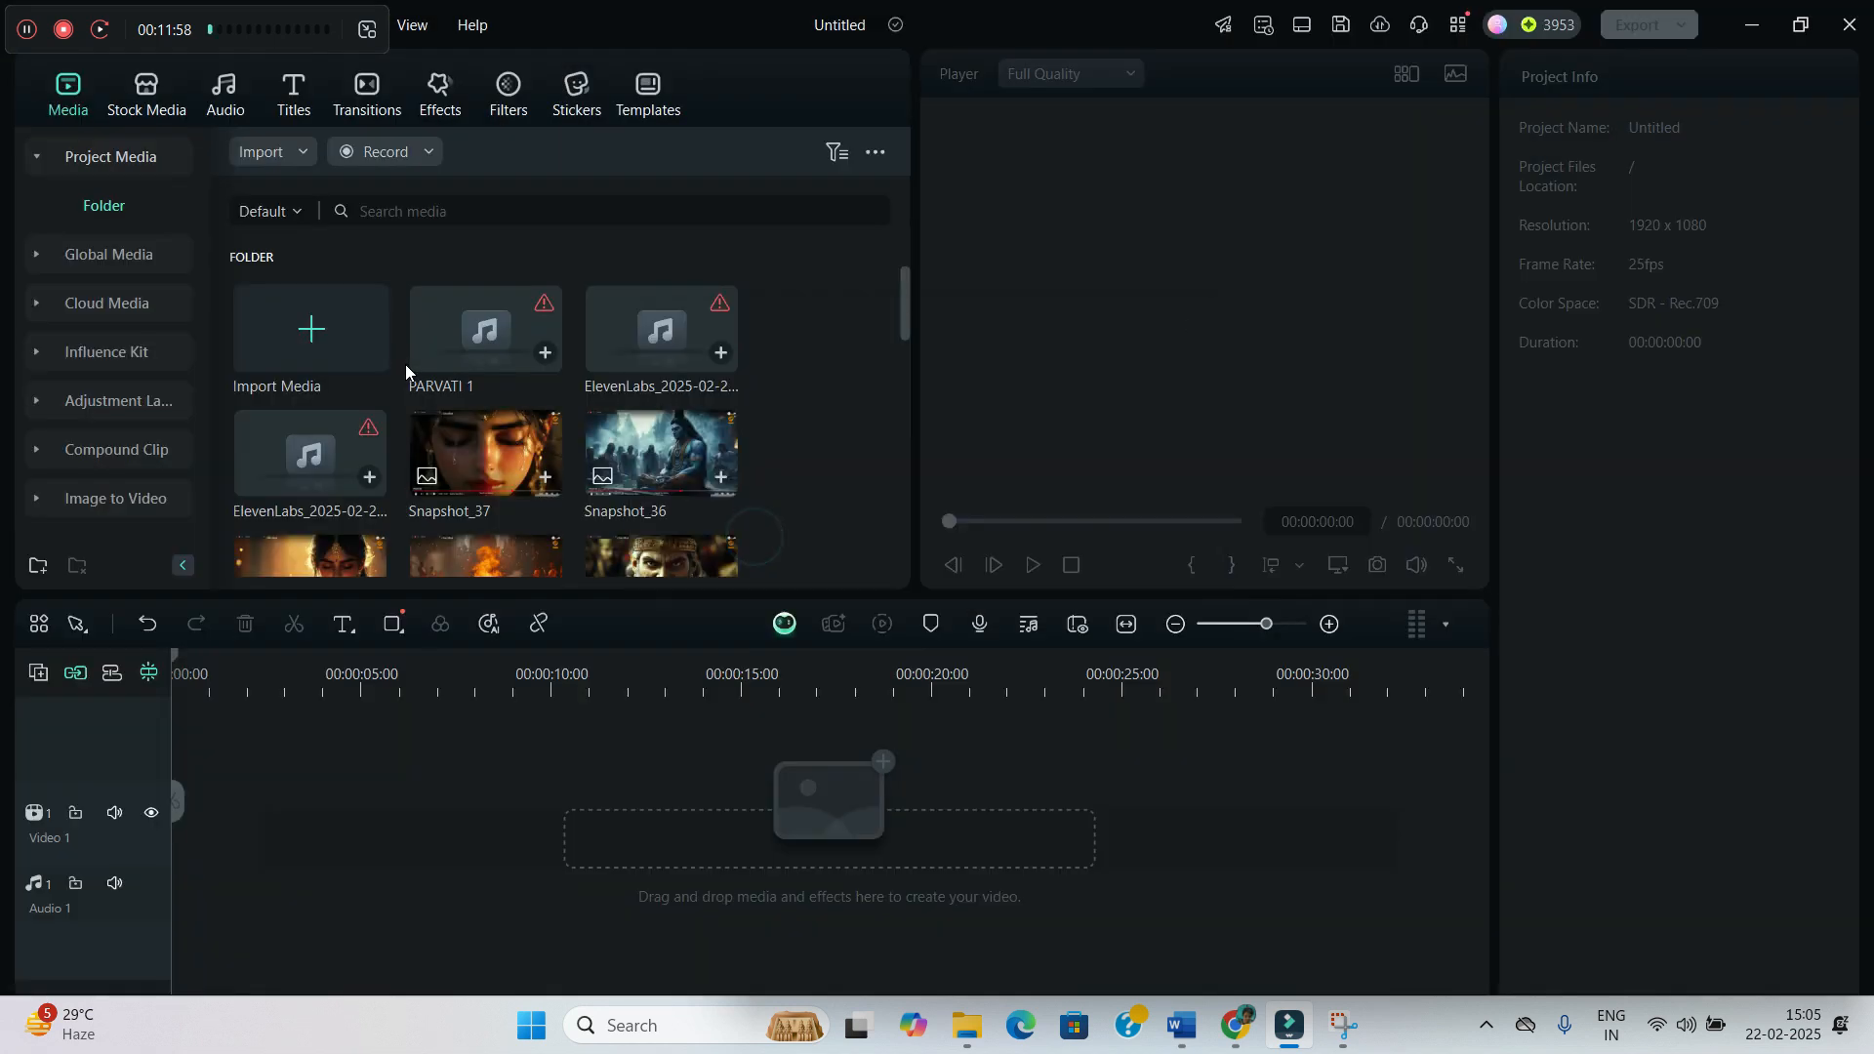
drag(406, 368, 586, 890)
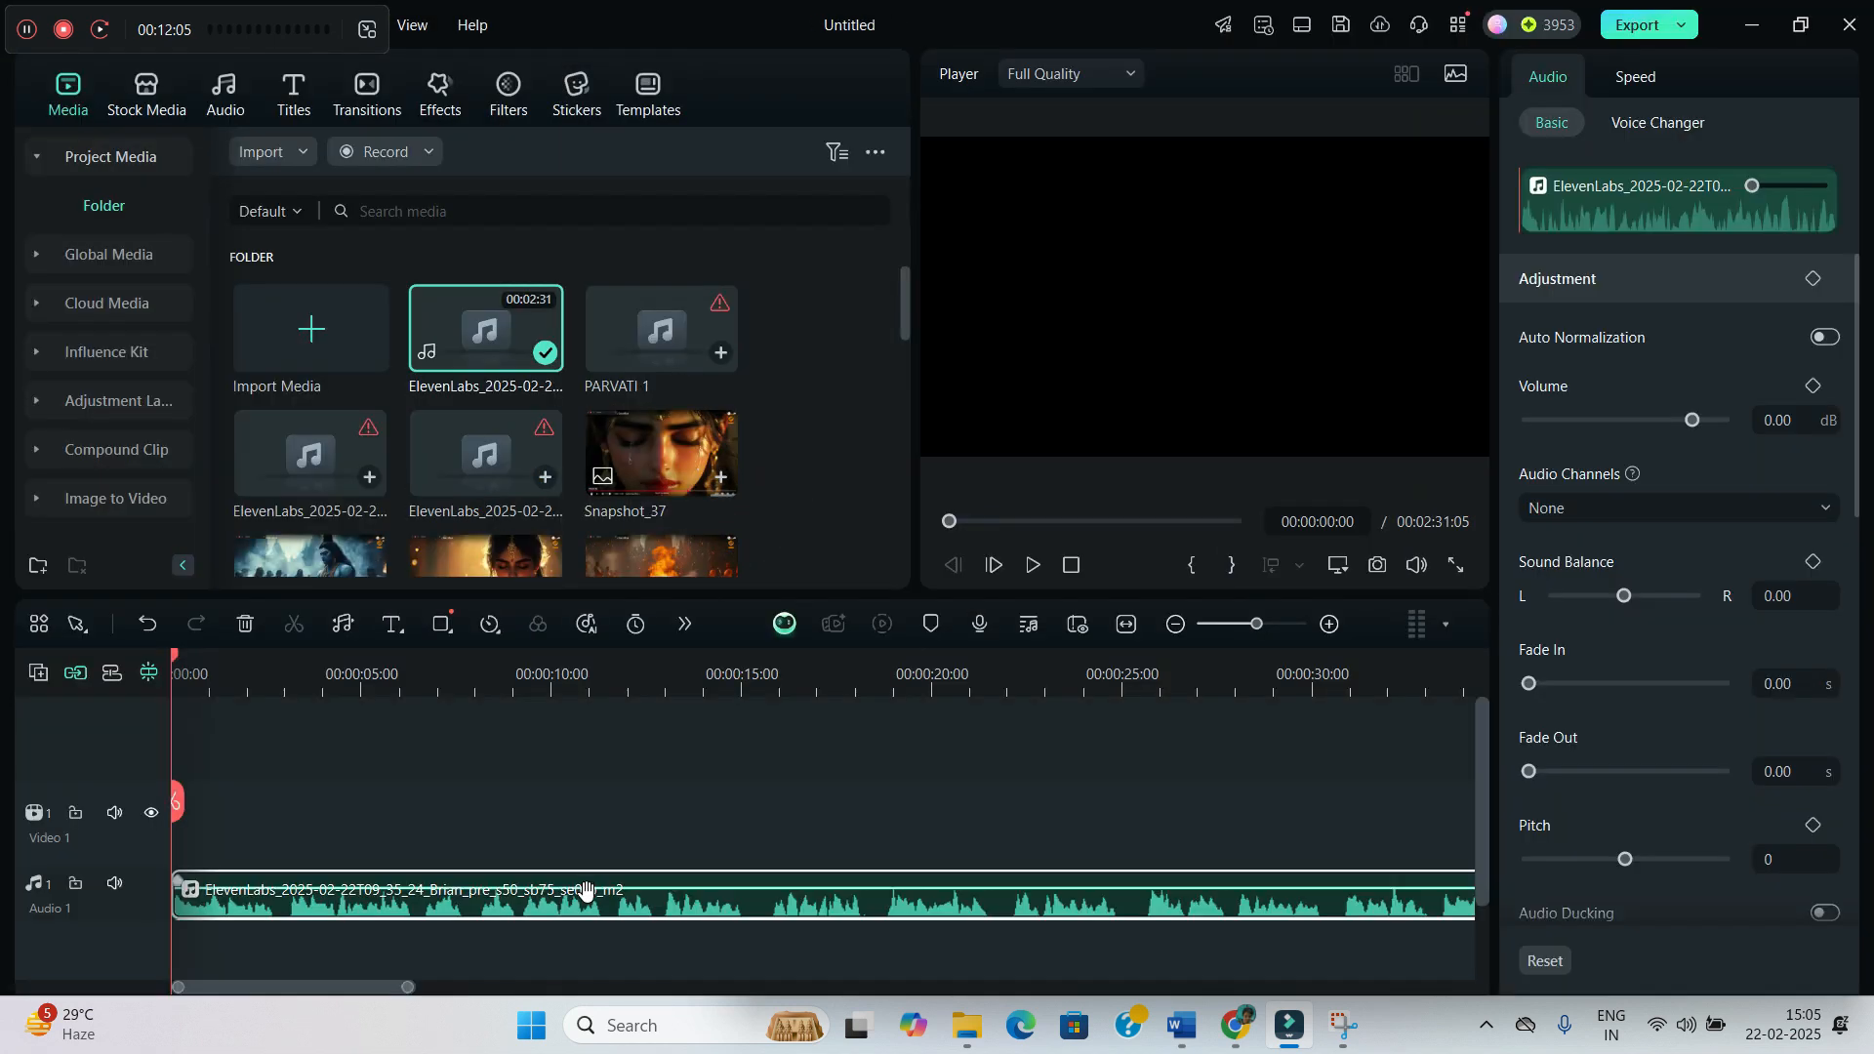
Step: Import the story media and add the 5-second clip of the woman meditating in the forest after the existing timeline clips
click(303, 319)
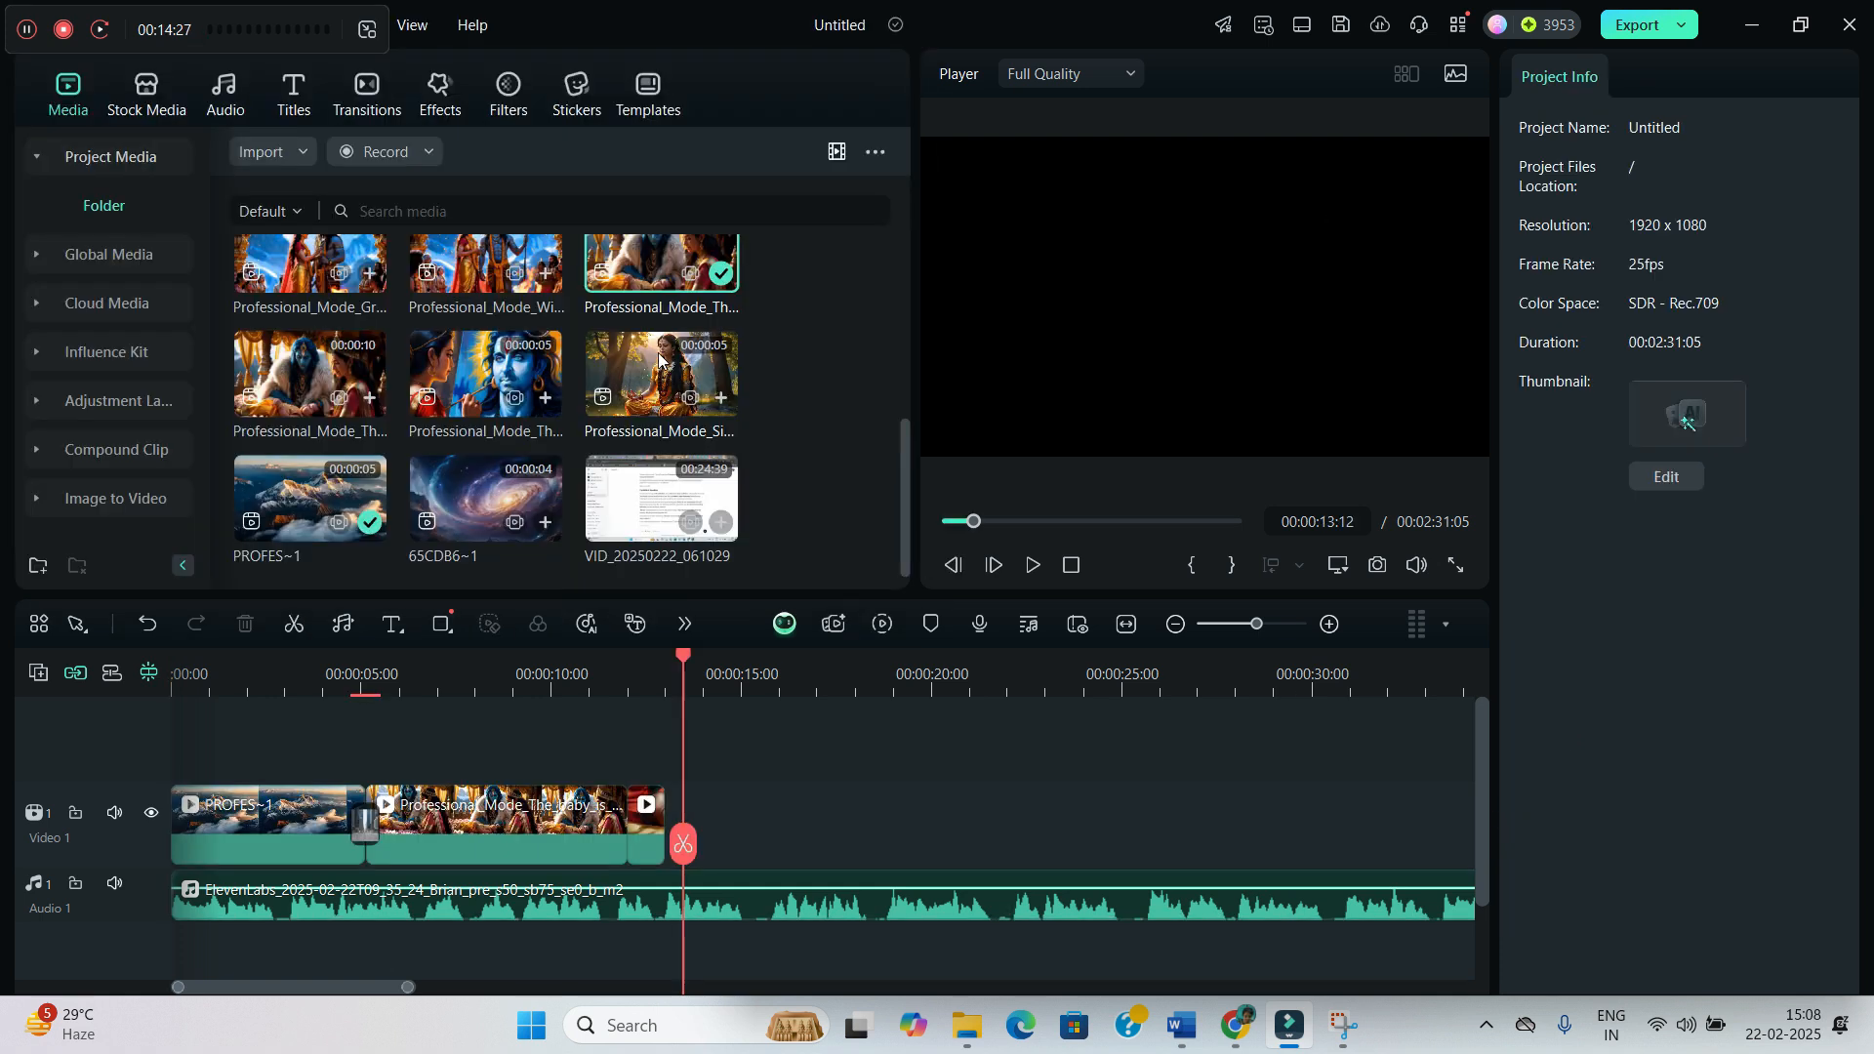
drag(662, 373, 681, 847)
click(1192, 313)
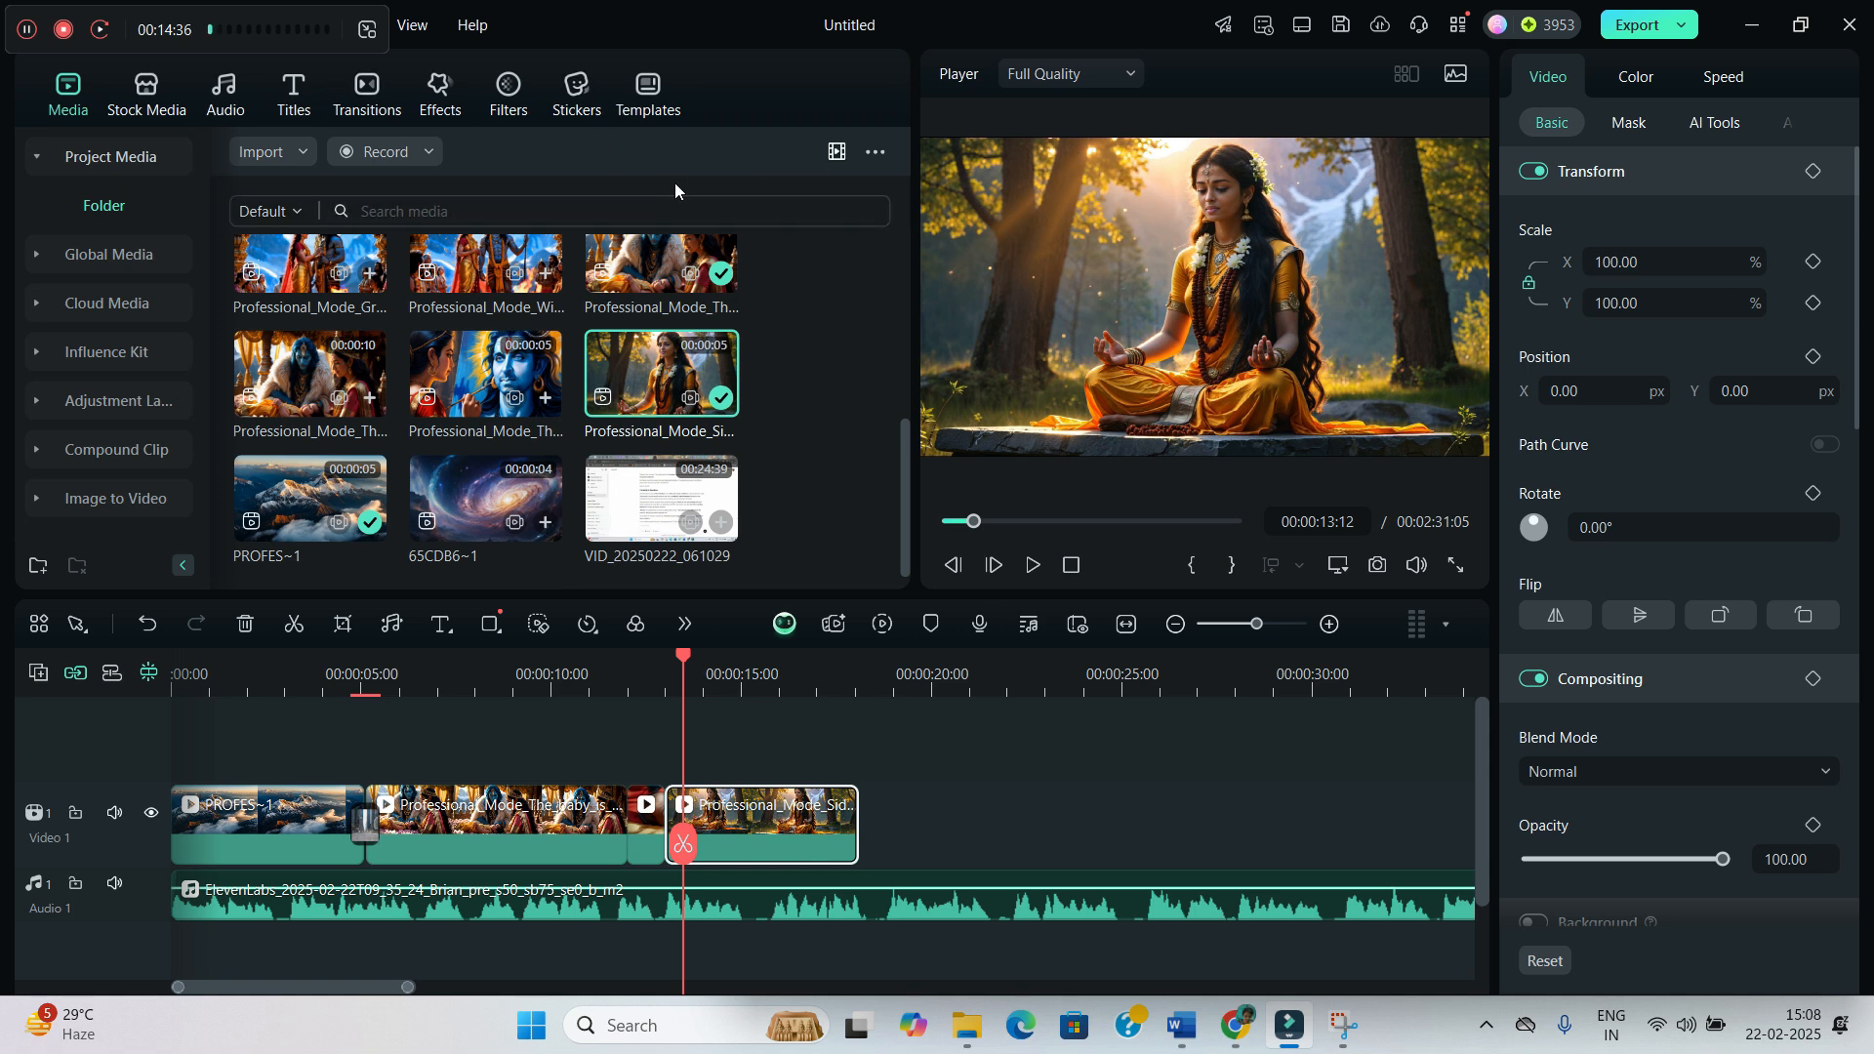
Step: Look through the trending transitions available for joining the timeline clips
click(359, 93)
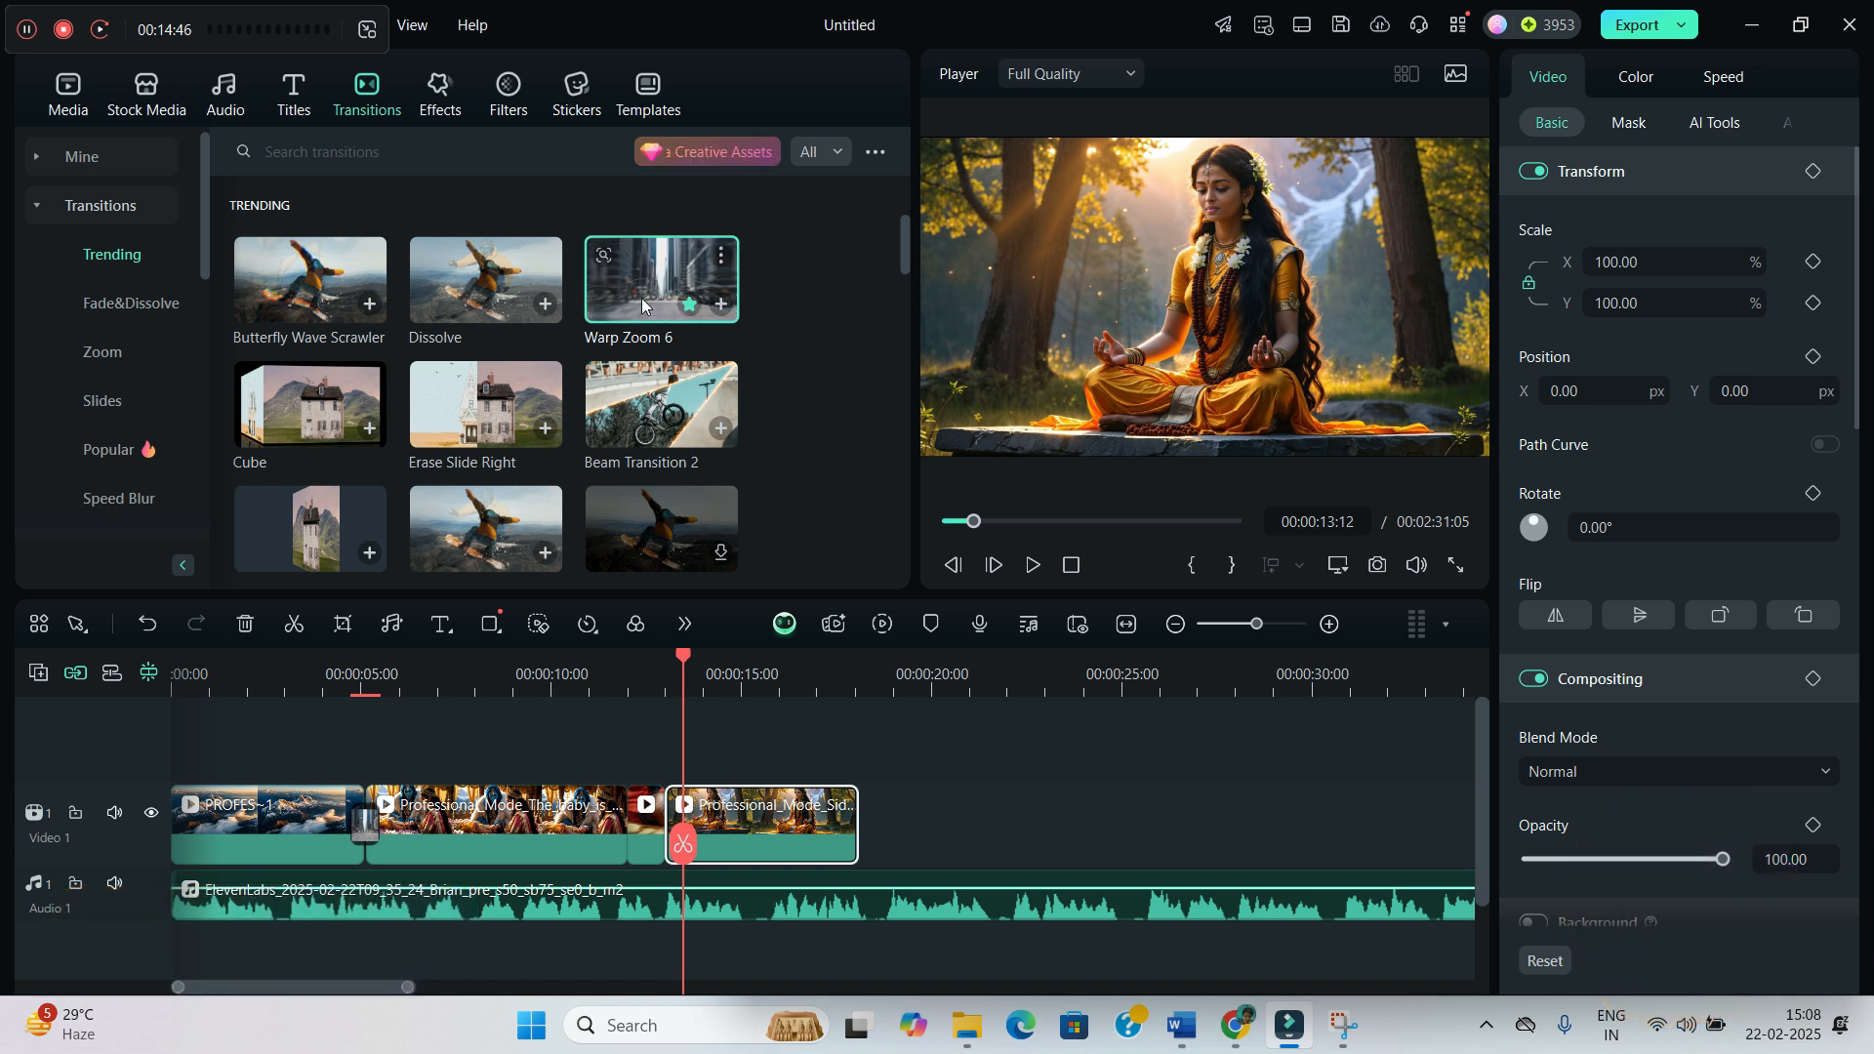
scroll(674, 312, down, 5)
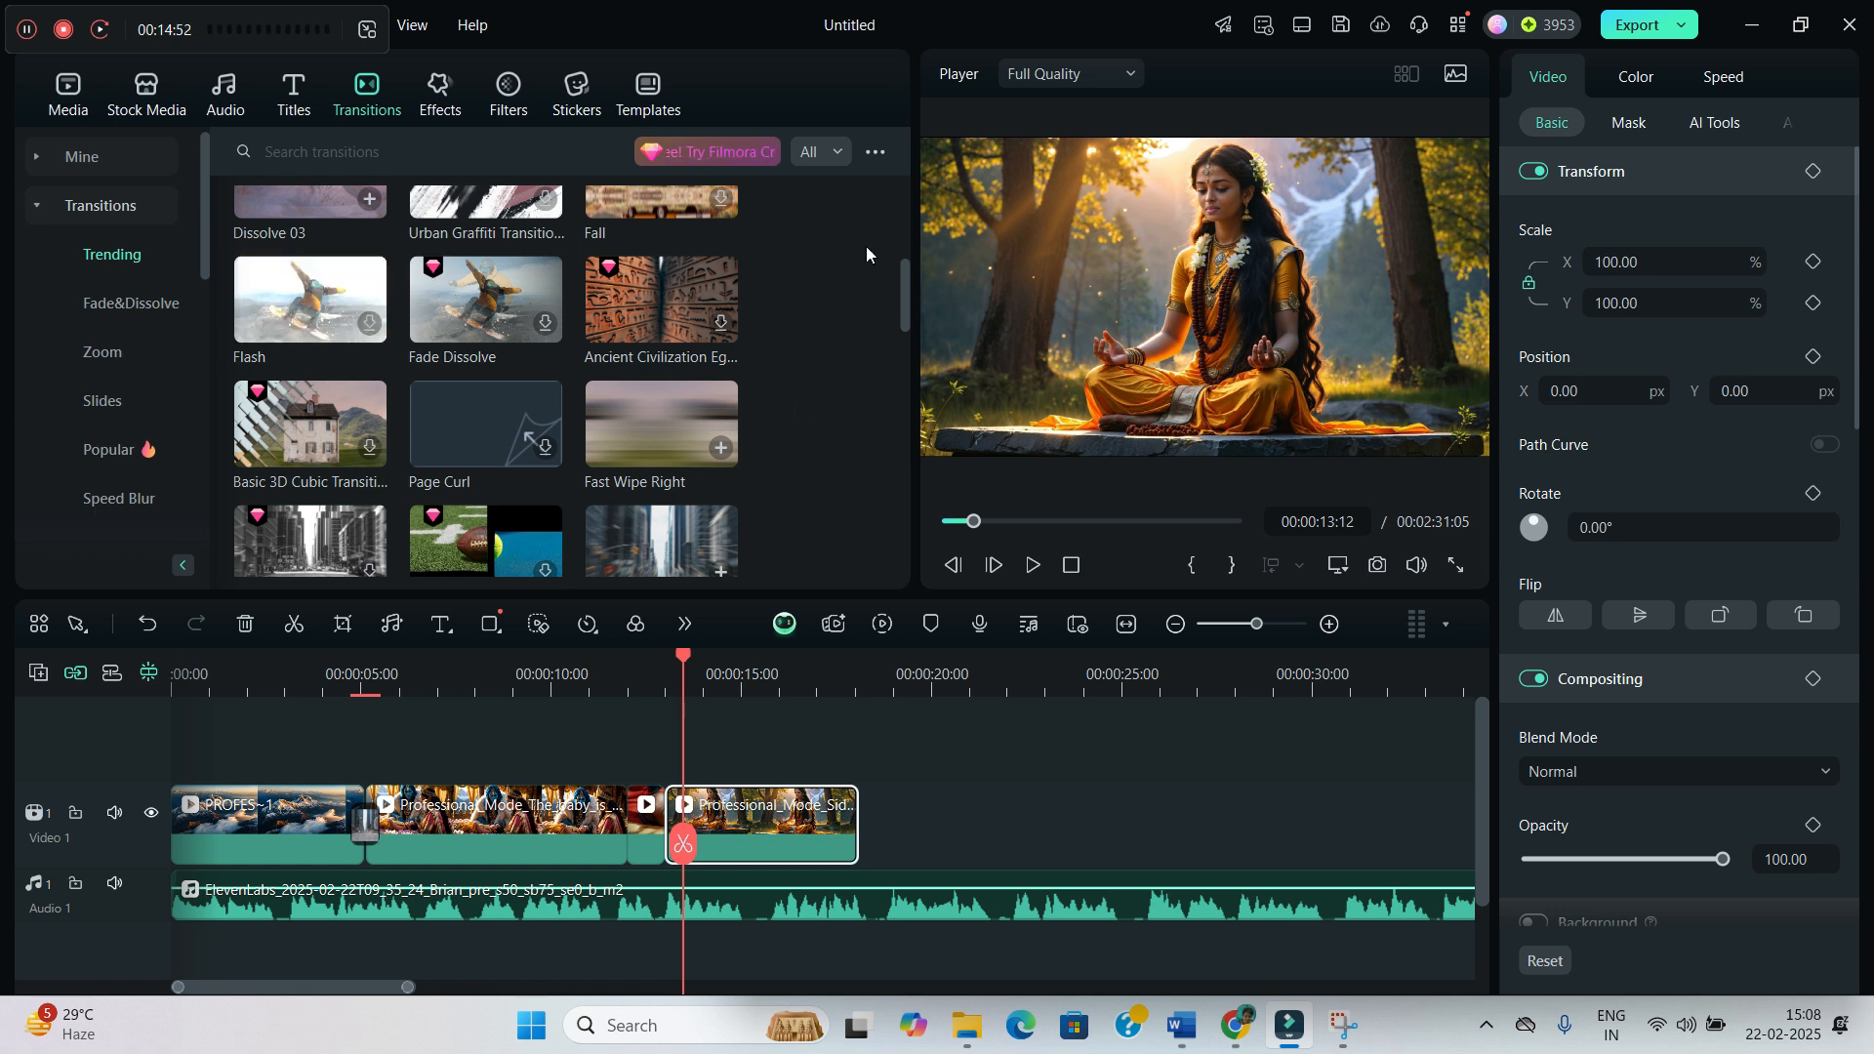
scroll(669, 458, up, 5)
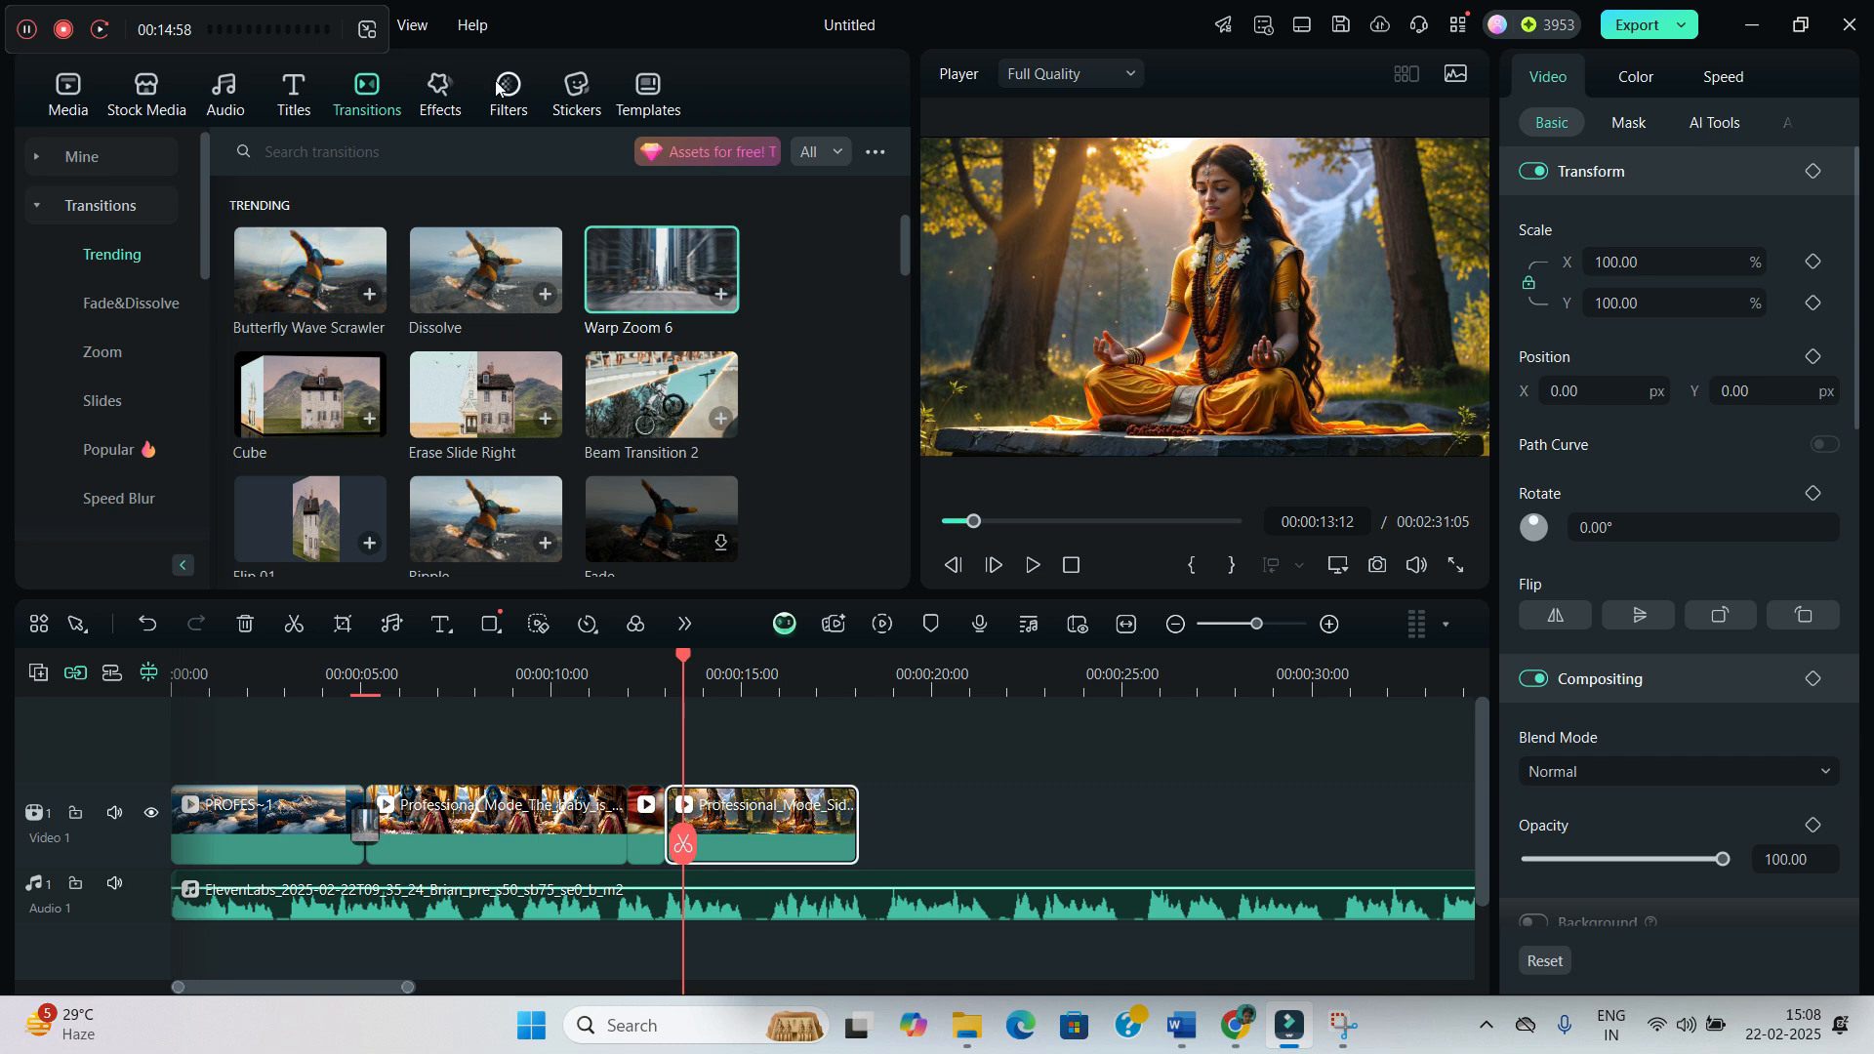
Step: Place the favorite Star Particle Effect Overlay on a track above the clip of the meditating woman
click(430, 91)
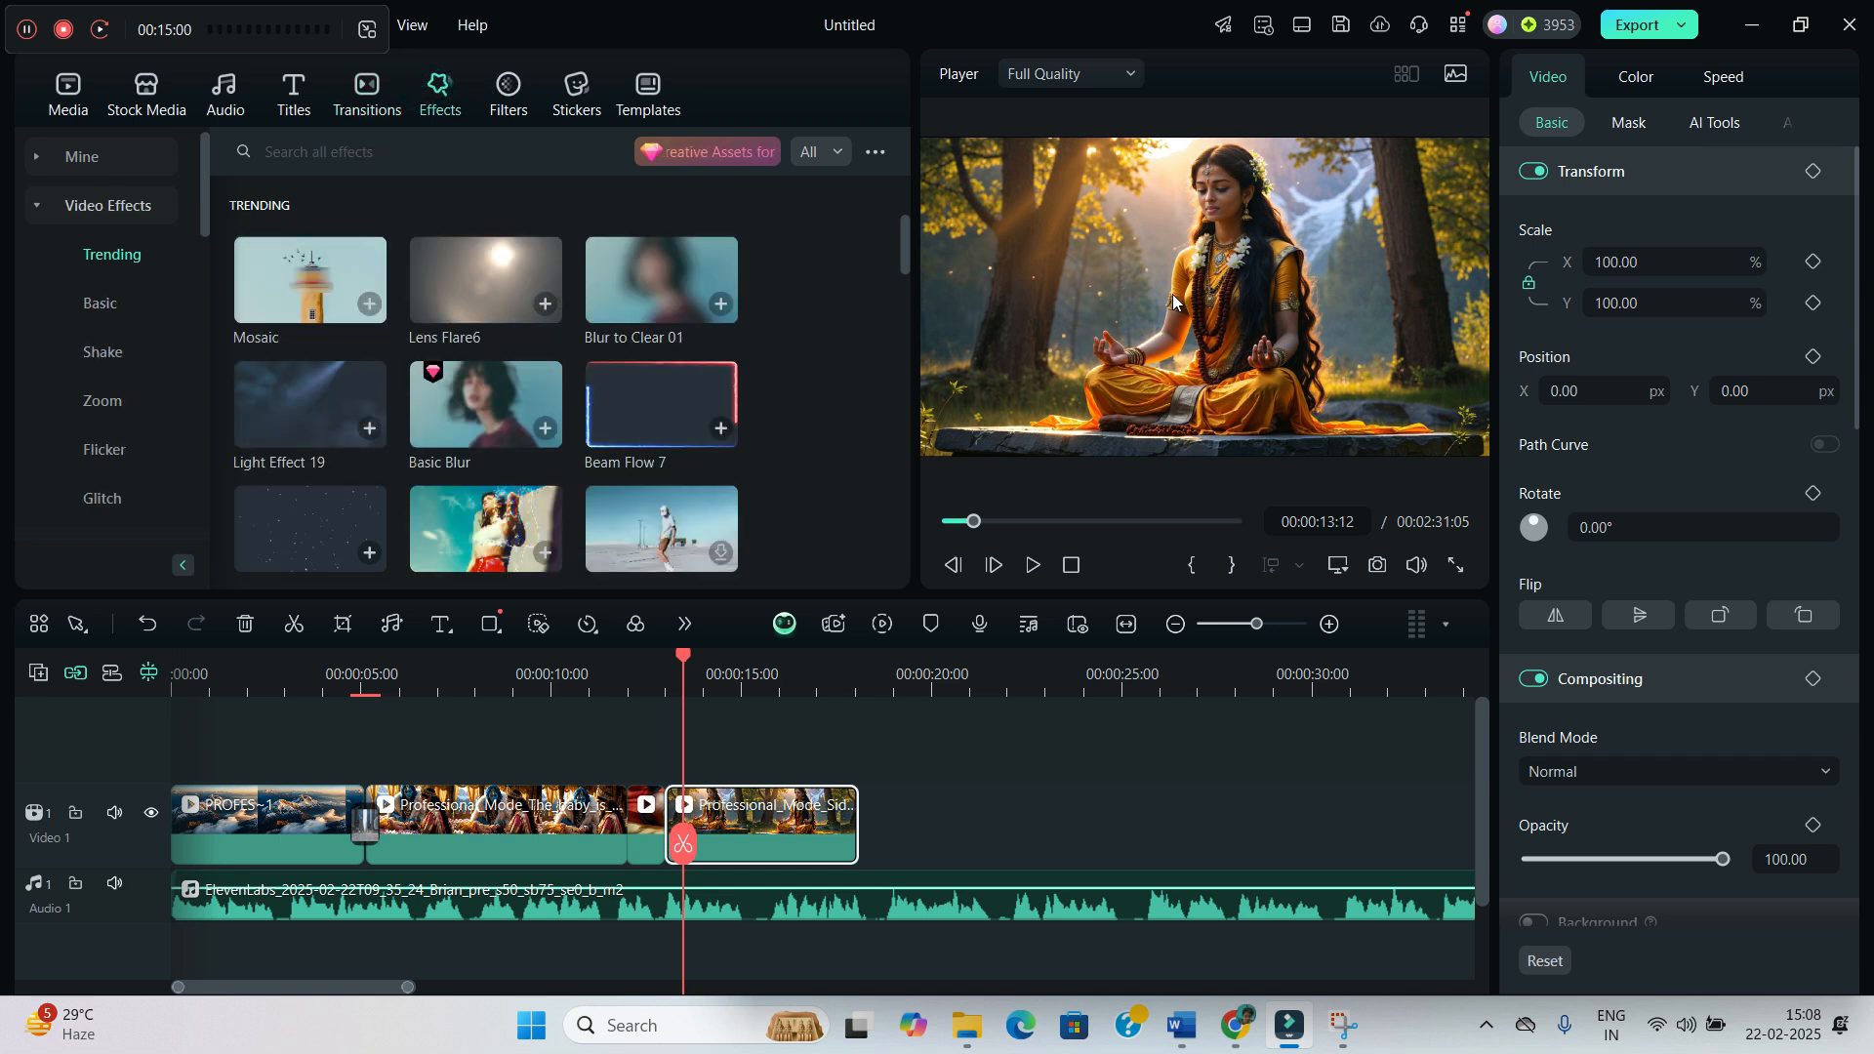
scroll(391, 380, down, 2)
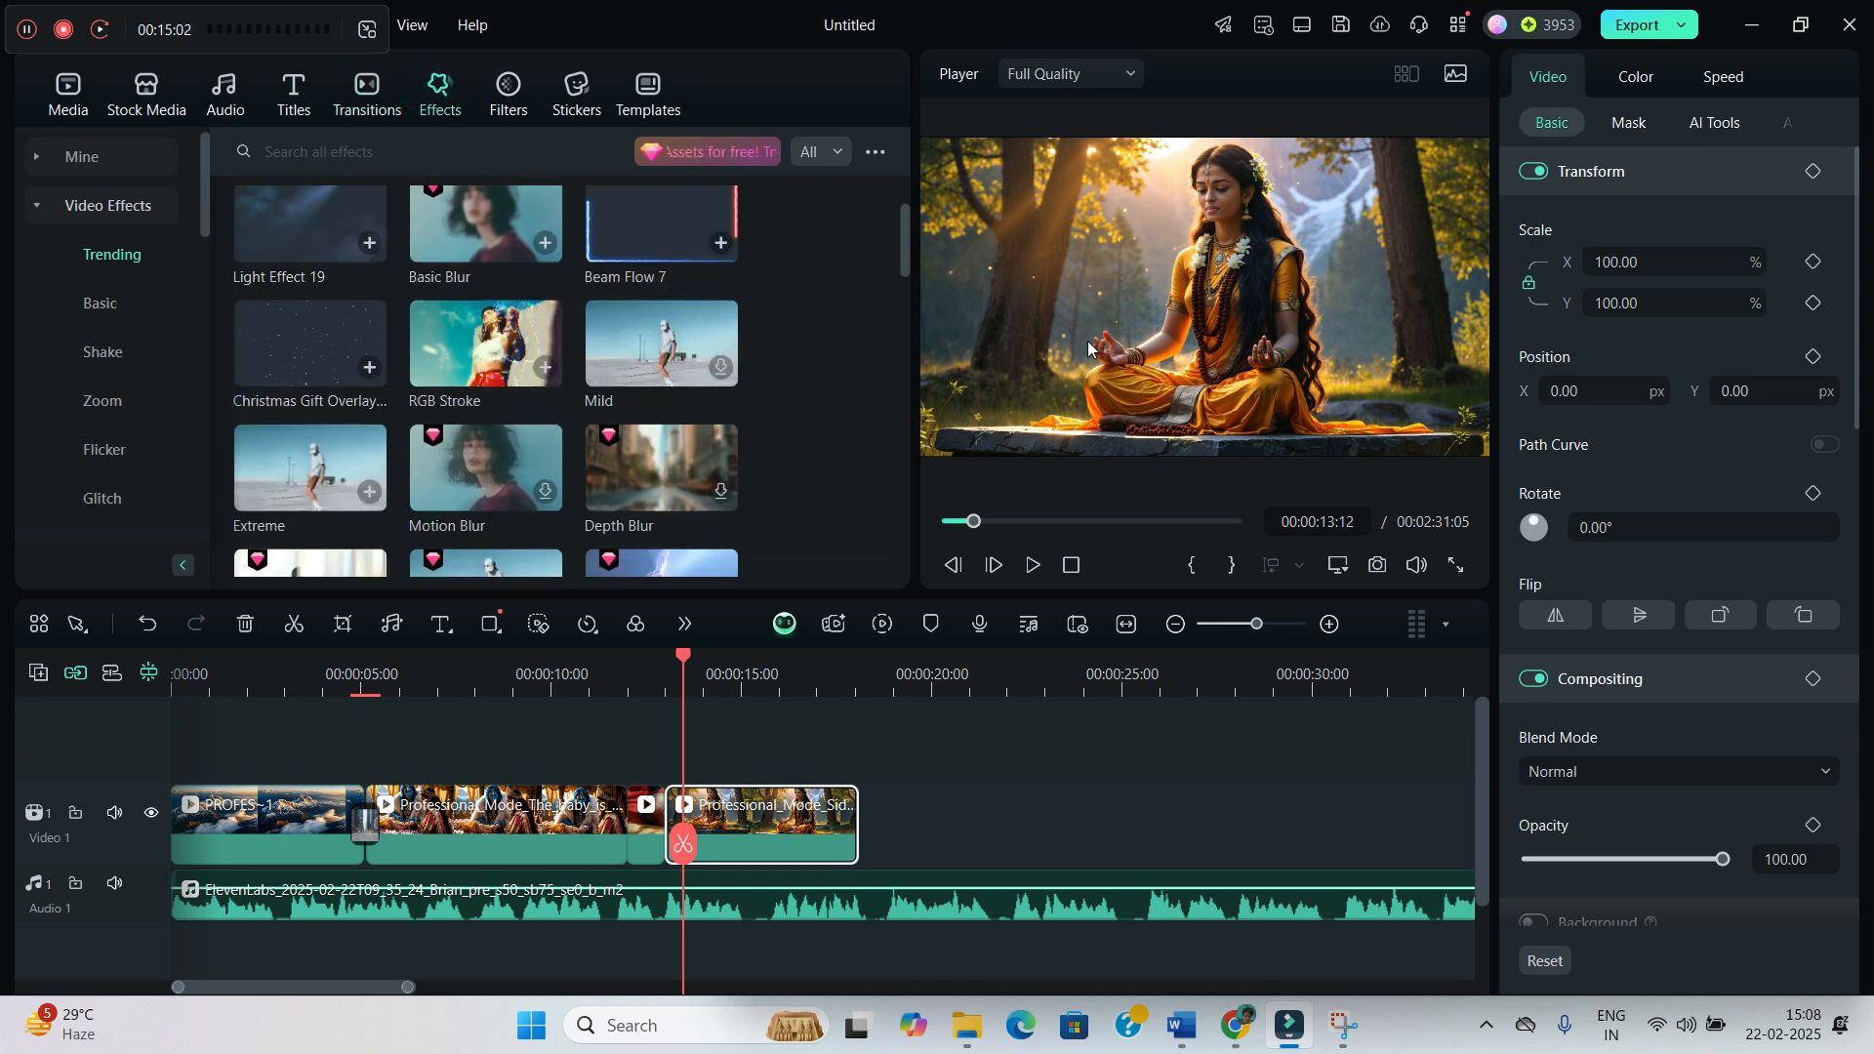
click(81, 156)
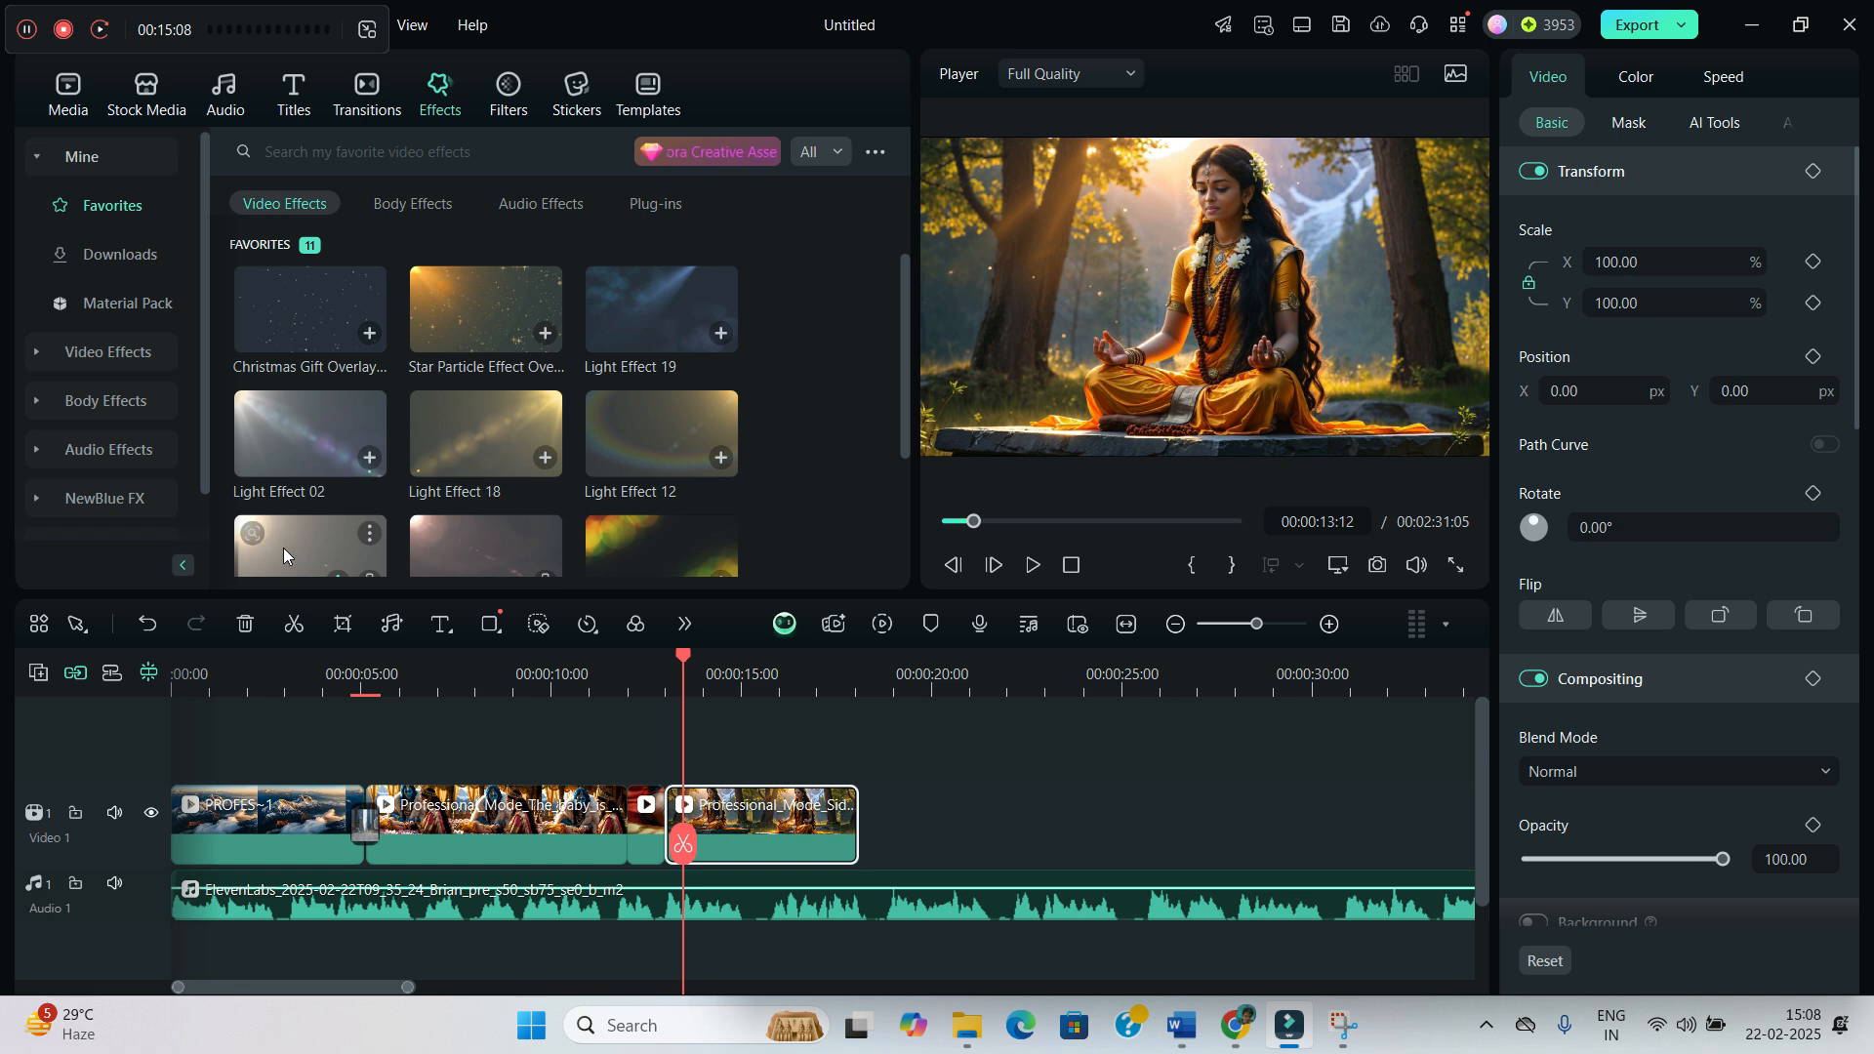
scroll(283, 548, down, 2)
scroll(449, 312, up, 2)
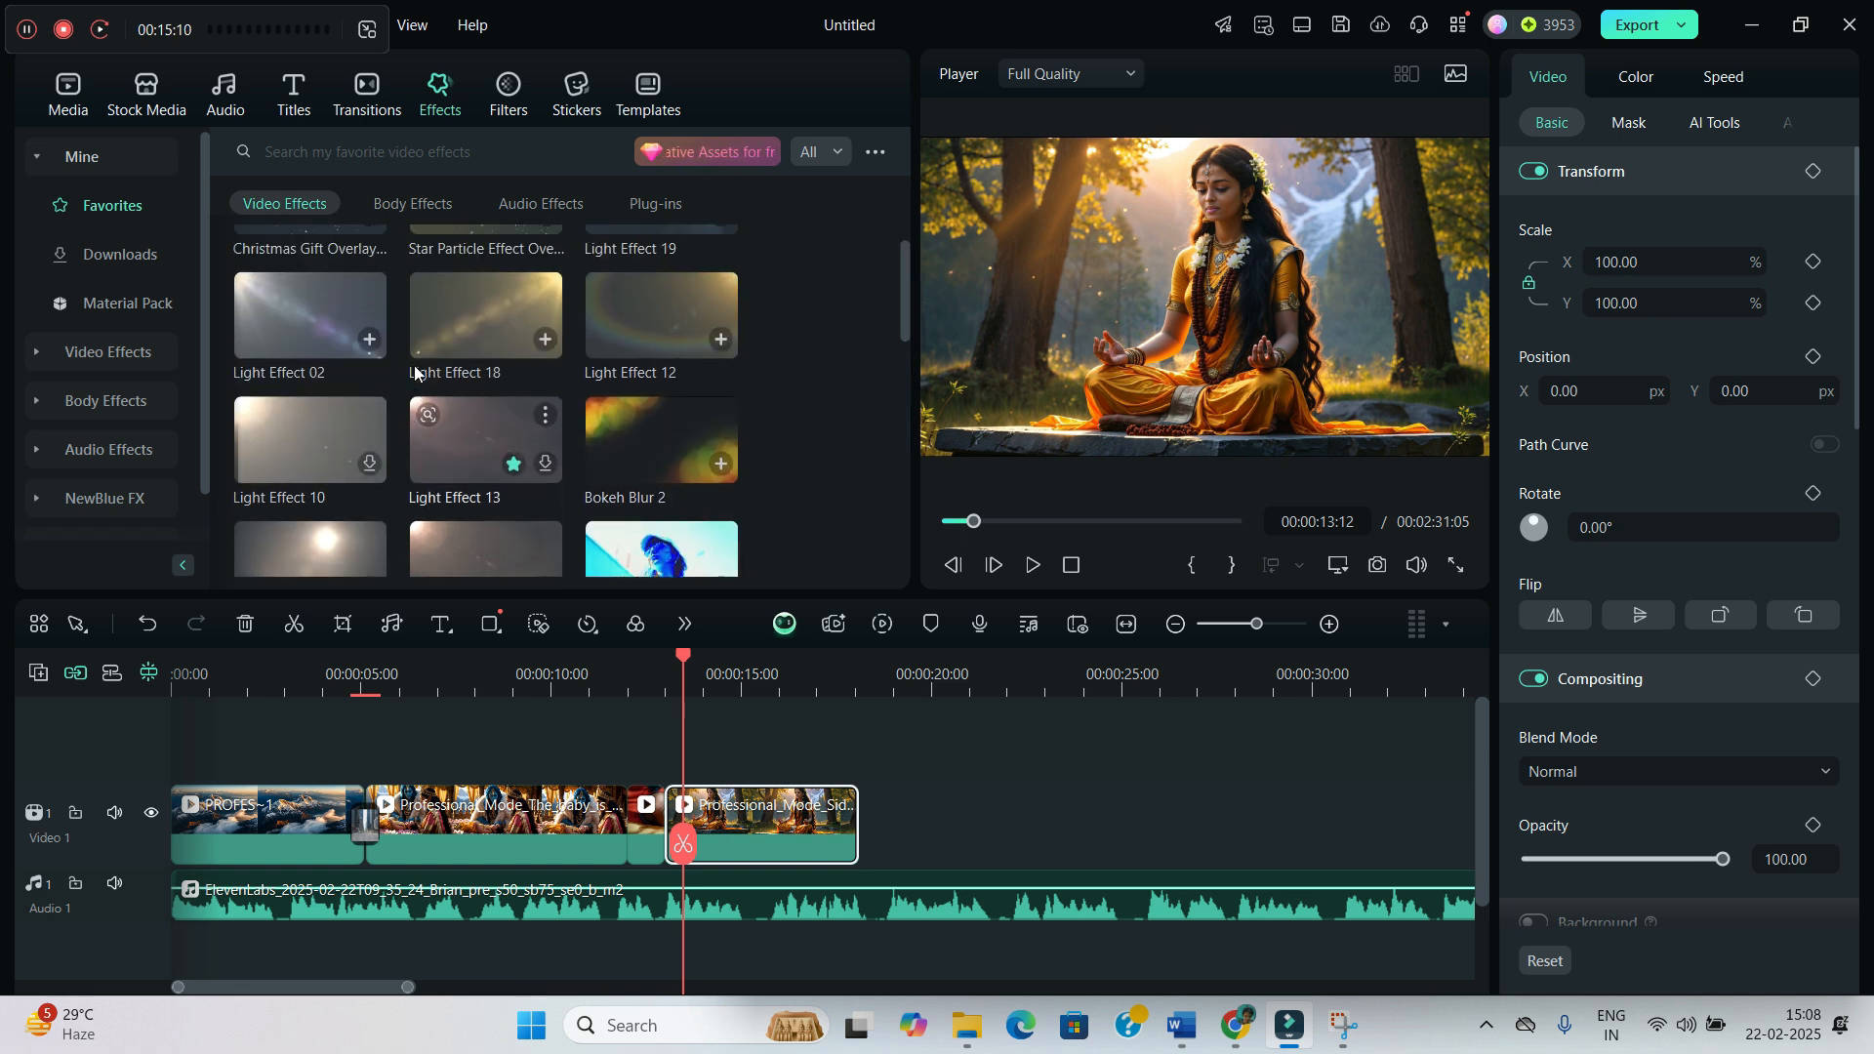
drag(726, 745, 705, 802)
click(1045, 266)
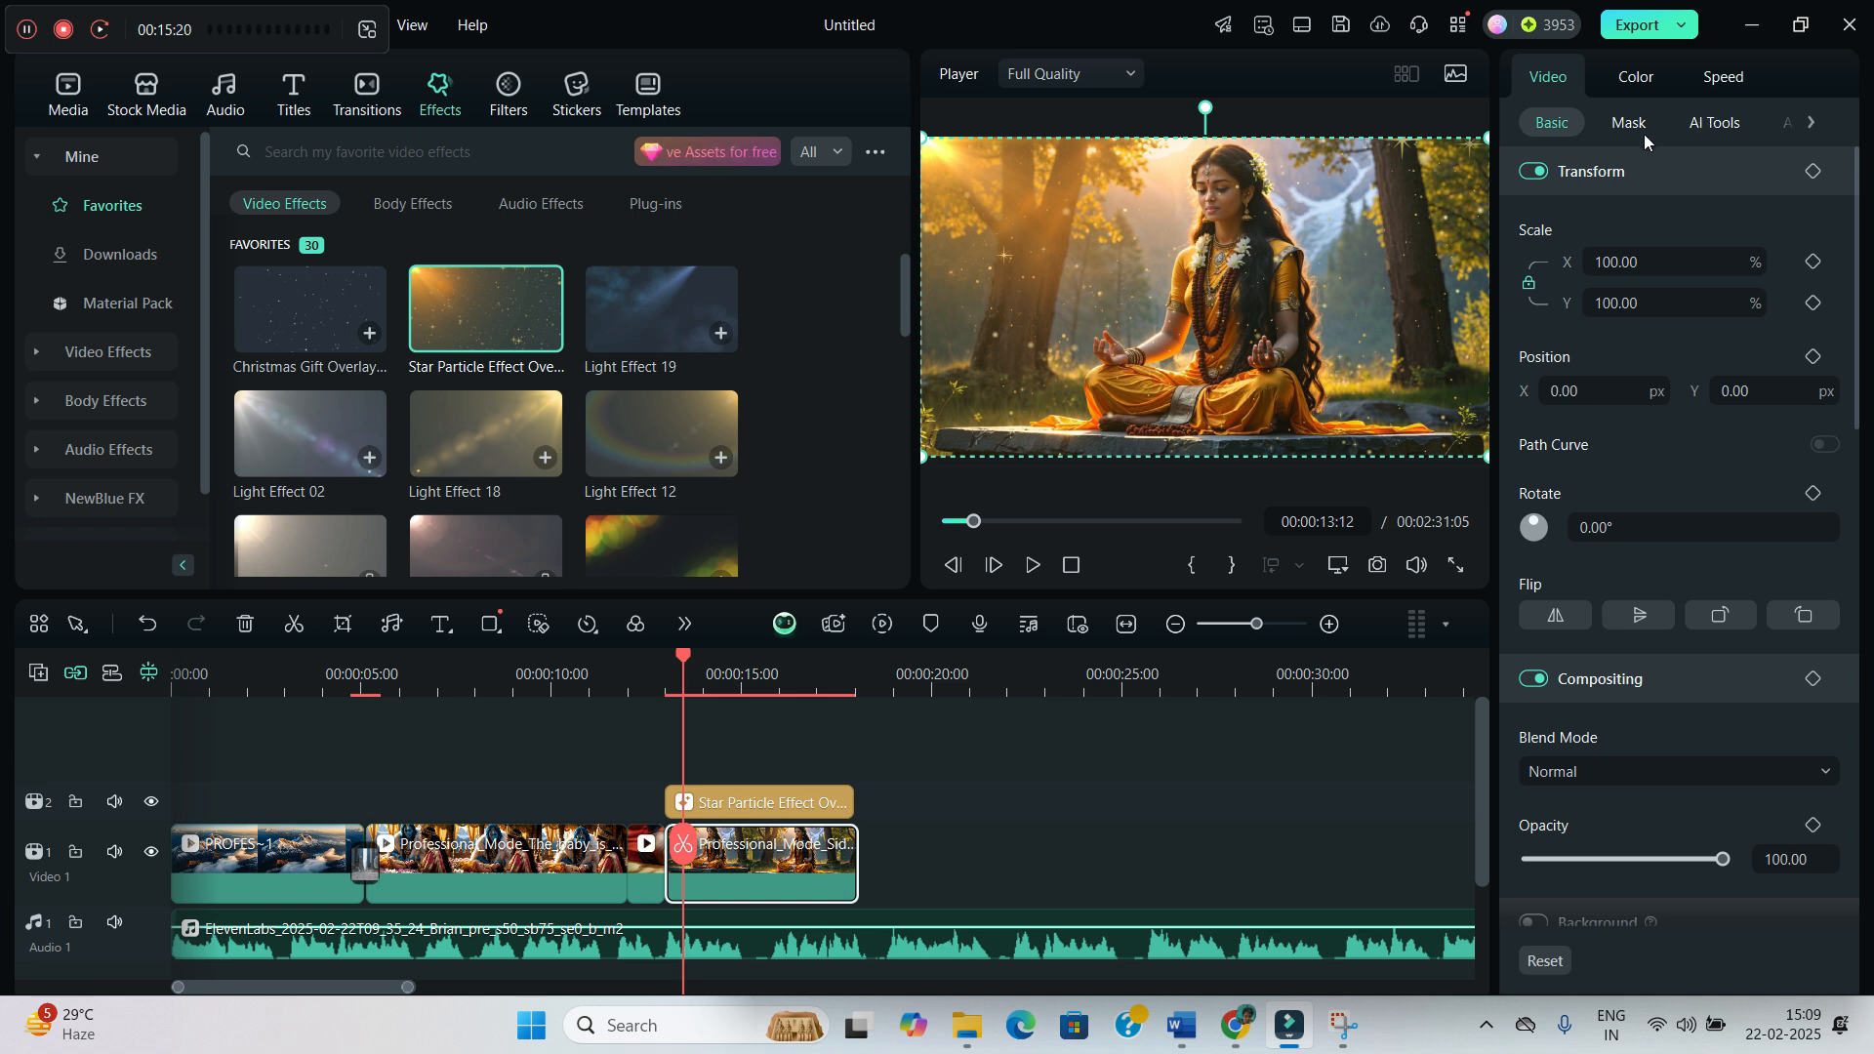
Step: Set the star particle effect's opacity to 67% and play the meditating woman's clip from 13 seconds to check it
click(805, 793)
drag(1720, 266, 1660, 265)
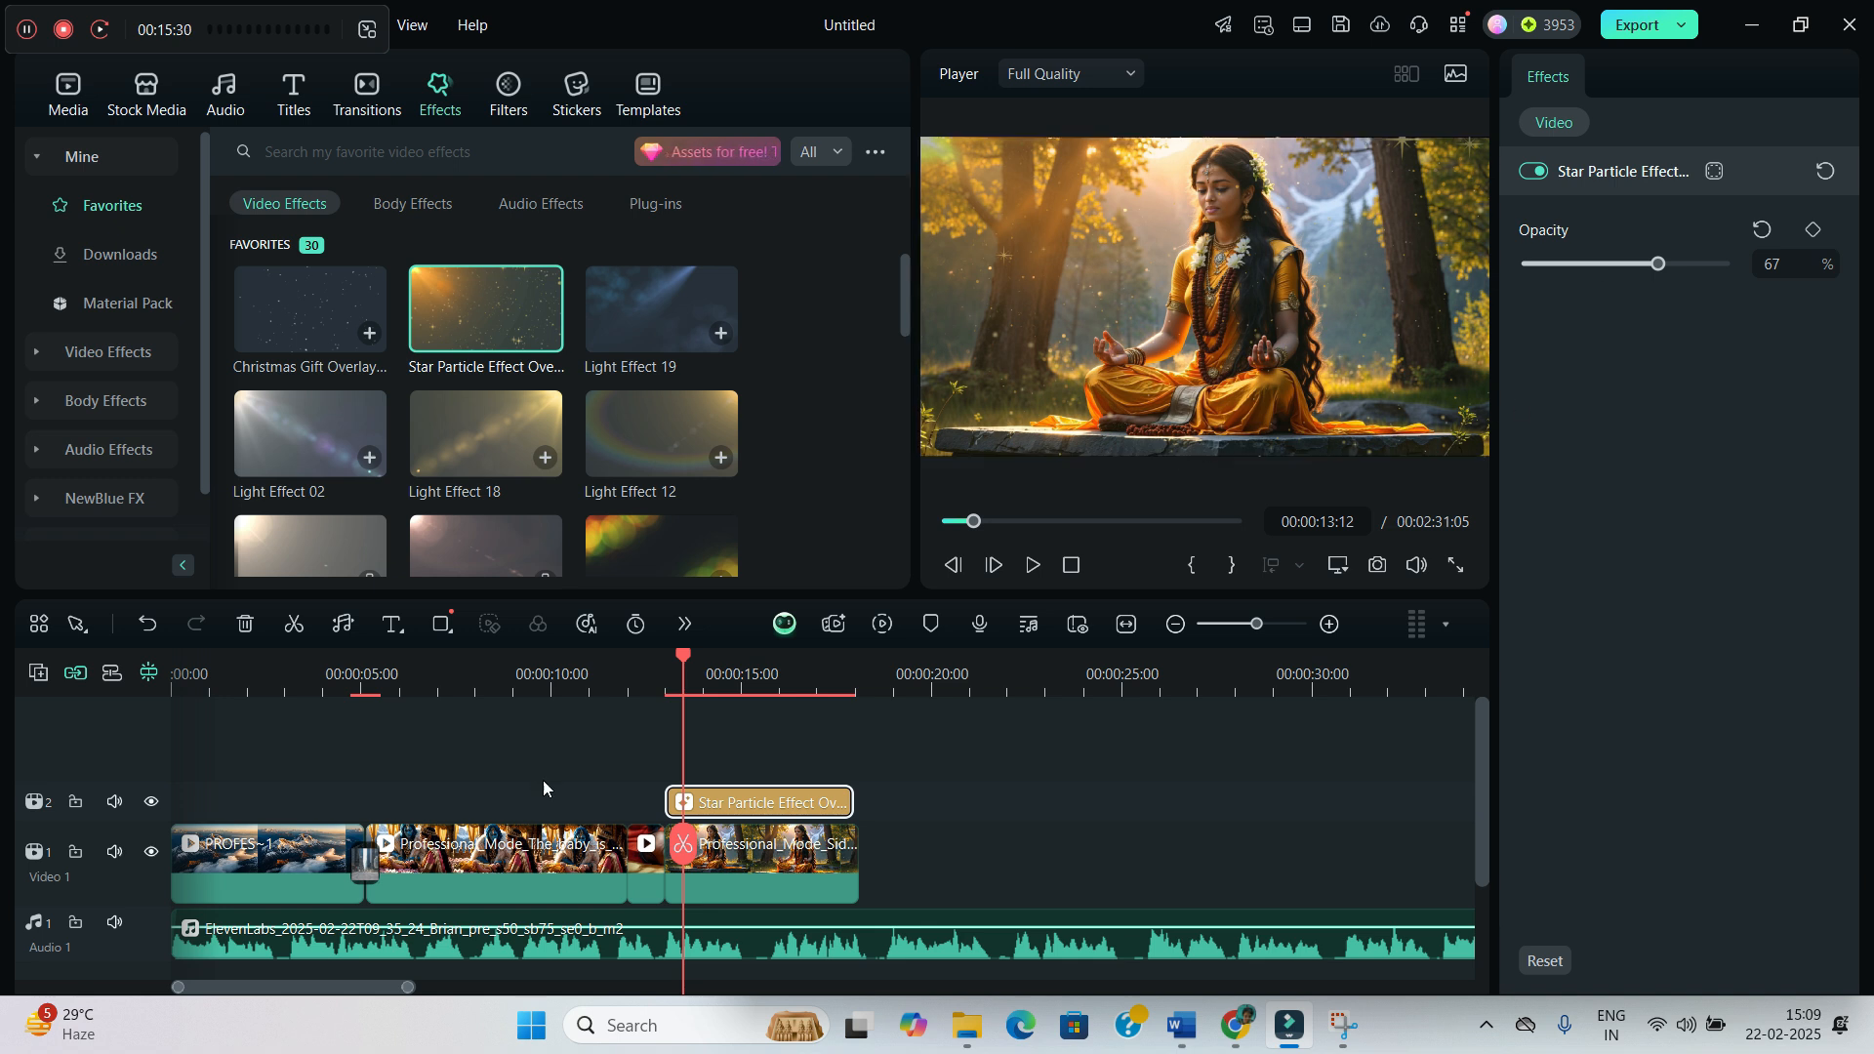
drag(680, 857, 659, 857)
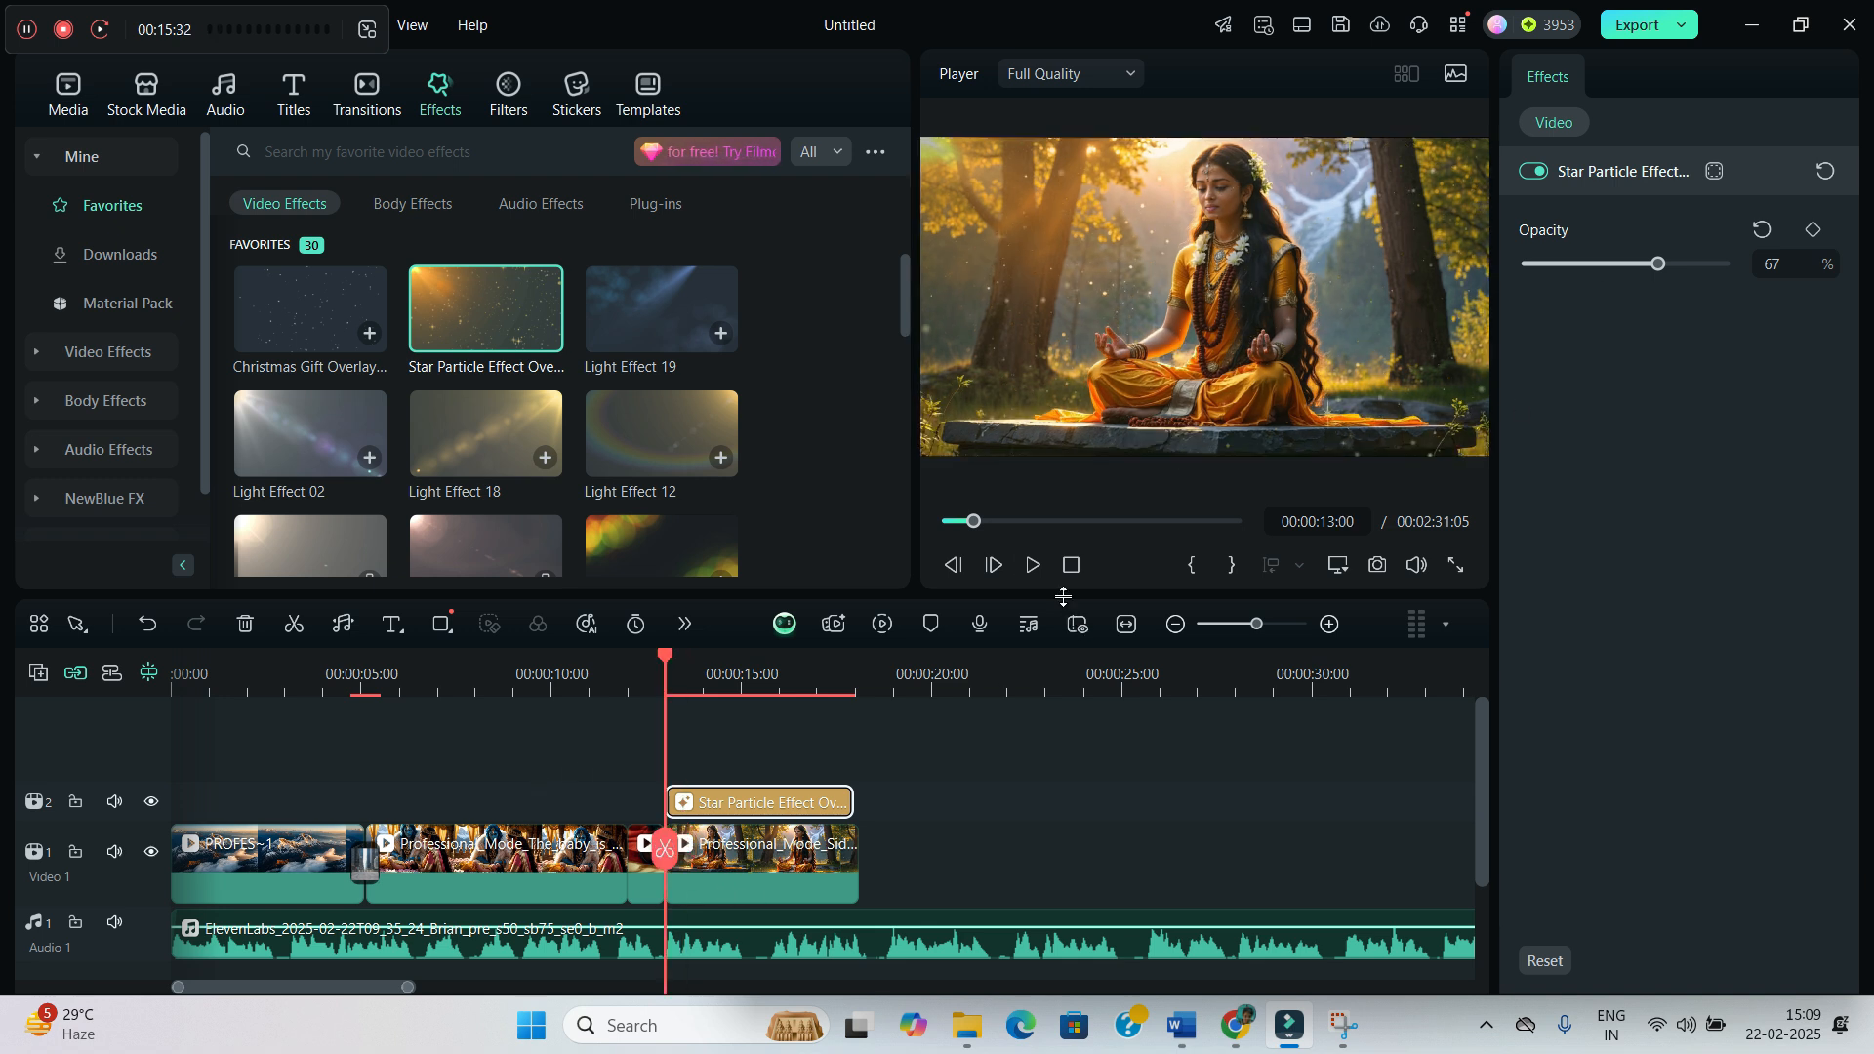
click(1034, 564)
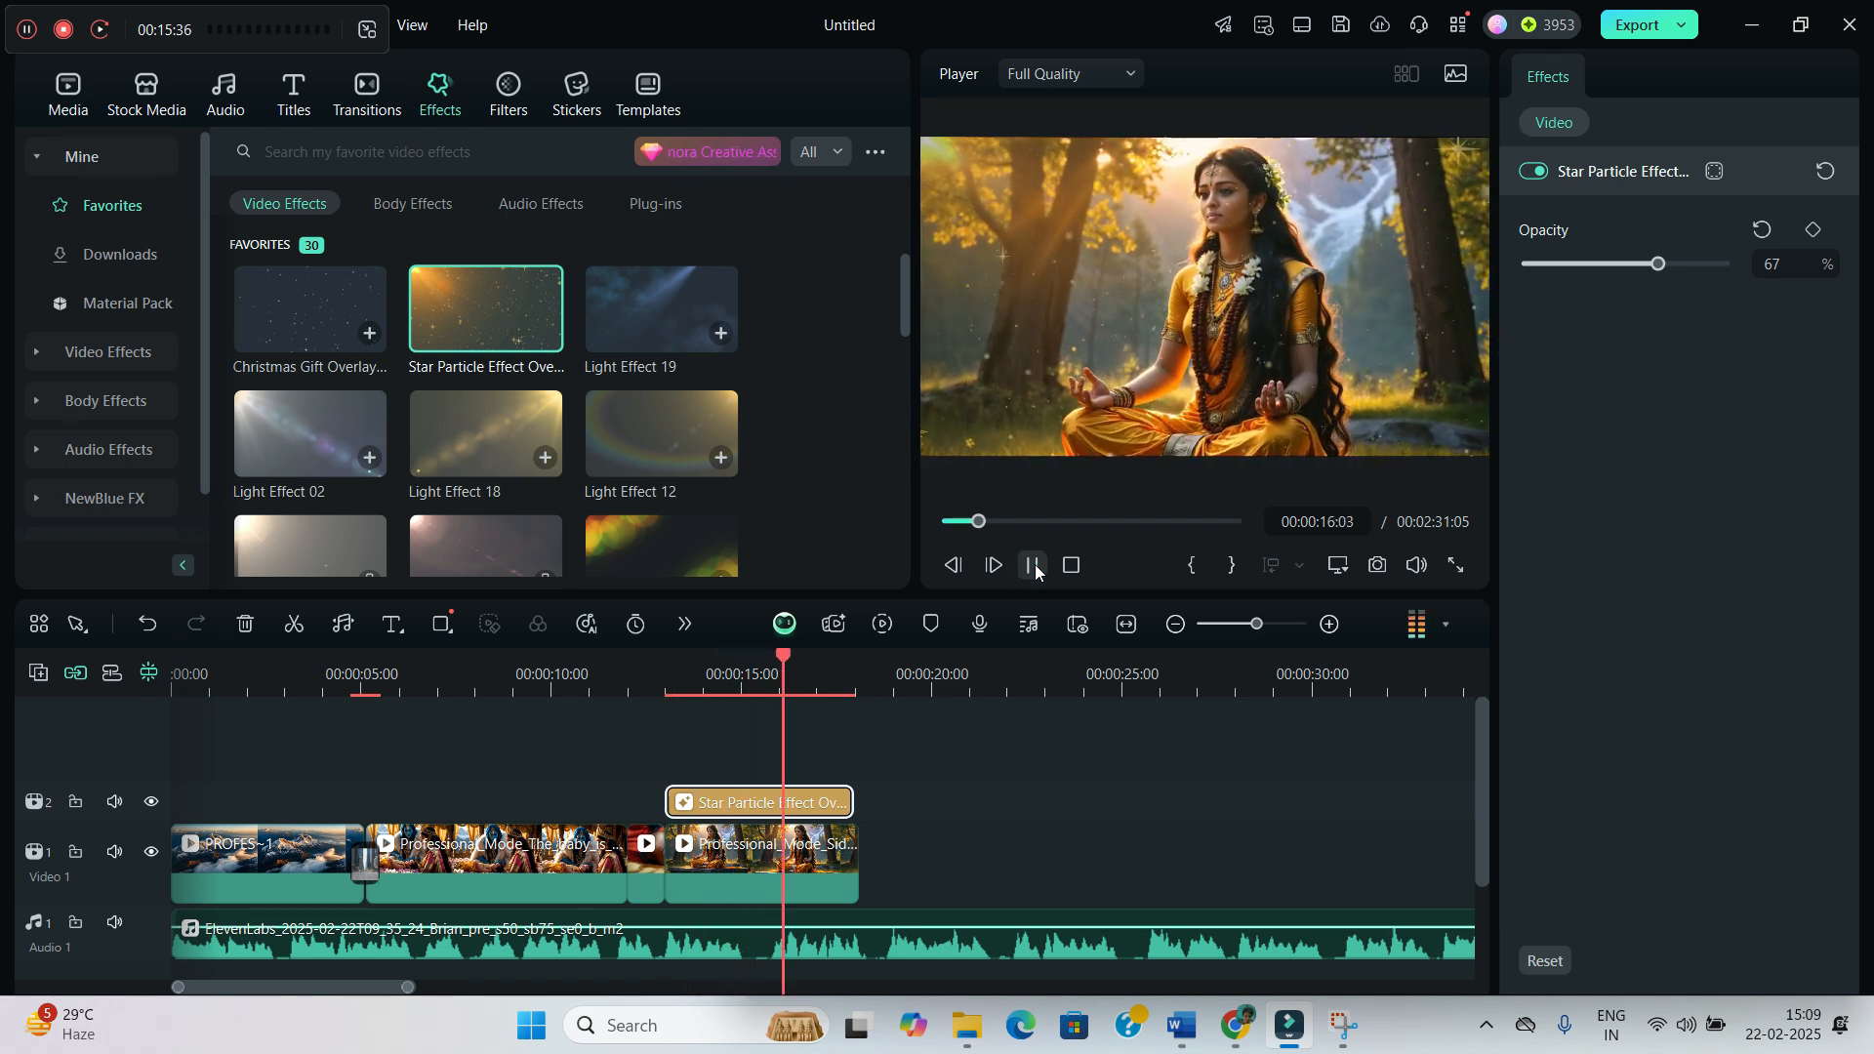
click(1034, 566)
Step: Add the image of Shiva meditating before snowy mountains to the video track after the meditating woman's clip
click(68, 109)
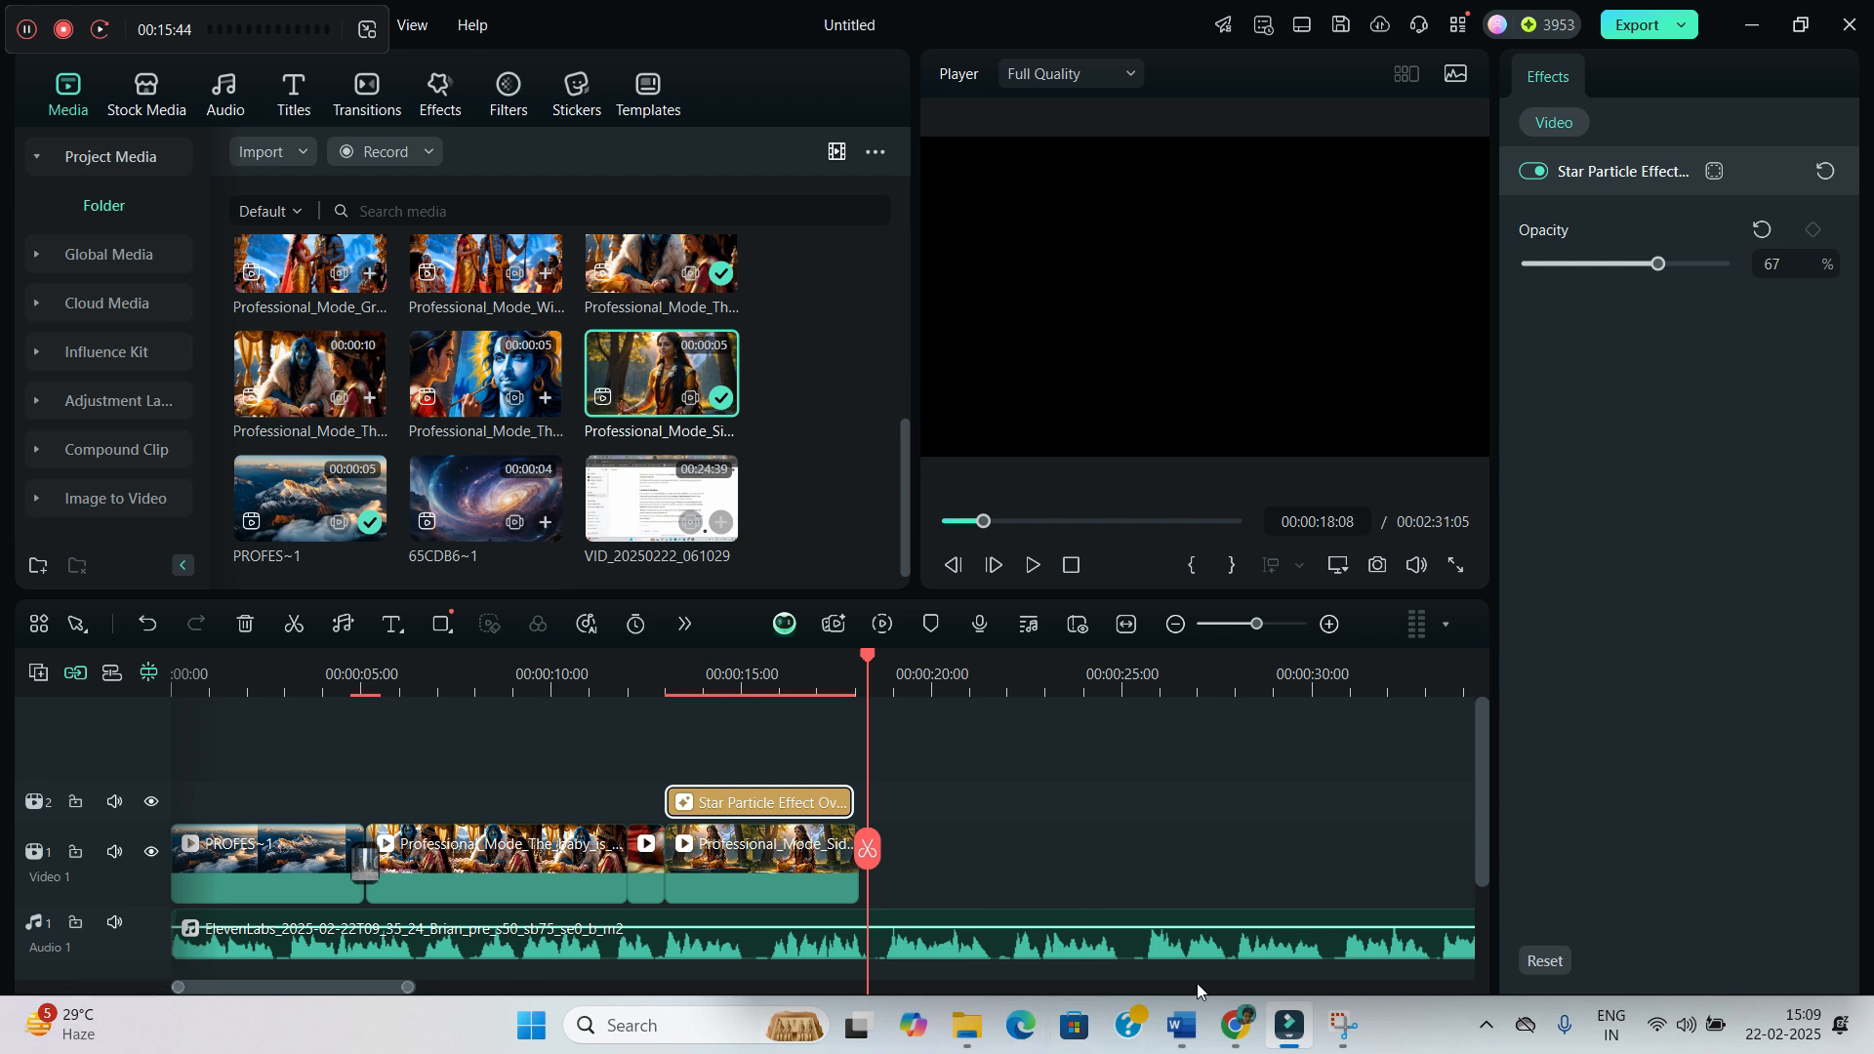
scroll(847, 455, up, 10)
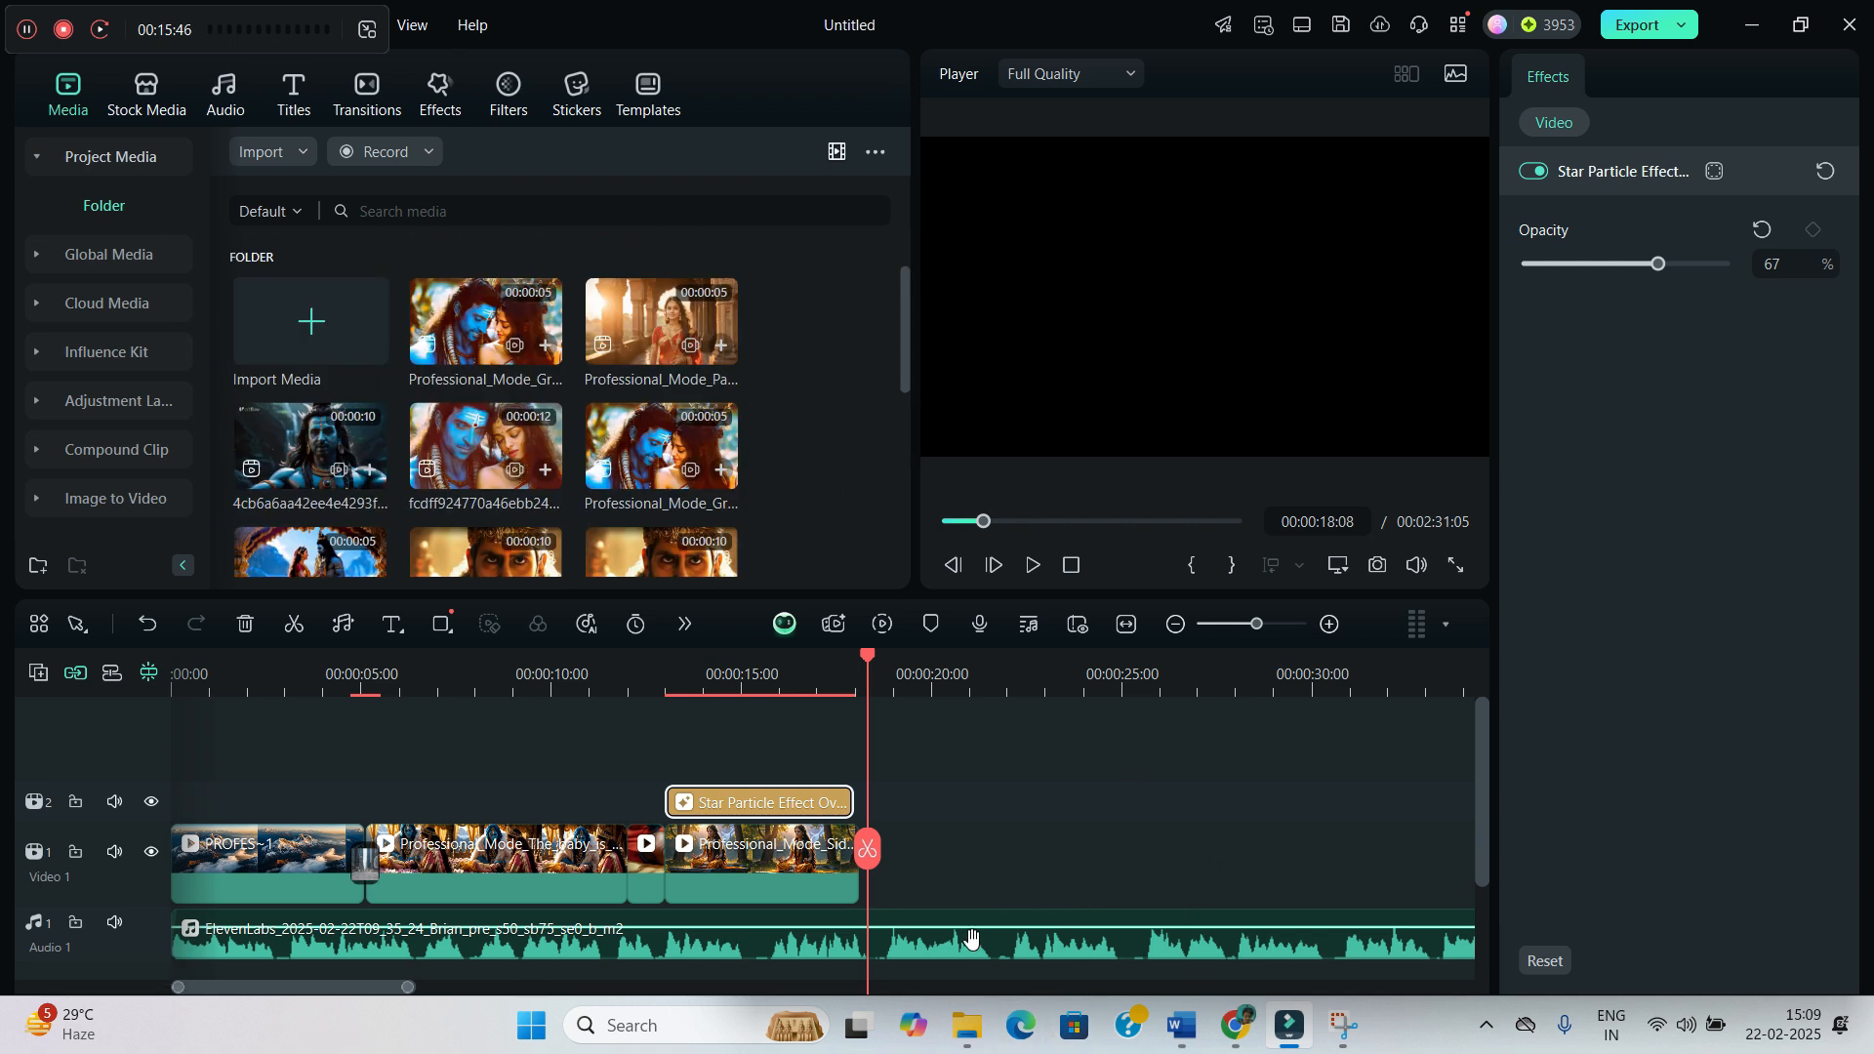
click(26, 32)
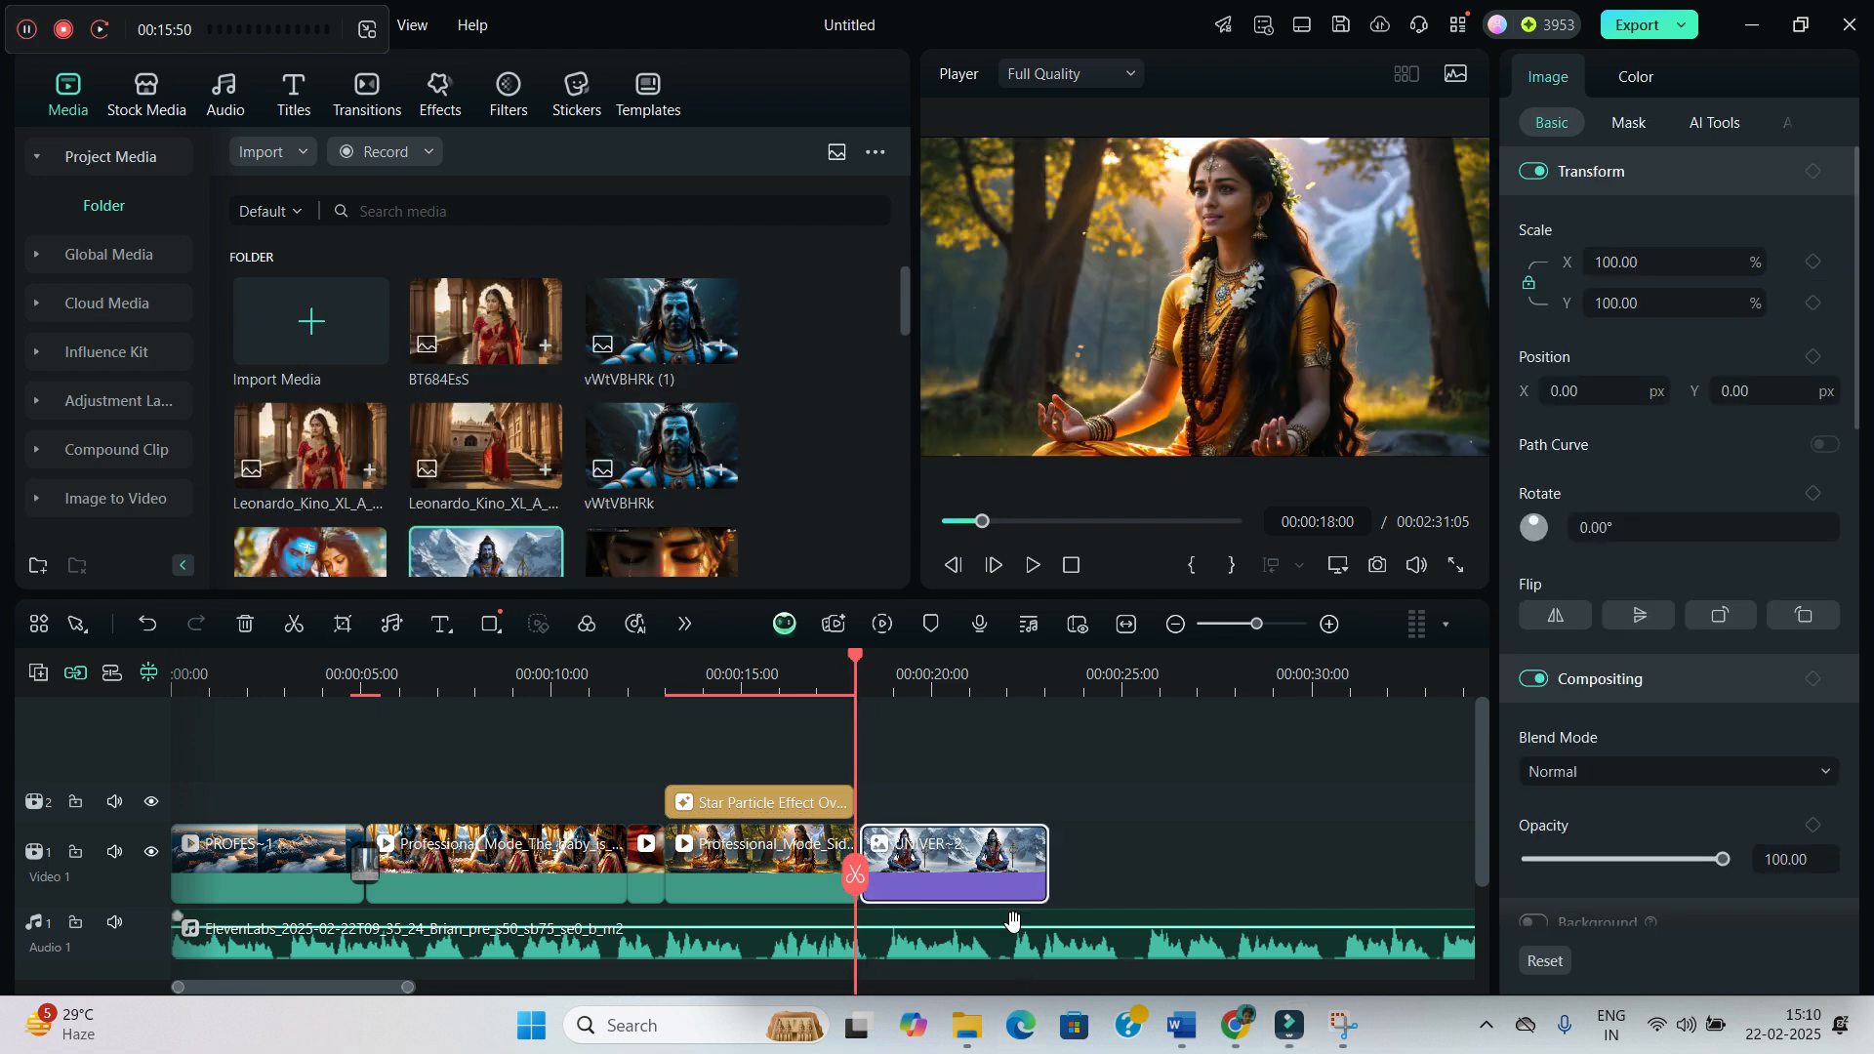
Step: Place Light Effect 02 above the Shiva image and set its opacity to 69%
drag(856, 877, 931, 881)
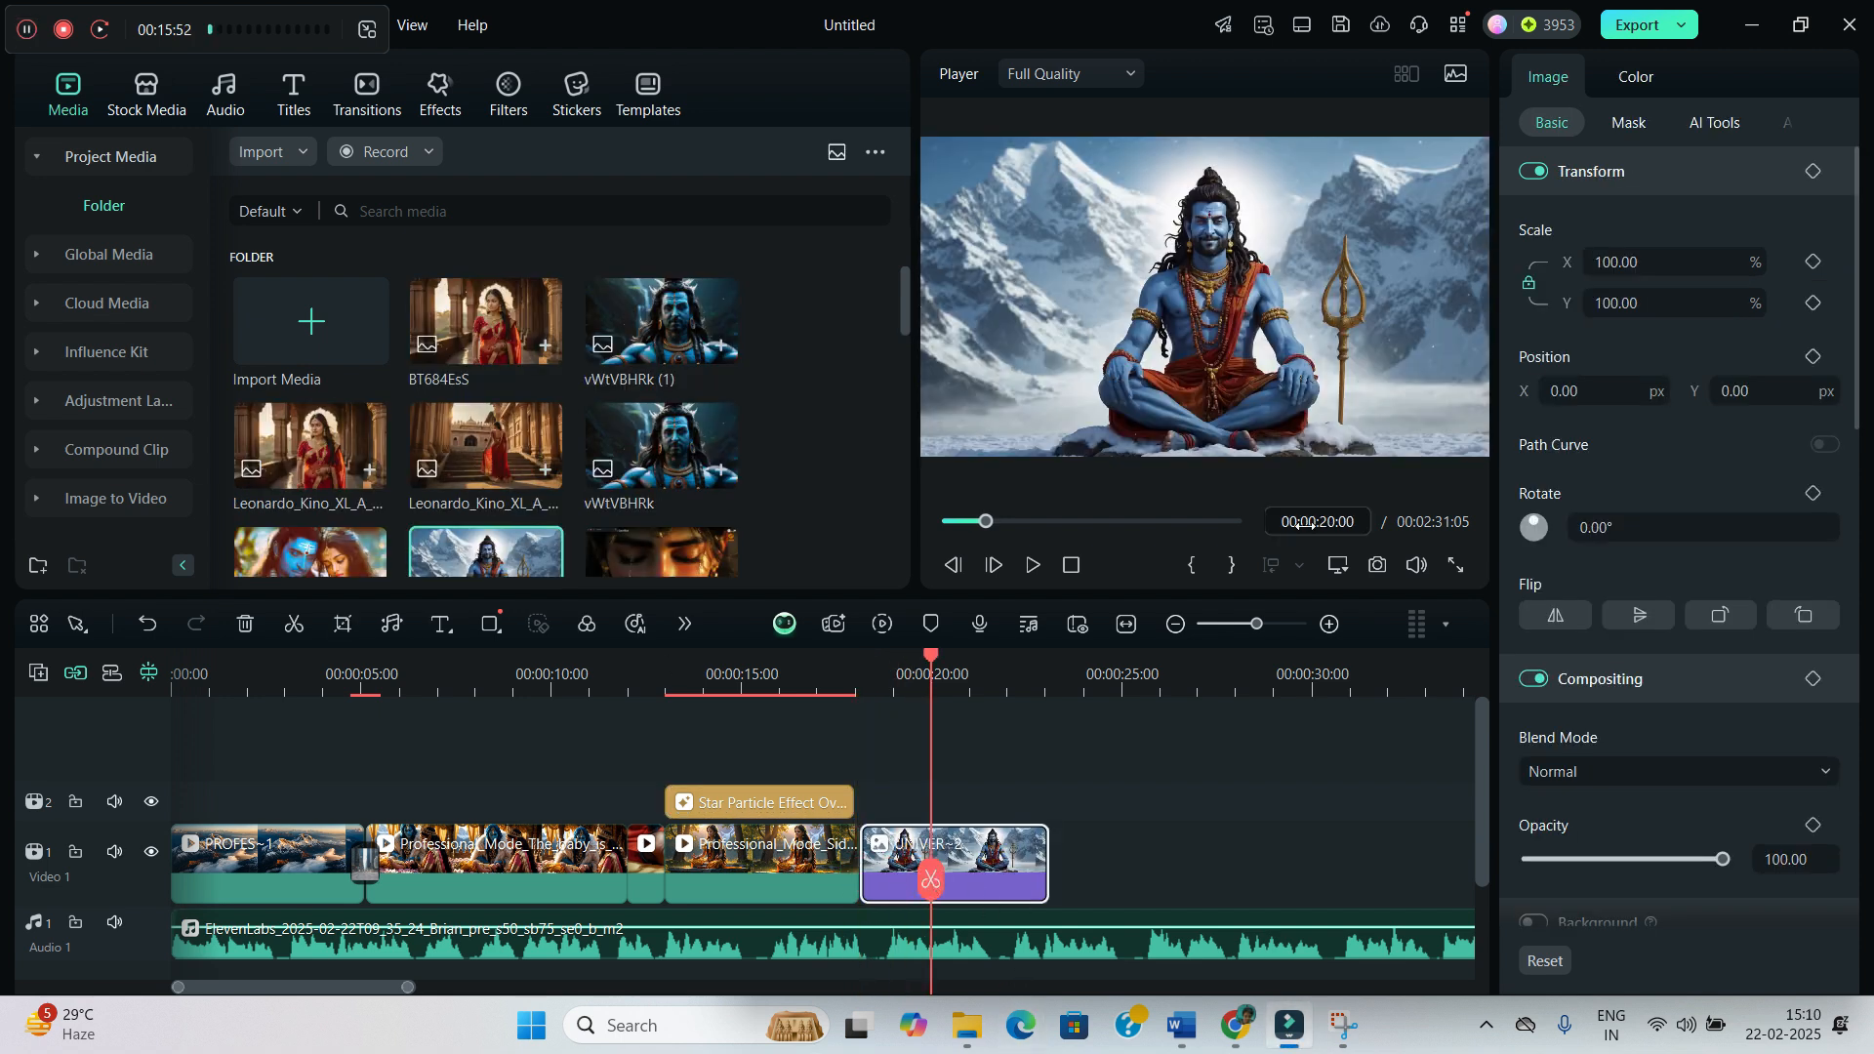
click(440, 91)
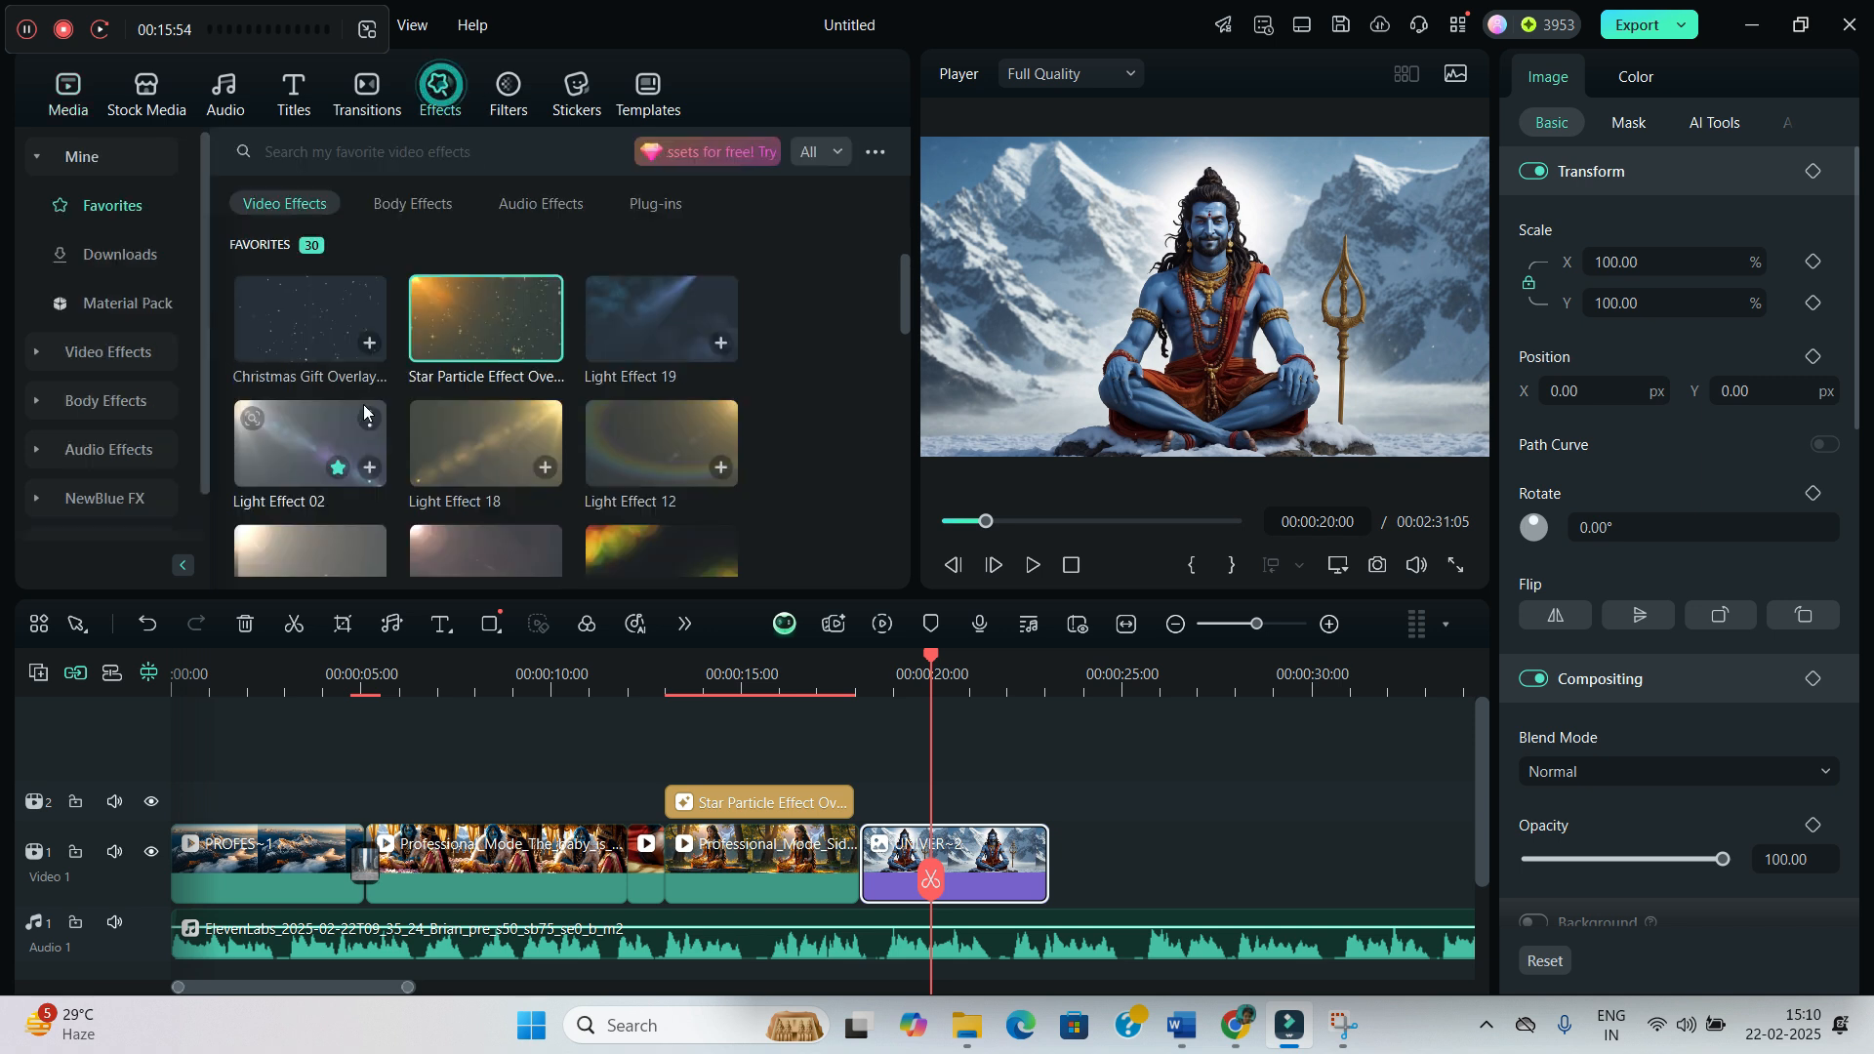
drag(289, 442, 875, 819)
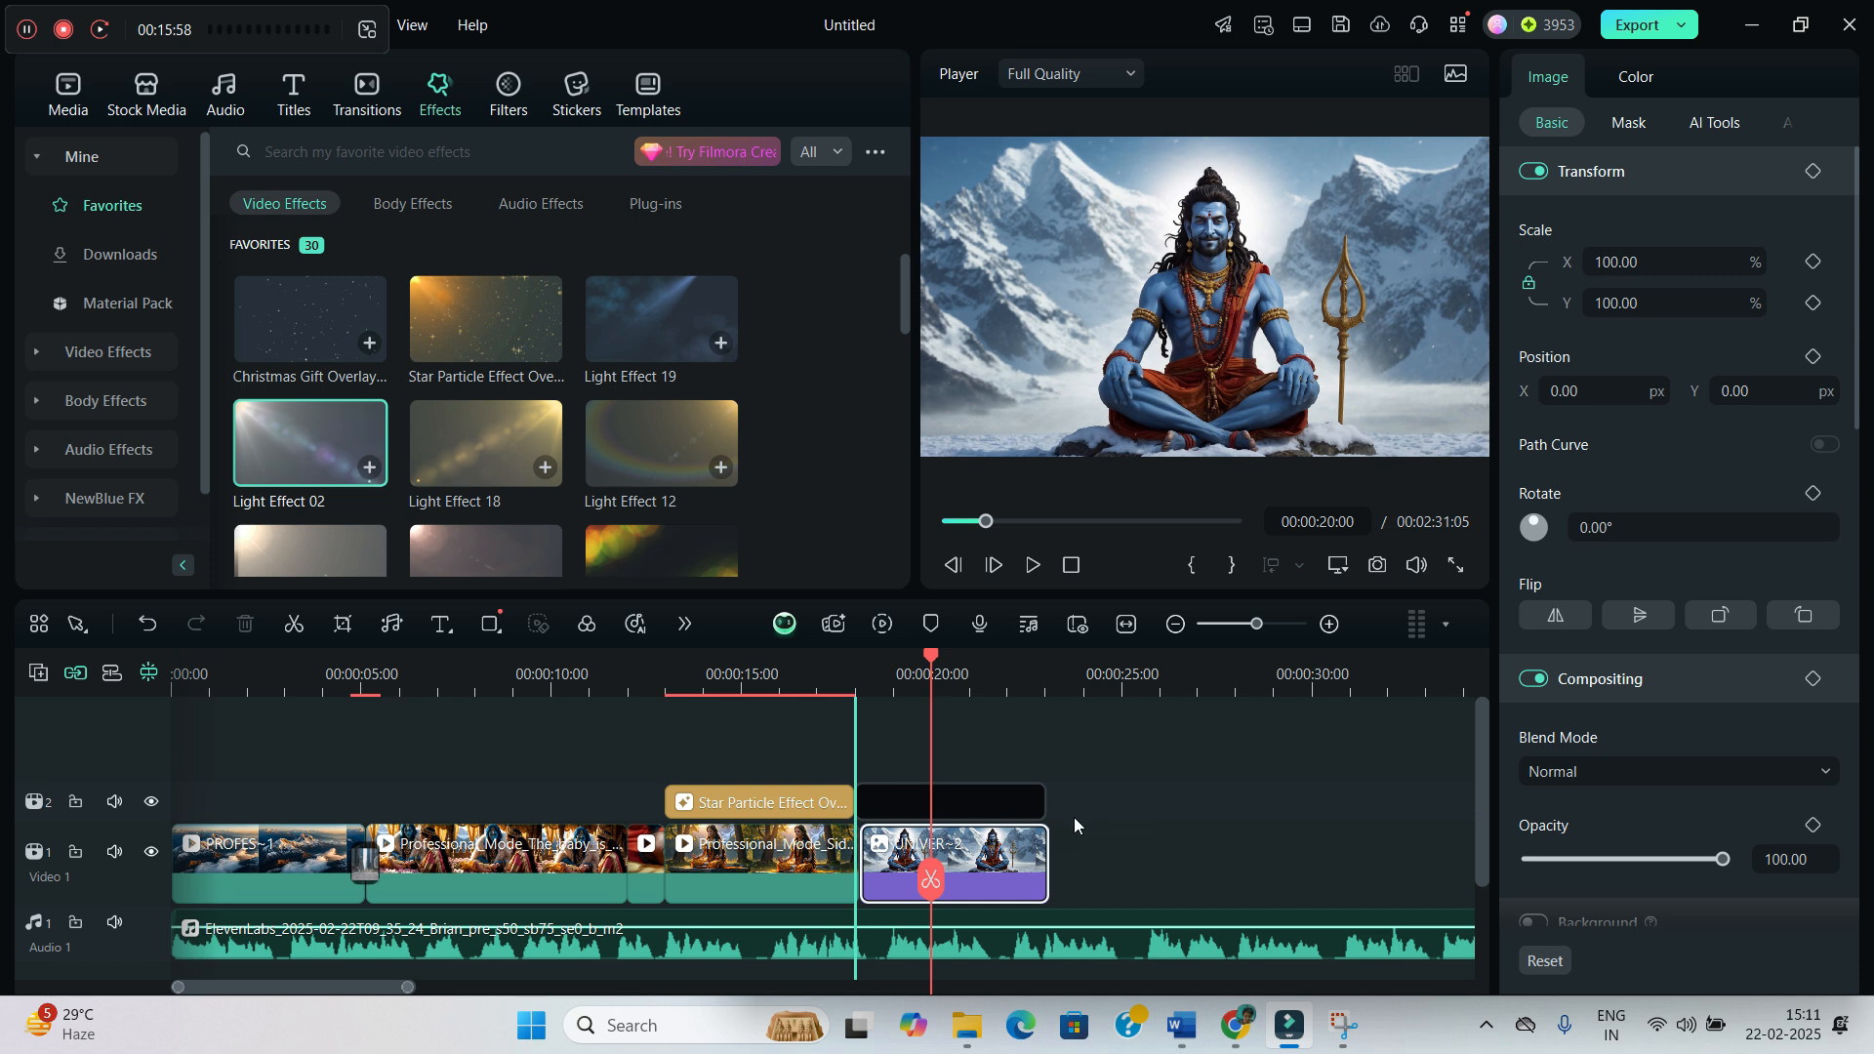
drag(1720, 266, 1662, 265)
Step: Add the Christmas Gift Overlay effect on a new track above Light Effect 02 and start an effect search with "s"
drag(322, 327, 110, 239)
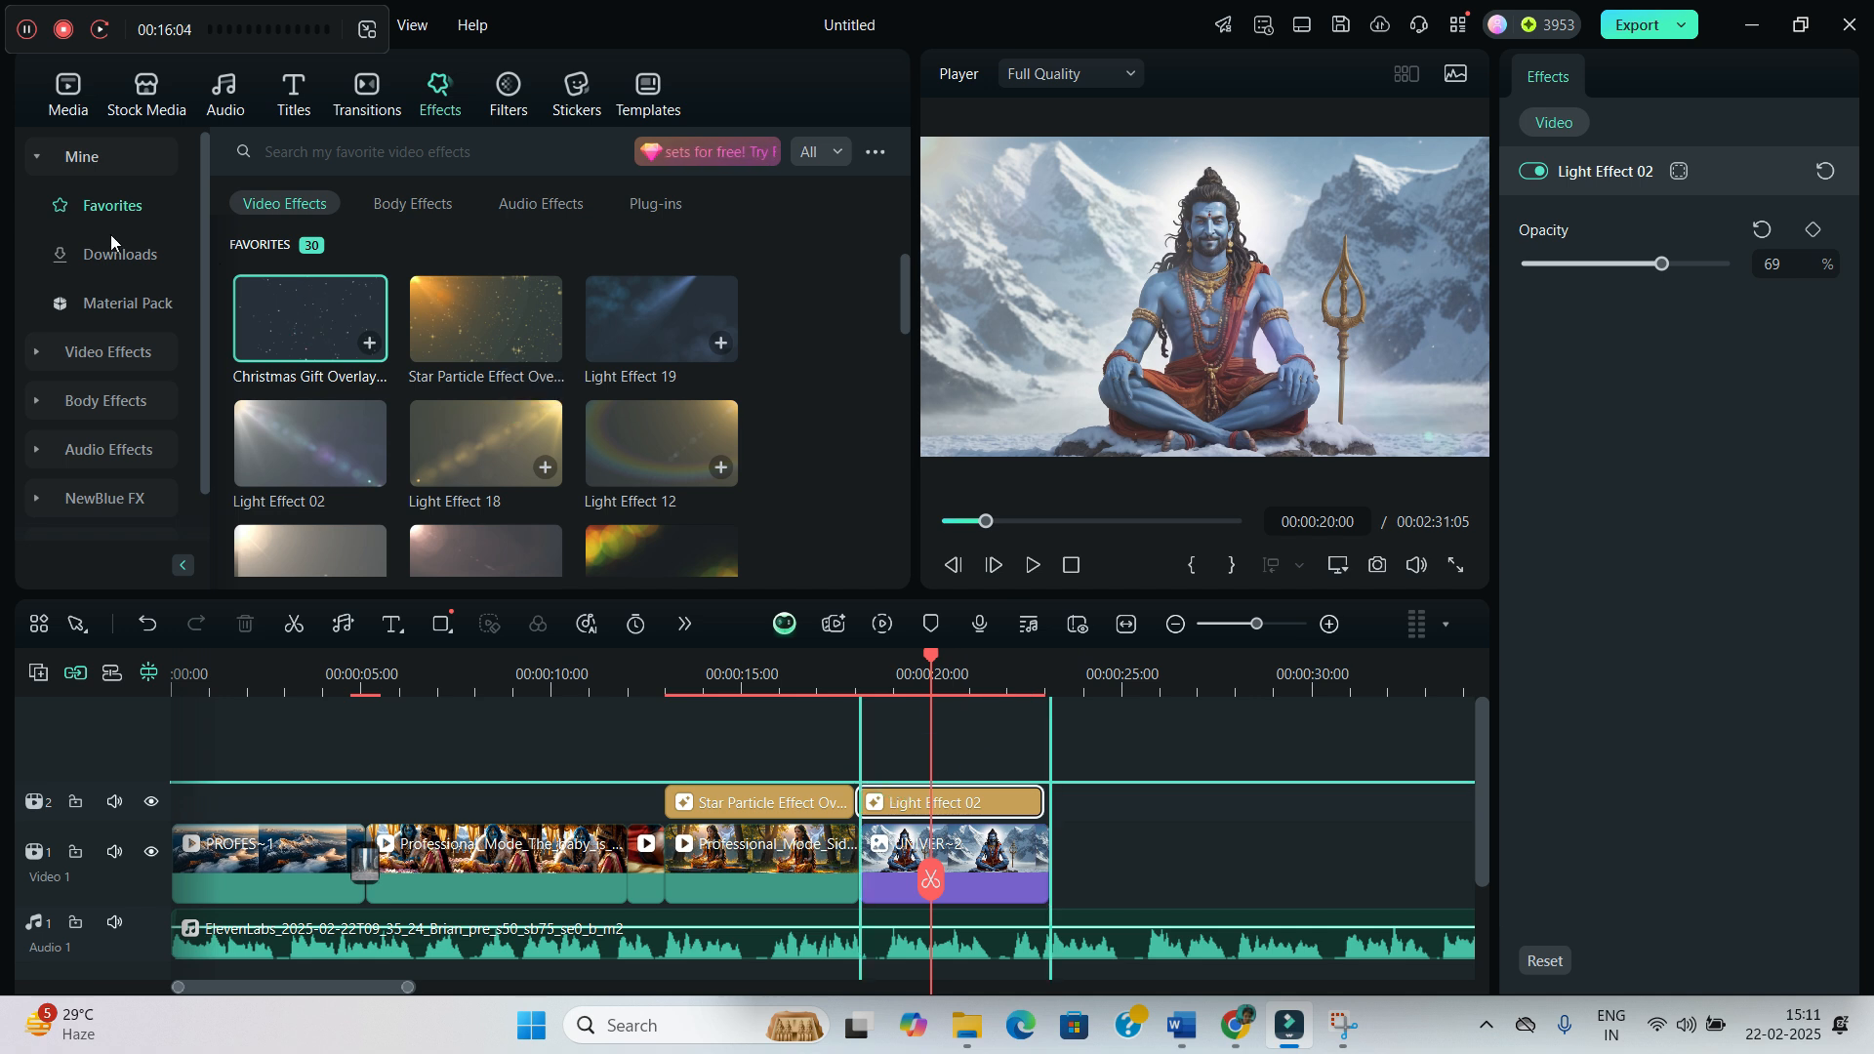
click(303, 151)
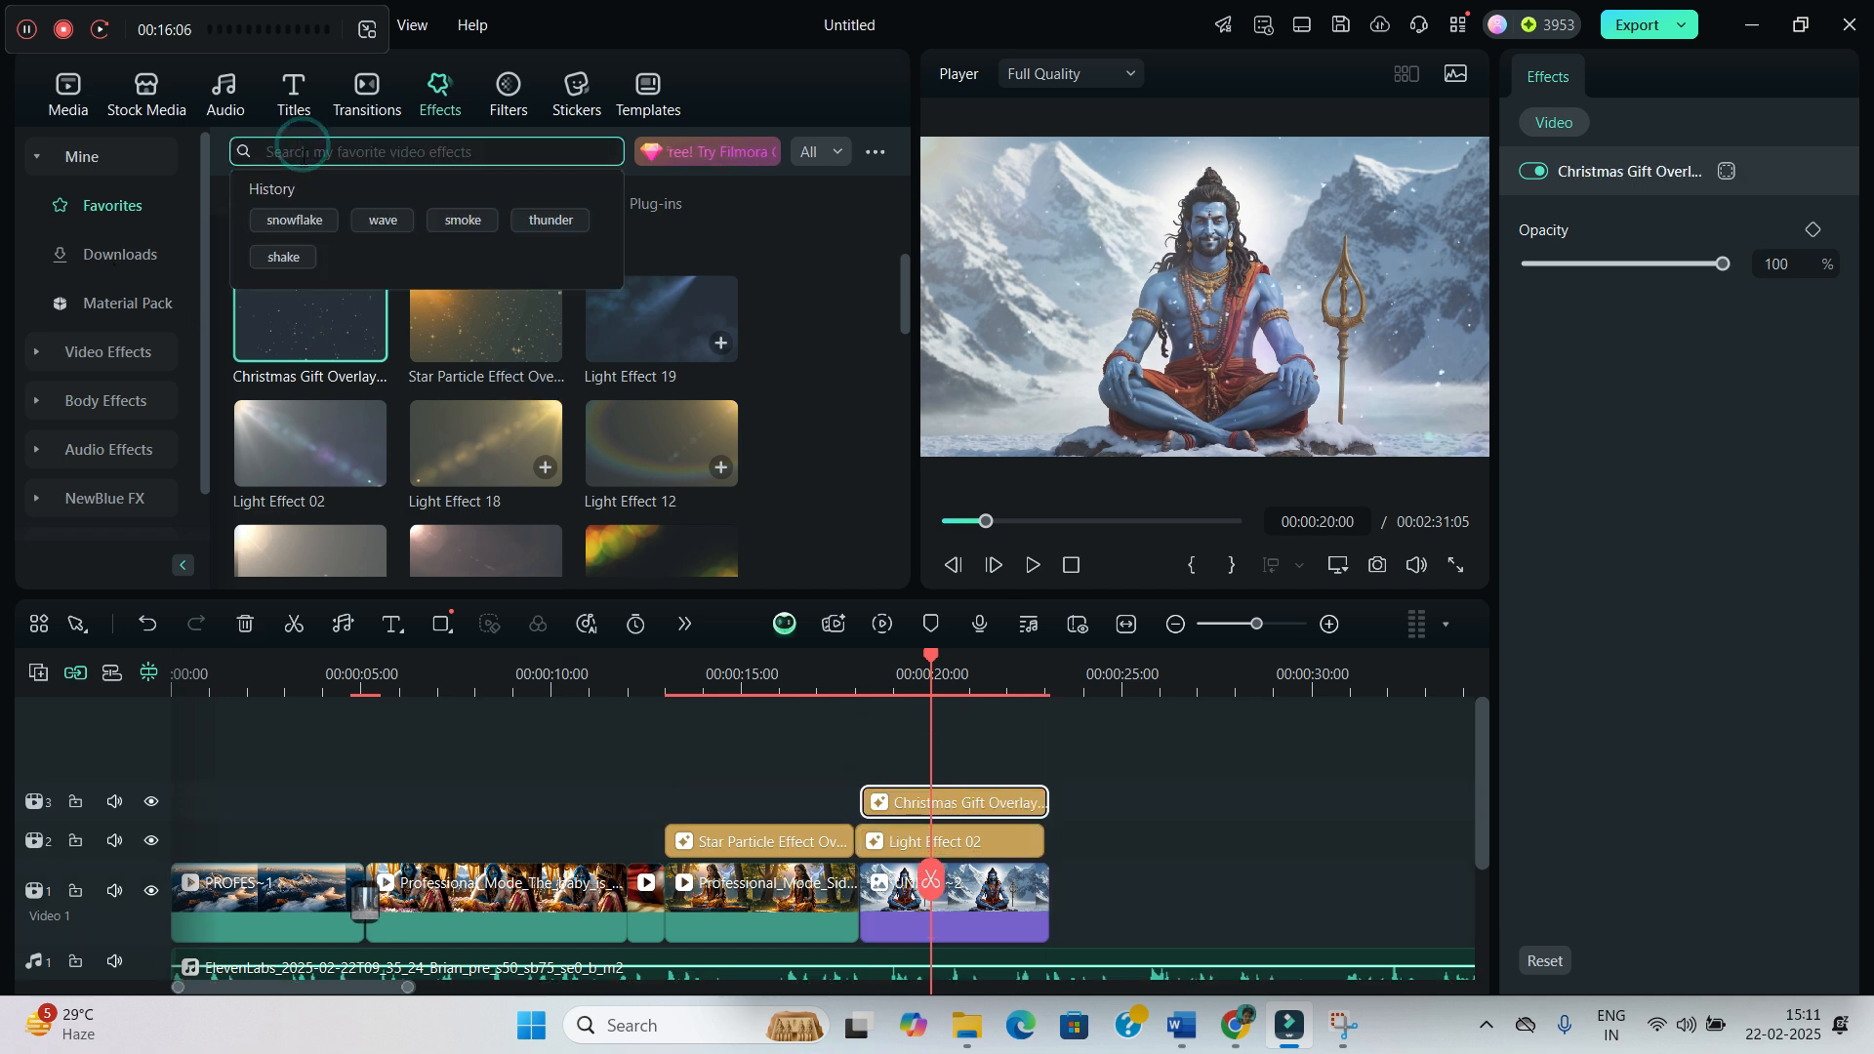
text(s)
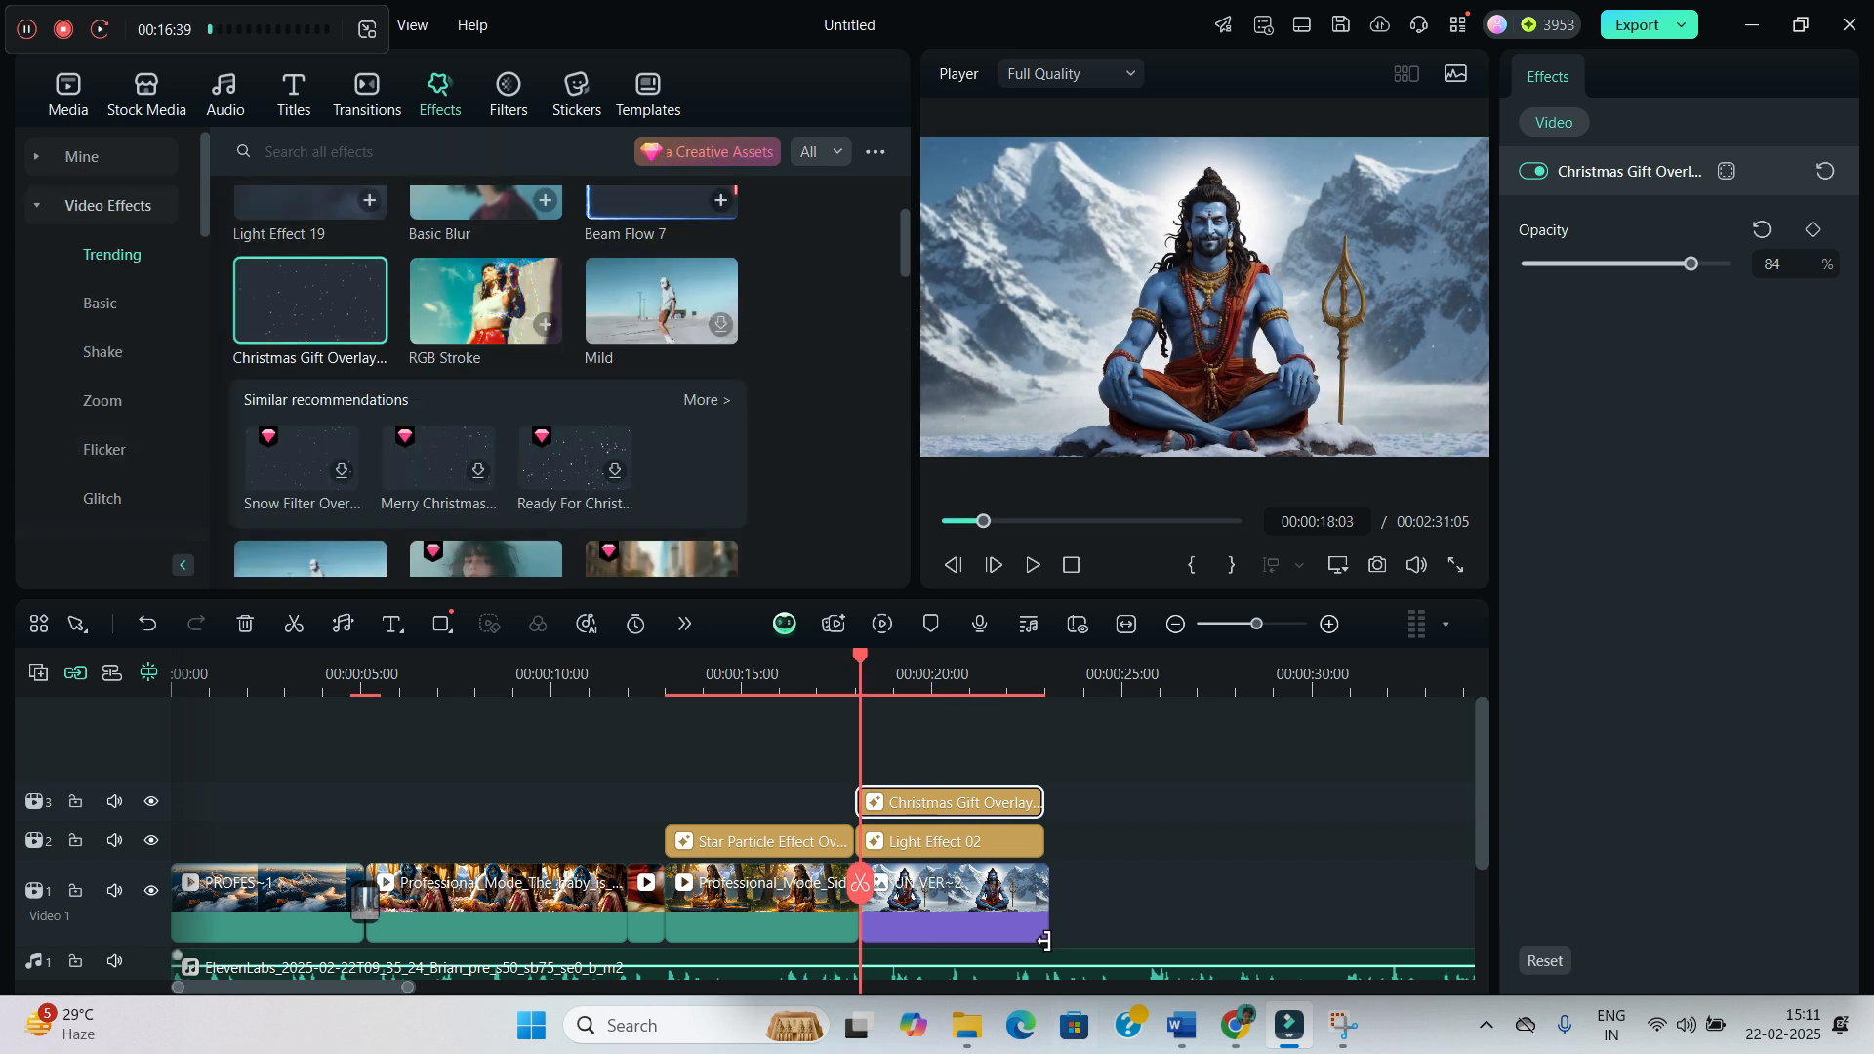
Step: Apply a pan and zoom to the Shiva image, ending on an upper-body frame of about 3289 x 1848, and play it to check
click(1027, 900)
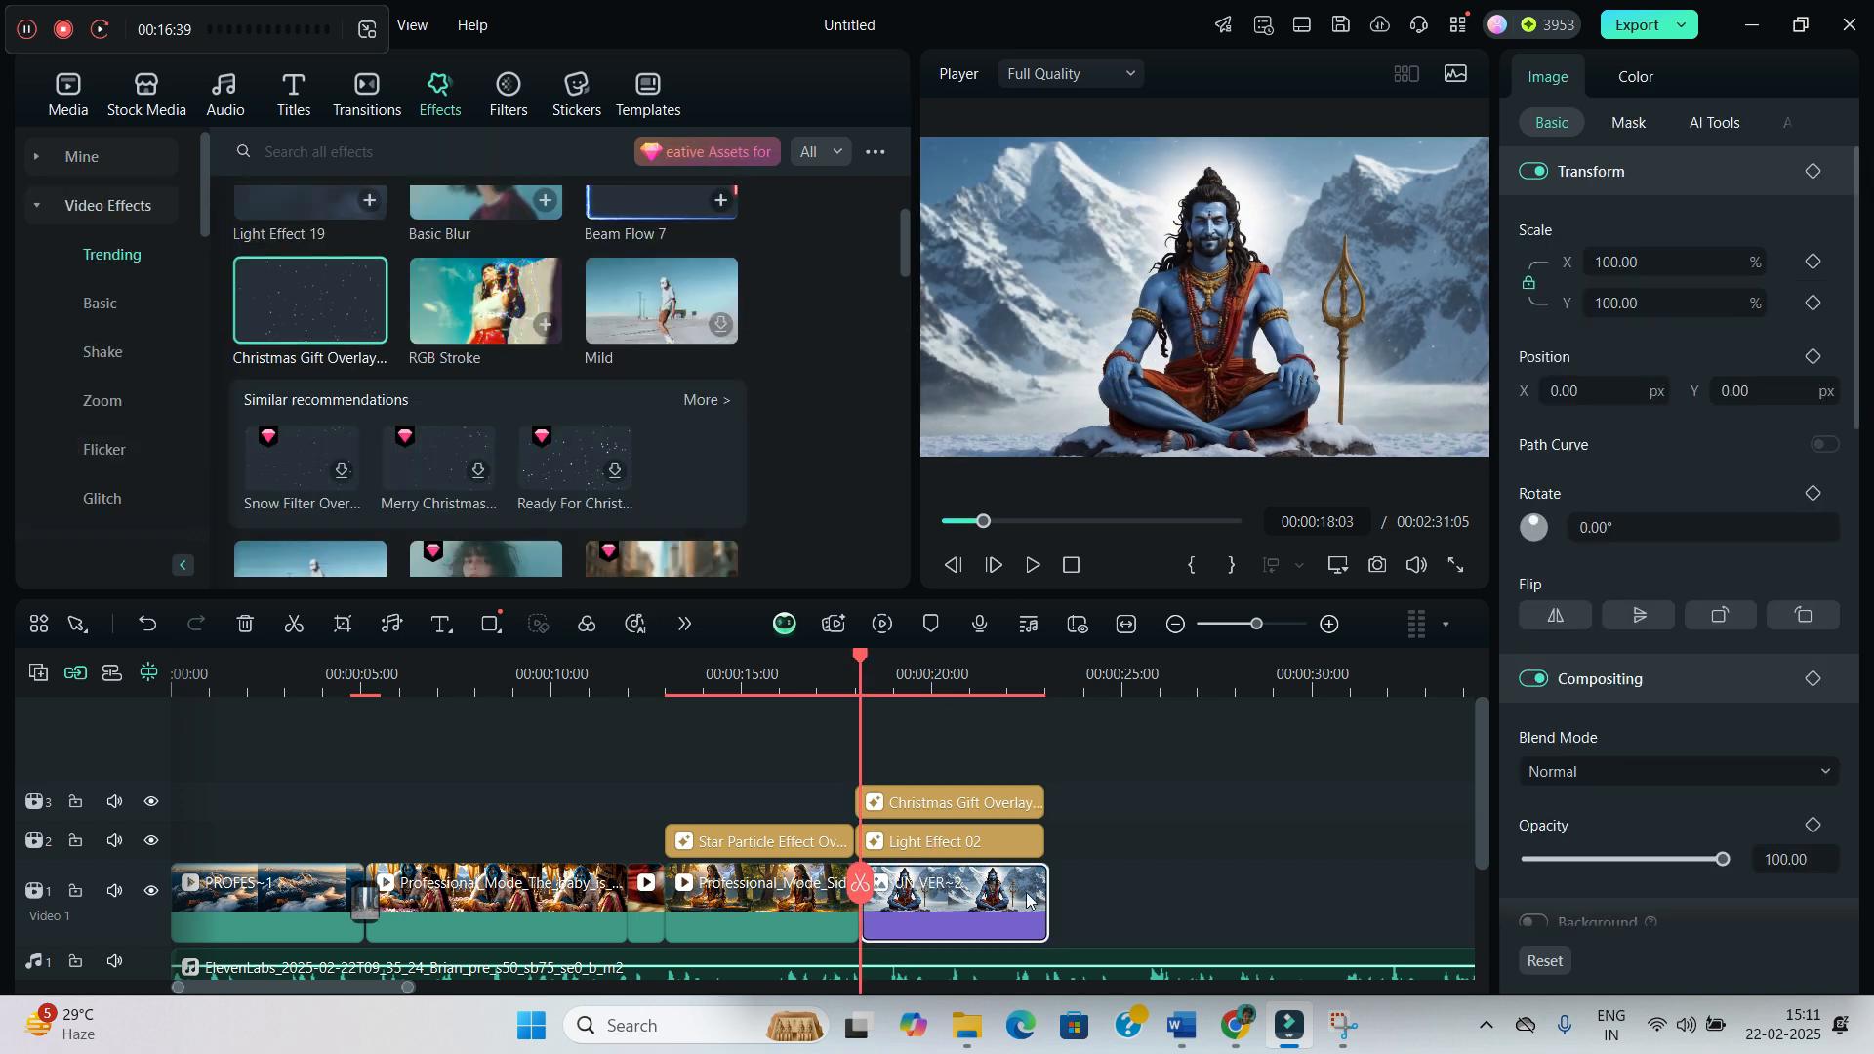
right_click(976, 889)
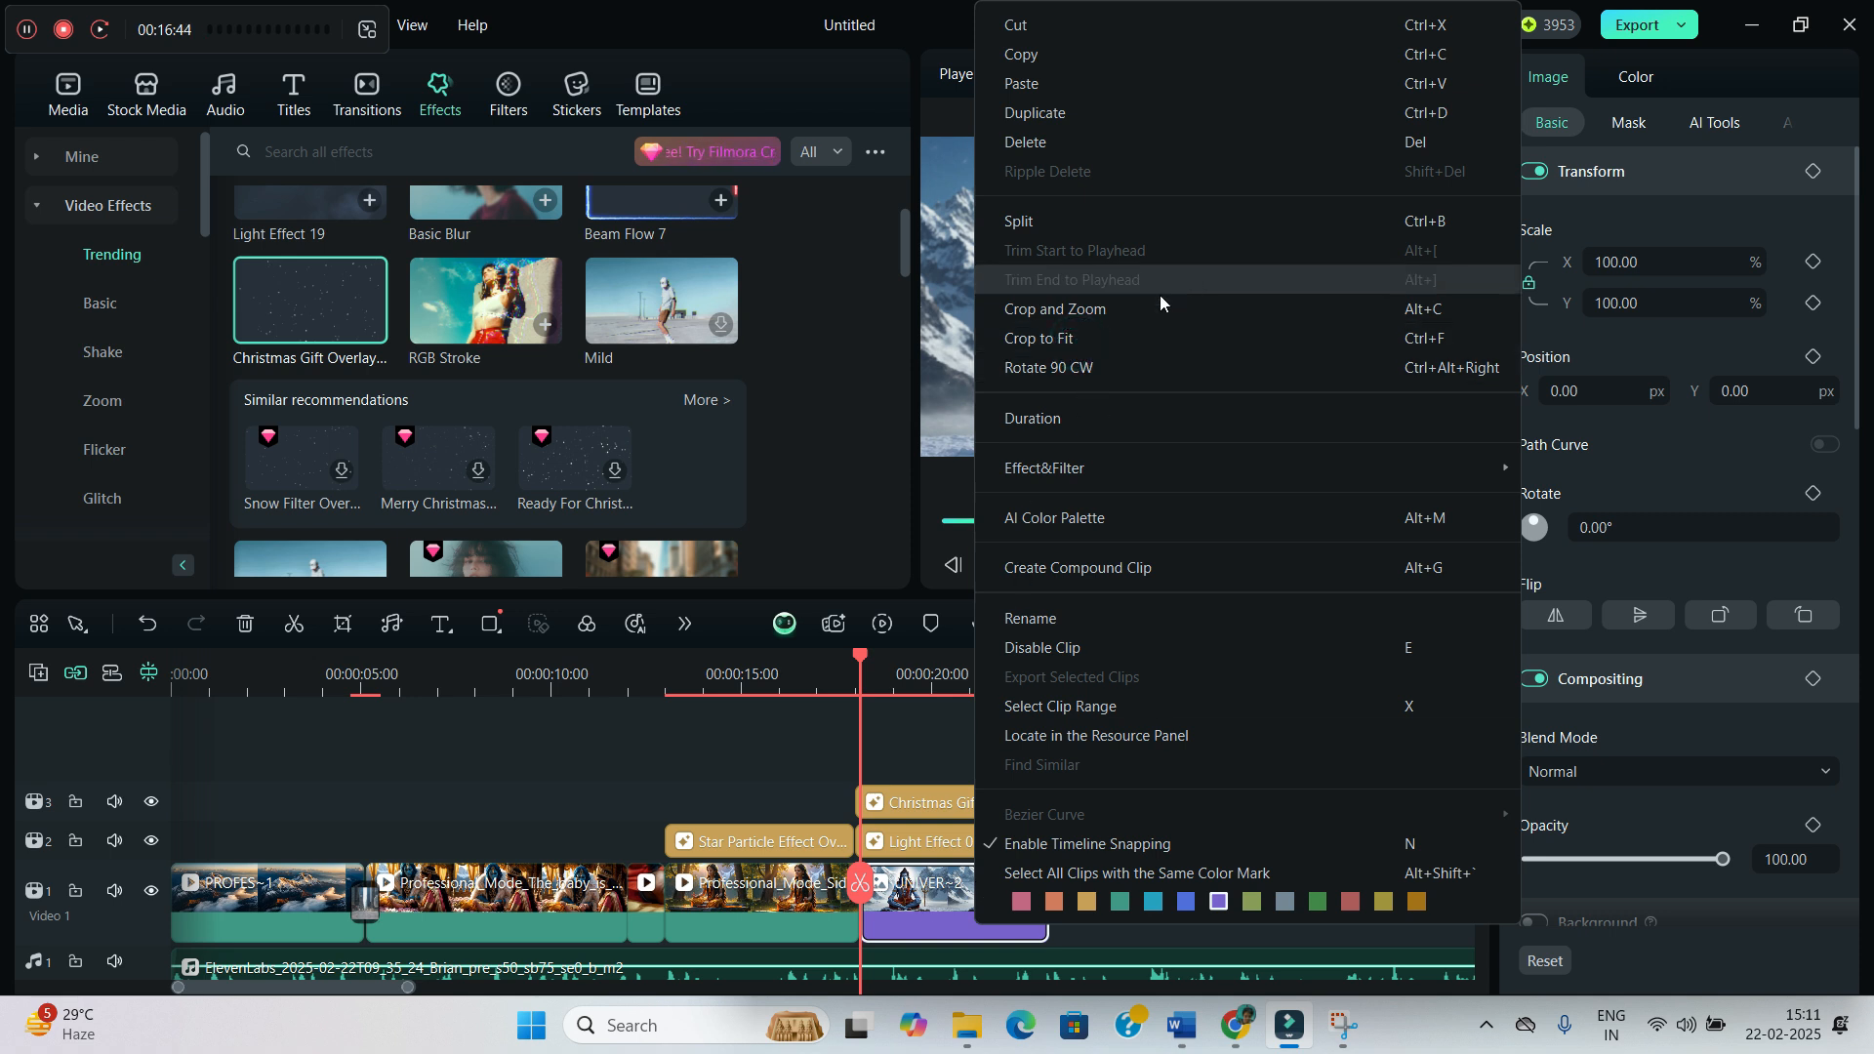
click(1069, 309)
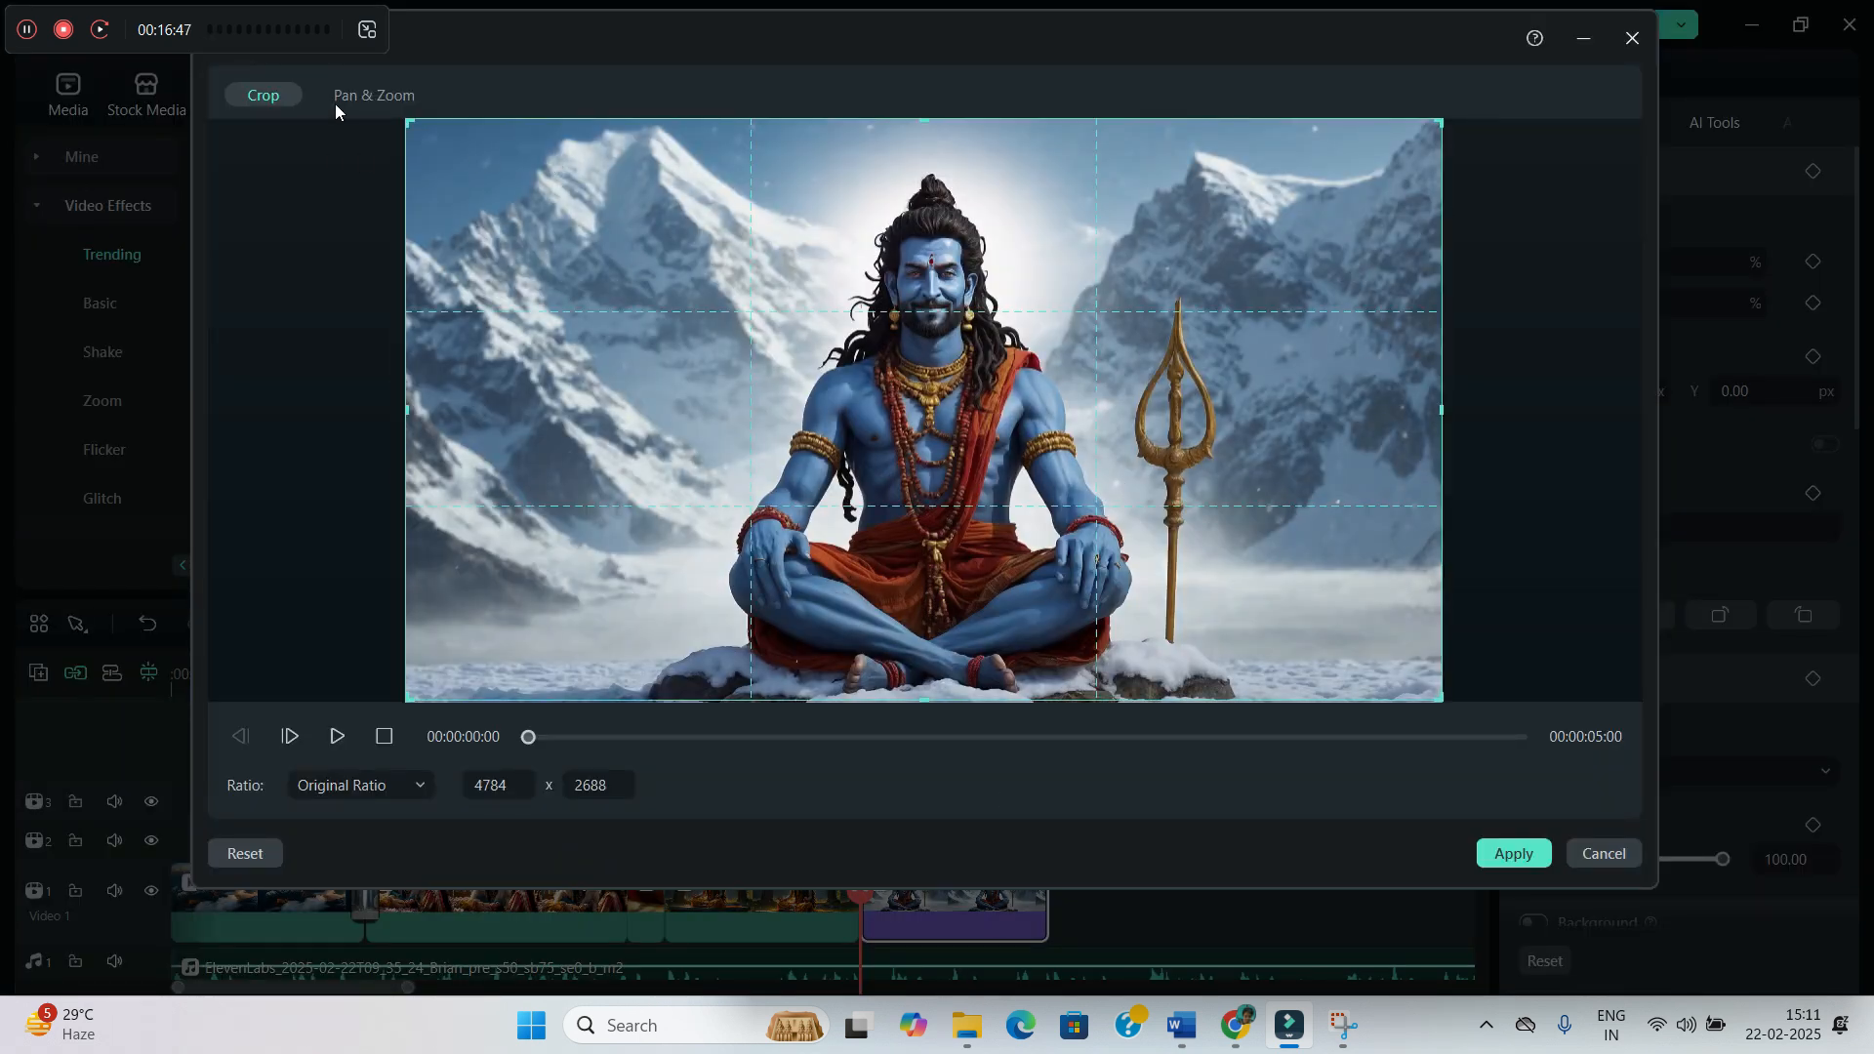
click(336, 101)
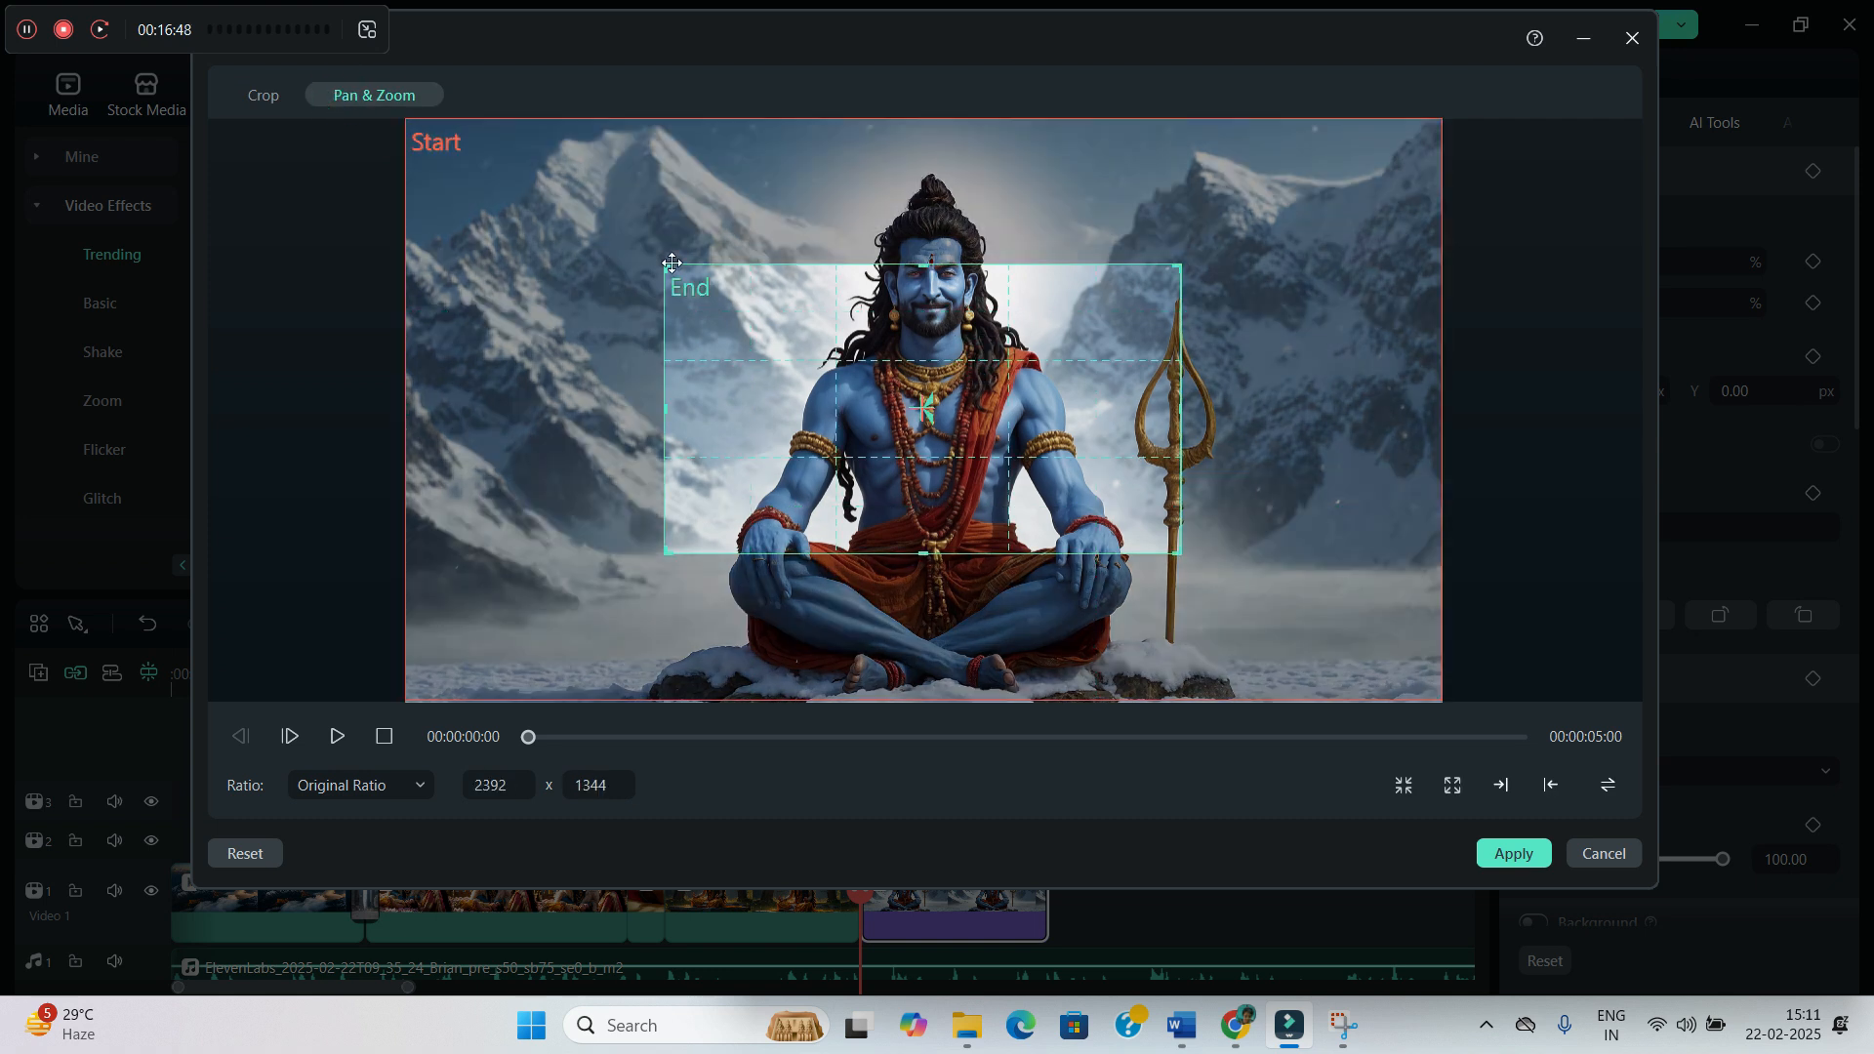
drag(667, 264, 507, 176)
drag(906, 358, 1023, 334)
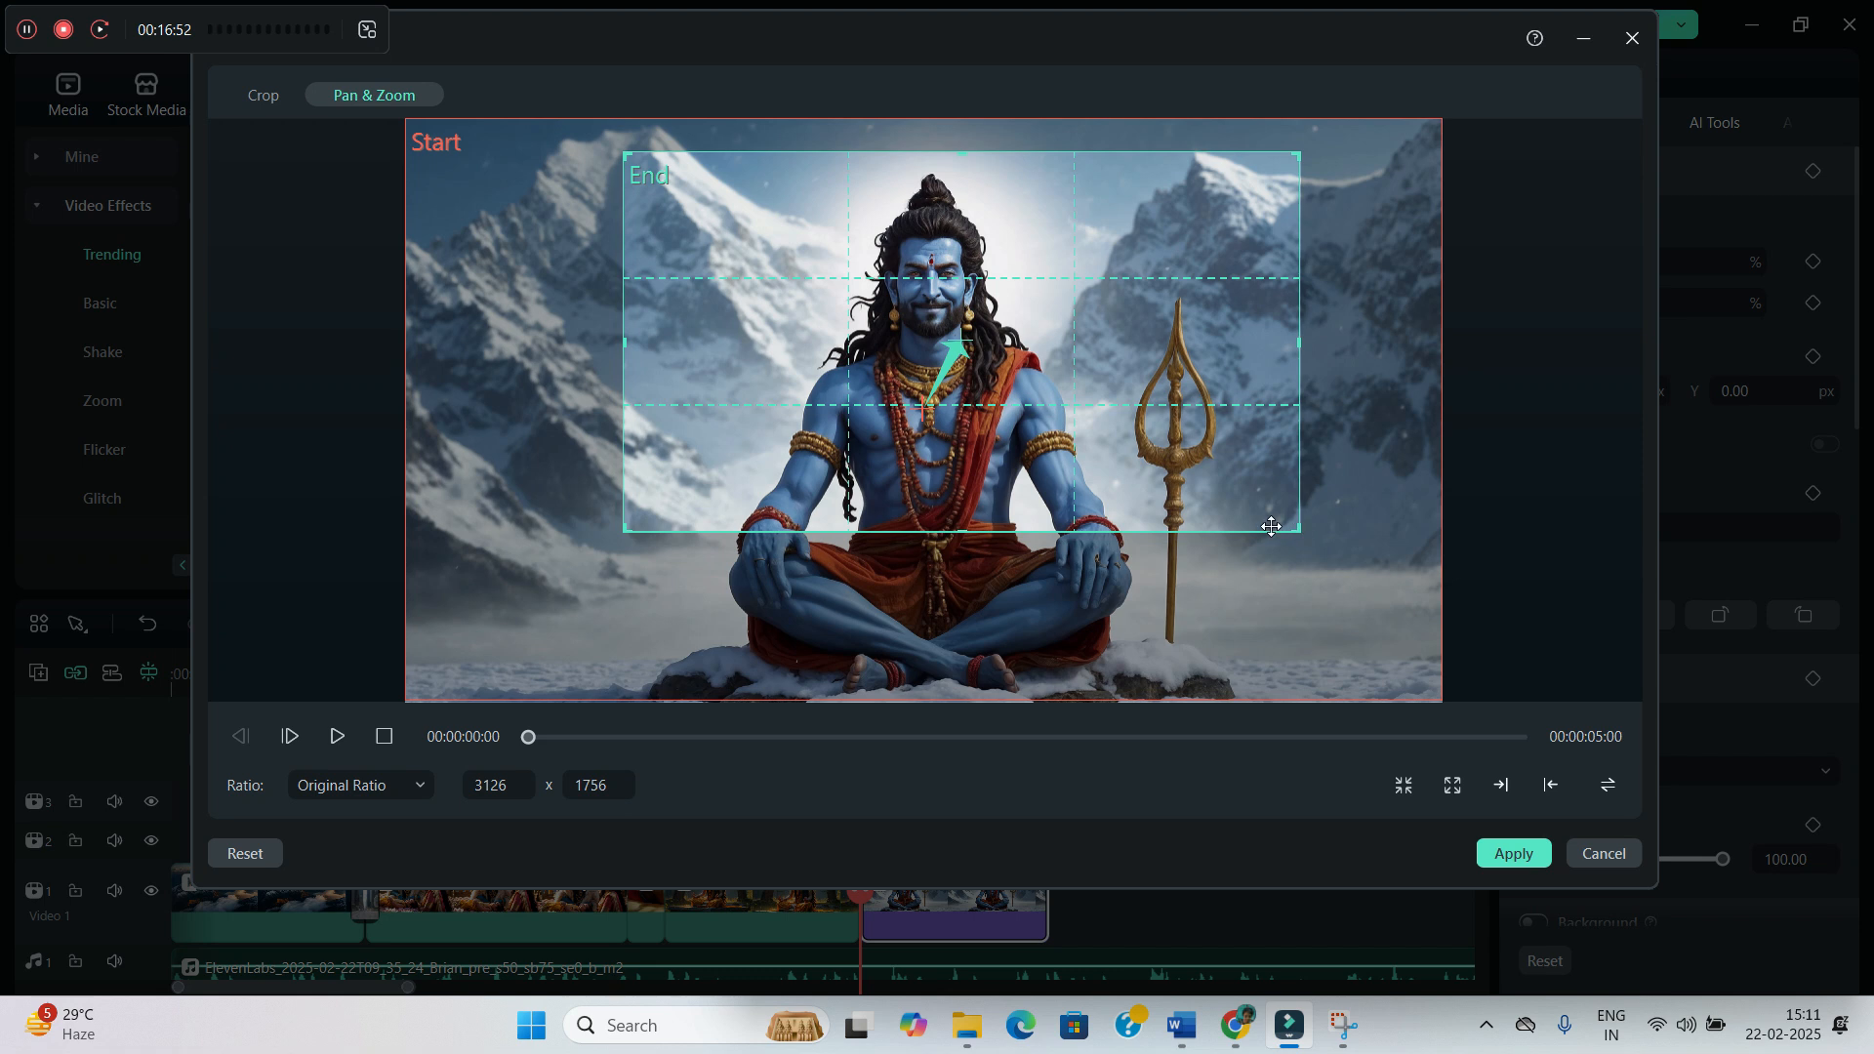
drag(1296, 530, 1108, 530)
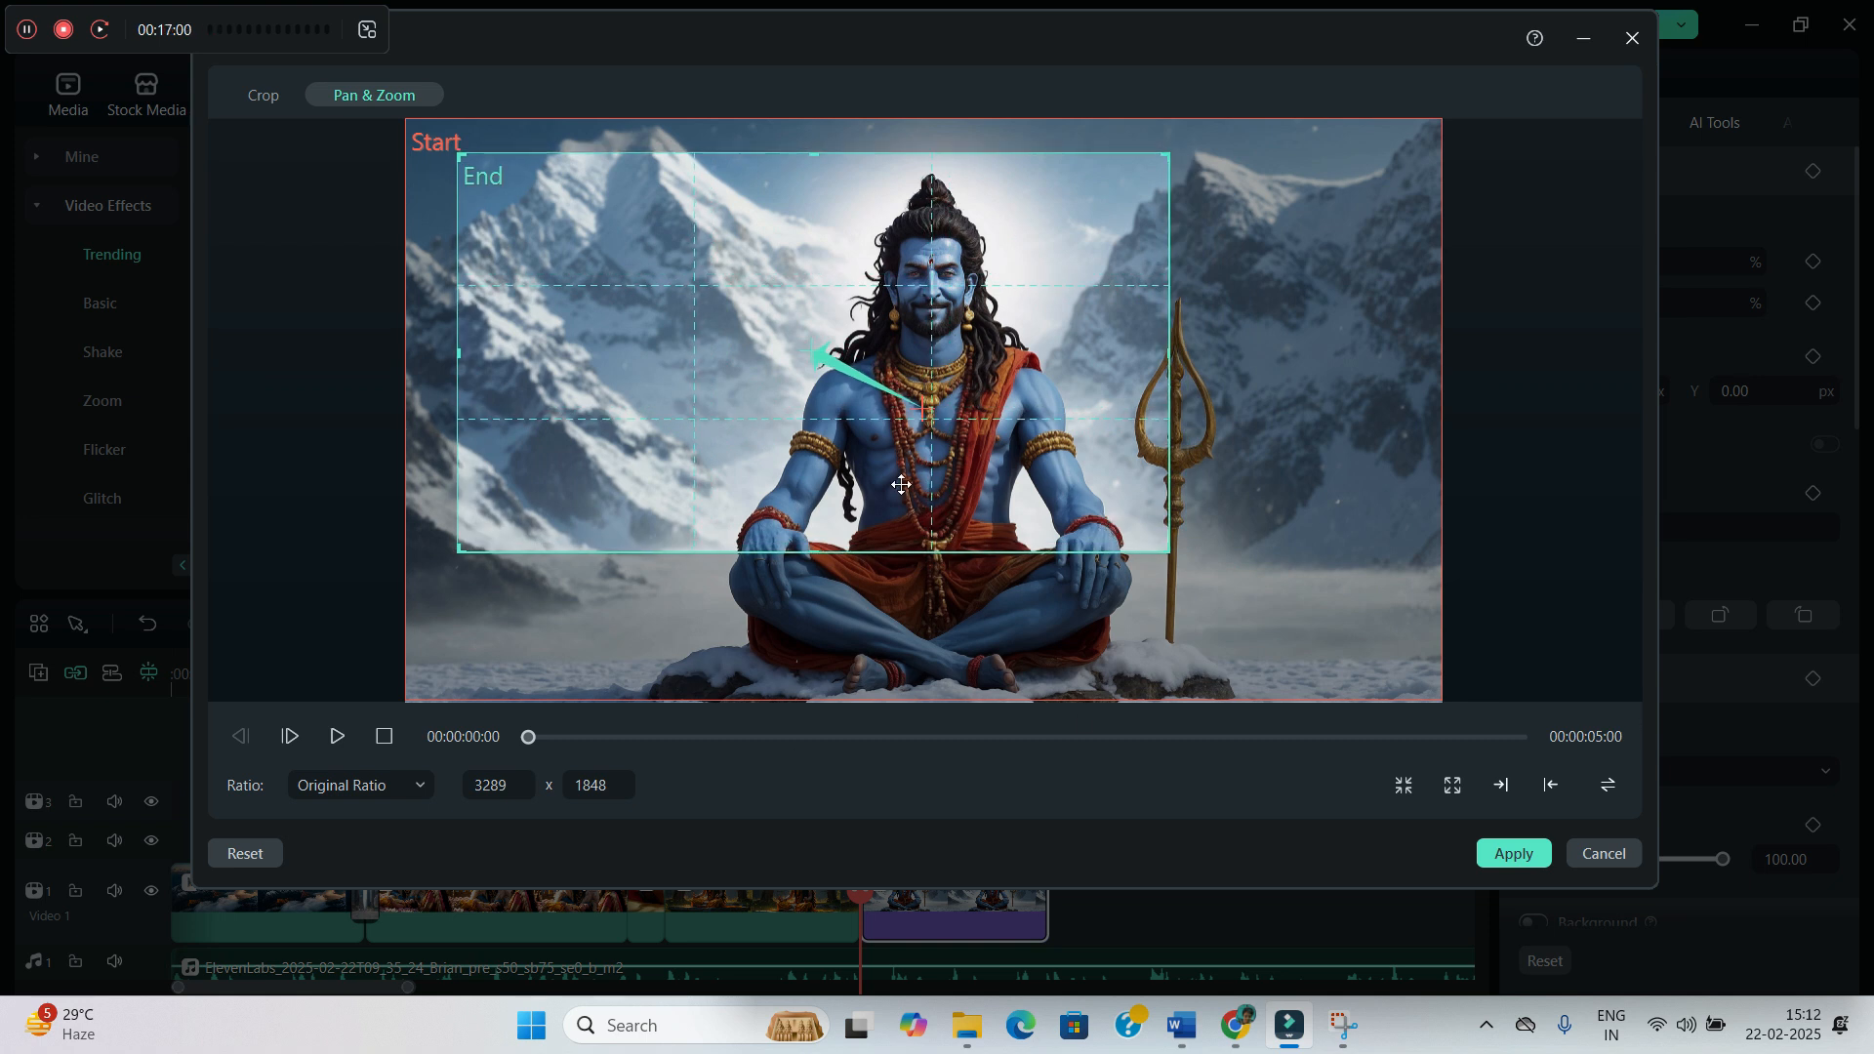
click(1516, 855)
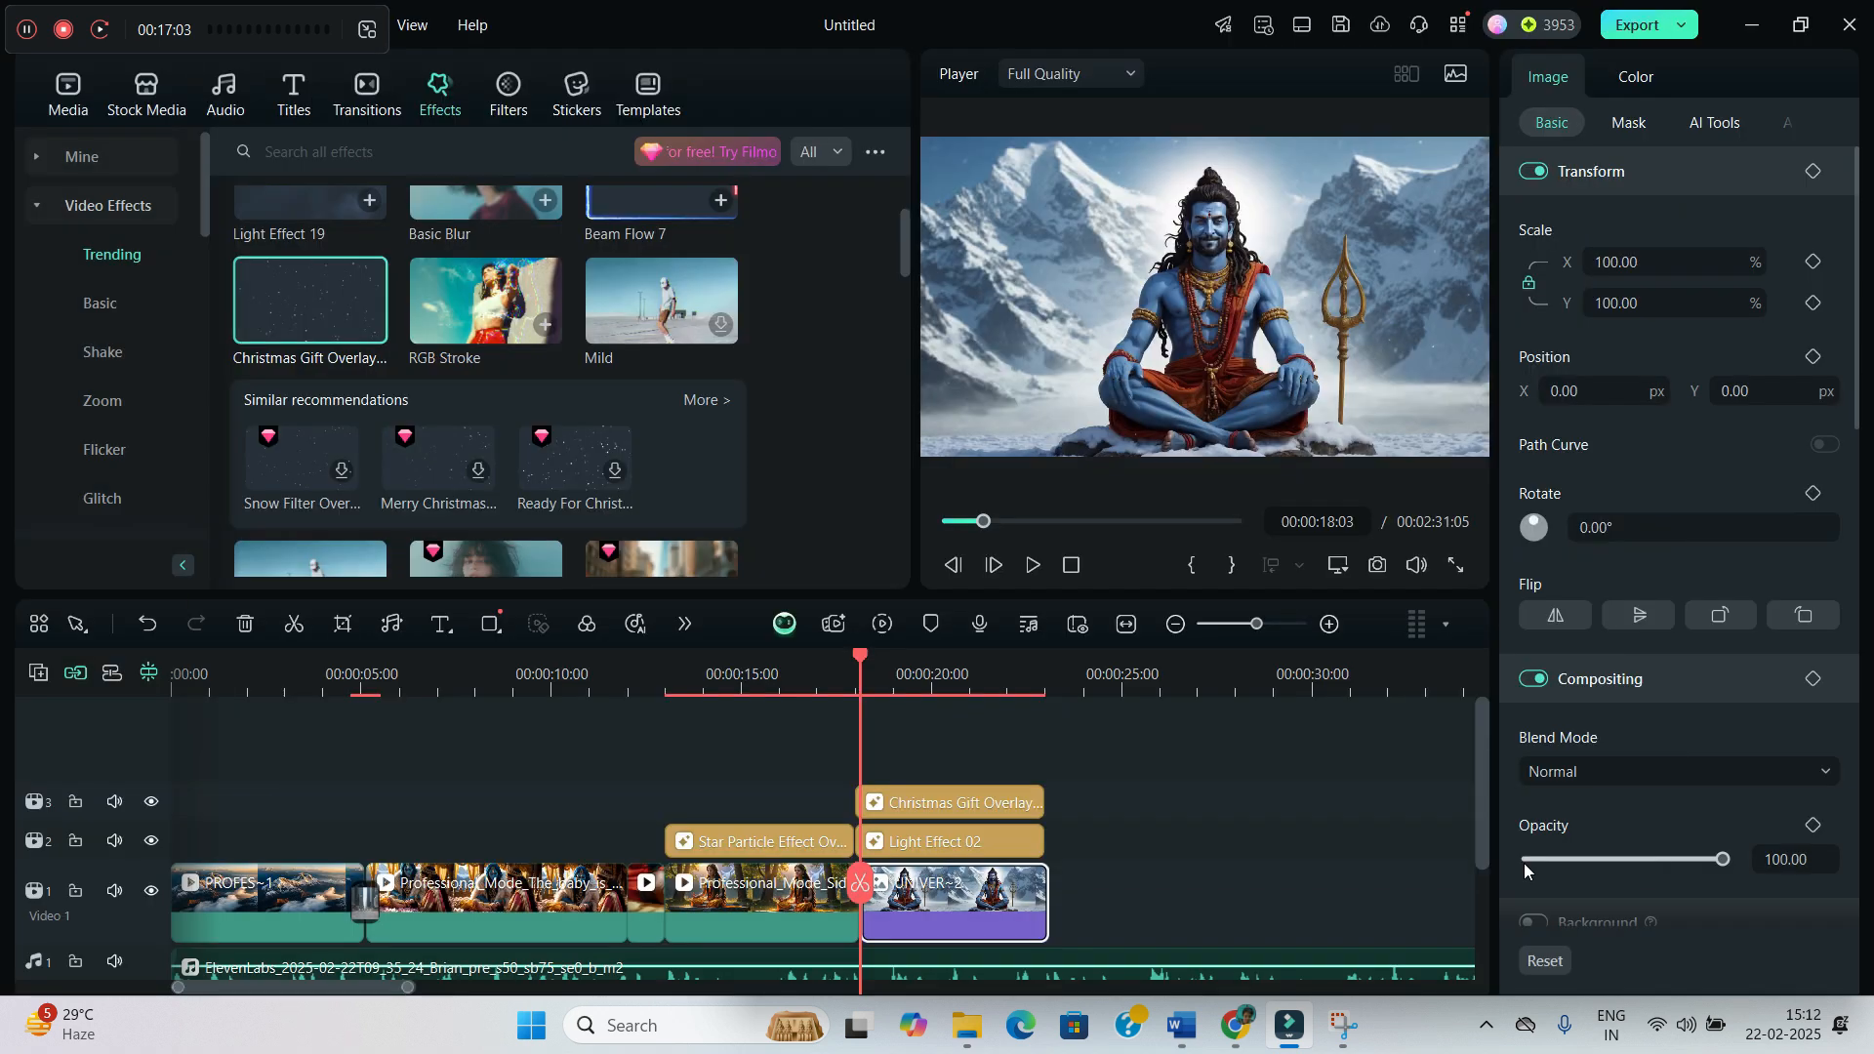
click(1032, 566)
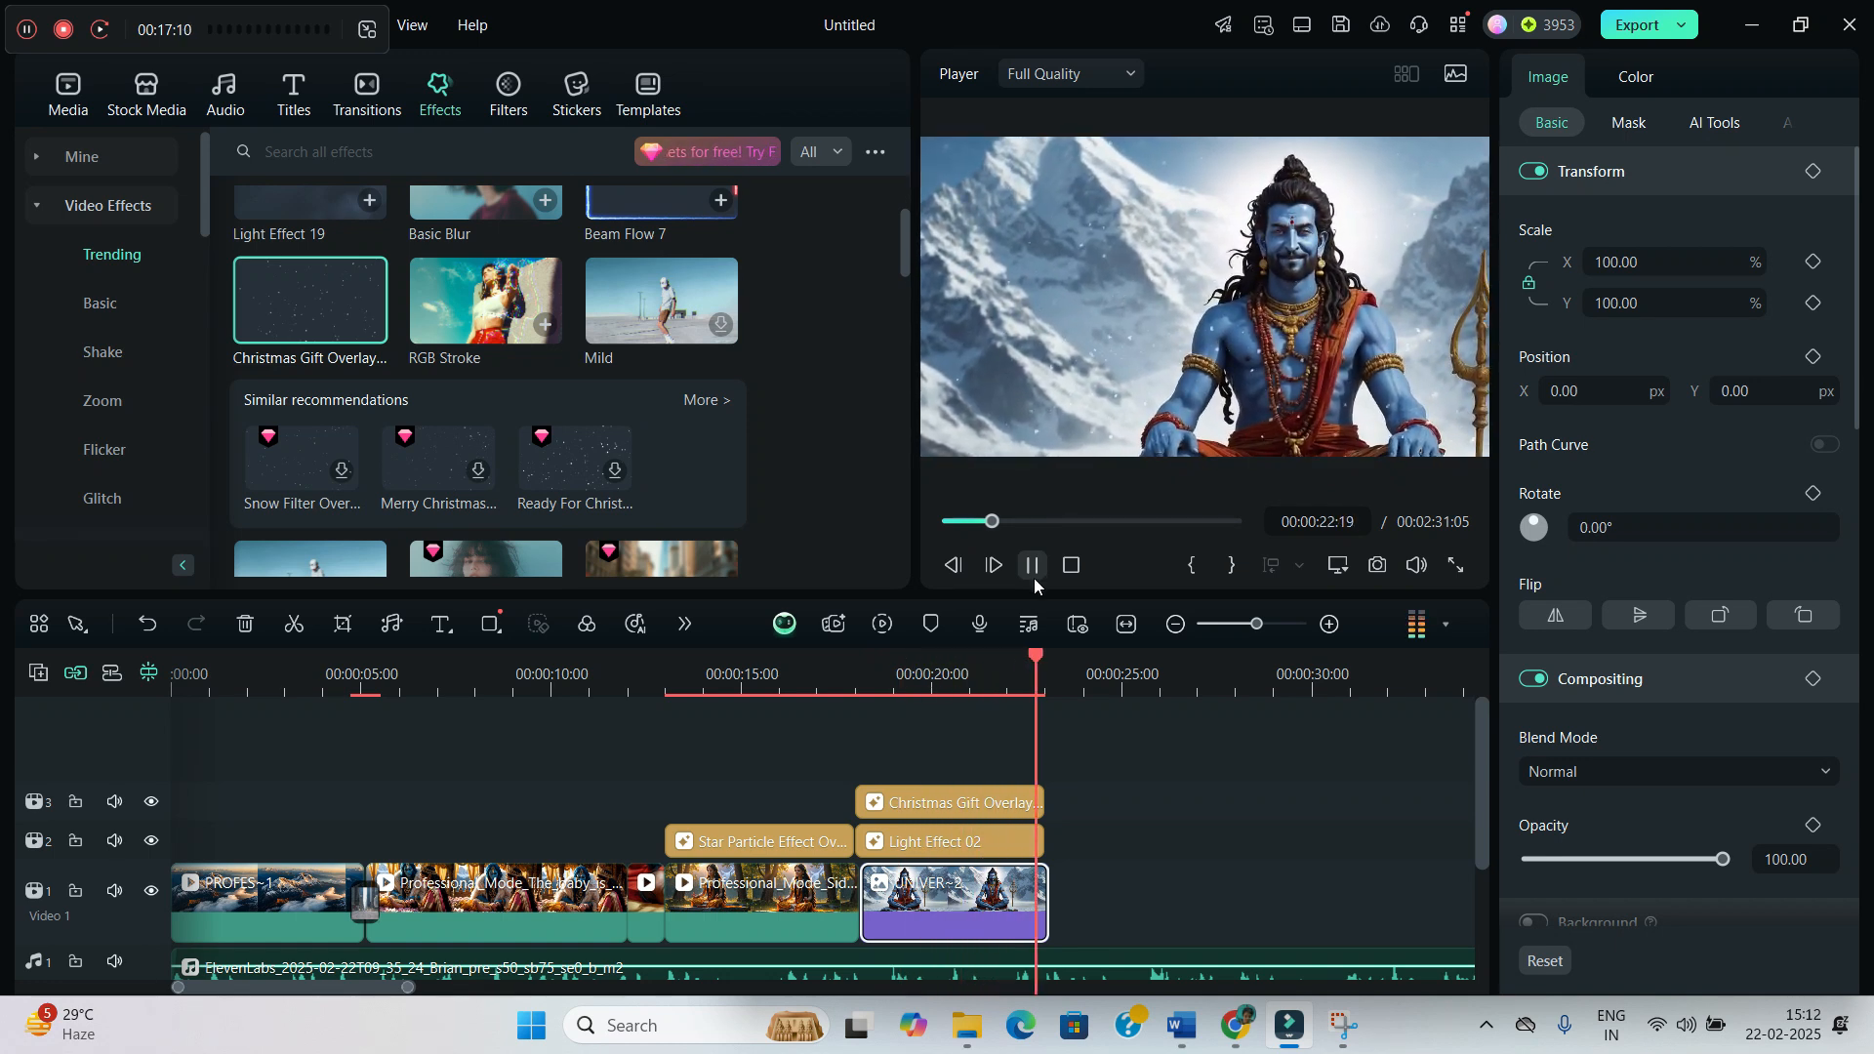
click(1034, 565)
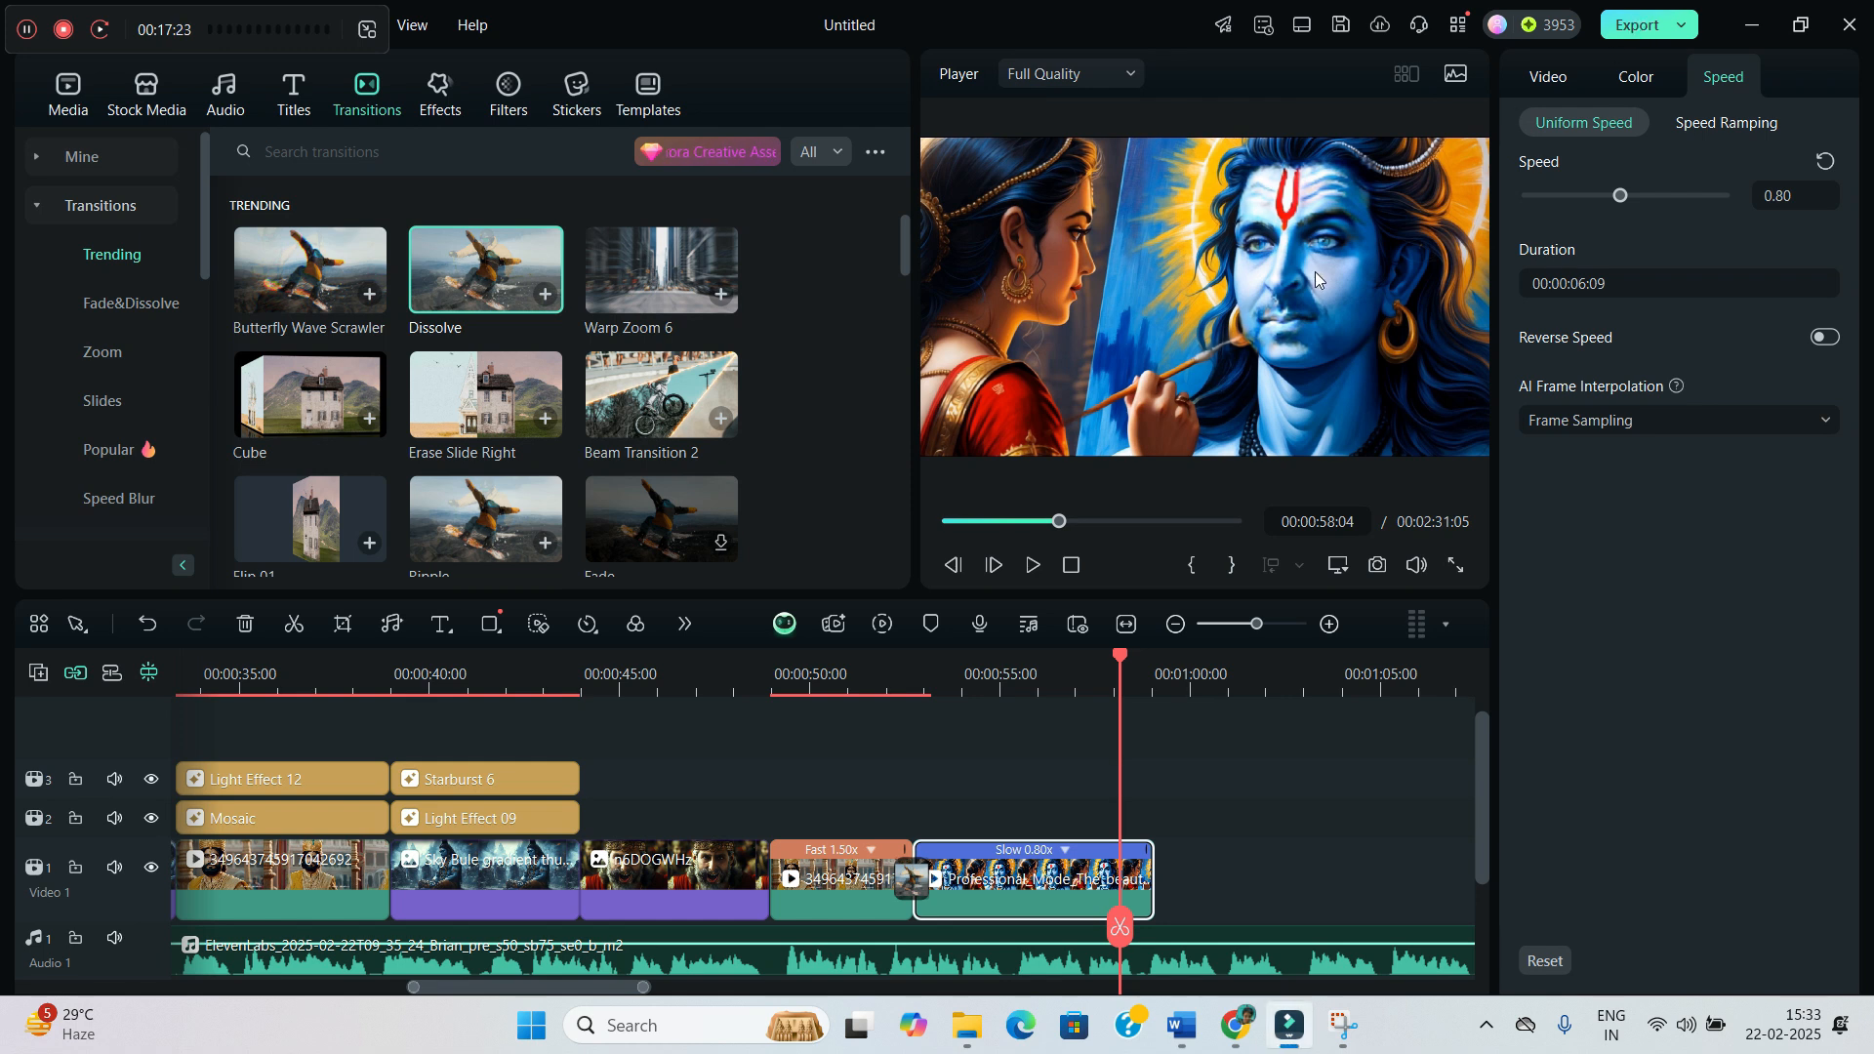
Step: Set up a local export in MP4 format with Higher quality, and close the export settings without exporting
click(1639, 24)
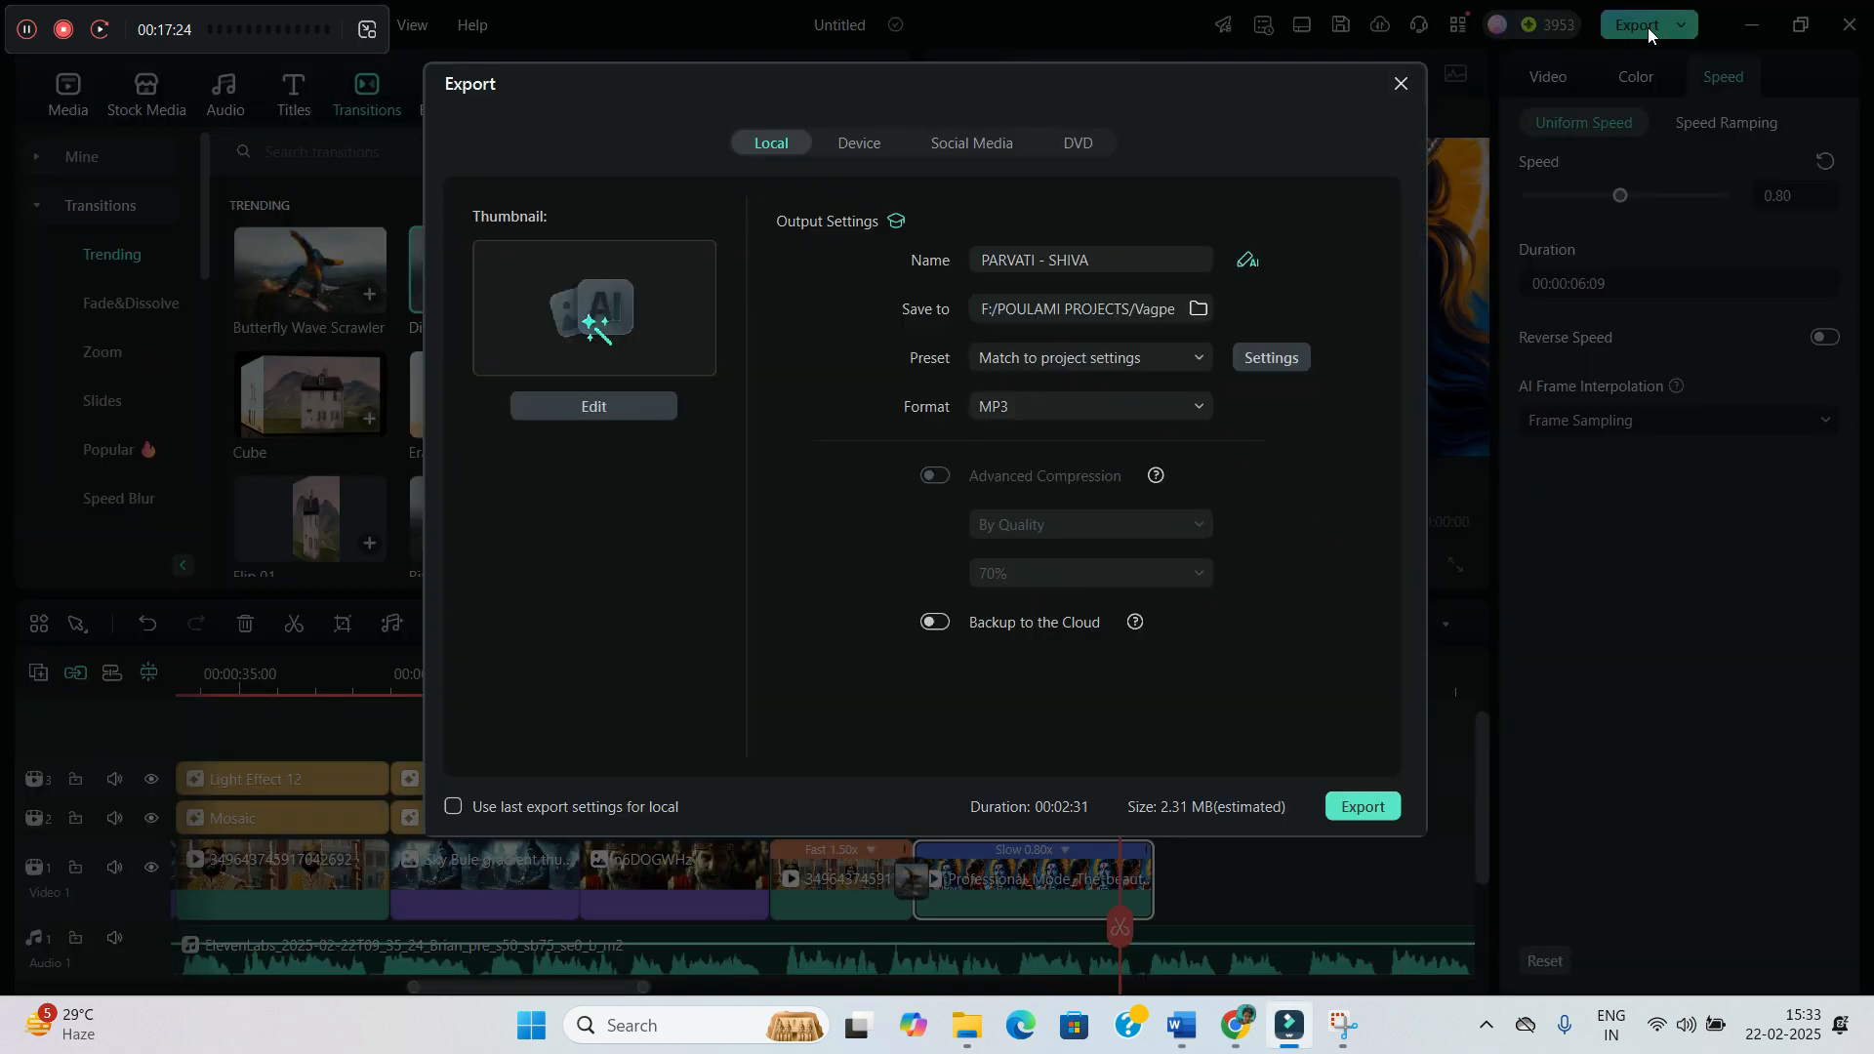
click(1110, 402)
scroll(1031, 585, up, 5)
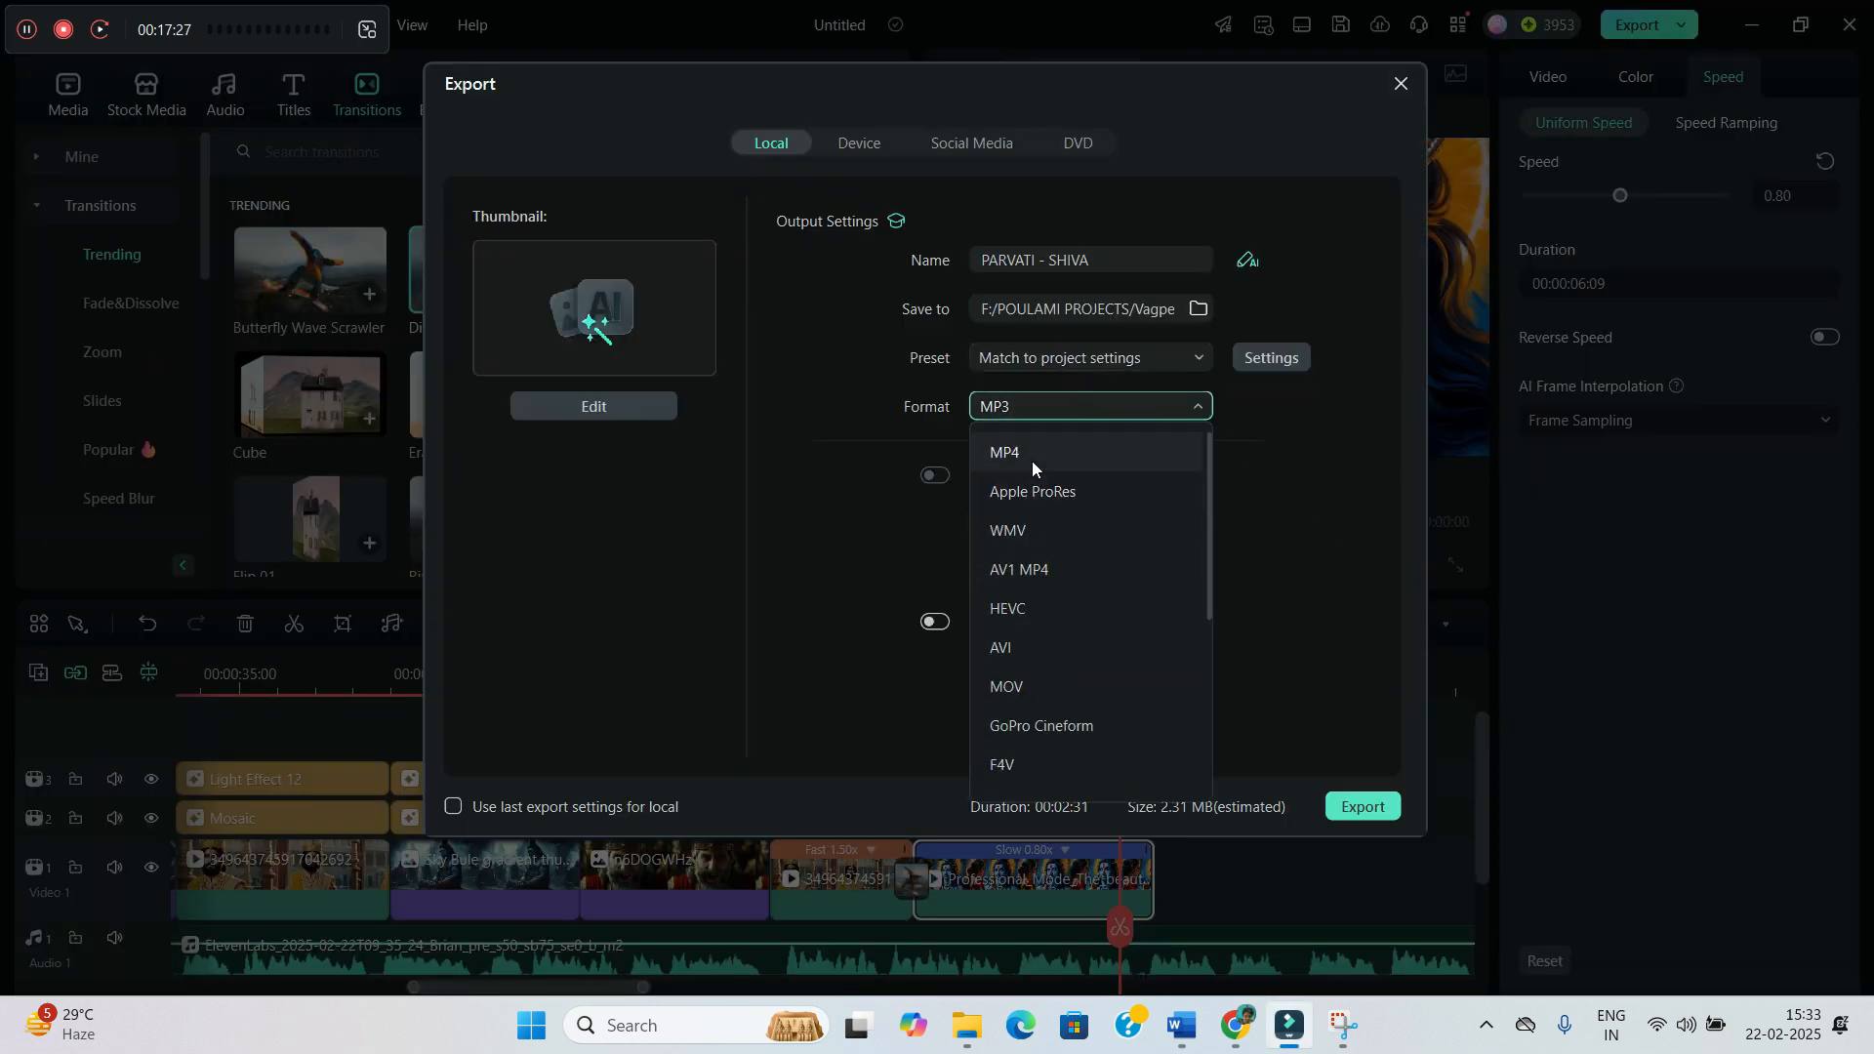
click(1033, 461)
click(1221, 464)
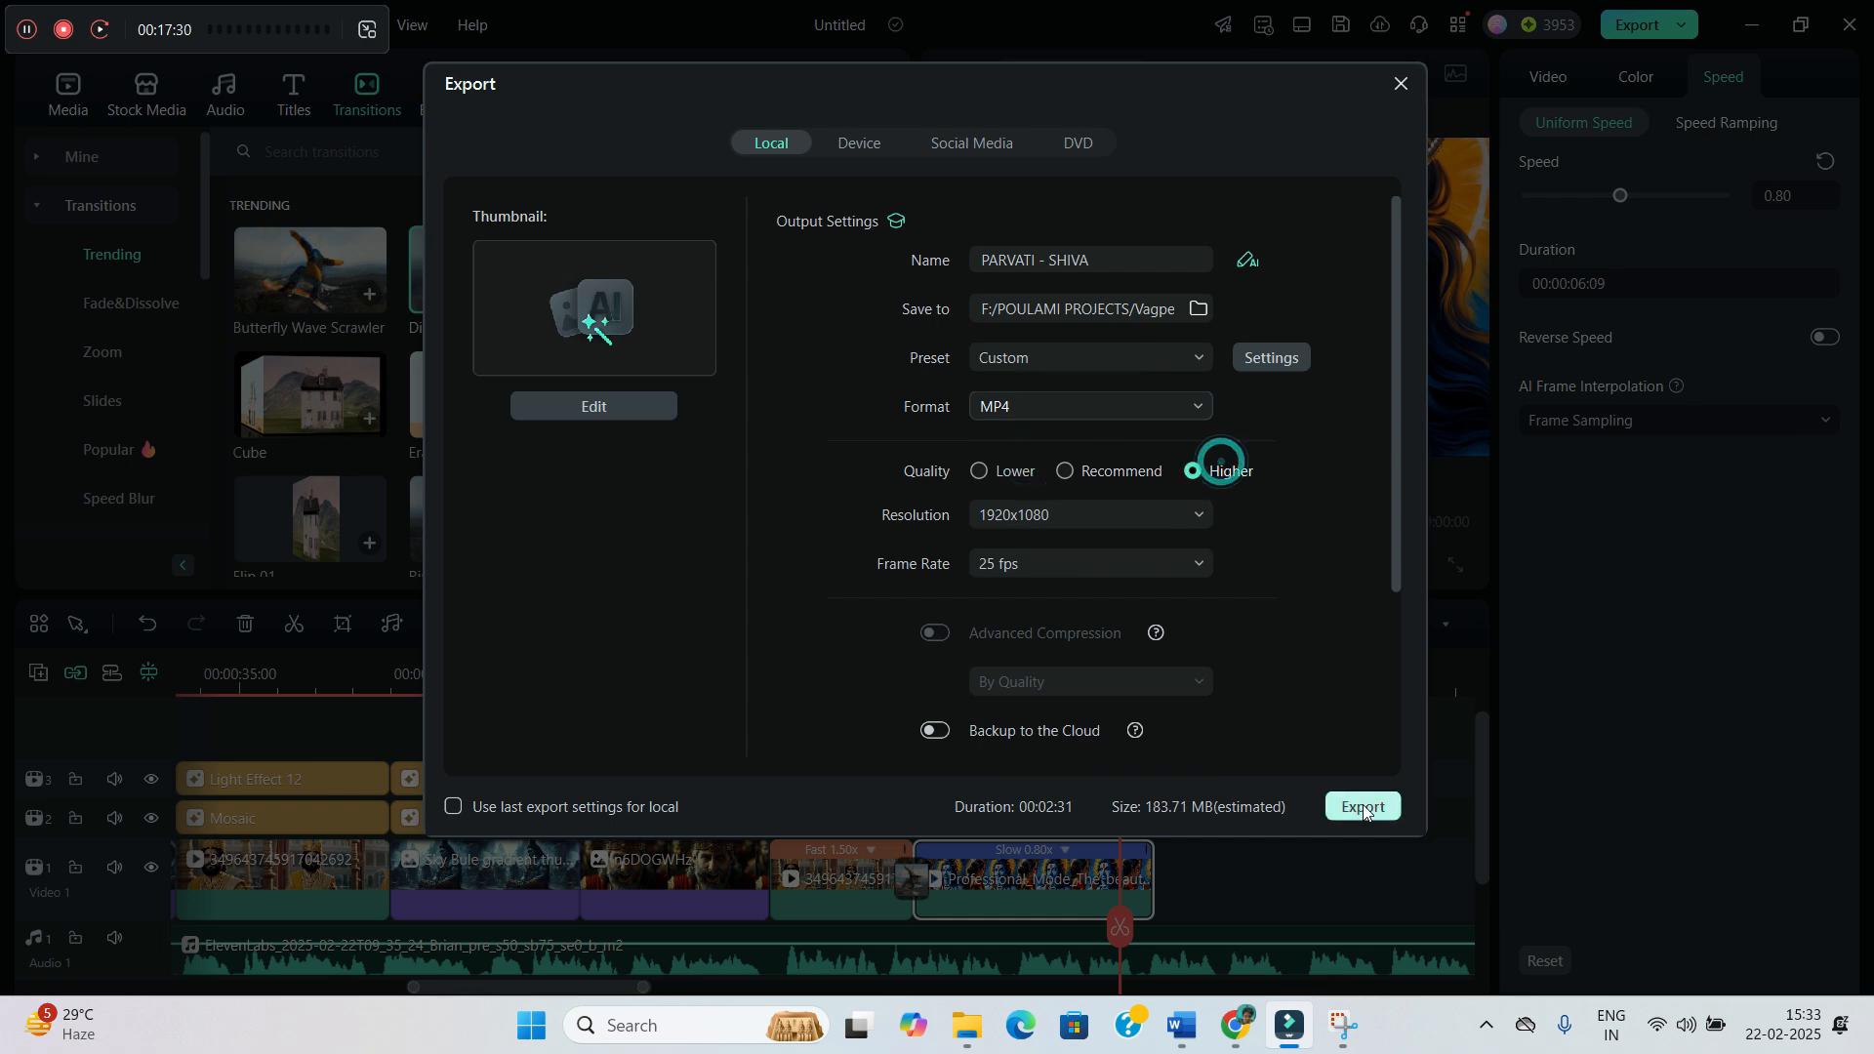
click(1401, 85)
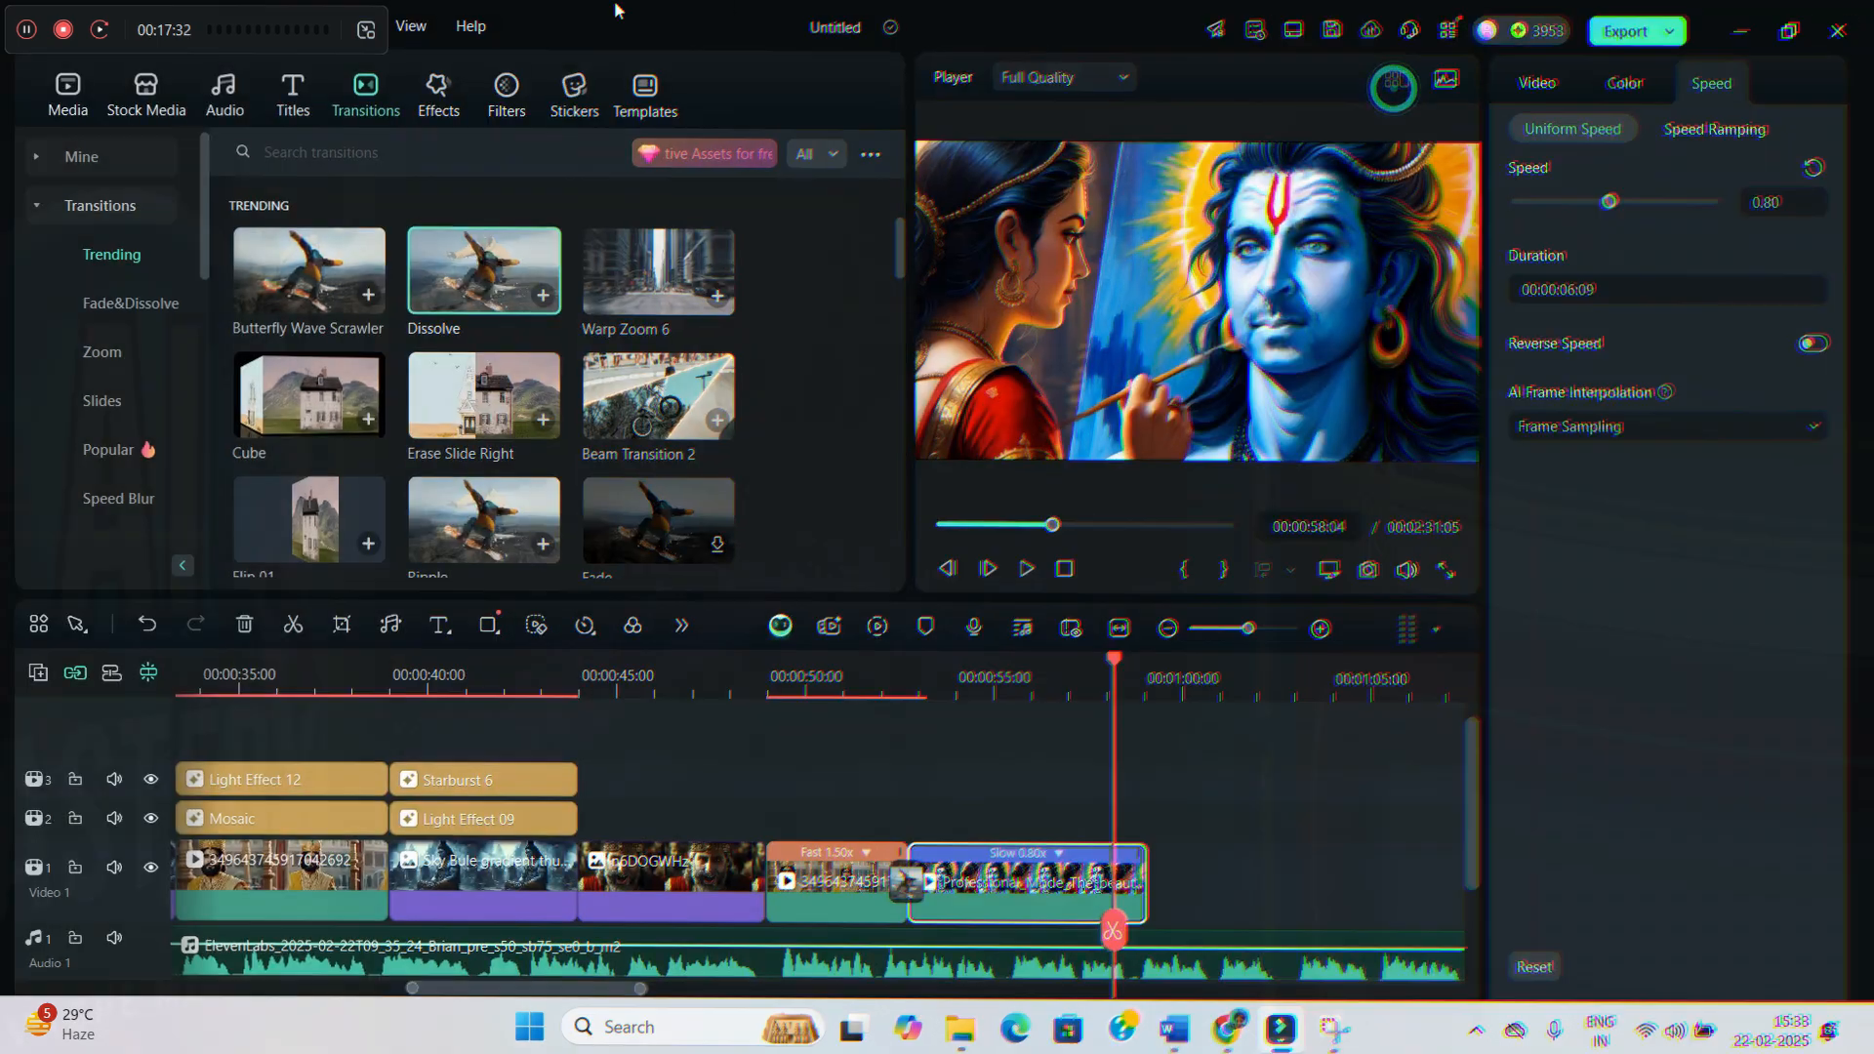